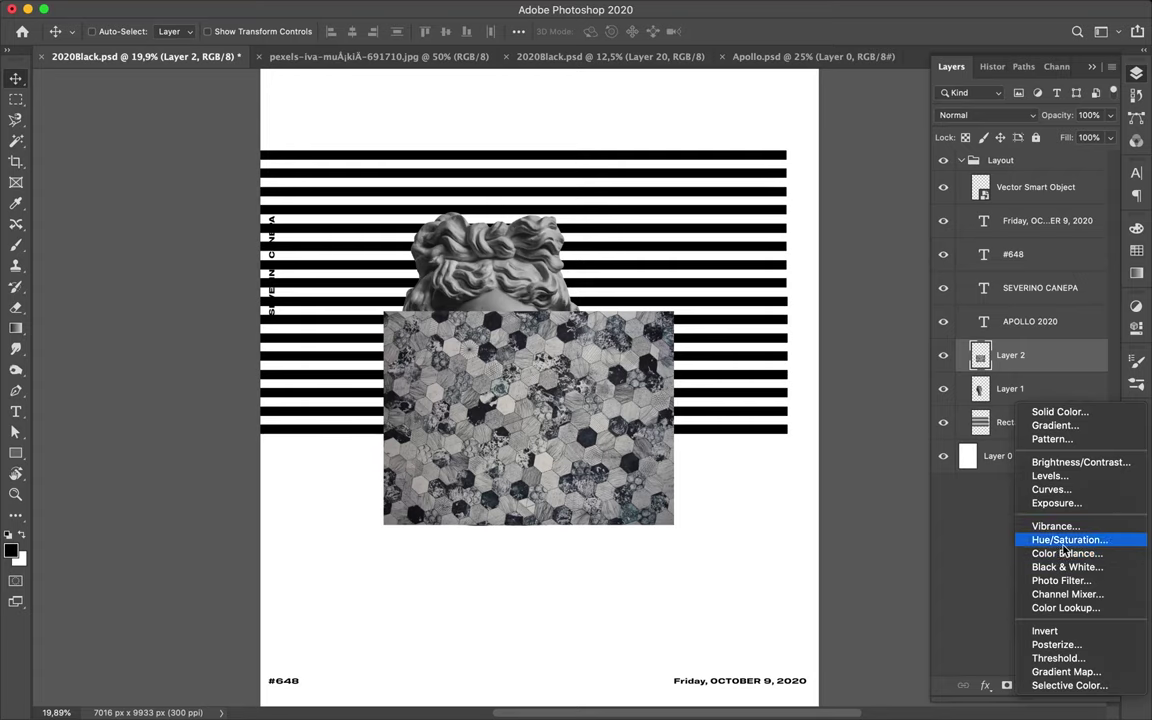
Step: Add two Levels adjustments to deepen shadows and boost contrast on the hex pattern
left_click(1068, 486)
left_click_drag(927, 470, 941, 470)
left_click_drag(1098, 470, 1016, 470)
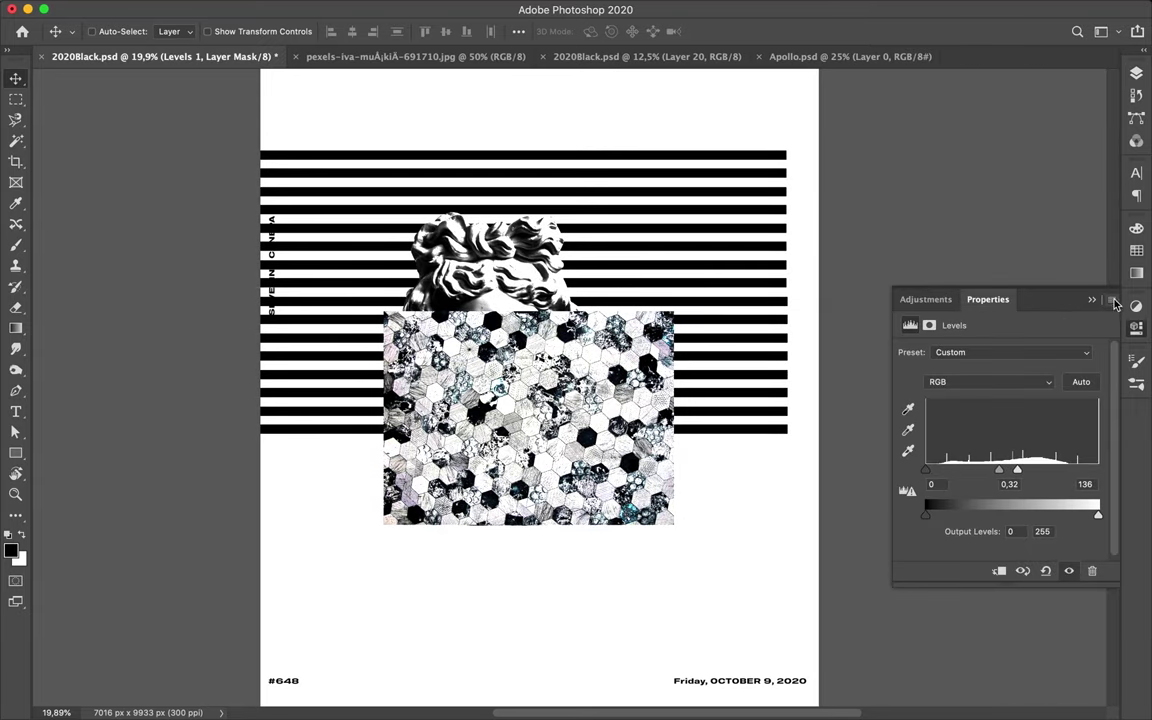
key("F7")
left_click(1028, 685)
left_click(1016, 424)
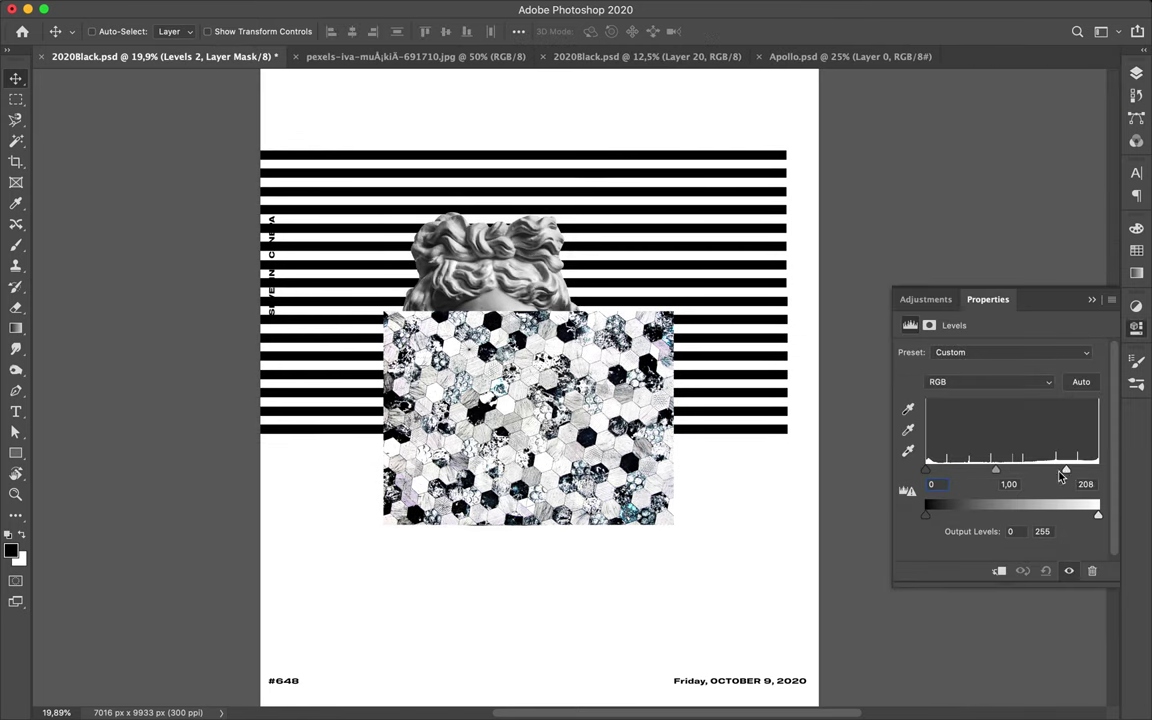
left_click_drag(1003, 470, 990, 470)
key("F7")
Step: Duplicate and hide Levels 2, then add a Hue/Saturation adjustment to desaturate the pattern
key("ctrl+j")
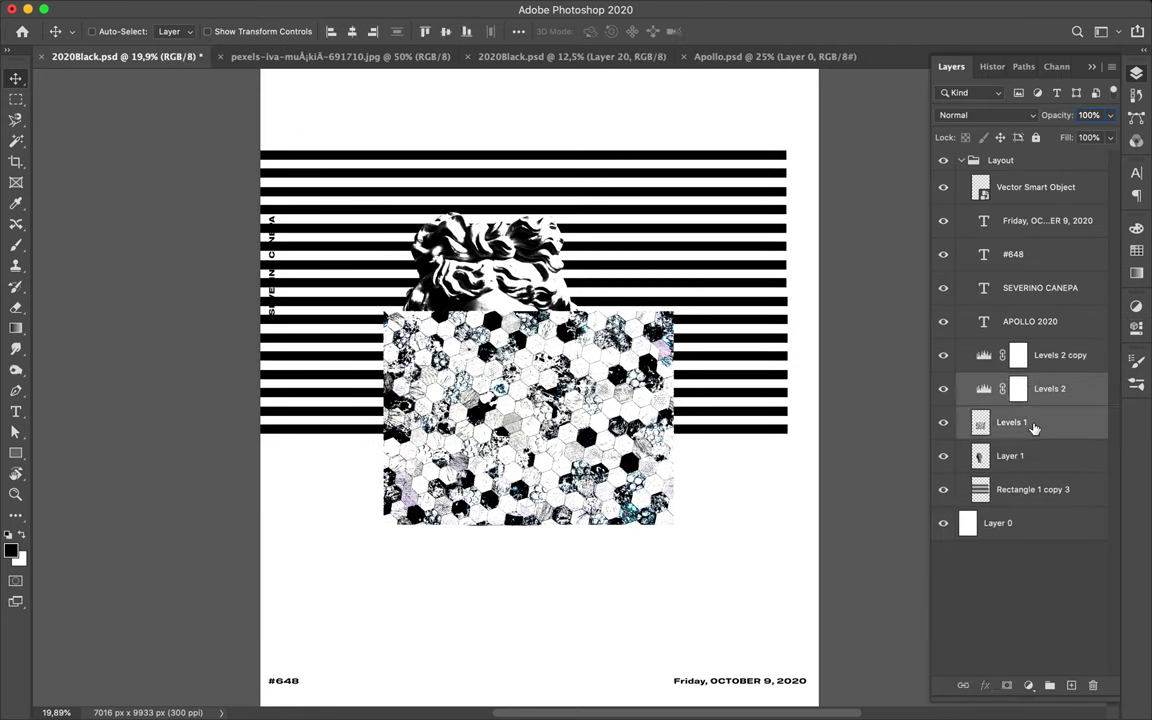
left_click(943, 355)
left_click(1028, 685)
left_click(1040, 502)
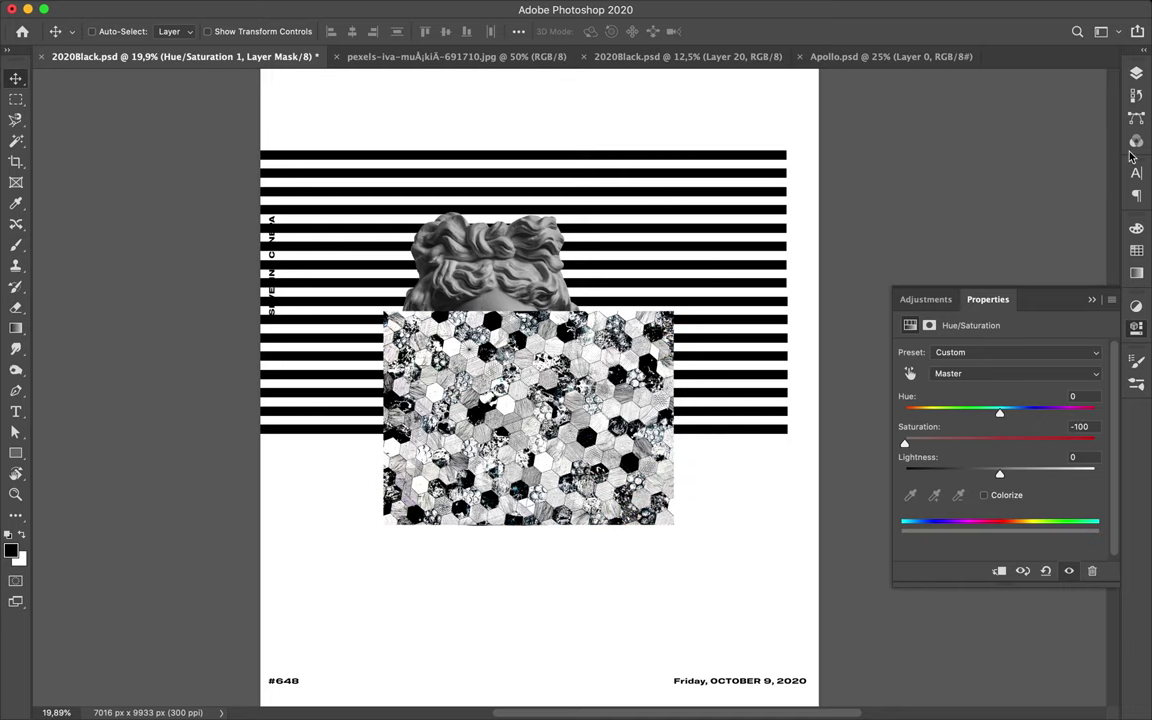
key("F7")
Step: Merge the adjustments into the hex layer and move it up and left
key("ctrl+e")
key("ctrl+t")
left_click_drag(528, 418, 457, 277)
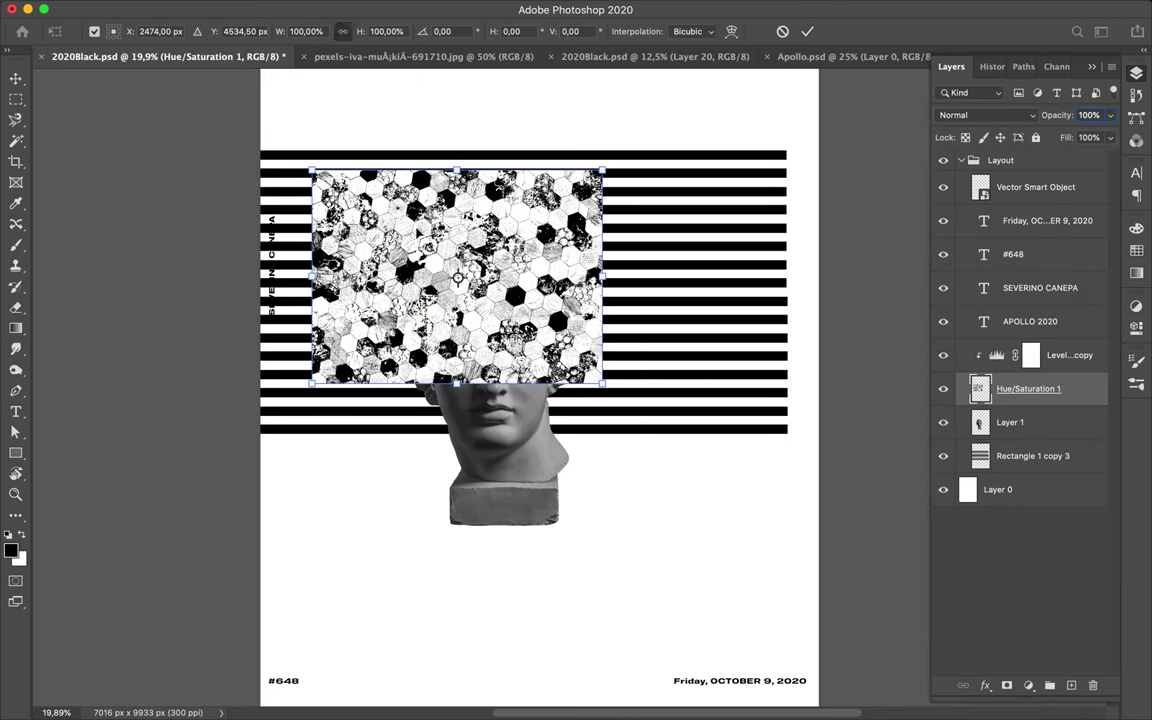
key("Return")
Step: Shift the statue head right and merge a brightening Levels adjustment into it
left_click_drag(482, 440, 623, 440)
left_click(1028, 685)
left_click(1015, 473)
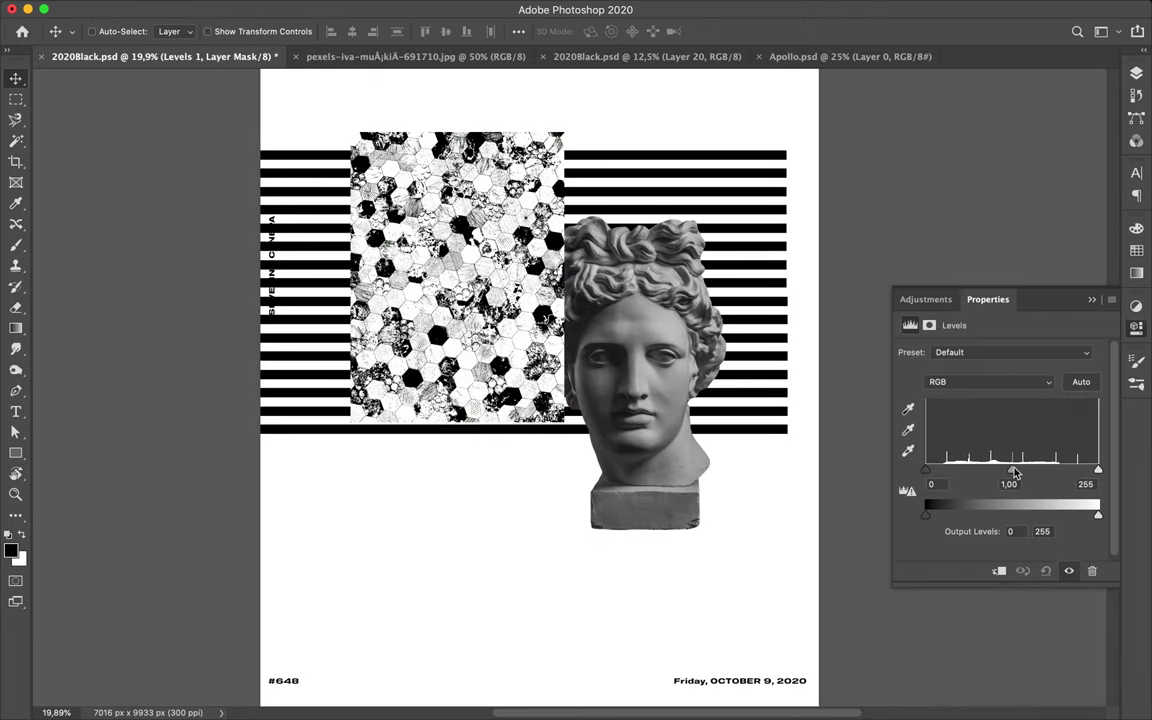
mouse_move(1015, 473)
left_mouse_down()
mouse_move(1093, 470)
mouse_move(938, 470)
mouse_move(985, 470)
left_mouse_up()
key("F7")
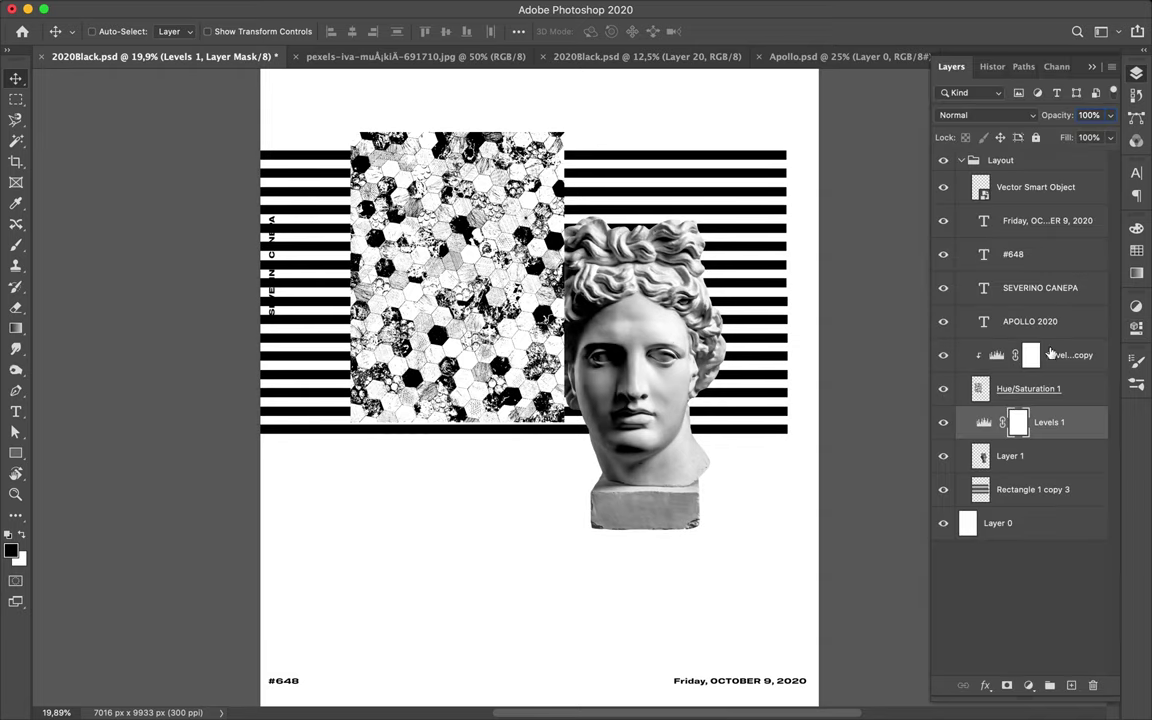
key("ctrl+e")
Step: Free Transform the head, moving it left and scaling it up
key("ctrl+t")
left_click_drag(645, 400, 558, 418)
left_click_drag(442, 553, 422, 586)
key("Return")
Step: Raise Rectangle 1 copy 3 above the adjustments, duplicate it, and hide the original
left_click(1020, 456)
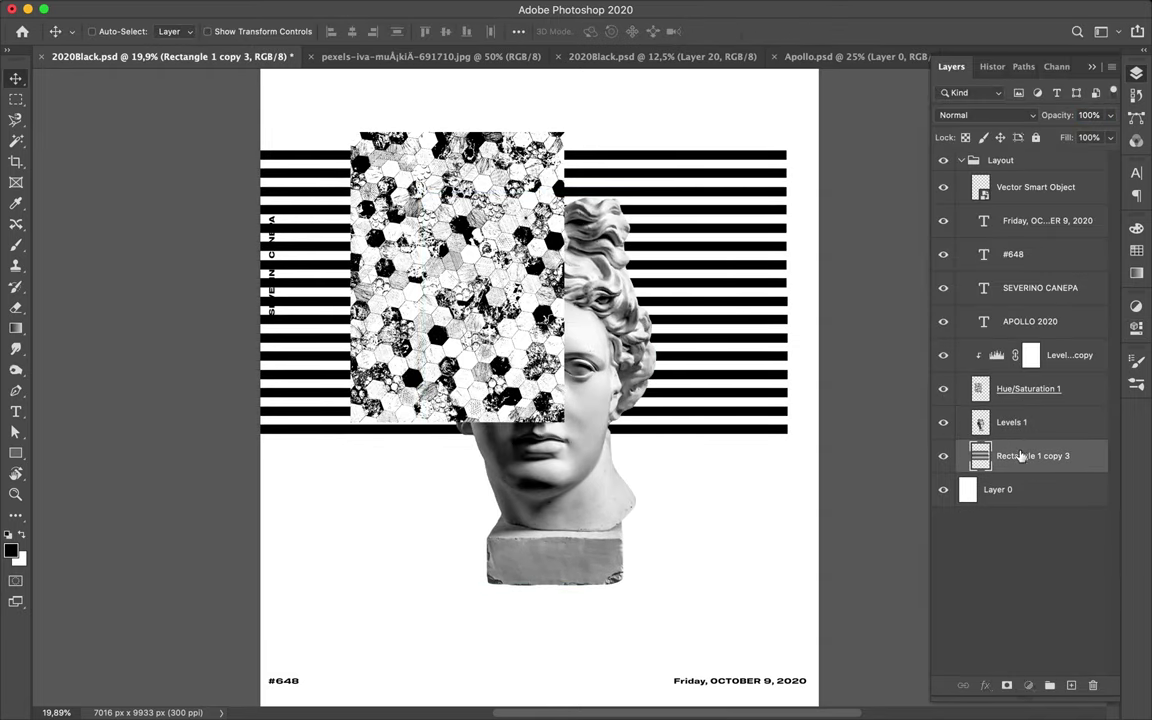
left_click_drag(1020, 456, 1020, 372)
key("ctrl+j")
left_click(943, 389)
Step: Shift the duplicated stripes down and Liquify them into a flowing wave
left_click_drag(545, 162, 545, 297)
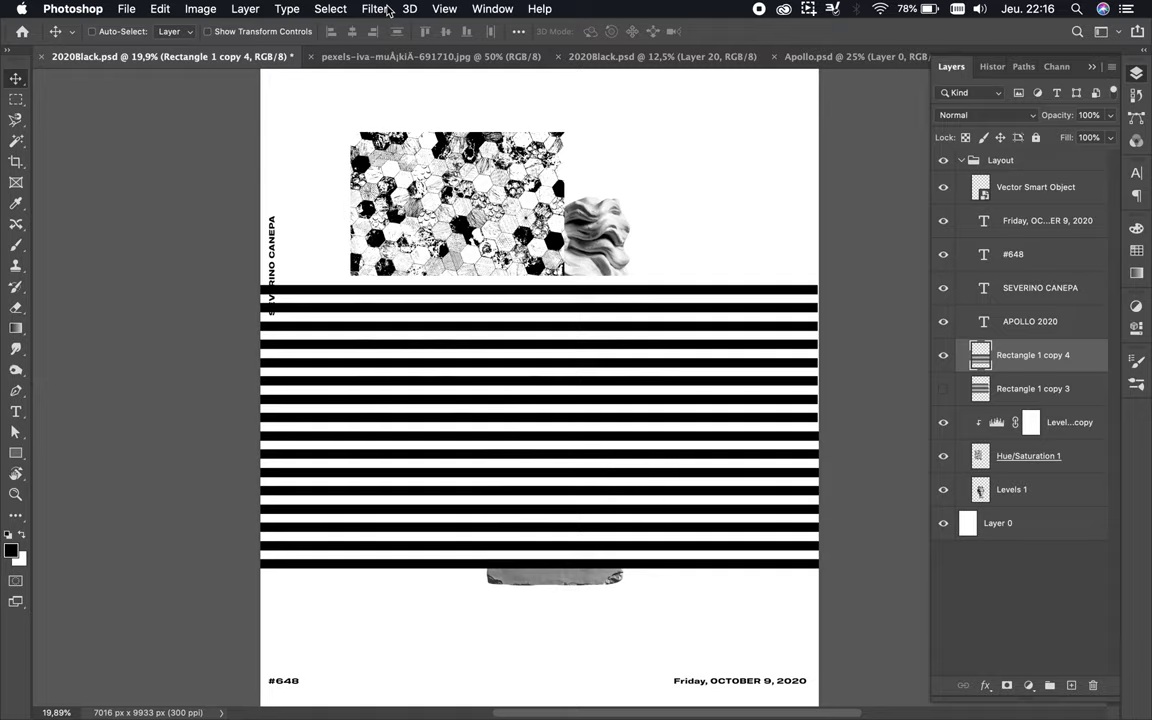
left_click(376, 9)
left_click(420, 135)
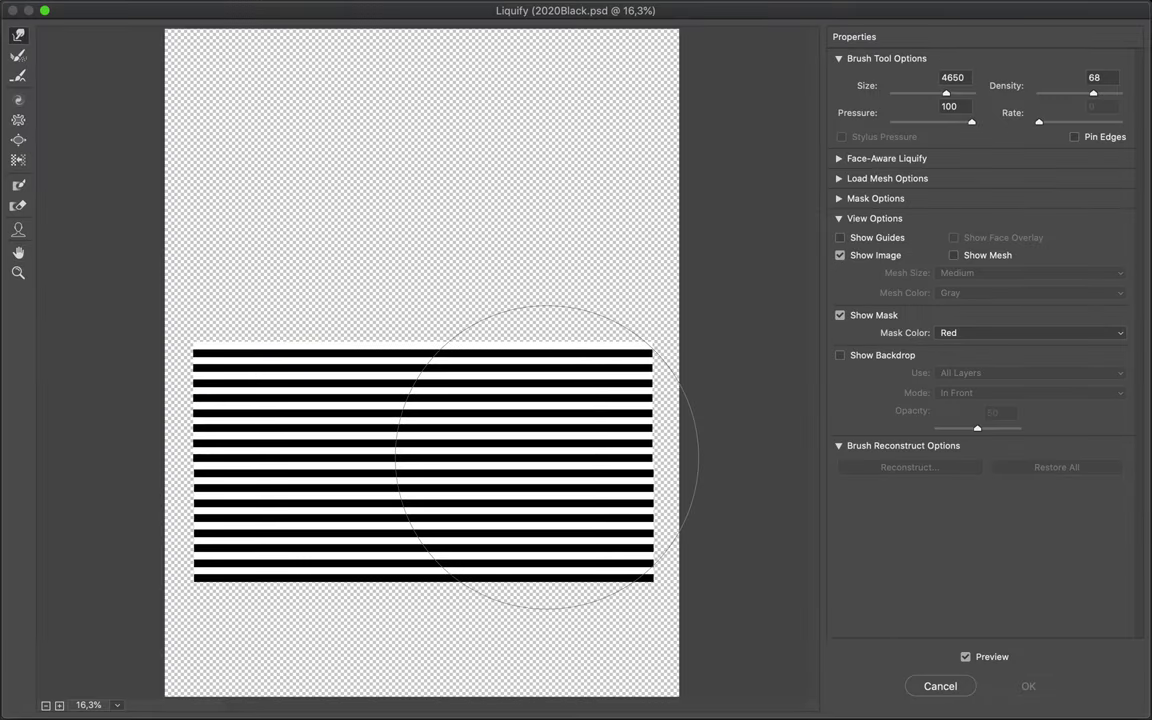
mouse_move(620, 493)
left_mouse_down()
mouse_move(257, 386)
mouse_move(244, 476)
mouse_move(140, 284)
left_mouse_up()
mouse_move(20, 390)
left_mouse_down()
mouse_move(488, 463)
mouse_move(330, 640)
mouse_move(240, 700)
mouse_move(690, 437)
mouse_move(655, 424)
mouse_move(612, 432)
mouse_move(670, 520)
mouse_move(682, 578)
left_mouse_up()
left_click(1040, 684)
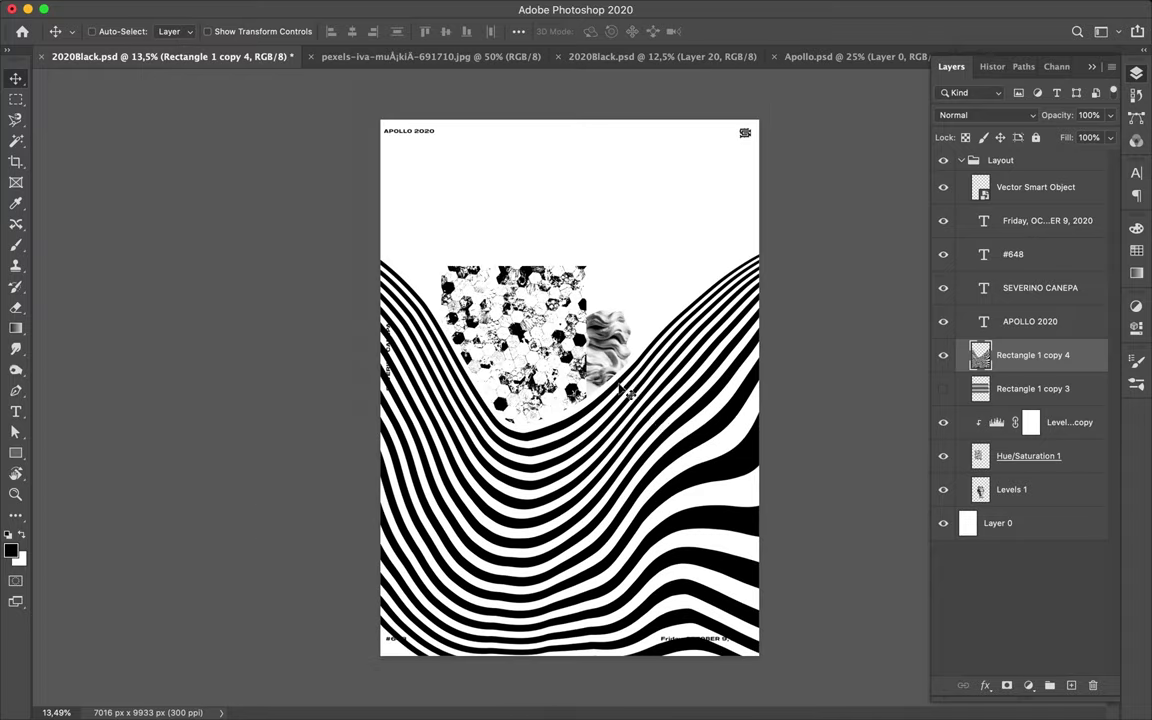
Step: Move the wavy stripes down-right and duplicate the straight Rectangle 1 copy 3 stripes
left_click_drag(623, 234, 665, 563)
left_click(1018, 390)
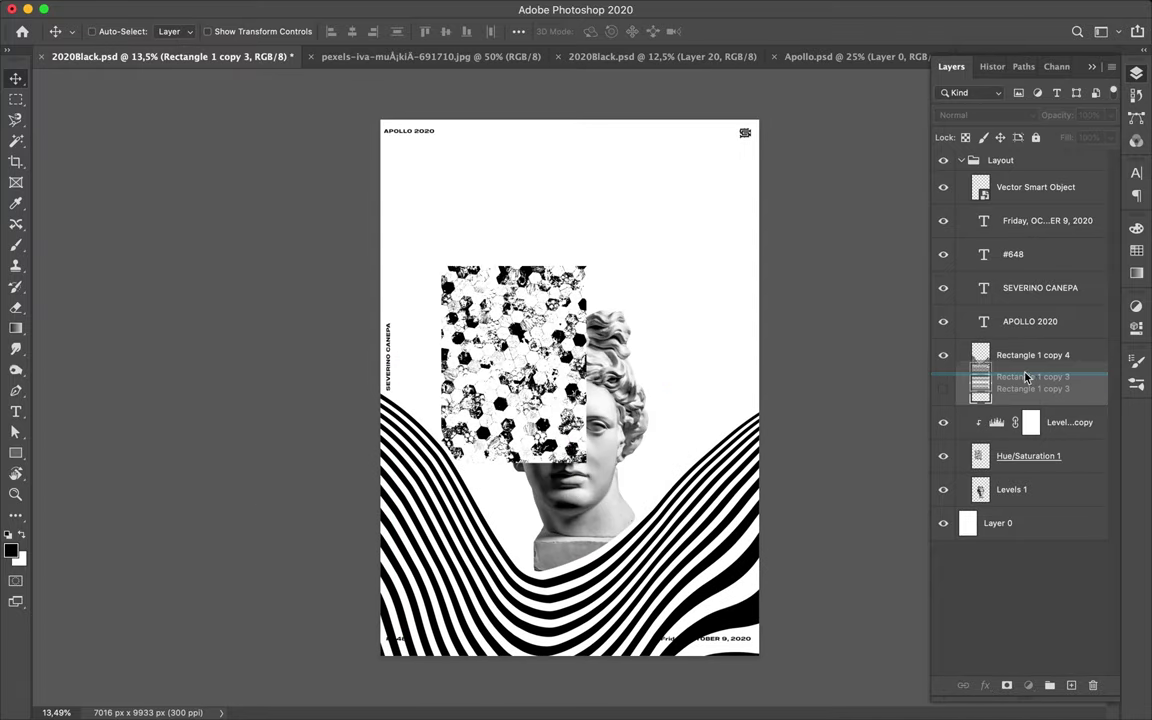
left_click_drag(1025, 376, 1025, 382)
Step: Rotate the new stripe layer 90° so the stripes run vertically
left_click(374, 8)
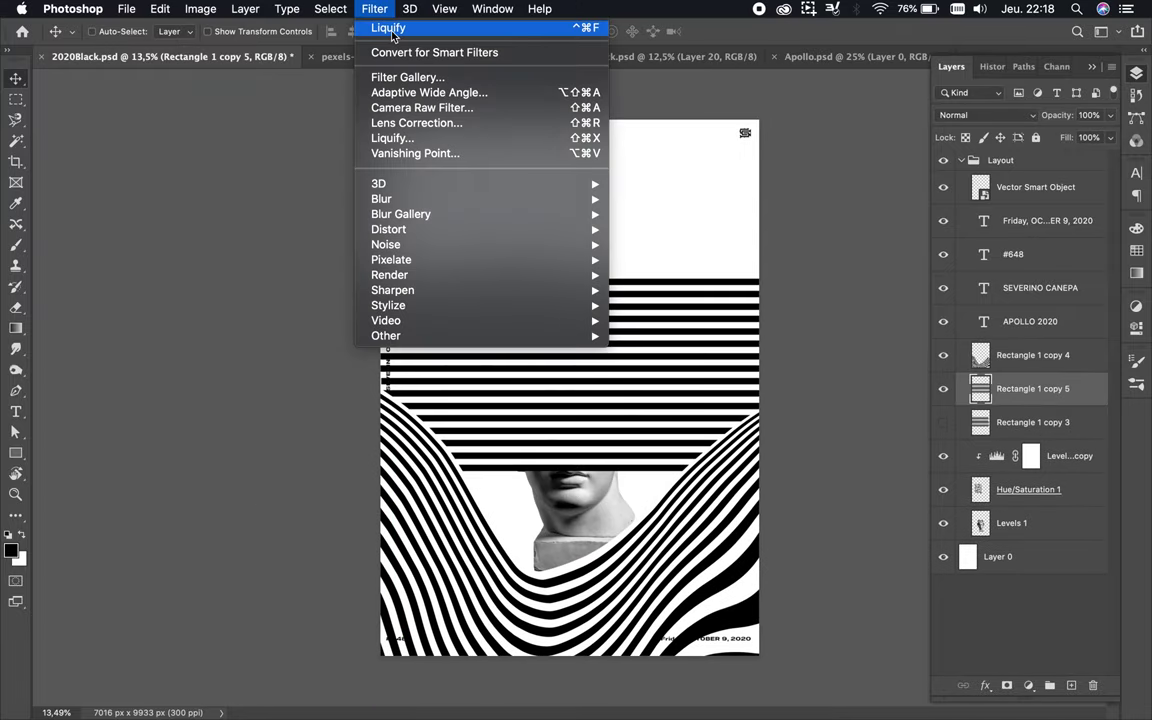
key("Escape")
key("ctrl+t")
right_click(569, 370)
key("Return")
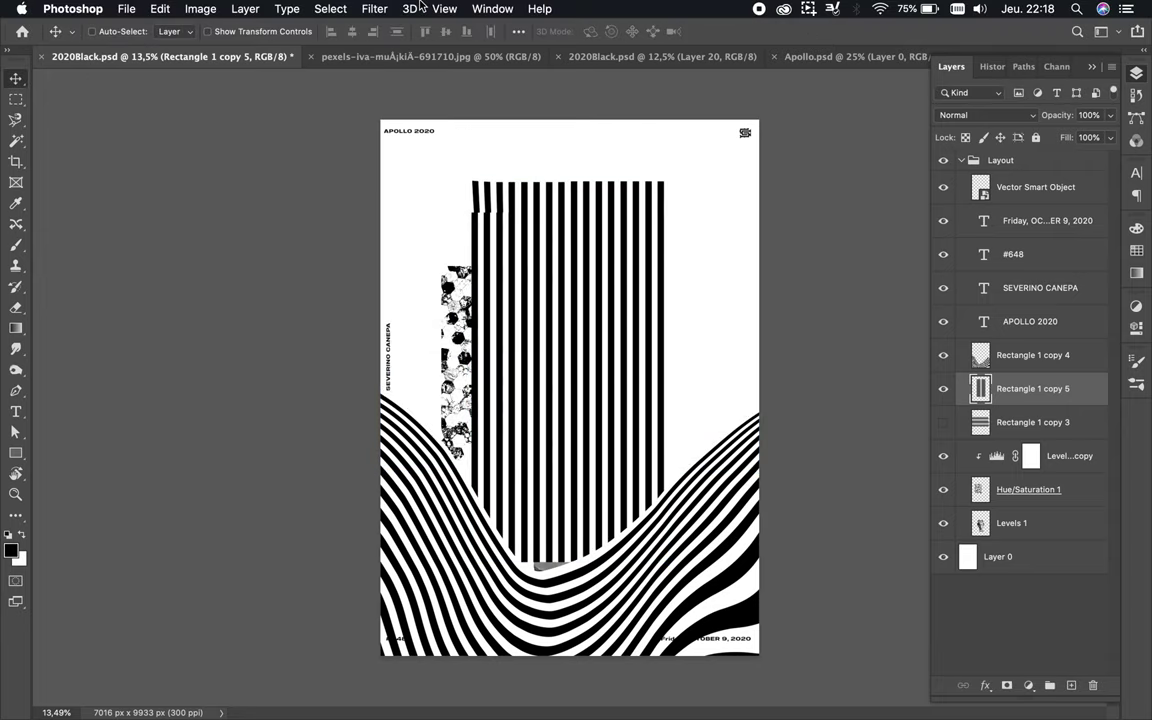
Step: Liquify the vertical stripes into curves sweeping from the top-left across the poster
left_click(374, 8)
left_click(409, 138)
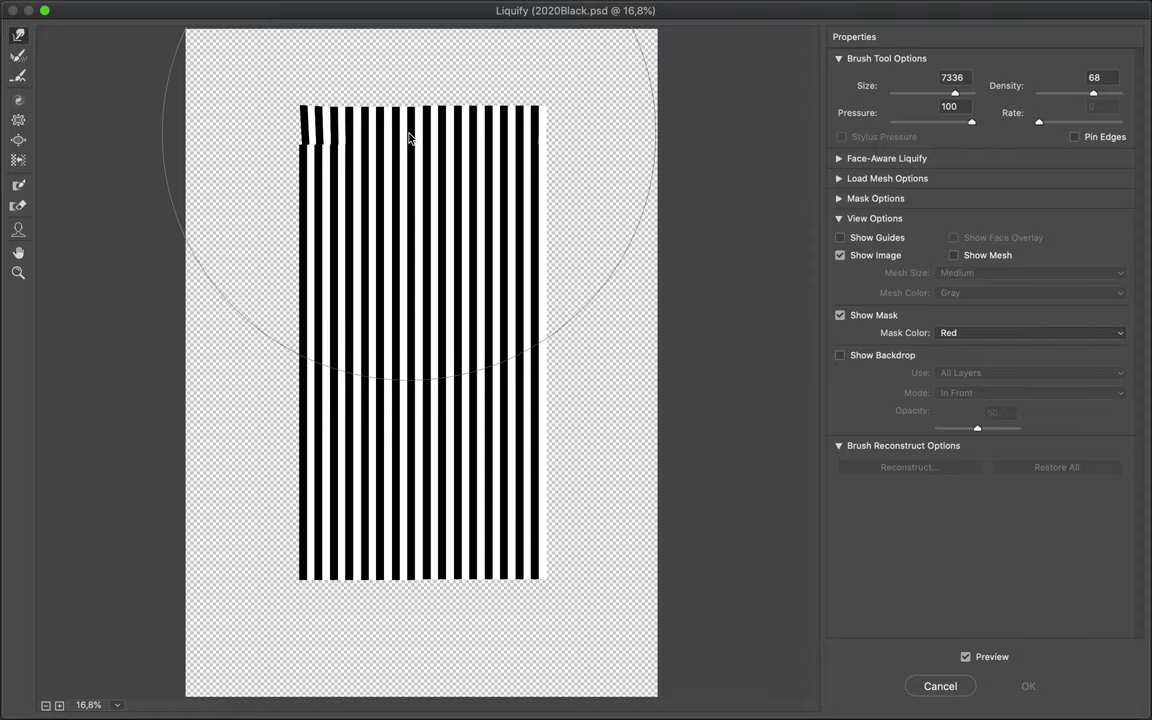
mouse_move(335, 198)
left_mouse_down()
mouse_move(311, 495)
mouse_move(395, 3)
mouse_move(896, 20)
left_mouse_up()
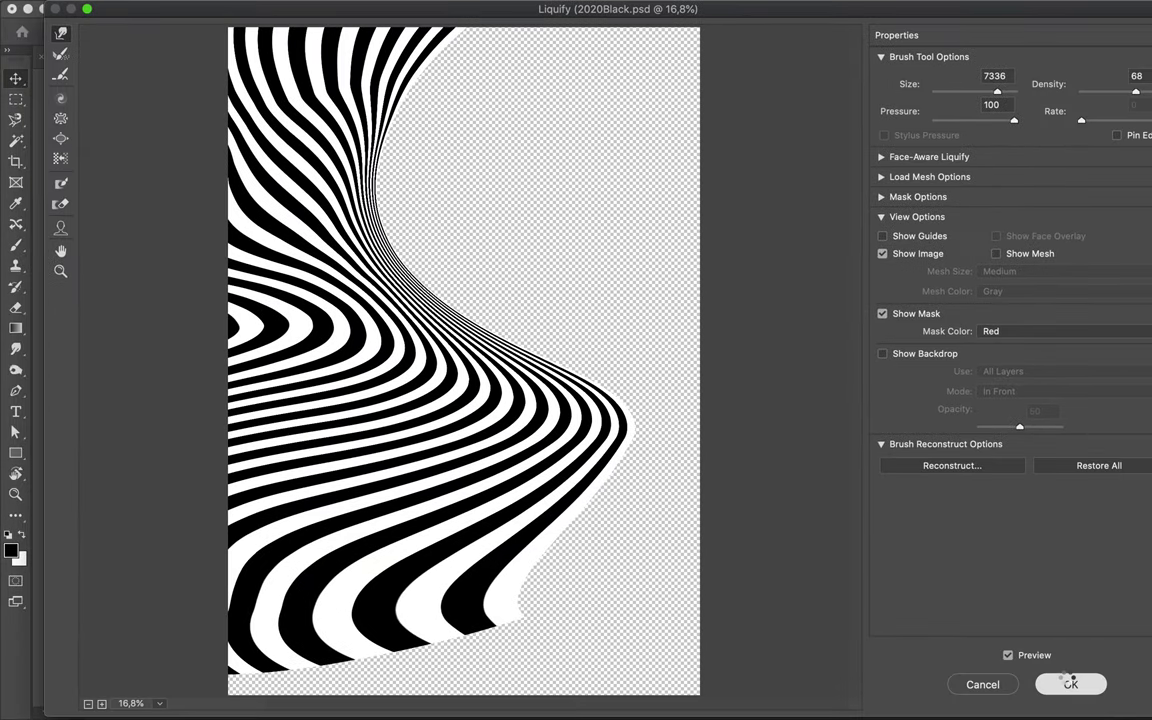
left_click(1070, 682)
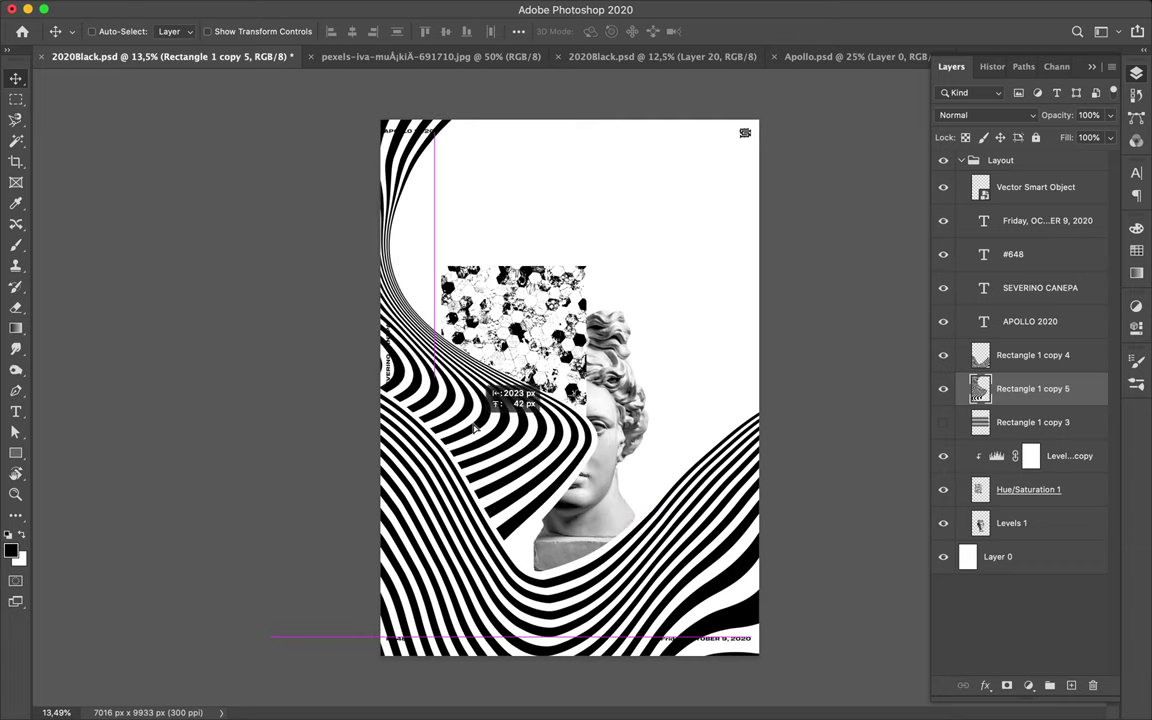
Step: Add Layer 1 and paint a black shadow shape along the stripe waves
key("ctrl+j")
key("b")
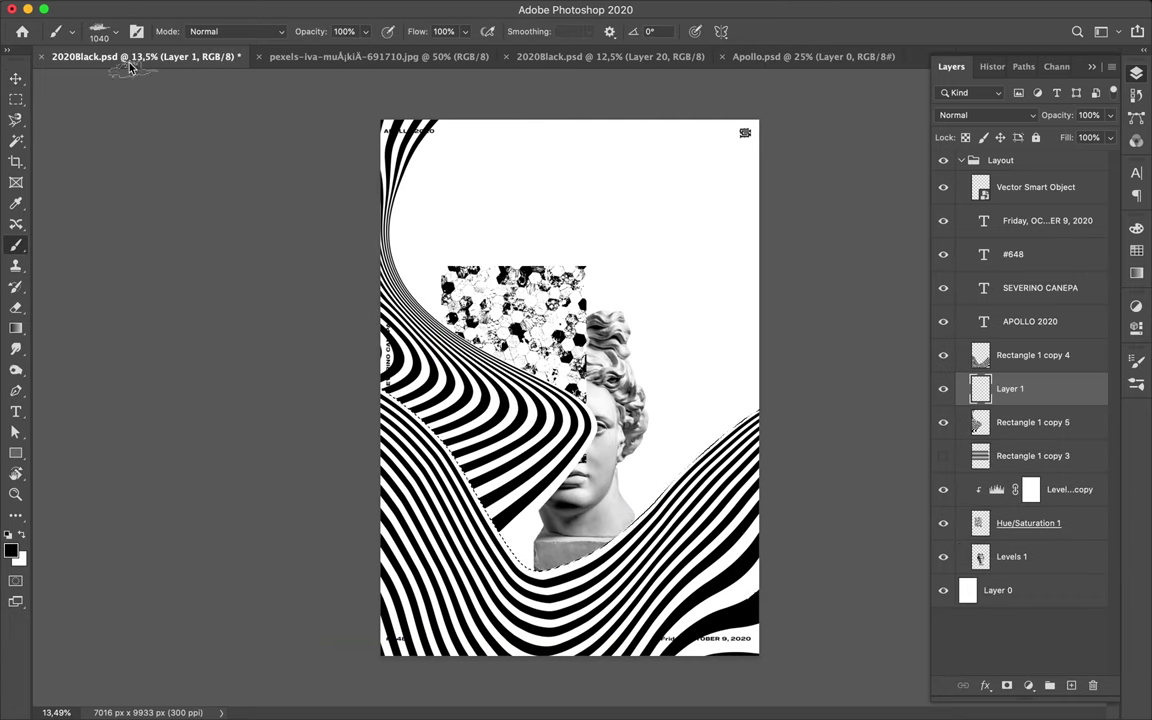
left_click(110, 30)
scroll(130, 300, "up", 10)
scroll(140, 270, "up", 10)
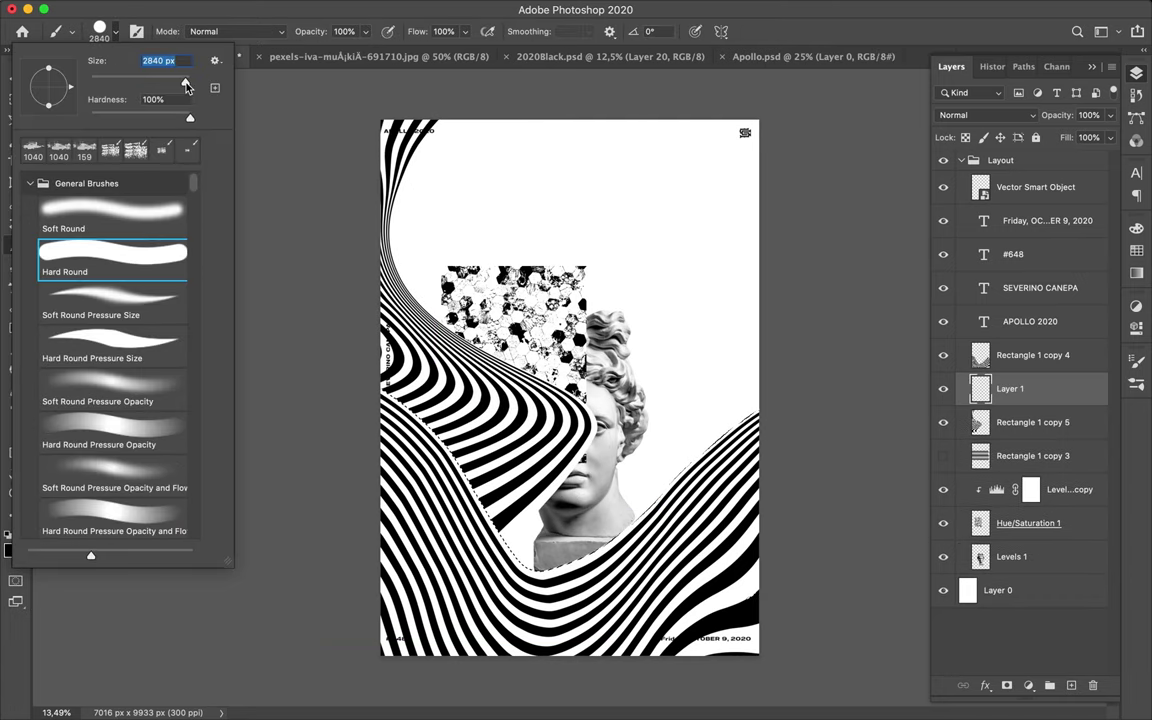
key("Escape")
key("v")
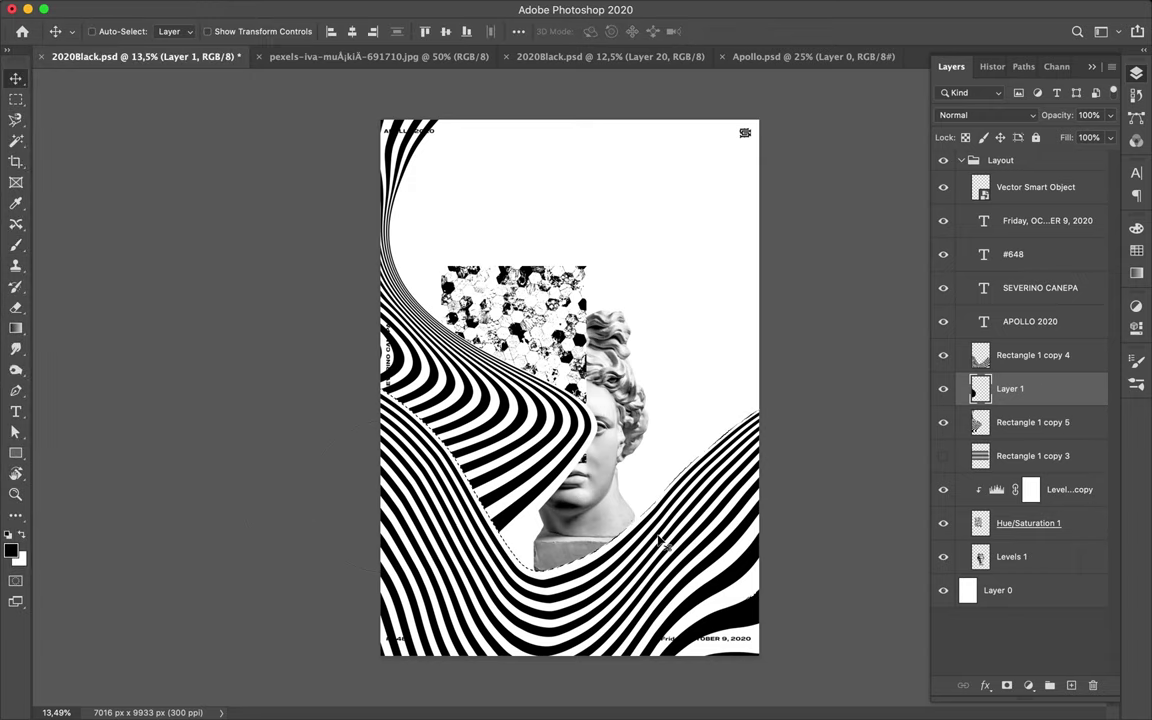
key("b")
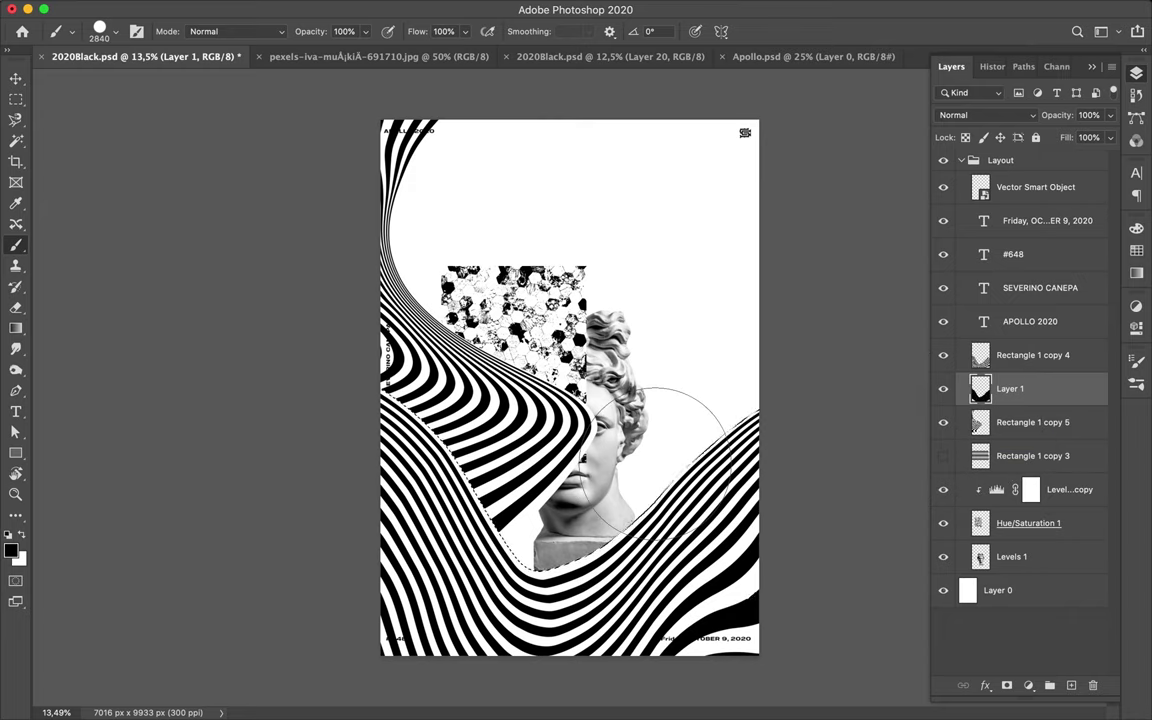
Step: Soften the painted shadow with a Gaussian Blur of radius 129,5
left_click(396, 8)
left_click(722, 265)
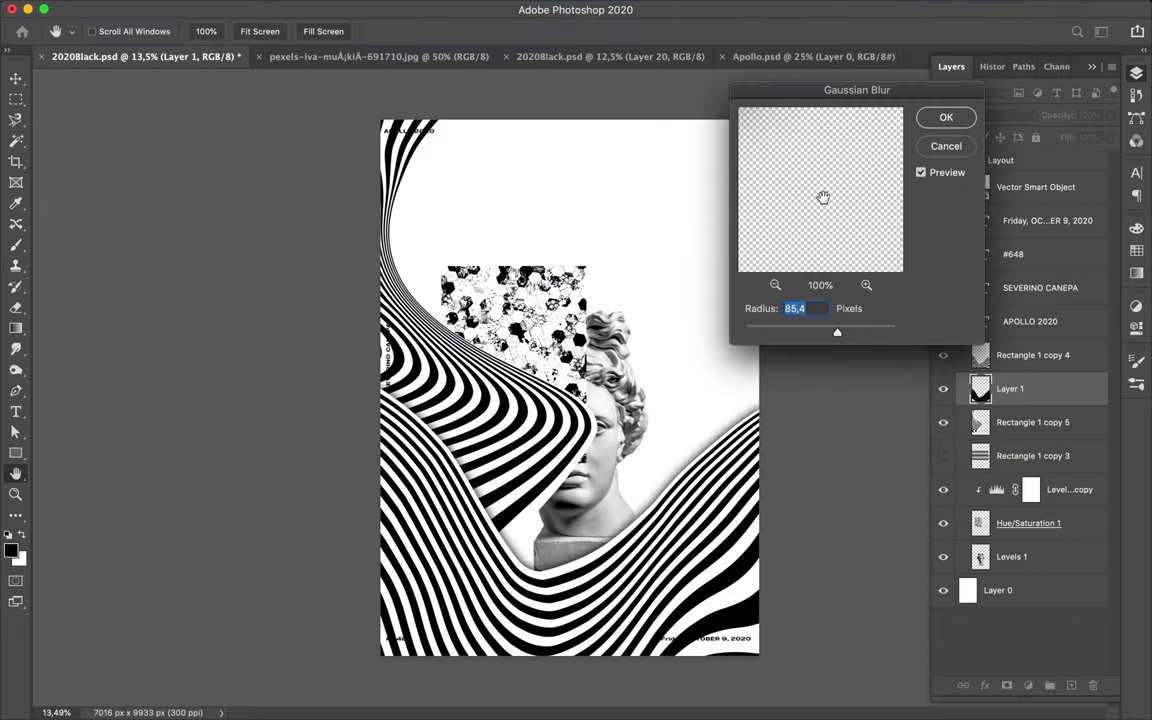
left_click_drag(843, 338, 849, 332)
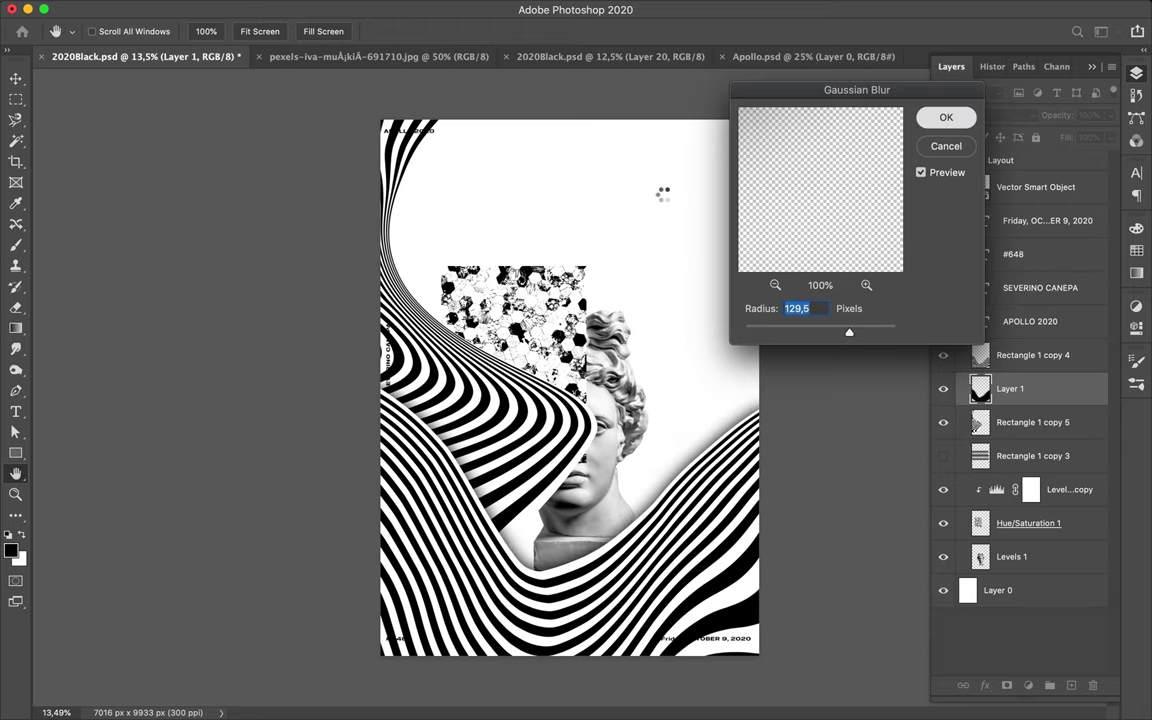
key("Return")
Step: Paint a second black shadow on Layer 2 and reapply the same Gaussian Blur
left_click(1071, 685)
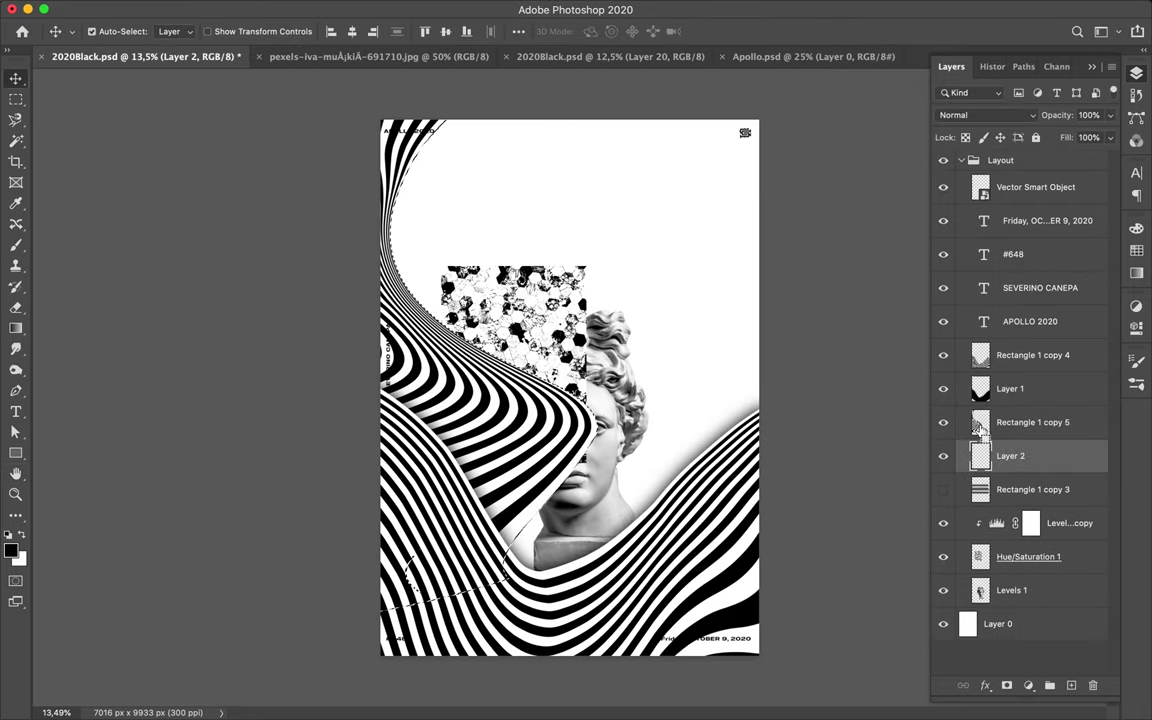
key("b")
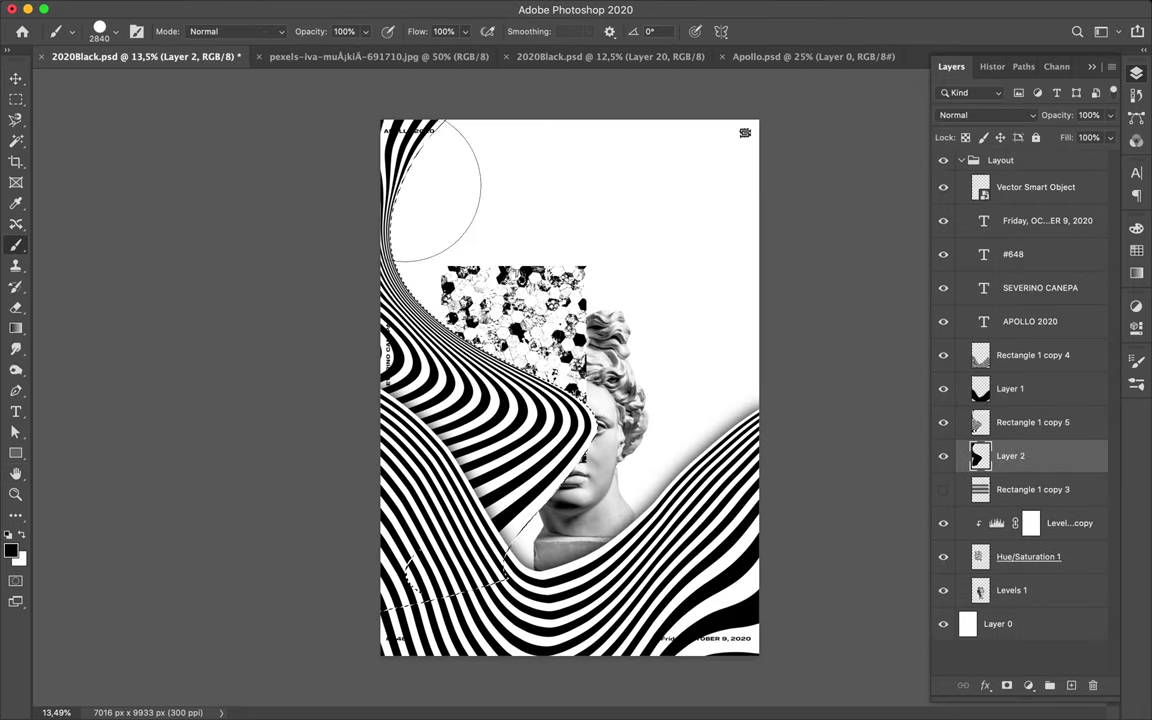
left_click(395, 10)
left_click(430, 31)
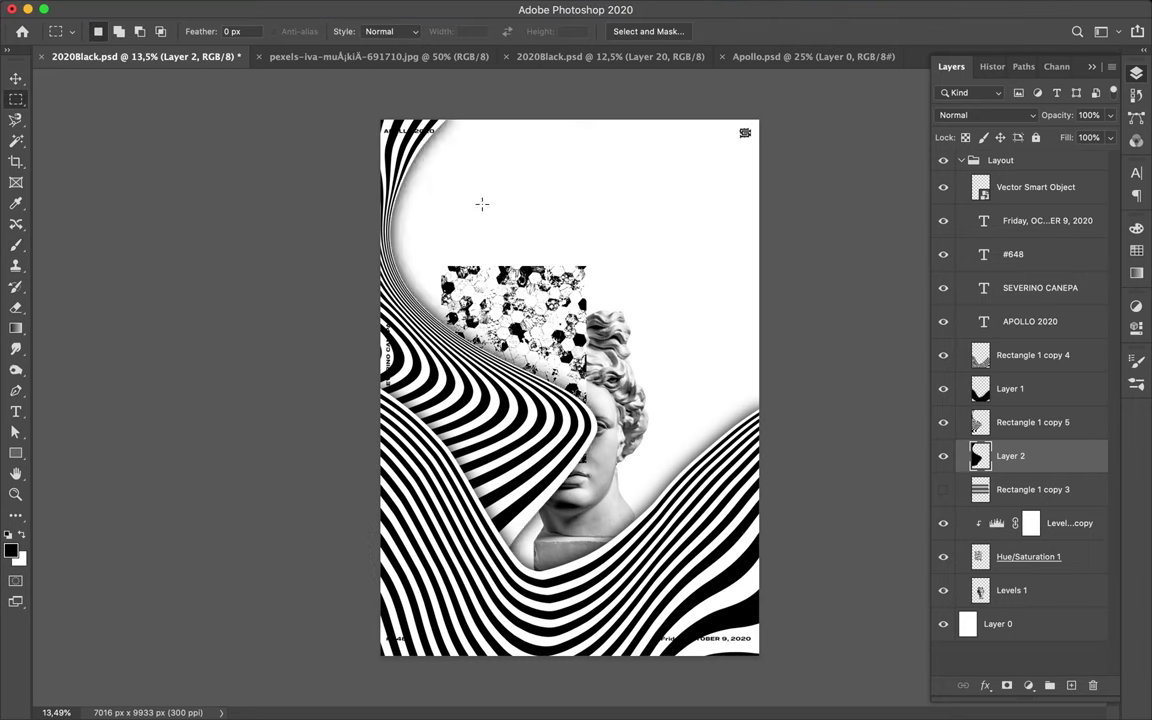
key("v")
Step: Select Layer 1 and nudge its shadow lower on the poster
left_click(1010, 395)
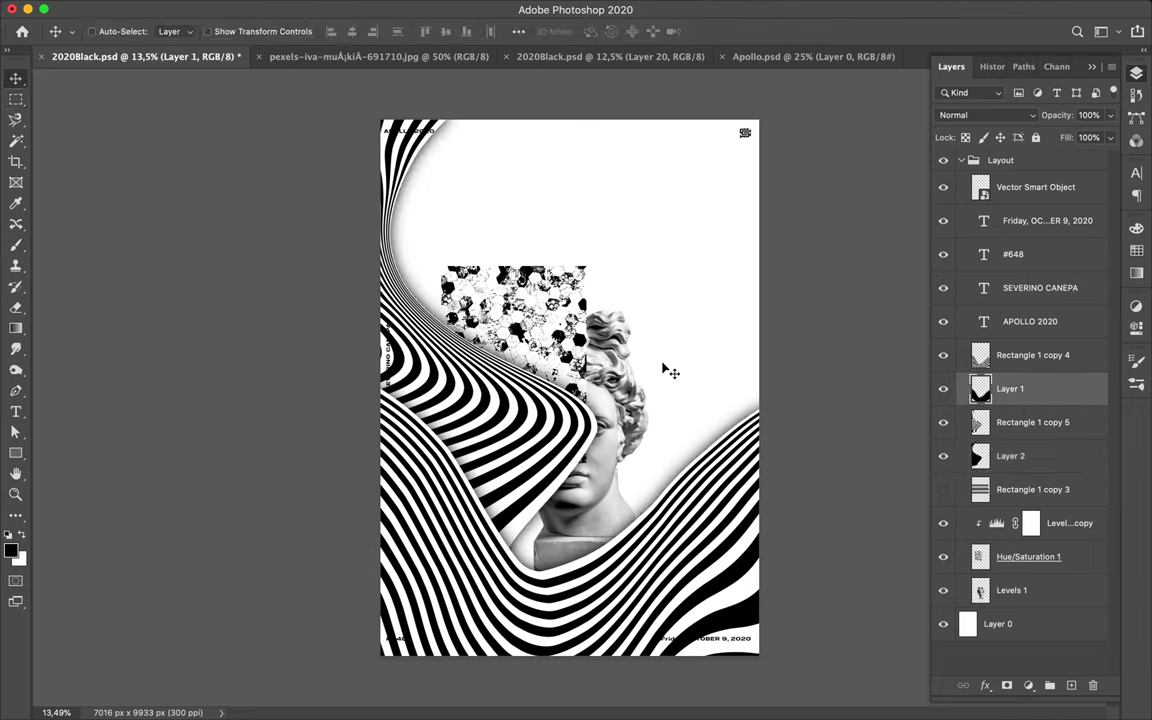
left_click(645, 401, "ctrl")
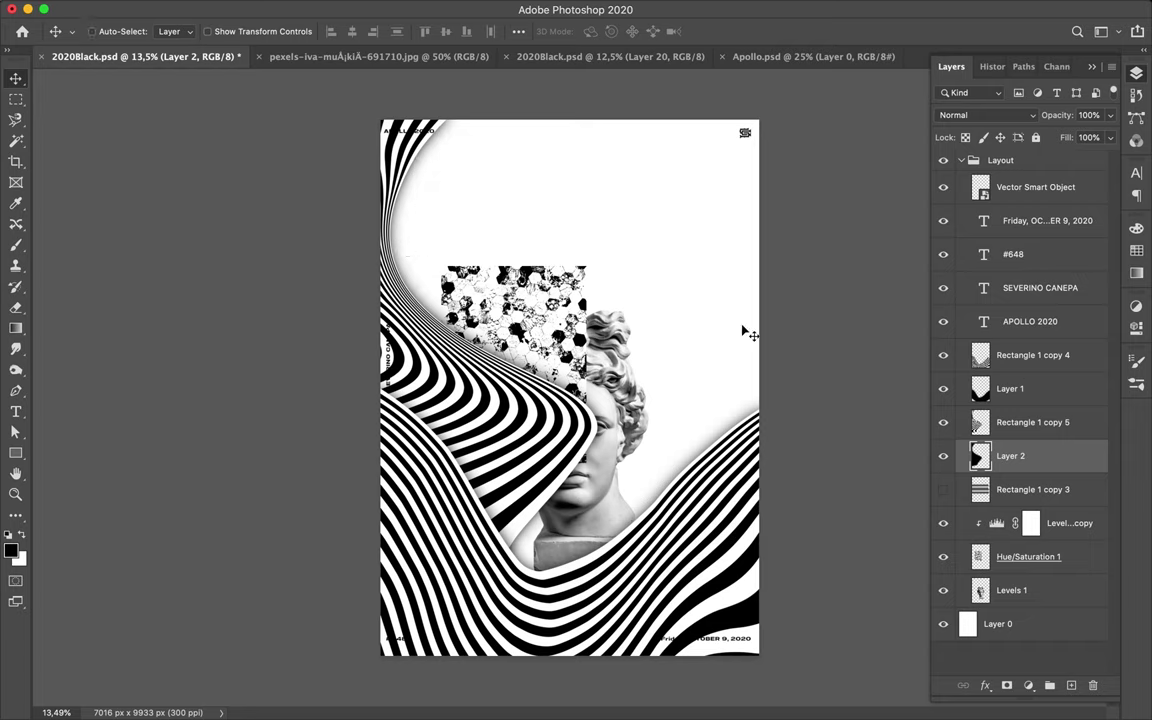
left_click(522, 365, "ctrl")
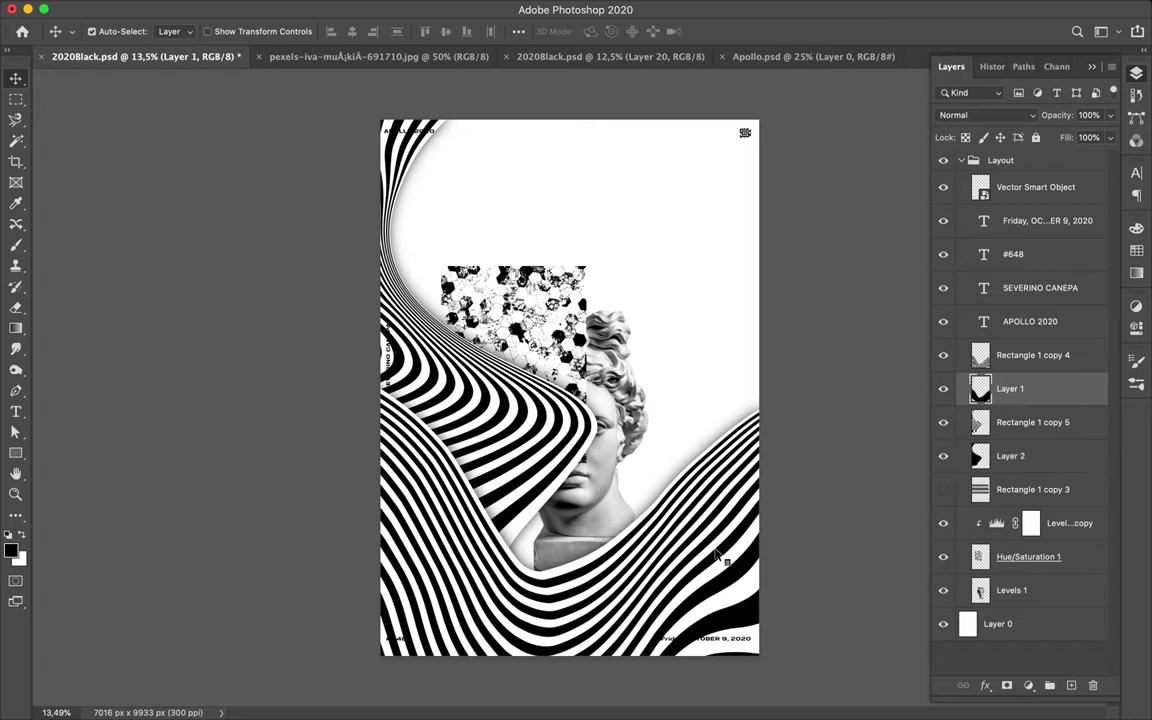
left_click_drag(720, 557, 728, 597)
Step: Move Hue/Saturation 1, Levels 1 and Levels 2 copy higher in the layer stack
left_click(1028, 557)
left_click(1011, 590, "shift")
left_click_drag(1011, 590, 1008, 345)
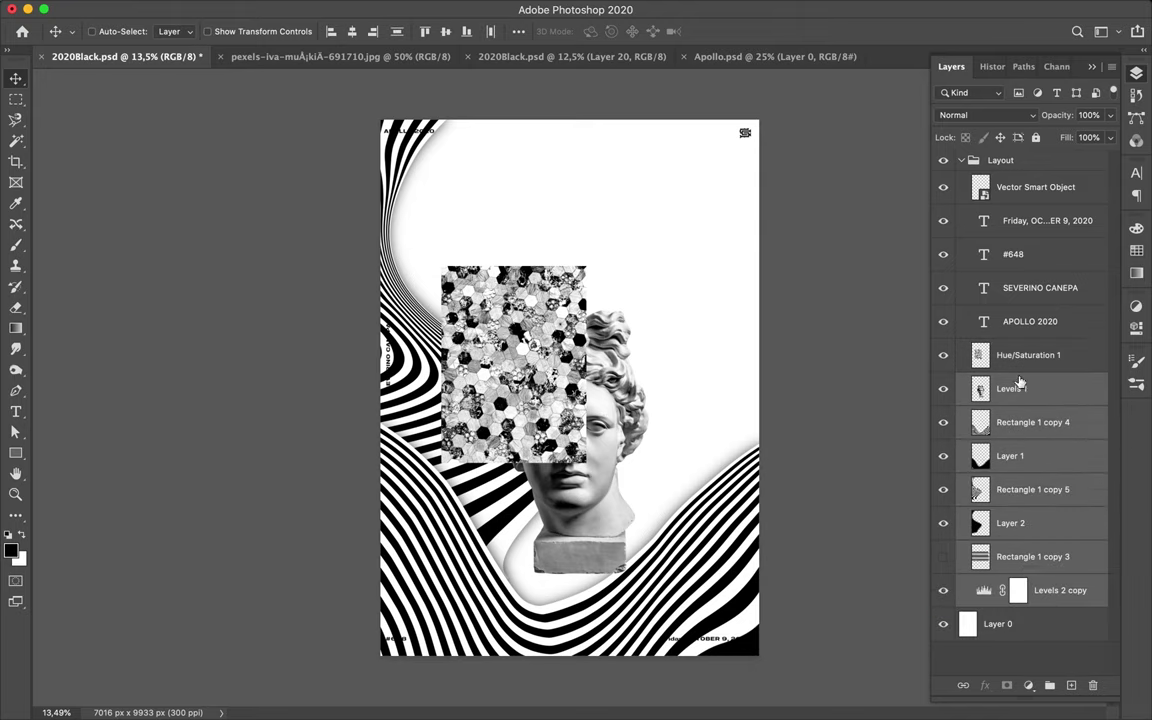
left_click_drag(1035, 588, 1038, 372)
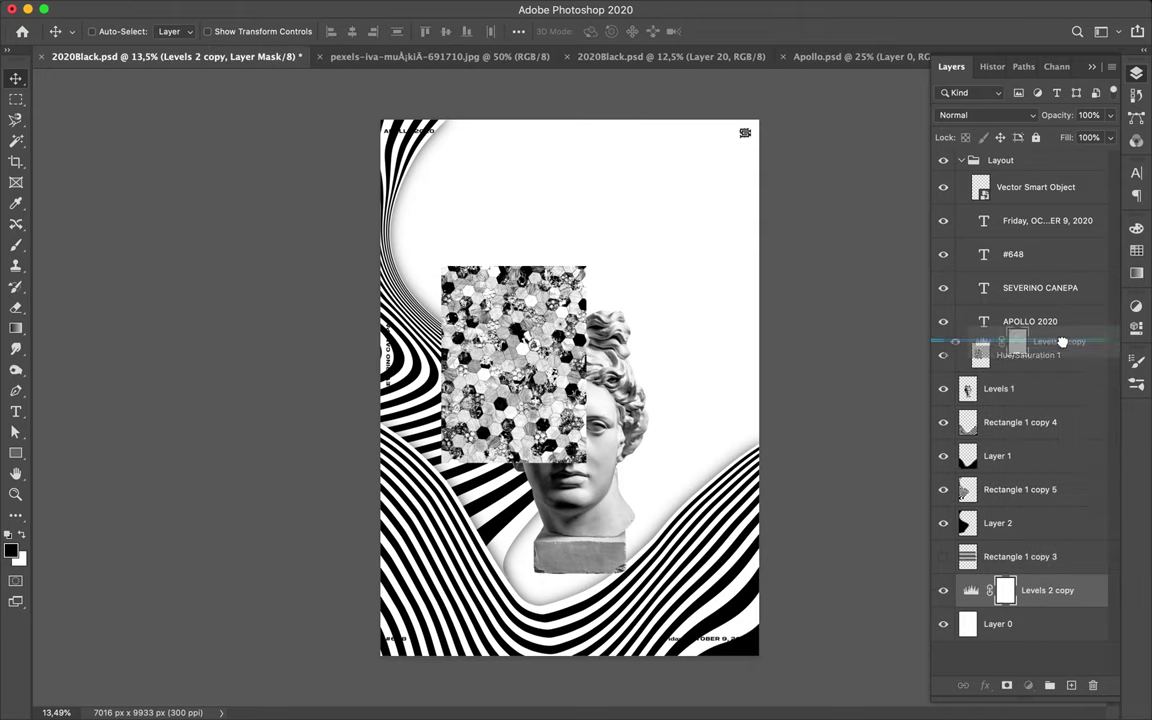
left_click(1038, 386, "shift")
Step: Duplicate the hexagon pattern, flip the copy horizontally, and merge its hue adjustment
left_click_drag(510, 330, 548, 292)
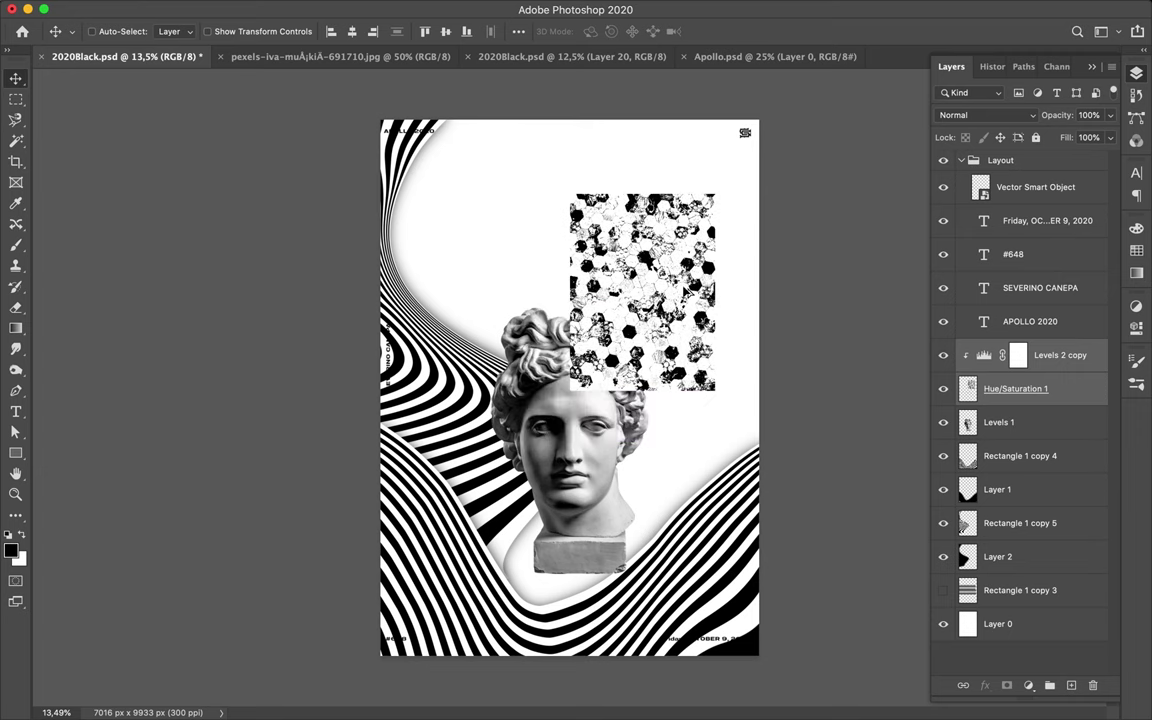
left_click(200, 13)
left_click(437, 681)
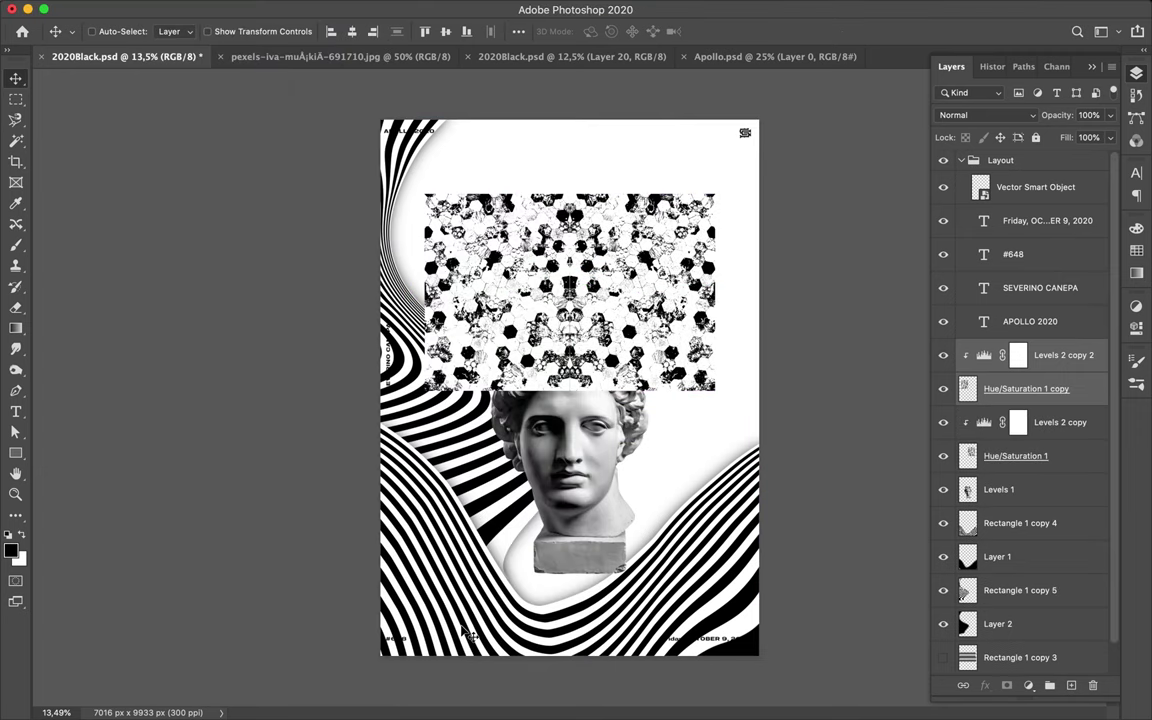
key("ctrl+e")
Step: Merge the second hue adjustment into its pattern and move that block lower right
left_click(1040, 388)
left_click(1040, 422, "shift")
key("ctrl+e")
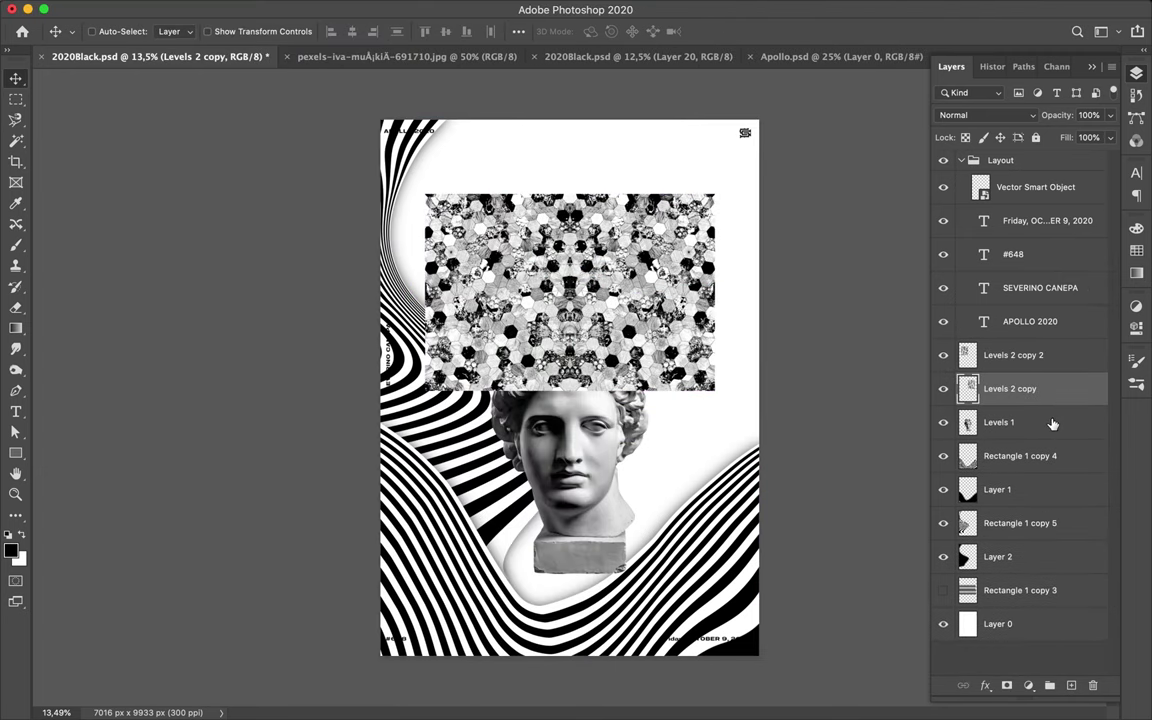
left_click_drag(651, 295, 651, 476)
Step: Hide Layer 1 and Layer 2, and put Levels 1 above the patterns so the statue shows
left_click(1010, 489)
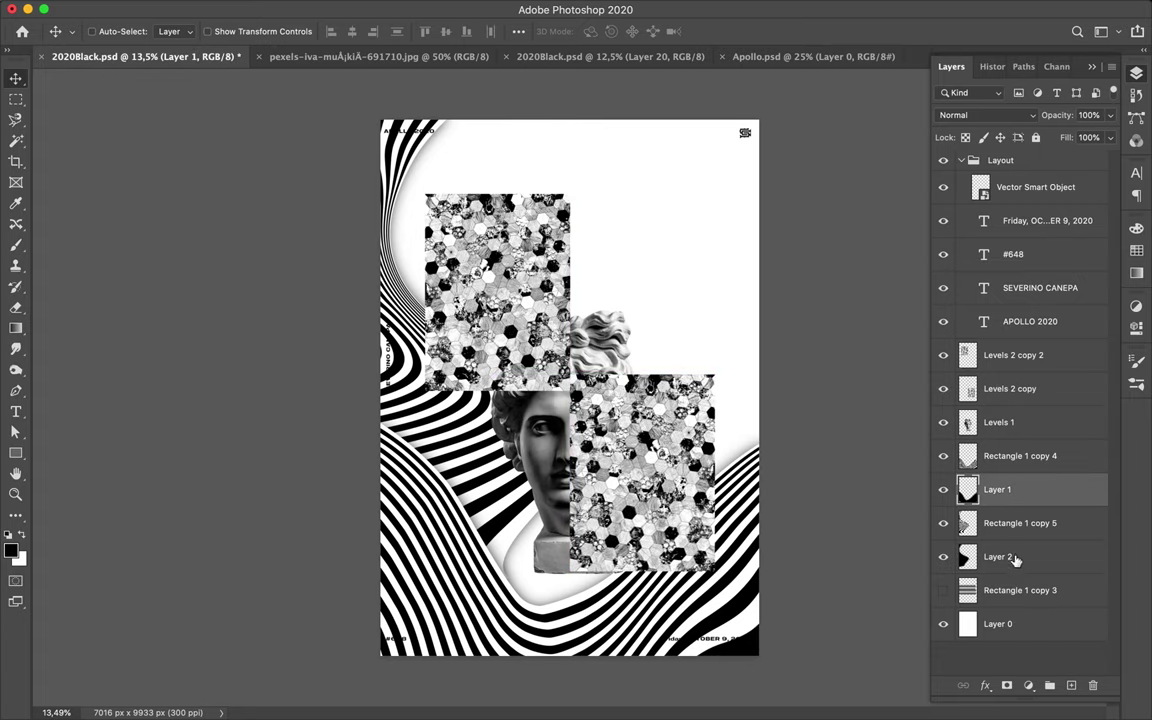
left_click(1015, 557, "ctrl")
key("ctrl+comma")
left_click_drag(1000, 422, 1000, 345)
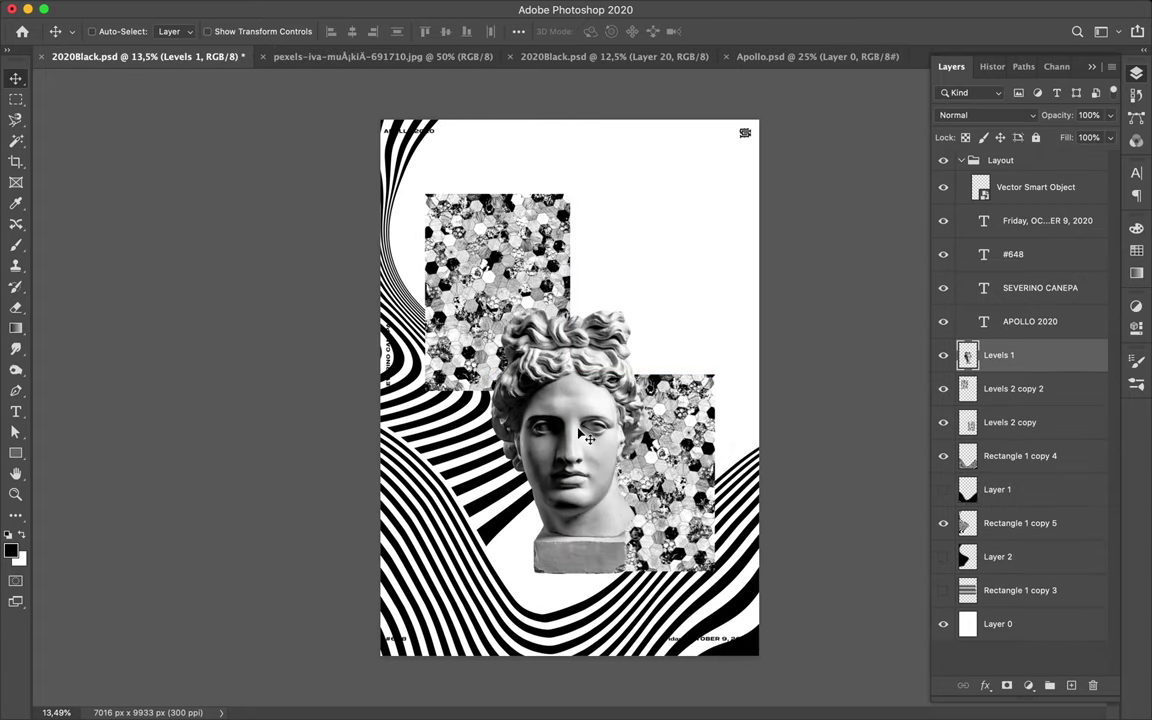
mouse_move(580, 433)
left_mouse_down()
mouse_move(585, 461)
mouse_move(585, 370)
left_mouse_up()
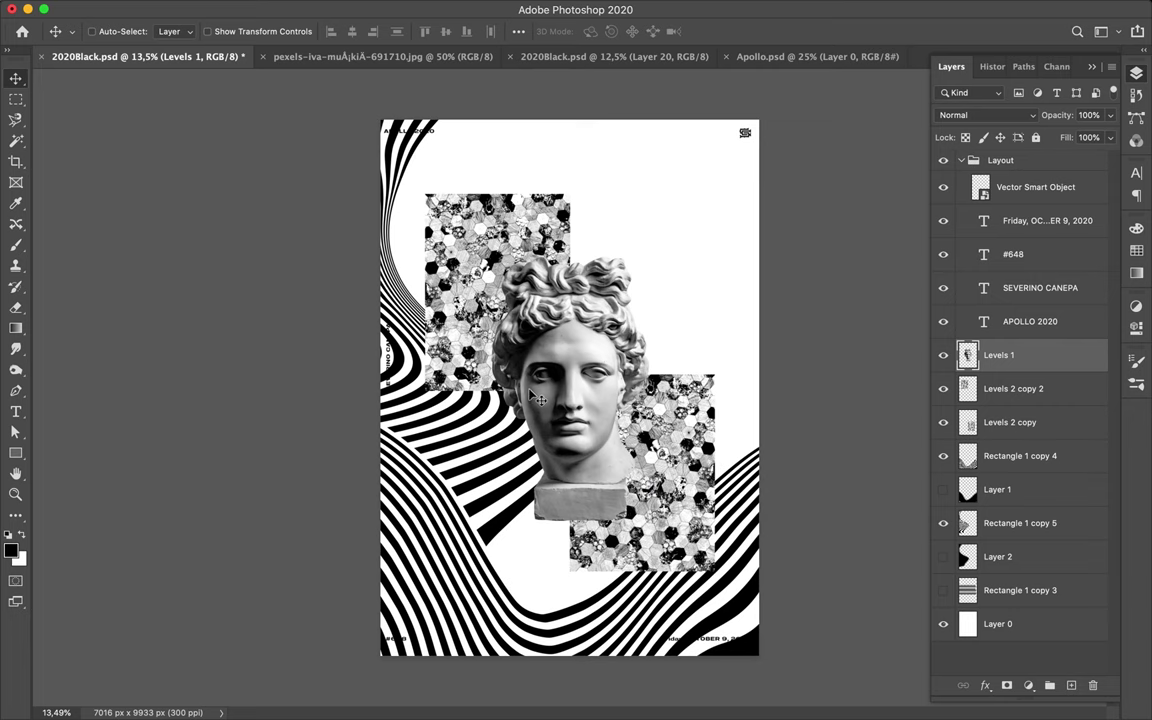
Step: Group the layers from Levels 2 copy 2 to Rectangle 1 copy 3
scroll(585, 370, "up", 2)
key("alt+bracketleft")
left_click(1018, 590, "shift")
key("ctrl+g")
double_click(1000, 388)
Step: Name the group Background, add a new layer, and pick the SpoonGraphics DryBrush12 brush
type("Background")
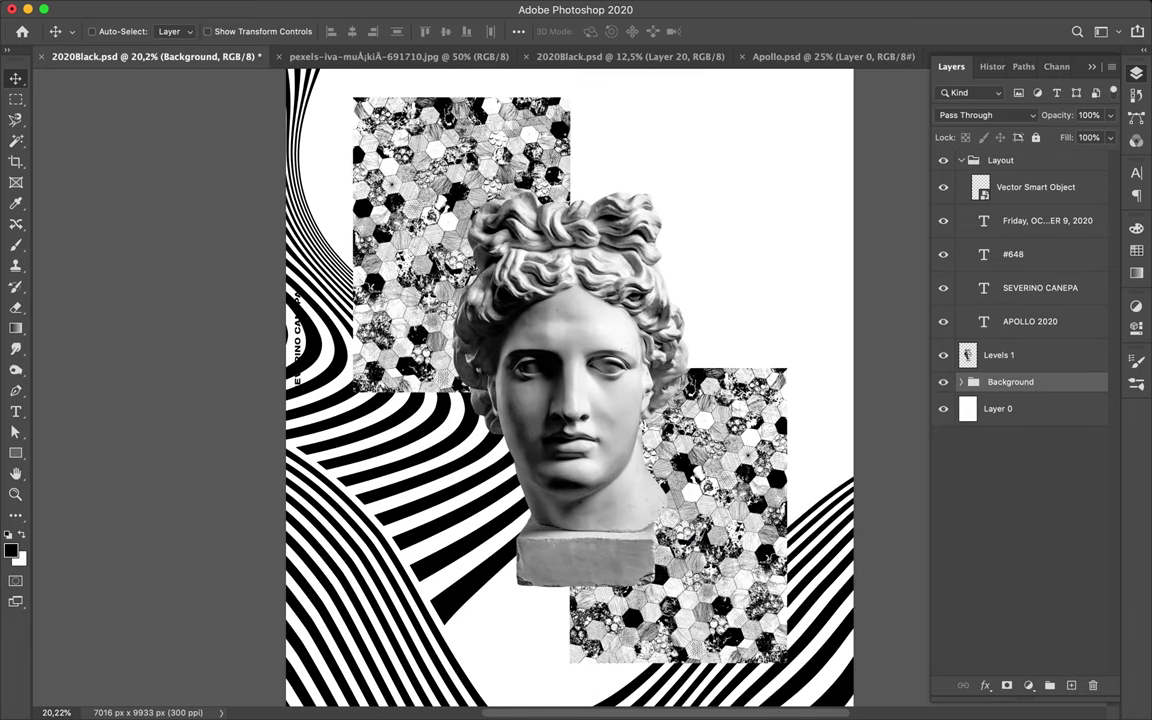
key("ctrl+shift+alt+n")
key("b")
left_click(116, 31)
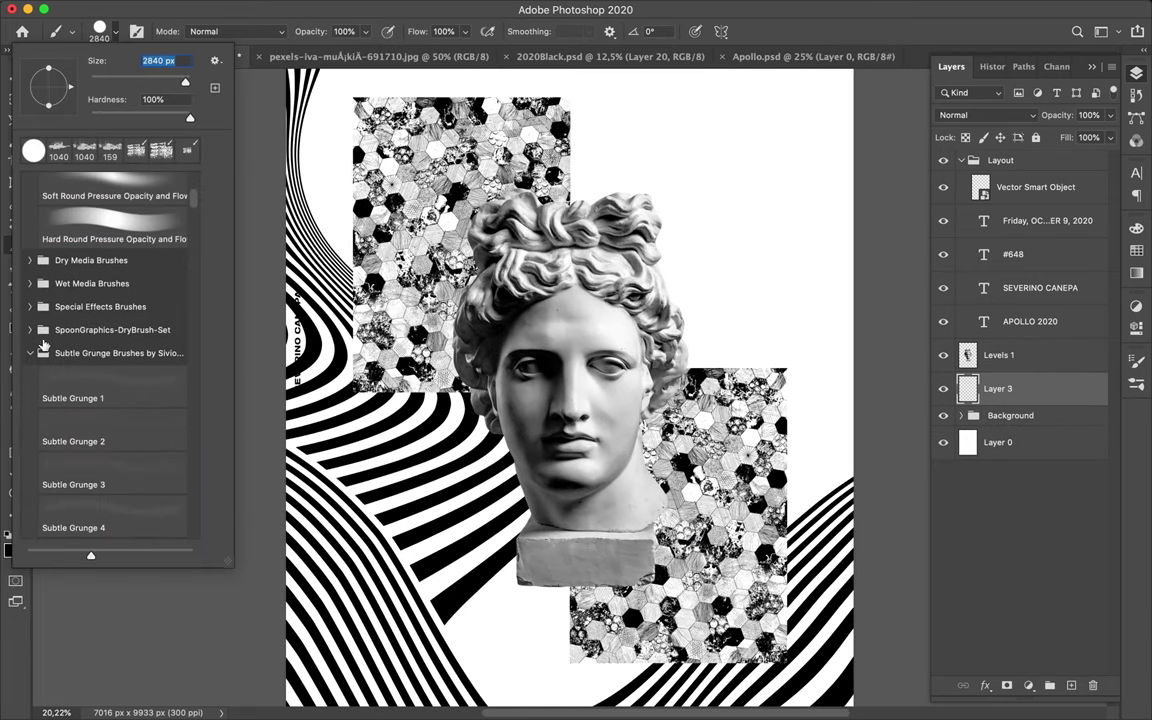
left_click(30, 359)
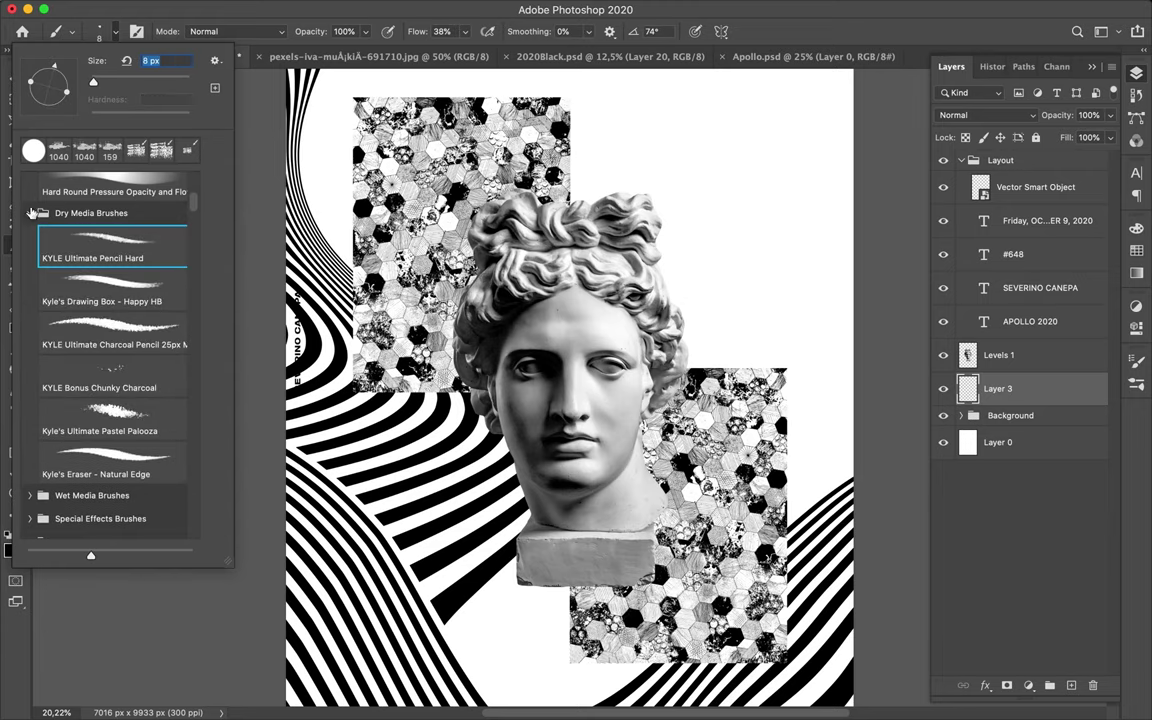
left_click(29, 283)
scroll(95, 300, "down", 5)
left_click(95, 355)
Step: Paint a black dry-brush stroke above the right pattern block at flow 100% and size 1759 px
left_click(744, 365)
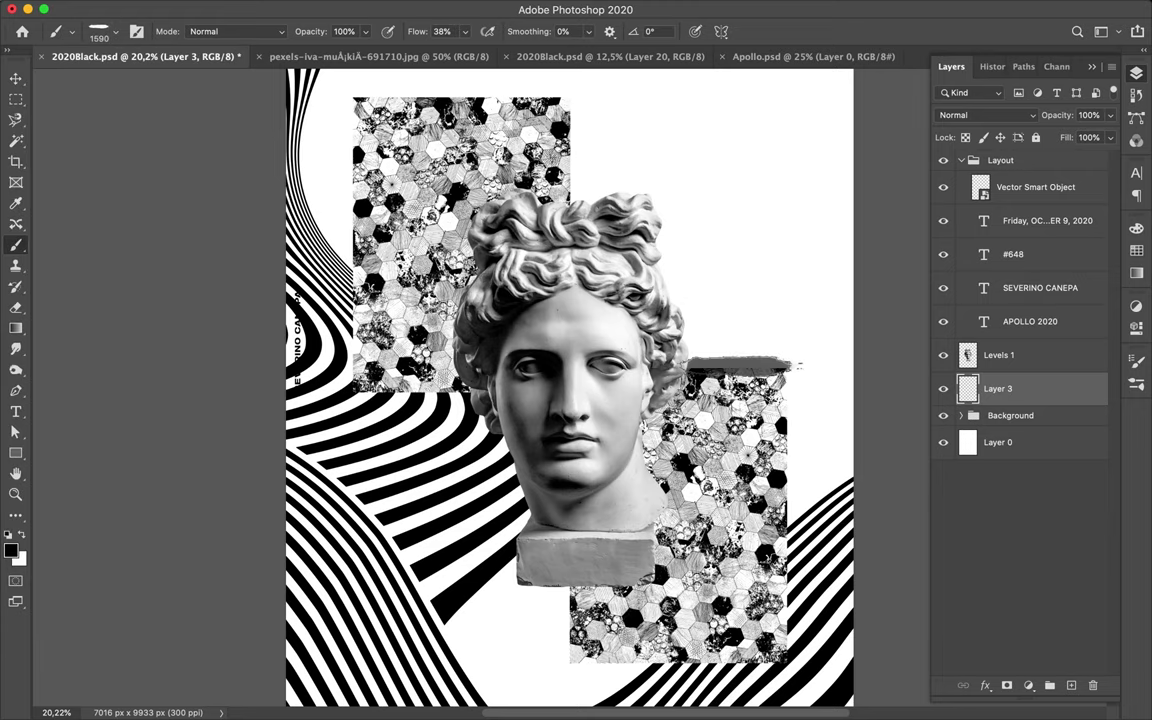
type("100")
key("Return")
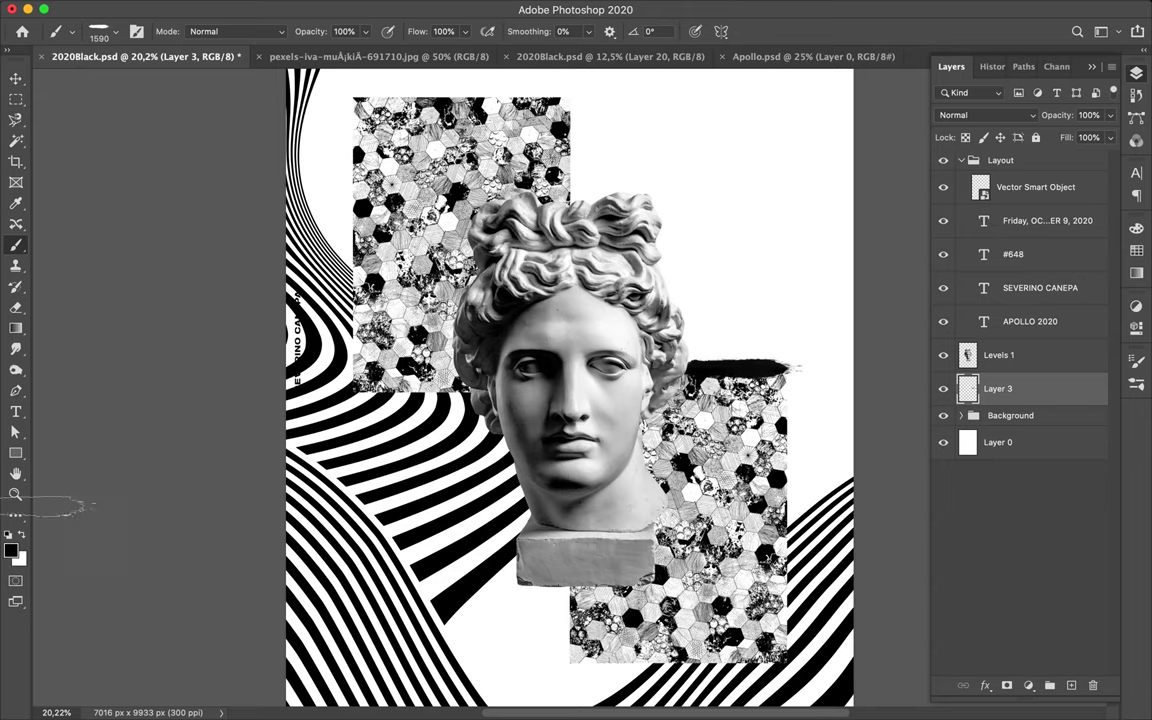
left_click(115, 31)
type("1759")
key("Return")
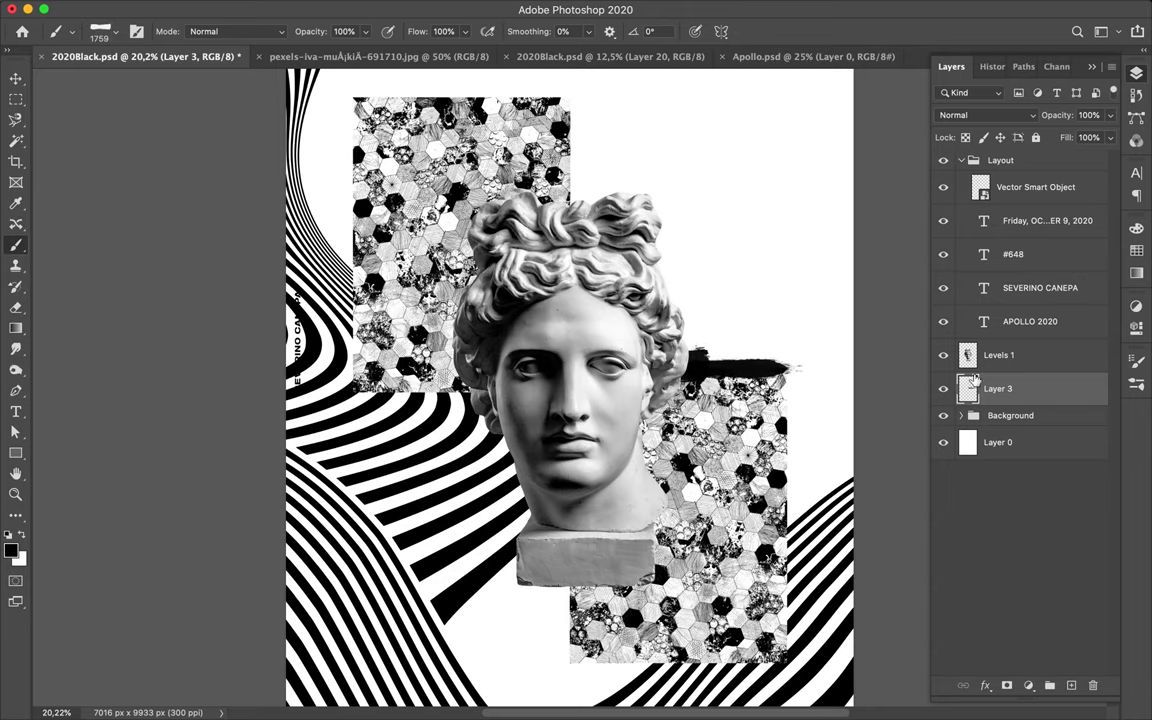
Step: On a new layer, paint a black stroke across the statue's eyes, then undo it
left_click(1073, 688)
left_click_drag(560, 342, 725, 335)
key("ctrl+z")
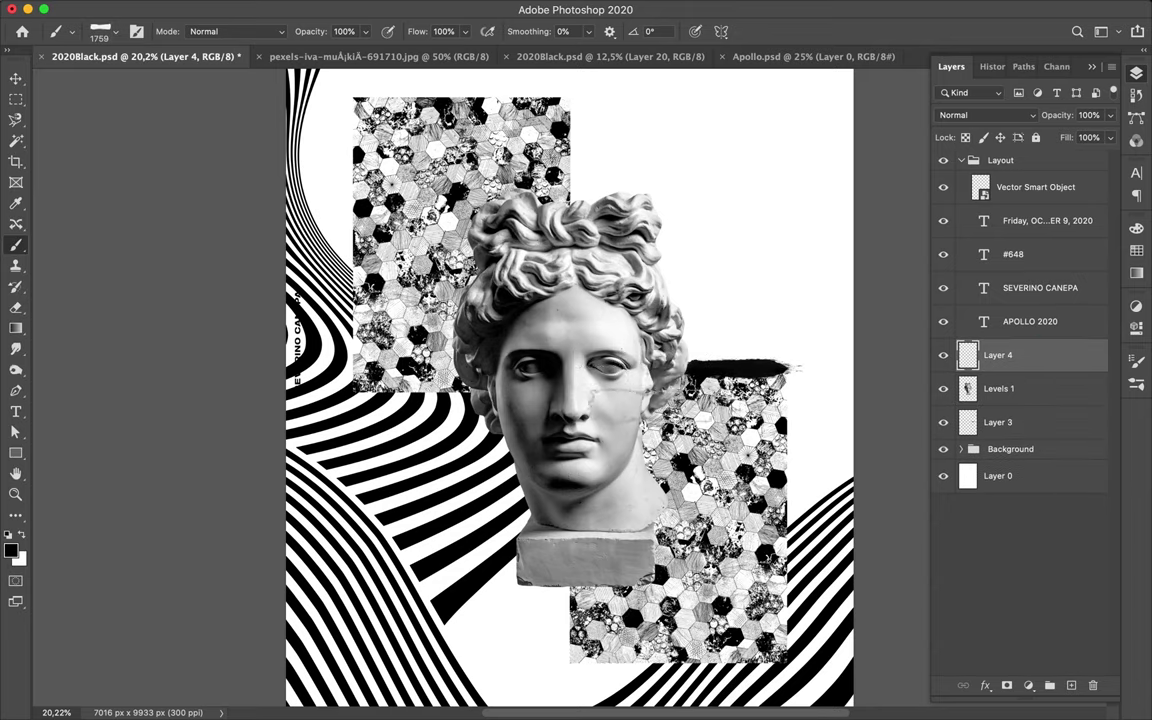
Step: Set the foreground colour to magenta #f000ff
scroll(570, 400, "down", 3)
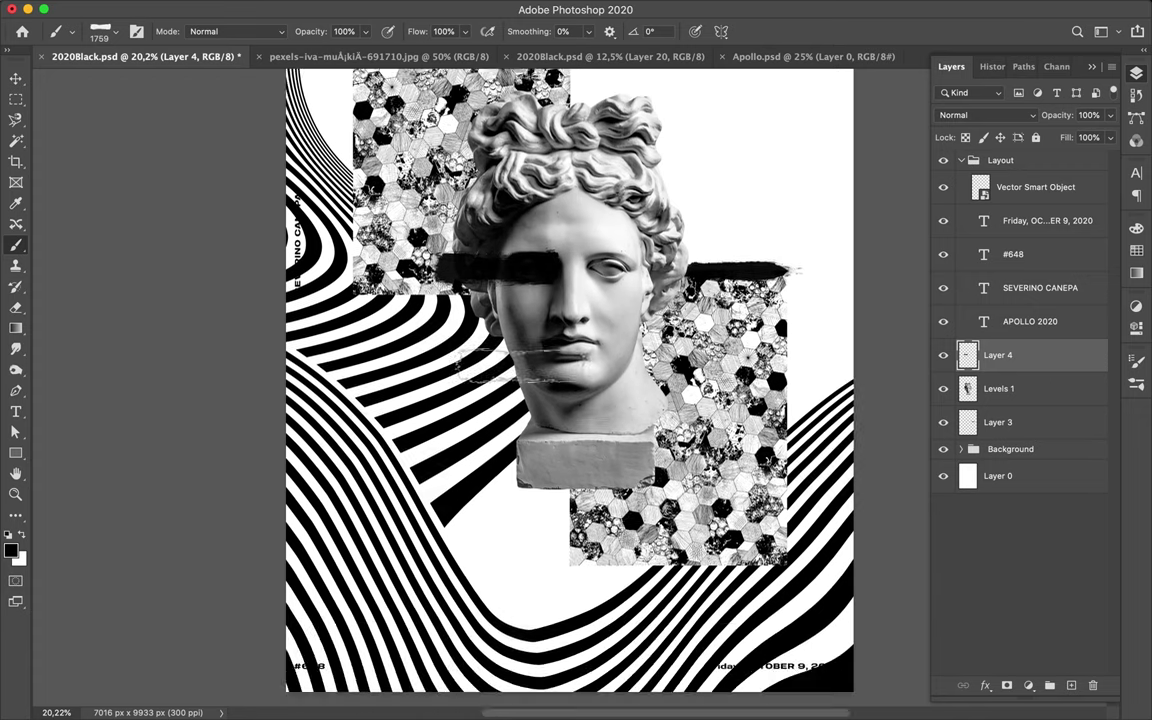
left_click(10, 550)
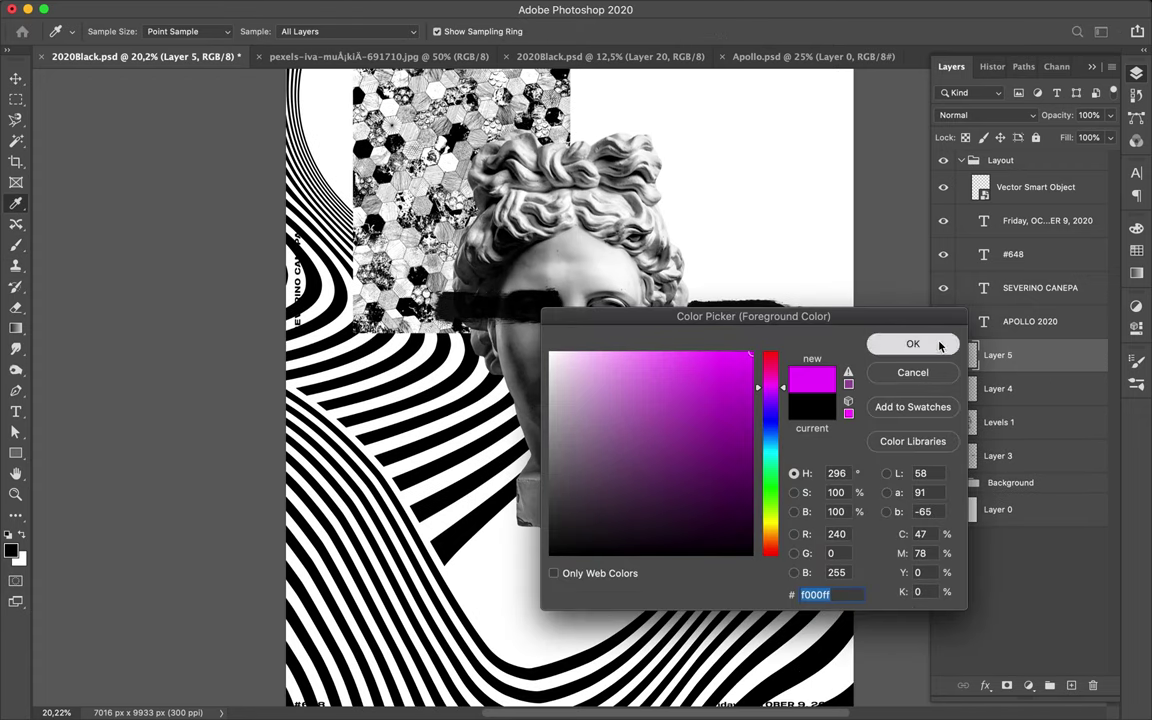
left_click(913, 344)
Step: Choose a brush from the Inks brush folder
key("b")
left_click(100, 31)
scroll(110, 350, "down", 3)
left_click(30, 387)
left_click(112, 420)
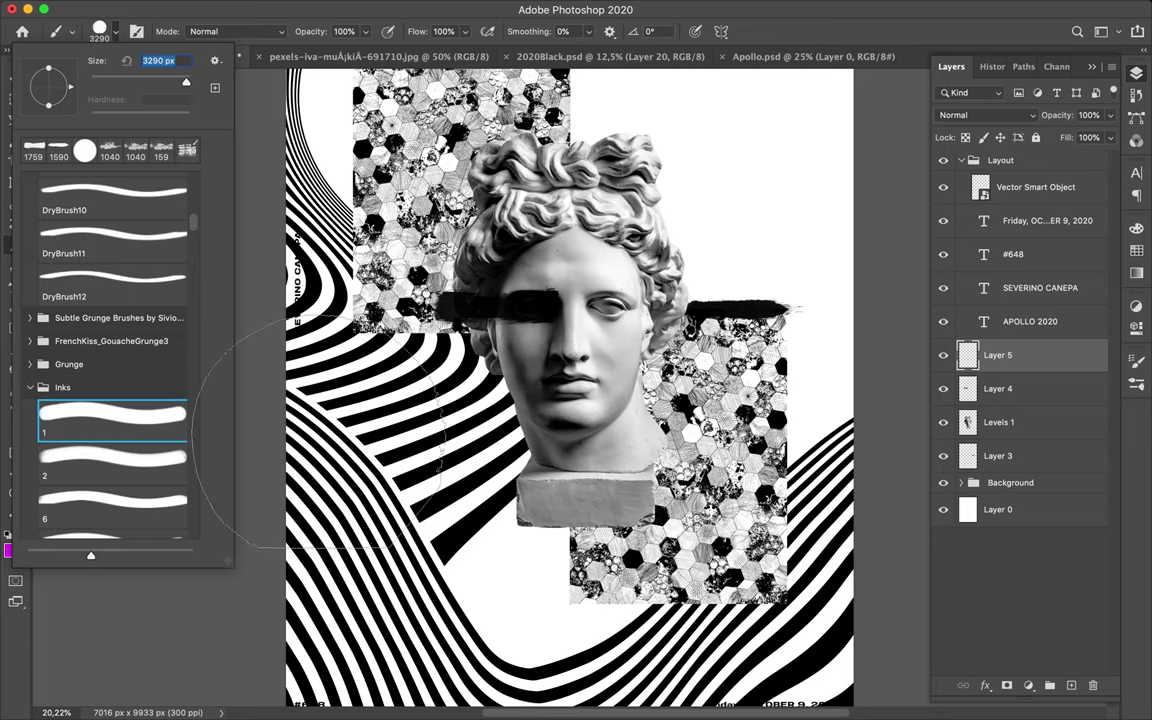
left_click(157, 500)
scroll(140, 450, "down", 10)
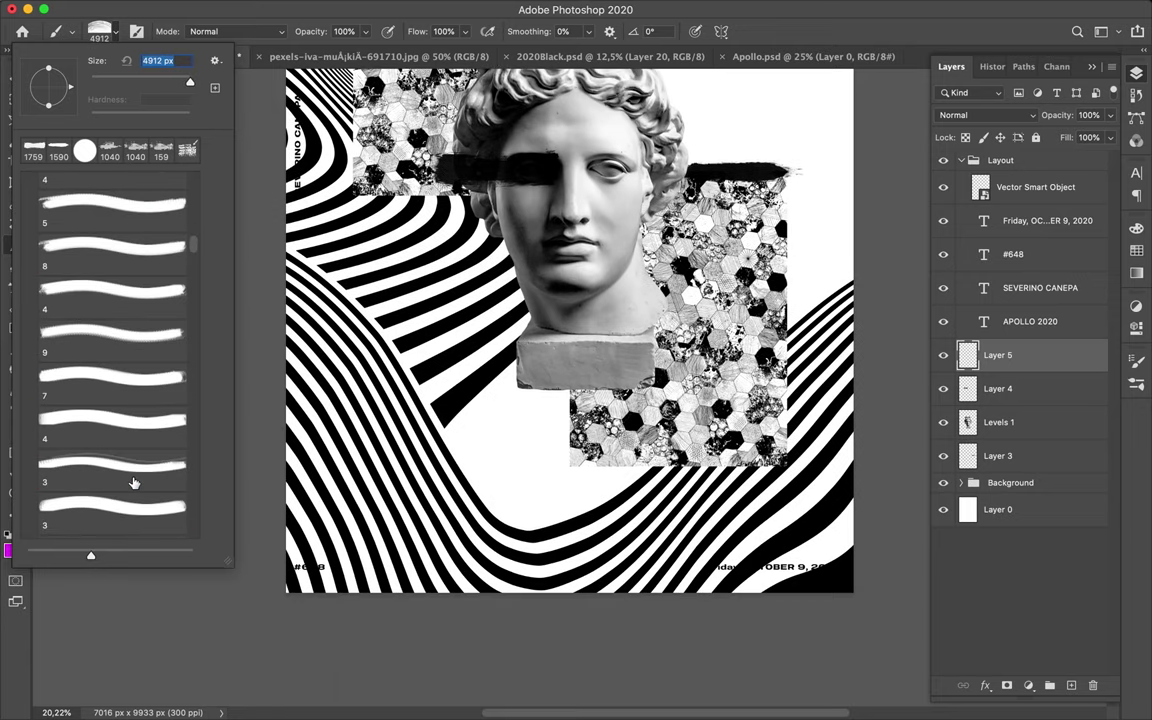
scroll(133, 483, "down", 3)
left_click(133, 455)
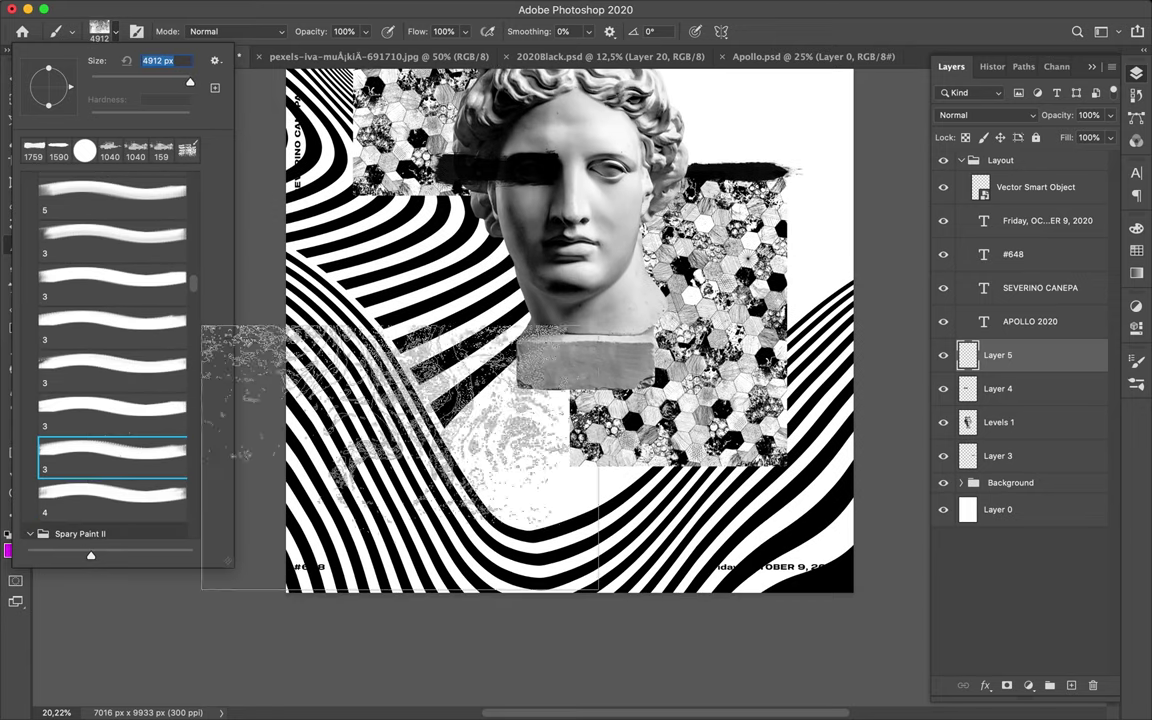
Step: Stamp a magenta ink stroke along the poster's bottom right edge
scroll(133, 400, "down", 1)
scroll(133, 368, "down", 2)
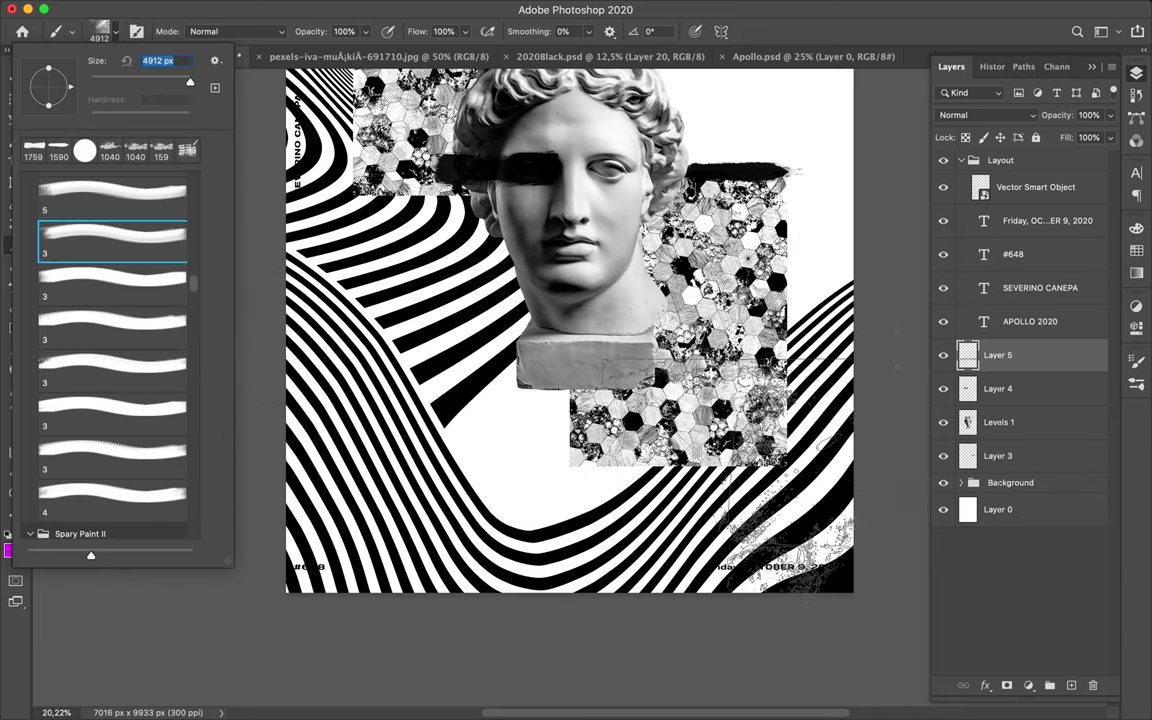
left_click(790, 440)
scroll(570, 330, "up", 5)
left_click(115, 33)
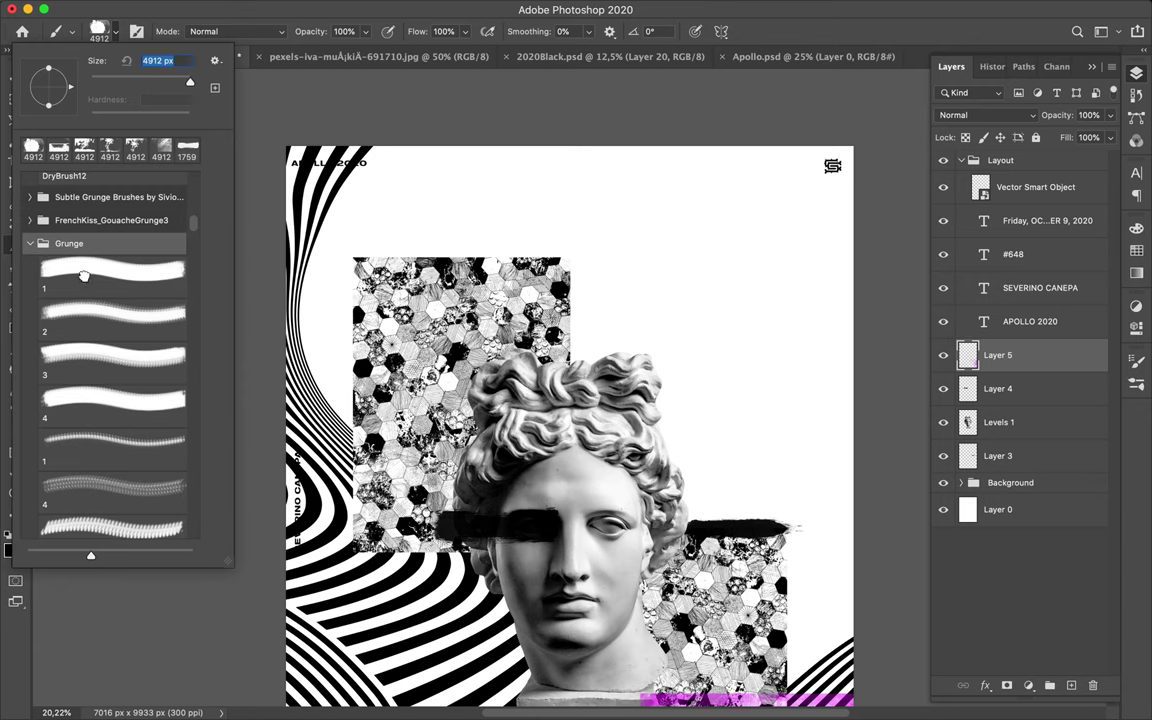
Step: Stamp a Grunge brush splash beside the statue's hair
left_click(112, 313)
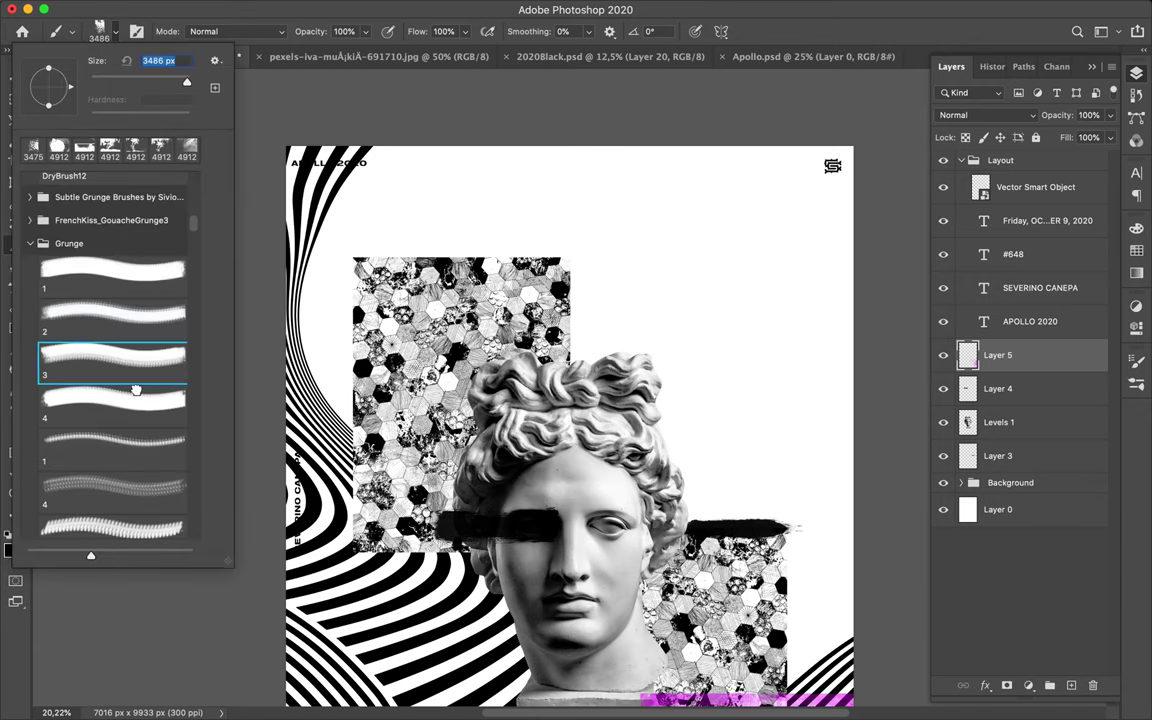
left_click(112, 400)
left_click(112, 440)
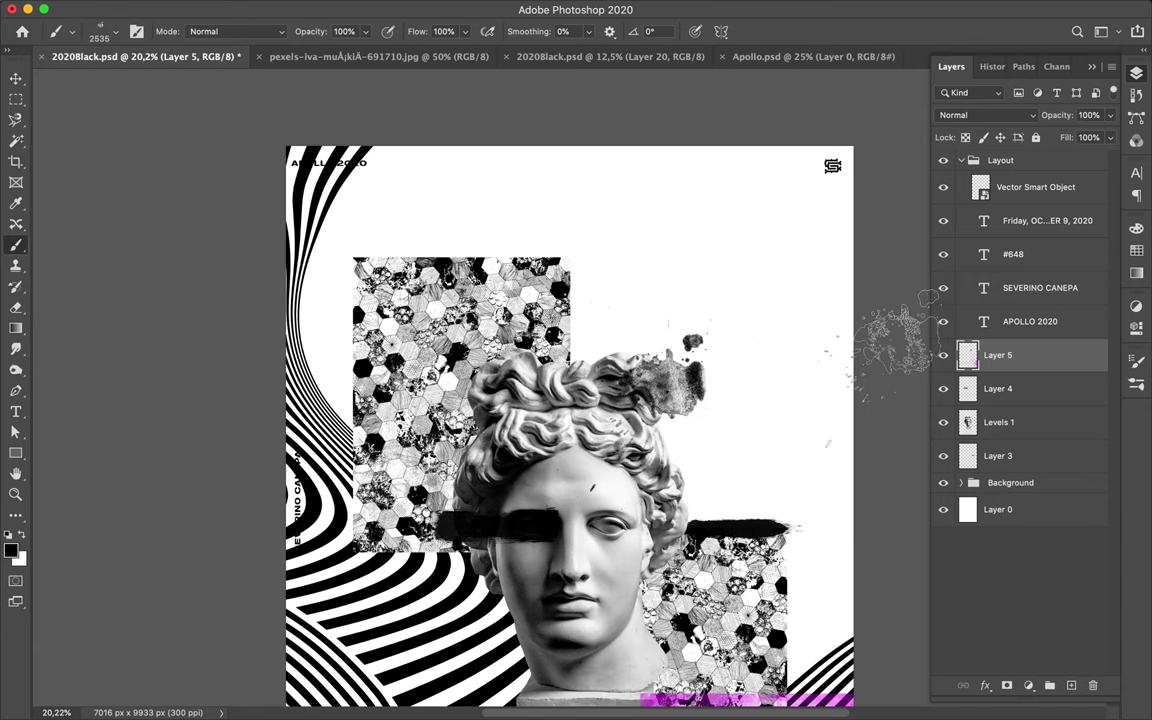
Step: On a new layer, stamp a Grunge brush 4 splash at the poster's top left
key("ctrl+shift+alt+n")
left_click(670, 360)
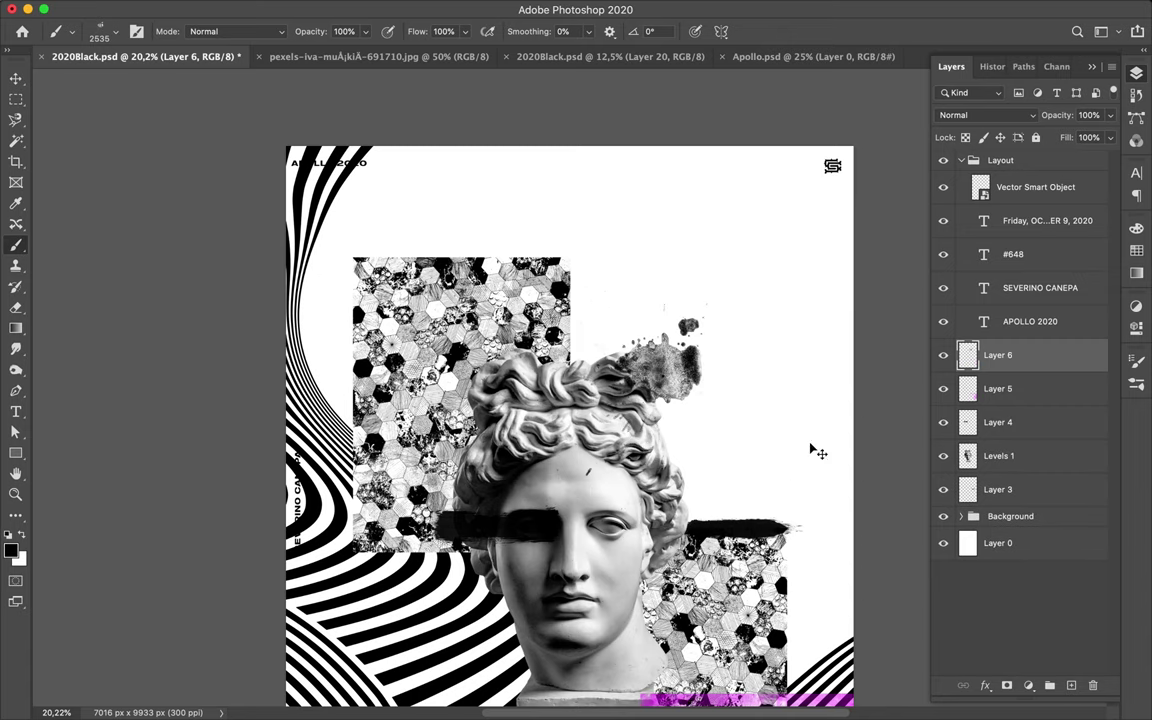
left_click(115, 31)
left_click(112, 487)
left_click(360, 220)
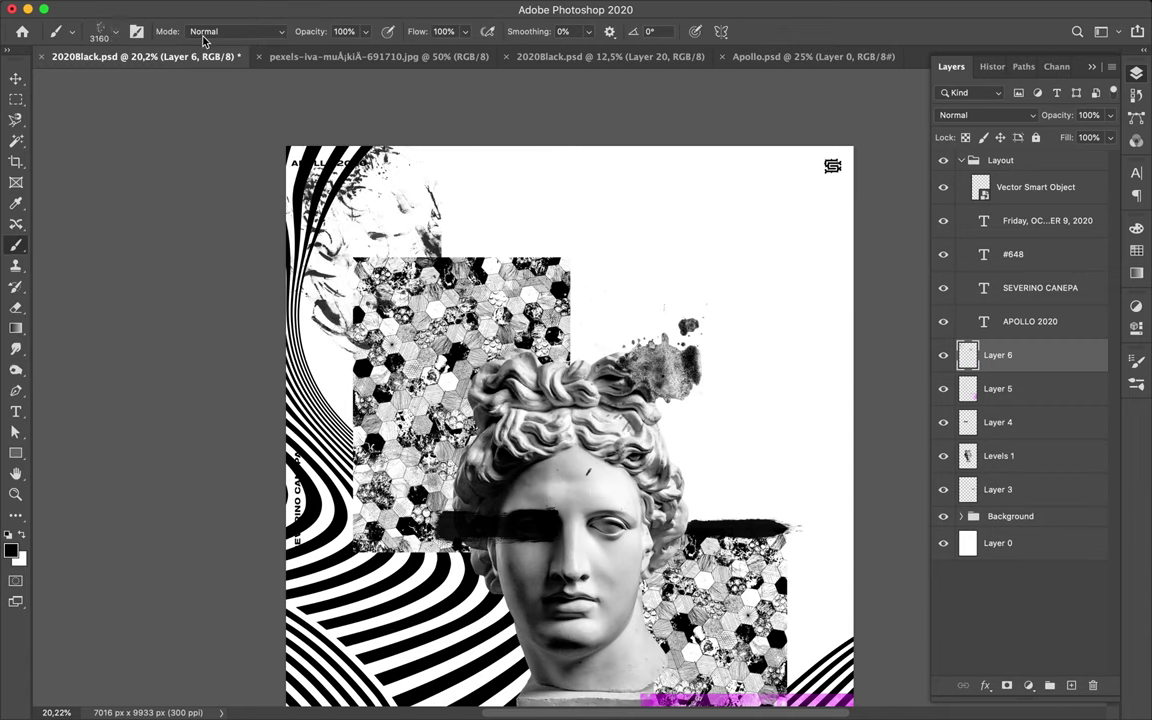
Step: Move Layer 6 into the Background group
left_click(115, 31)
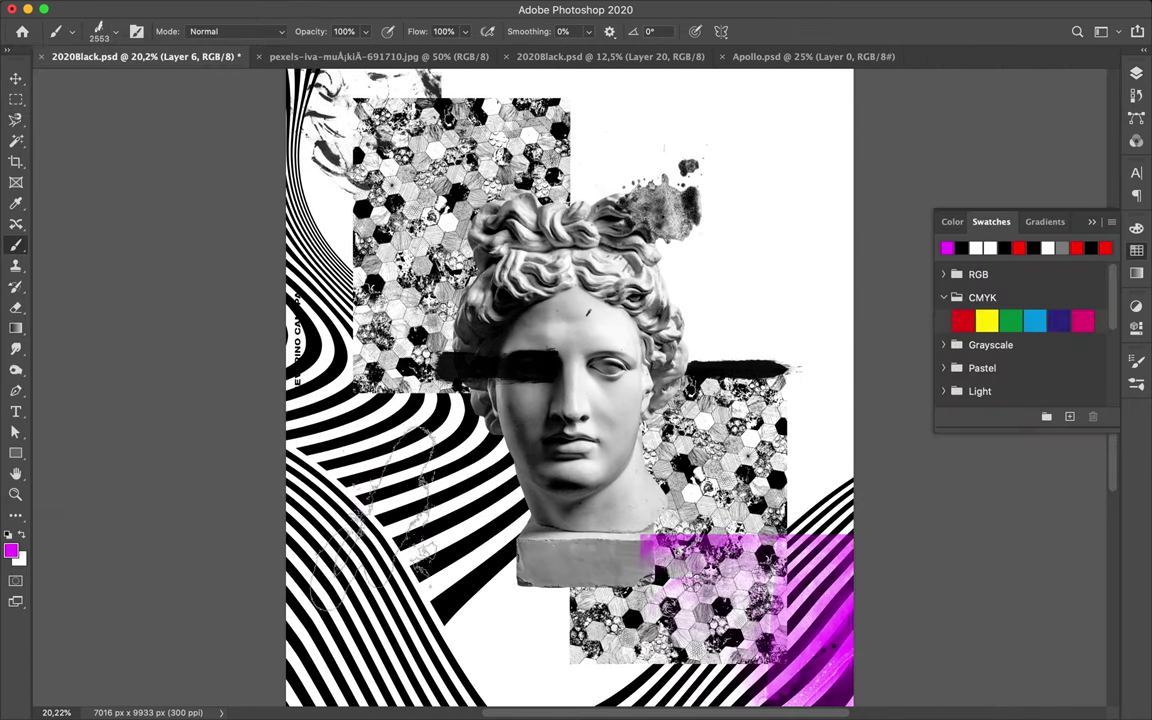
key("F7")
left_click_drag(1016, 352, 1016, 540)
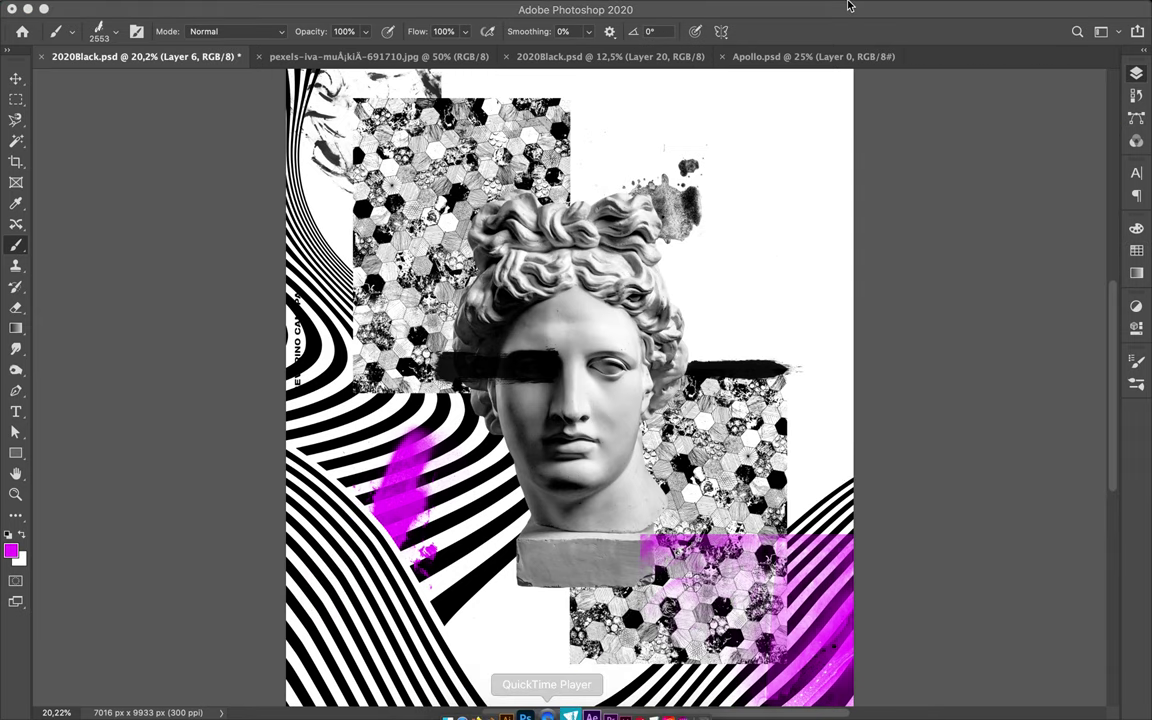
Step: Choose the Noise Brush from the Dry Media Brushes folder
left_click(115, 31)
scroll(141, 394, "down", 5)
left_click(141, 380)
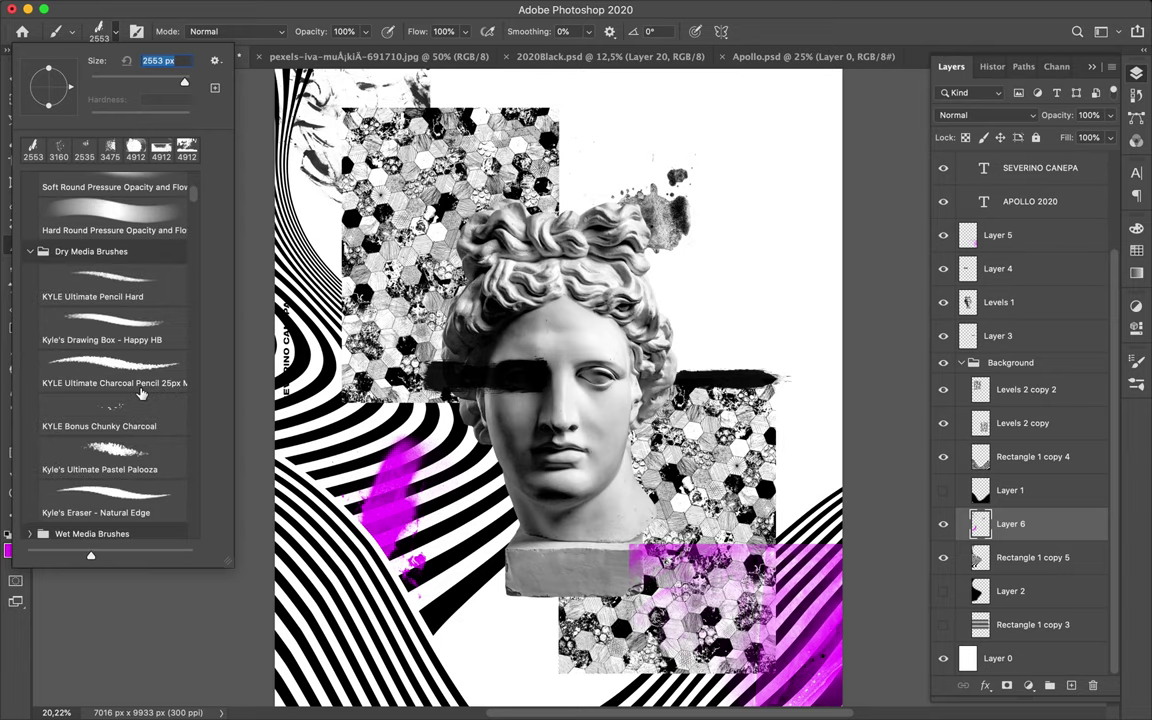
scroll(150, 455, "down", 10)
left_click(112, 283)
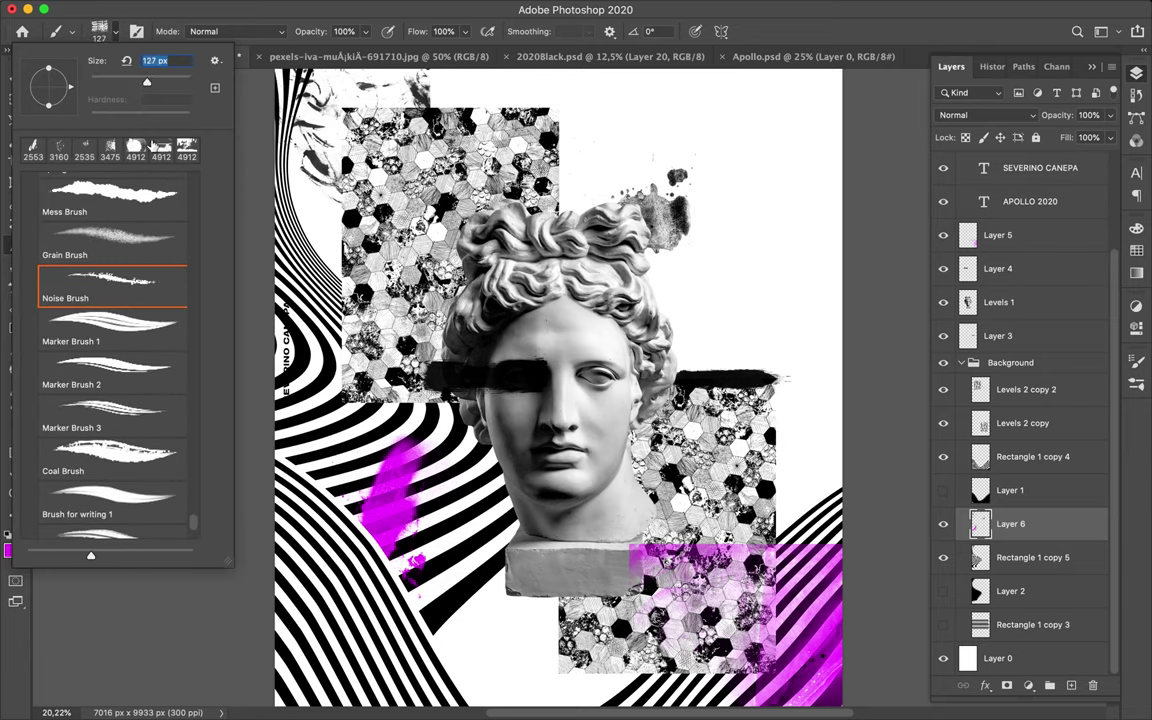
type("1")
key("Return")
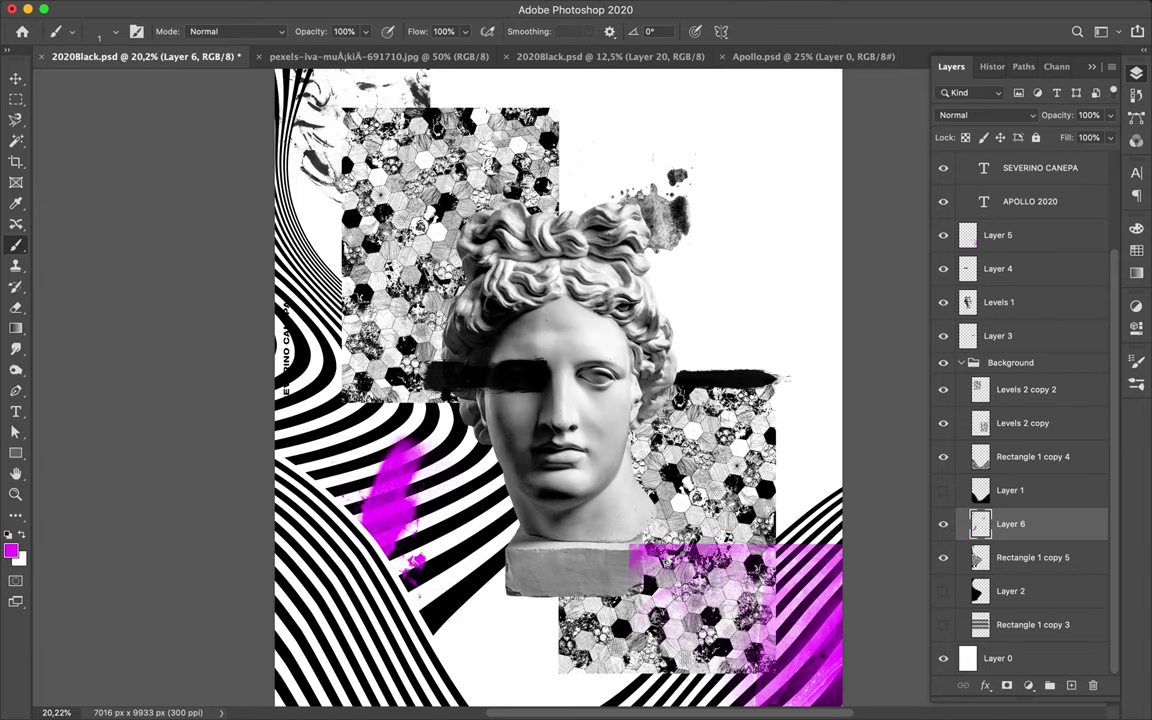
Step: Move the hexagon pattern layer down behind the statue's head
key("v")
left_click(733, 463)
scroll(733, 463, "up", 5)
left_click_drag(537, 304, 525, 421)
Step: Return to the Noise Brush and set its size to about 100 px
key("b")
left_click(106, 31)
left_click_drag(92, 86, 131, 86)
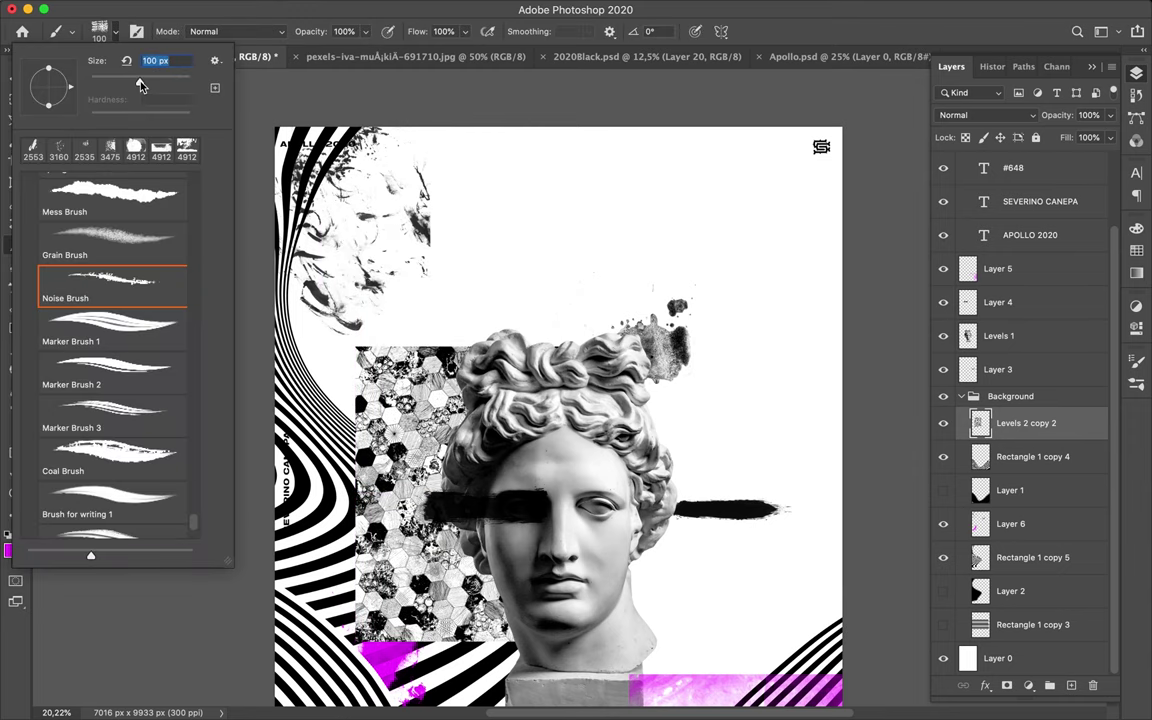
Step: Delete the Levels 2 copy 2 hexagon layer and add a new empty layer
key("Return")
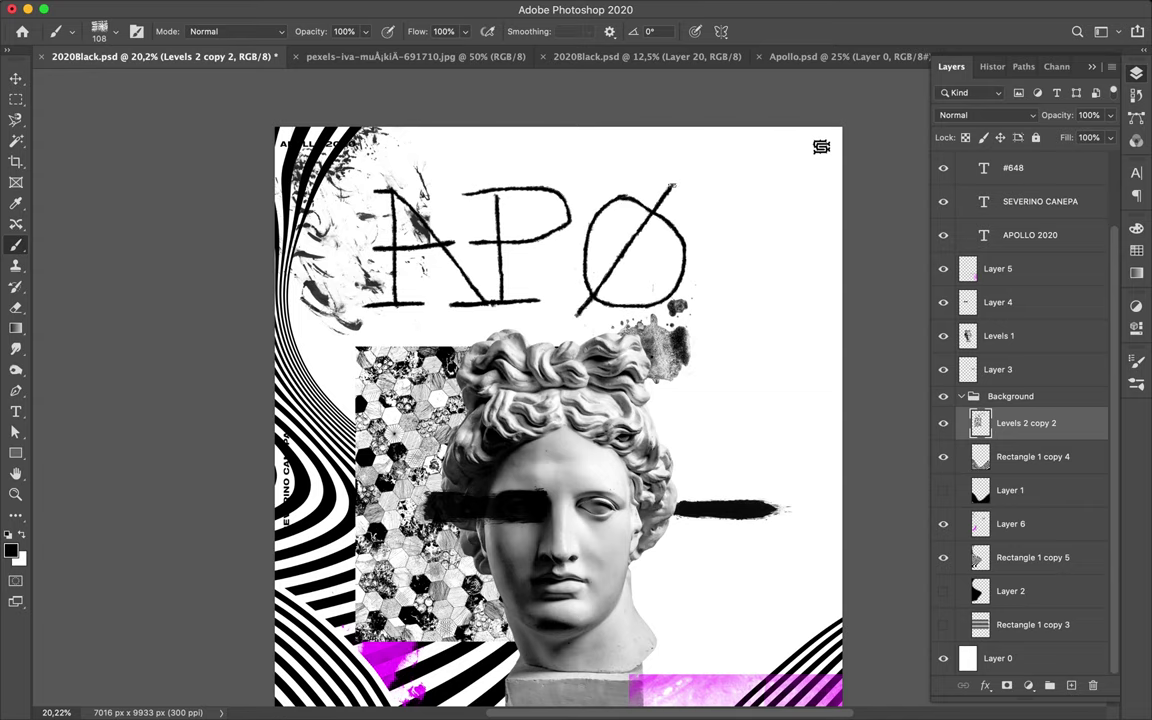
scroll(634, 265, "down", 3)
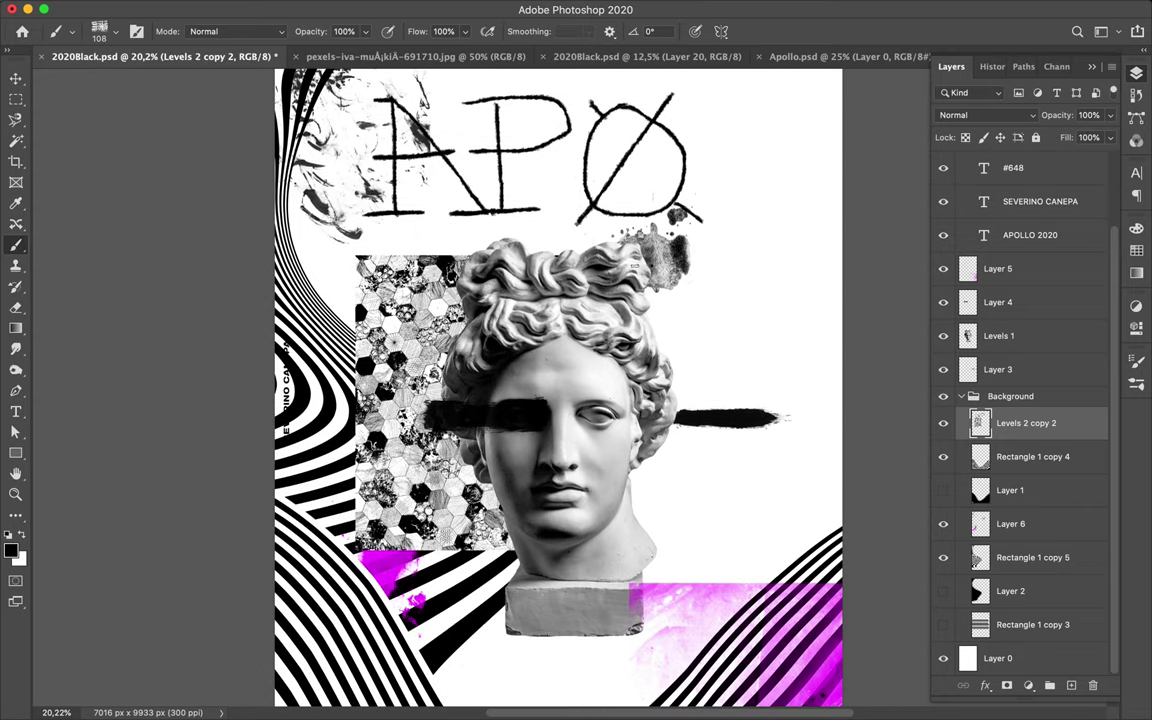
scroll(558, 390, "down", 7)
scroll(558, 390, "up", 3)
scroll(558, 390, "up", 7)
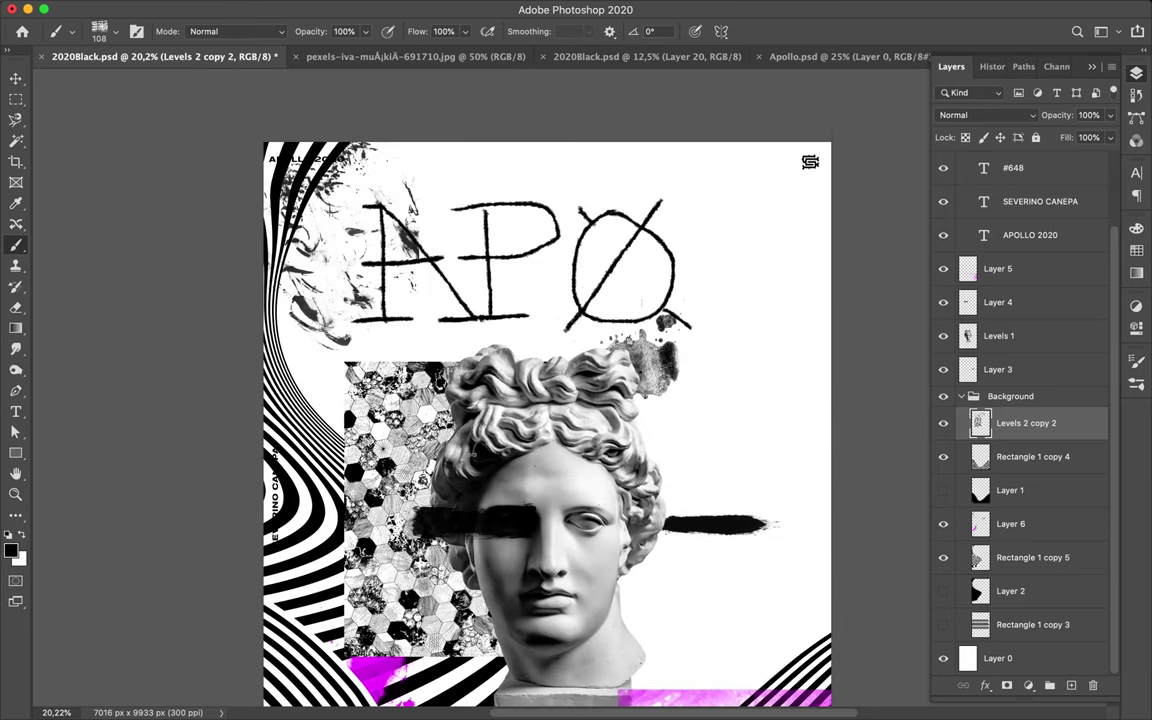
left_click_drag(1026, 423, 1093, 686)
left_click(1071, 685)
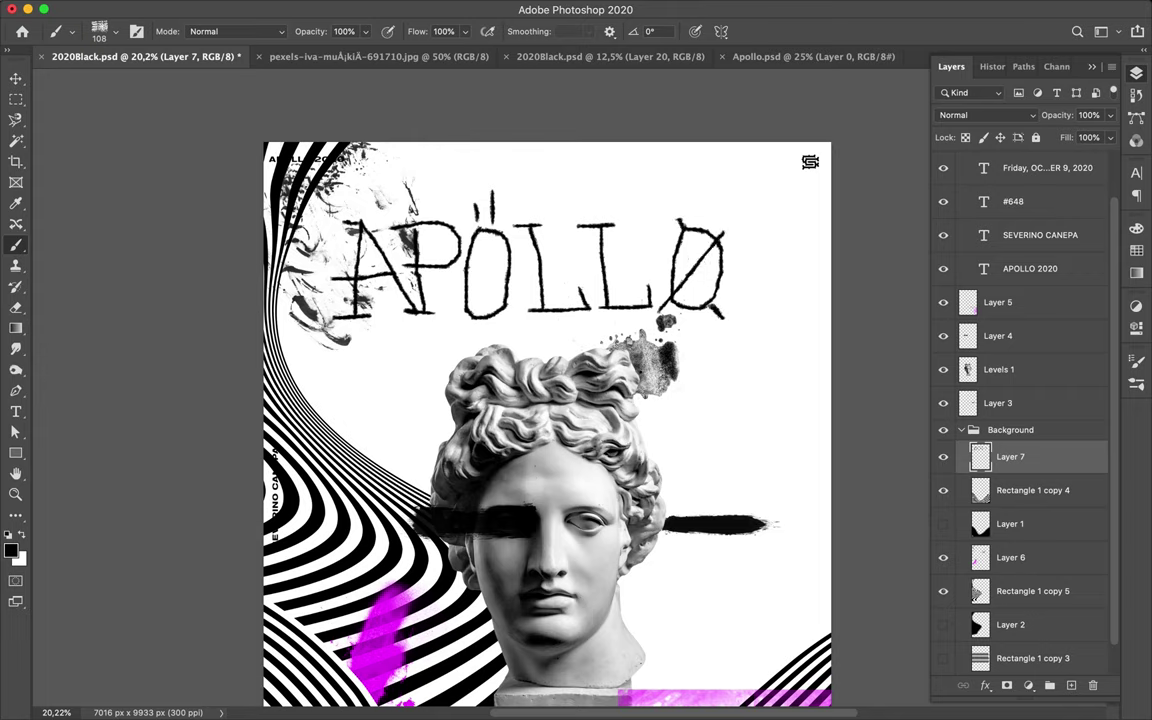
Step: Double the strokes of the A, the Ö and the first L of APOLLO
left_click_drag(347, 320, 350, 222)
left_click_drag(408, 292, 414, 228)
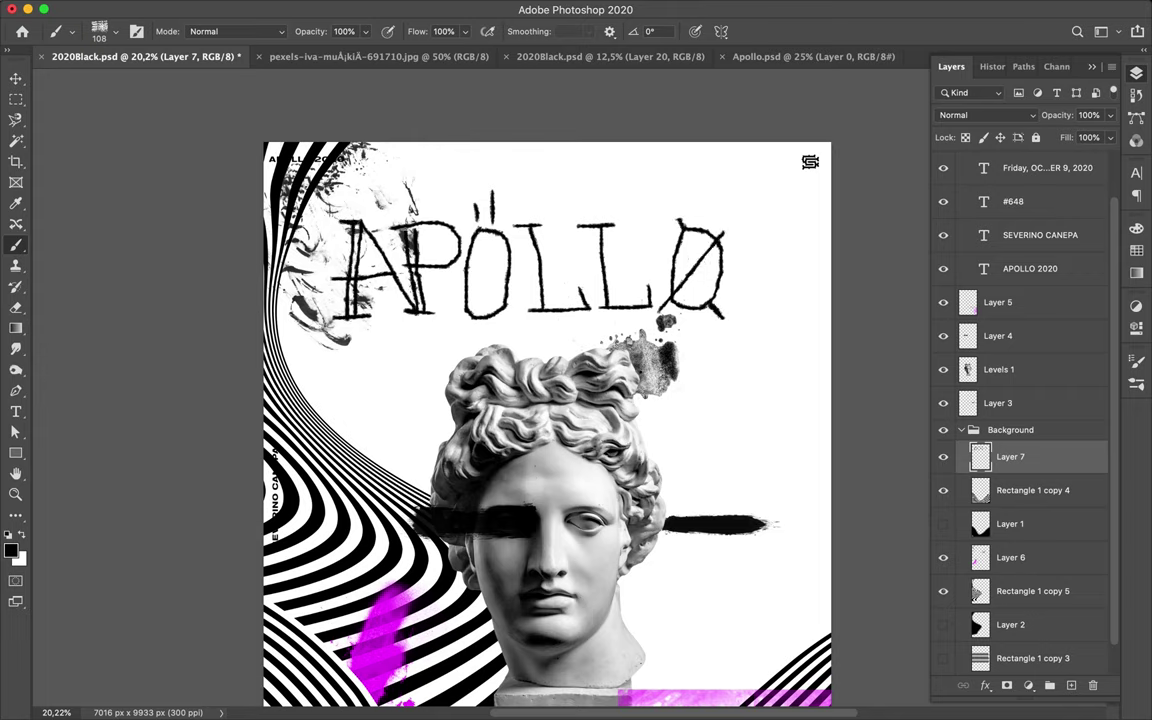
left_click_drag(456, 285, 458, 215)
left_click_drag(478, 274, 475, 205)
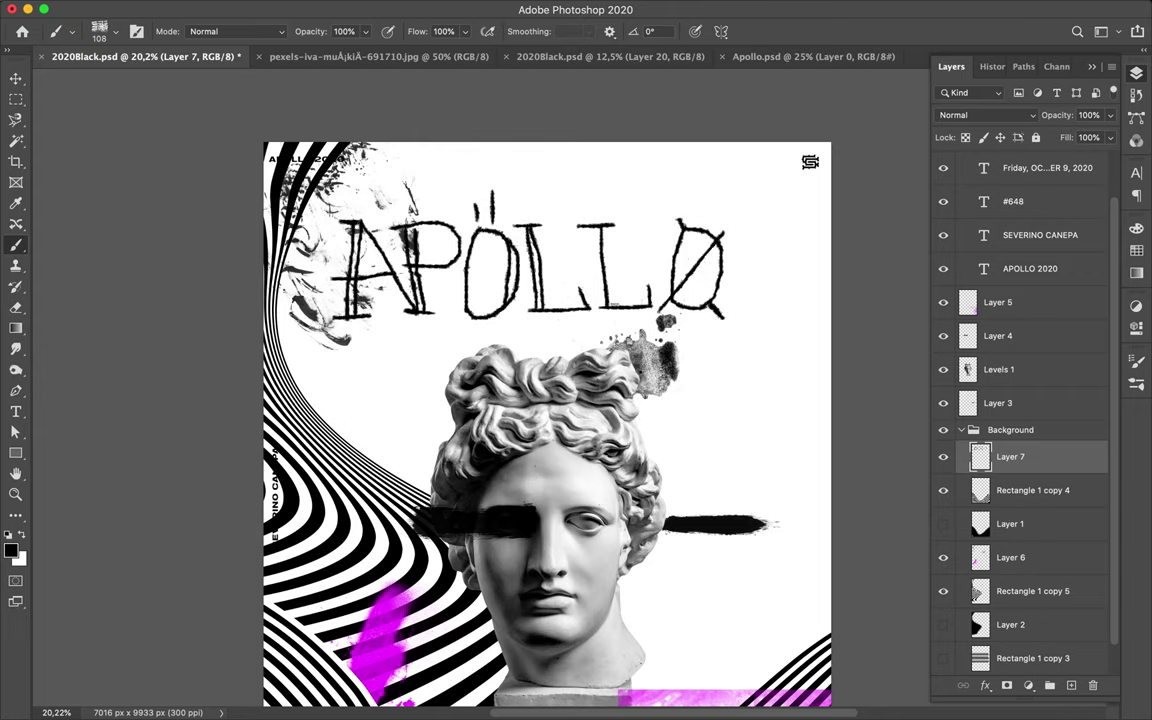
left_click_drag(550, 277, 553, 200)
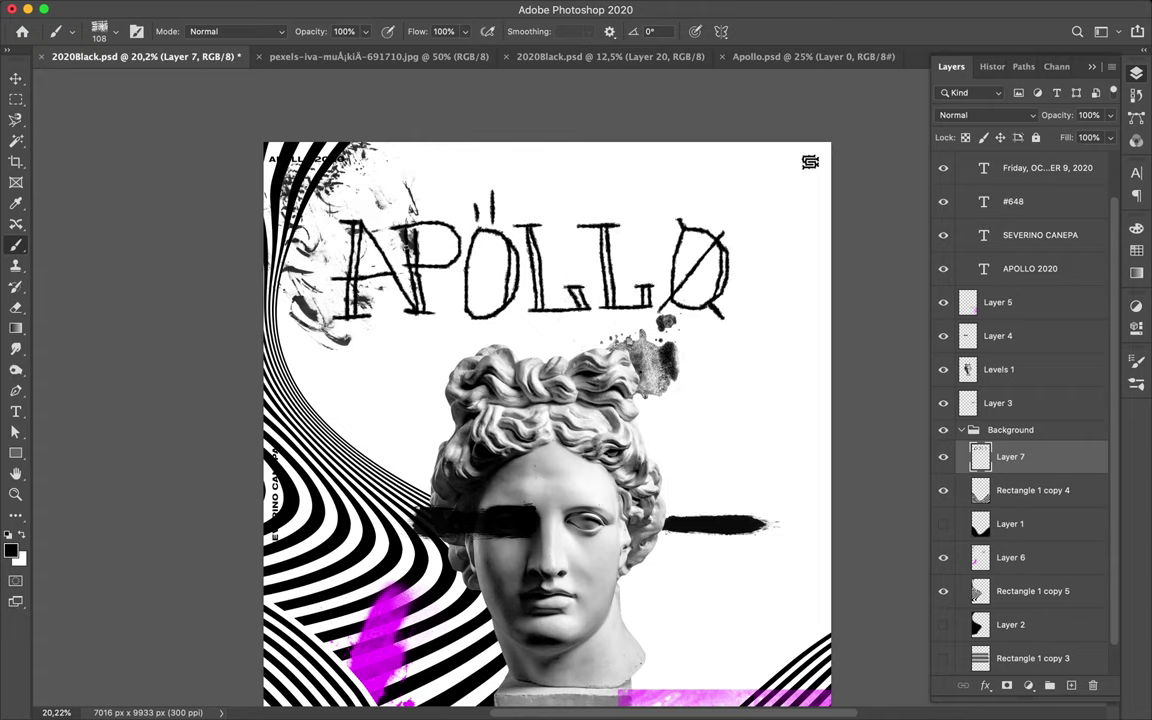
Step: Add rough extra strokes to the A, P, second L and Ø of APOLLO
scroll(370, 380, "up", 3)
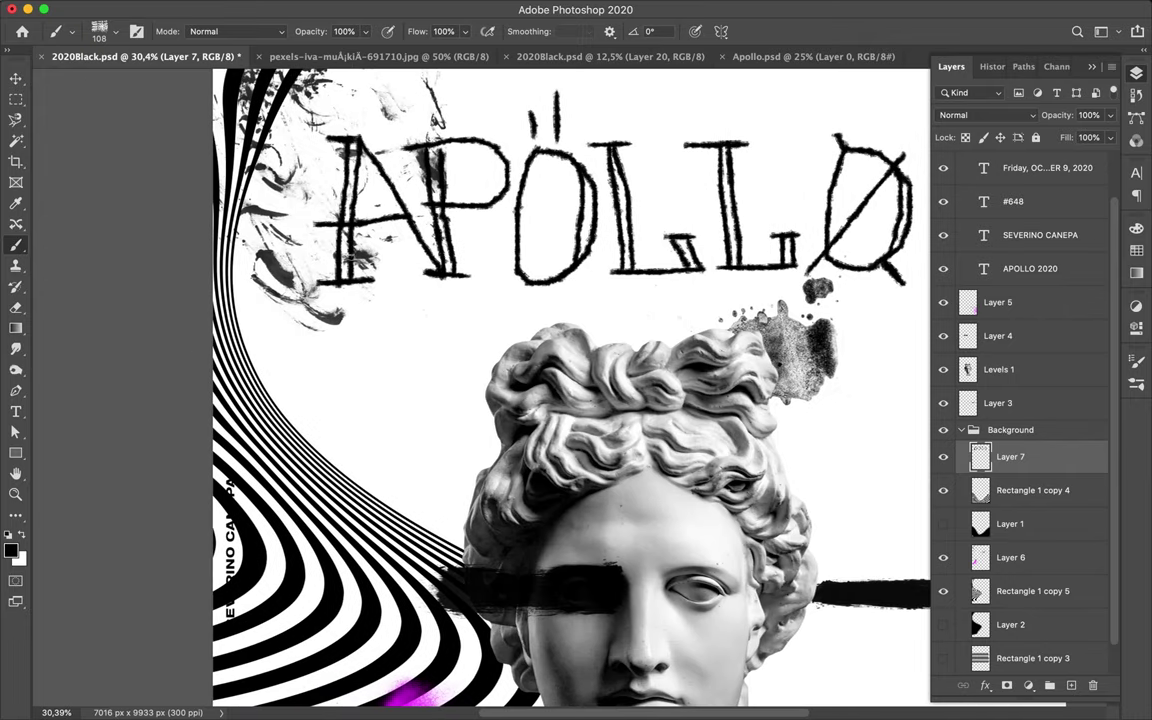
left_click_drag(298, 126, 405, 249)
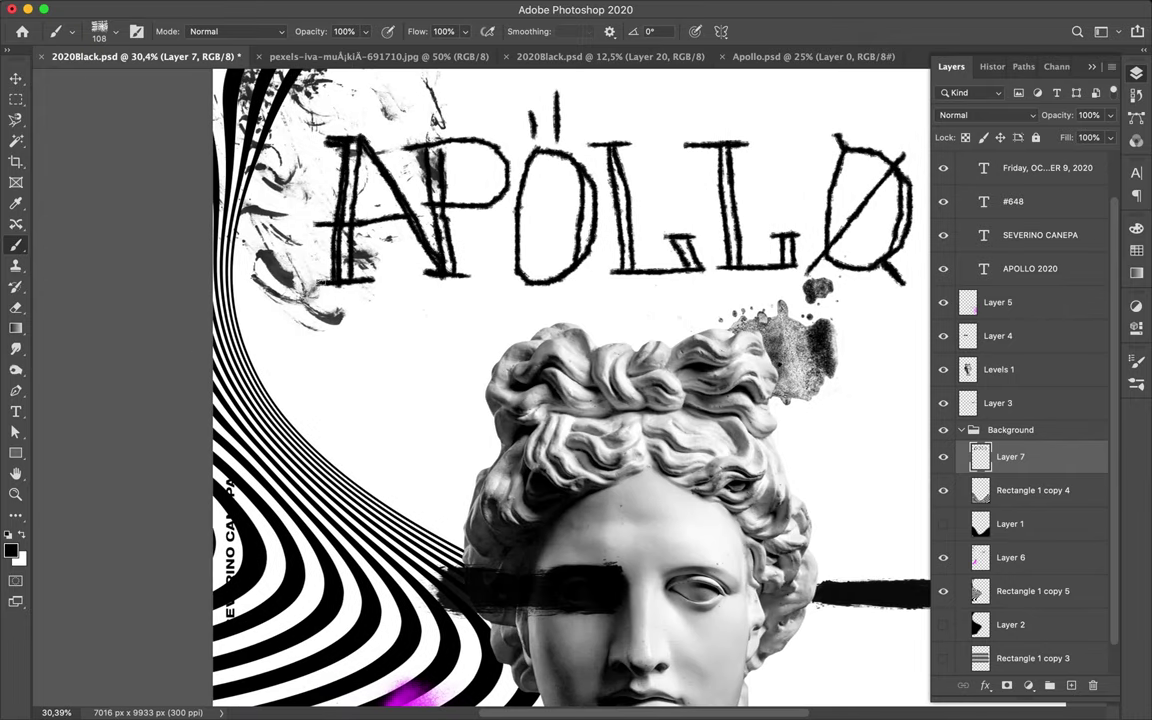
left_click_drag(285, 253, 422, 247)
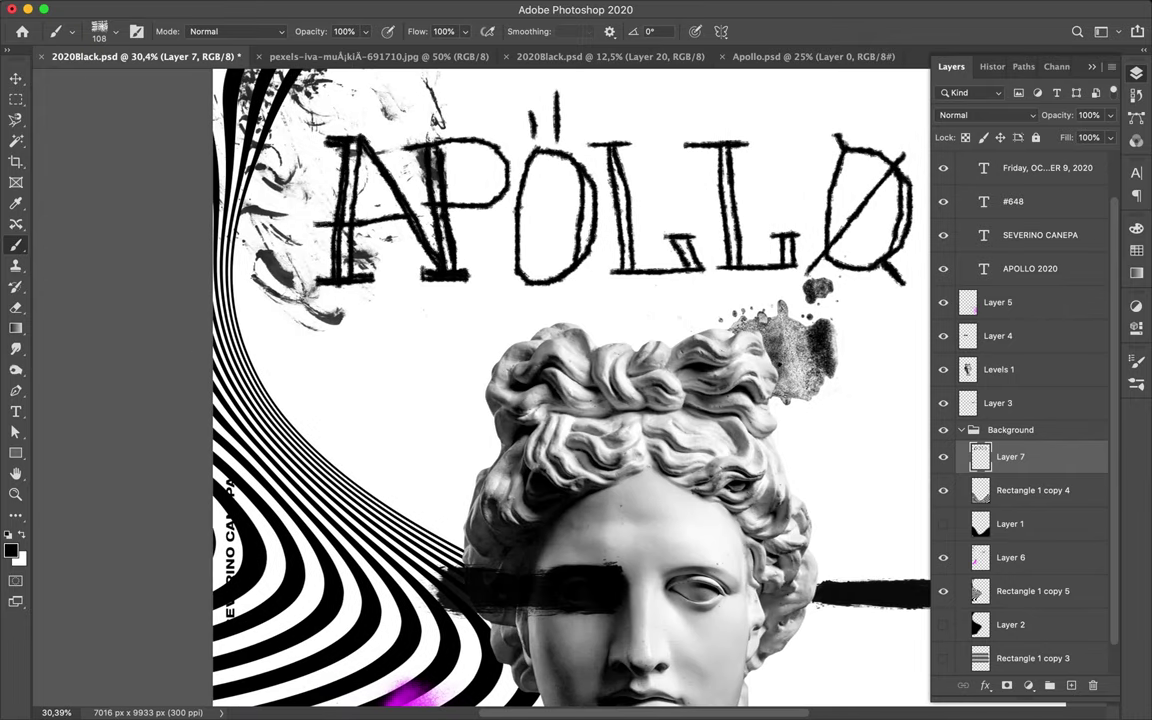
mouse_move(316, 214)
left_mouse_down()
mouse_move(402, 213)
mouse_move(444, 190)
mouse_move(365, 128)
left_mouse_up()
mouse_move(478, 248)
left_mouse_down()
mouse_move(455, 142)
mouse_move(515, 240)
mouse_move(540, 200)
mouse_move(522, 128)
mouse_move(540, 245)
mouse_move(640, 242)
mouse_move(612, 210)
mouse_move(714, 212)
left_mouse_up()
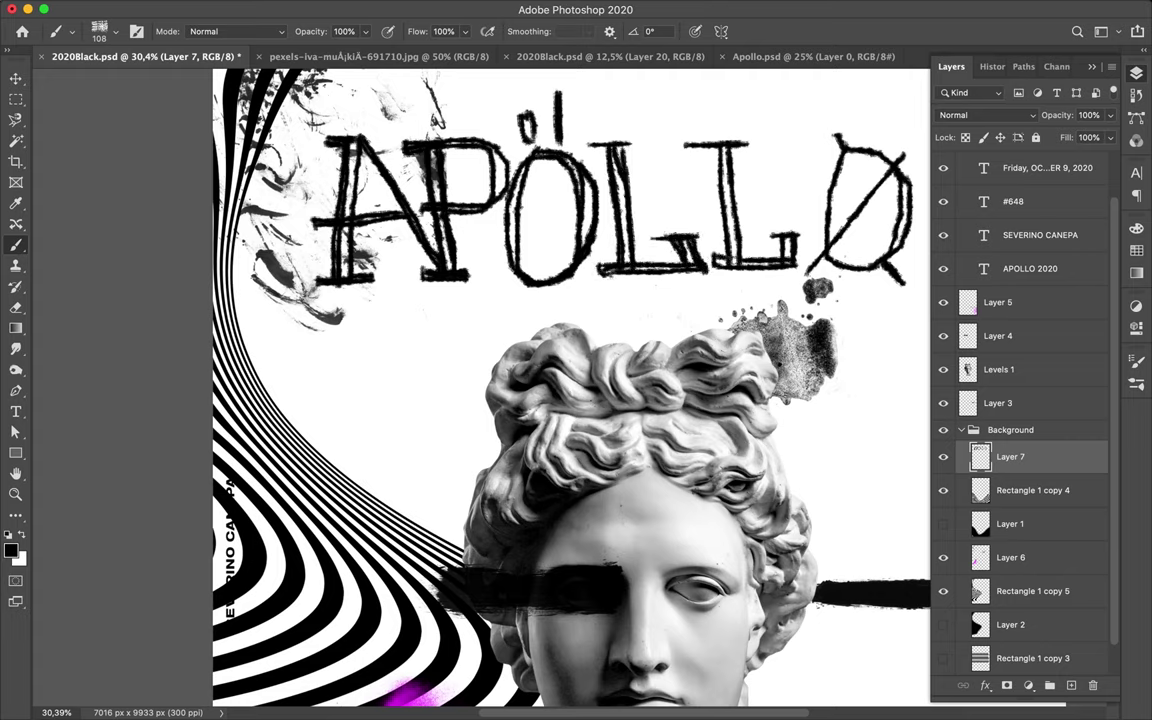
mouse_move(656, 238)
left_mouse_down()
mouse_move(638, 132)
mouse_move(660, 215)
left_mouse_up()
left_click_drag(614, 136, 675, 136)
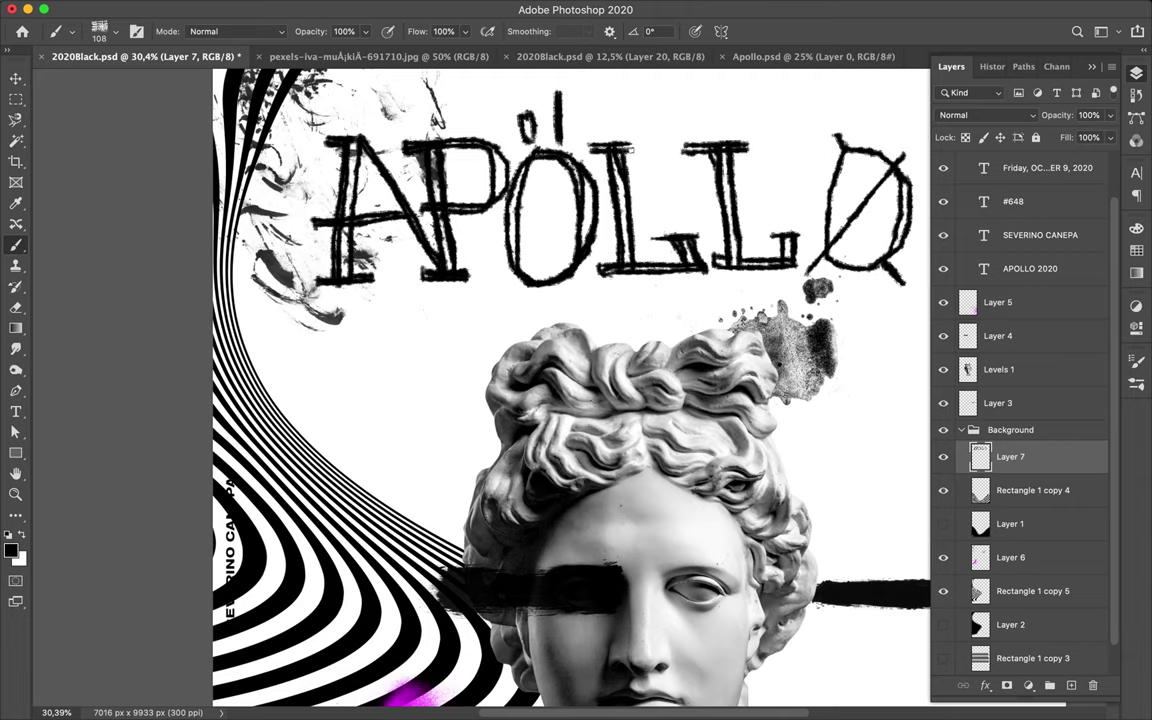
left_click_drag(852, 140, 822, 262)
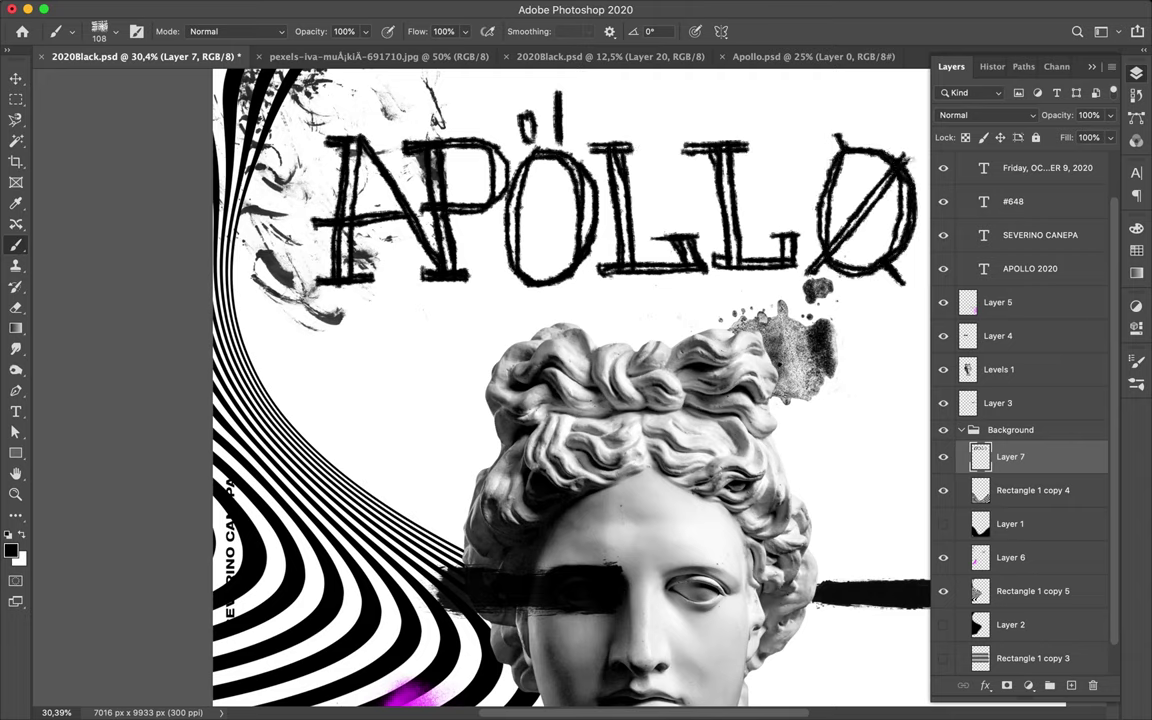
left_click_drag(738, 226, 752, 146)
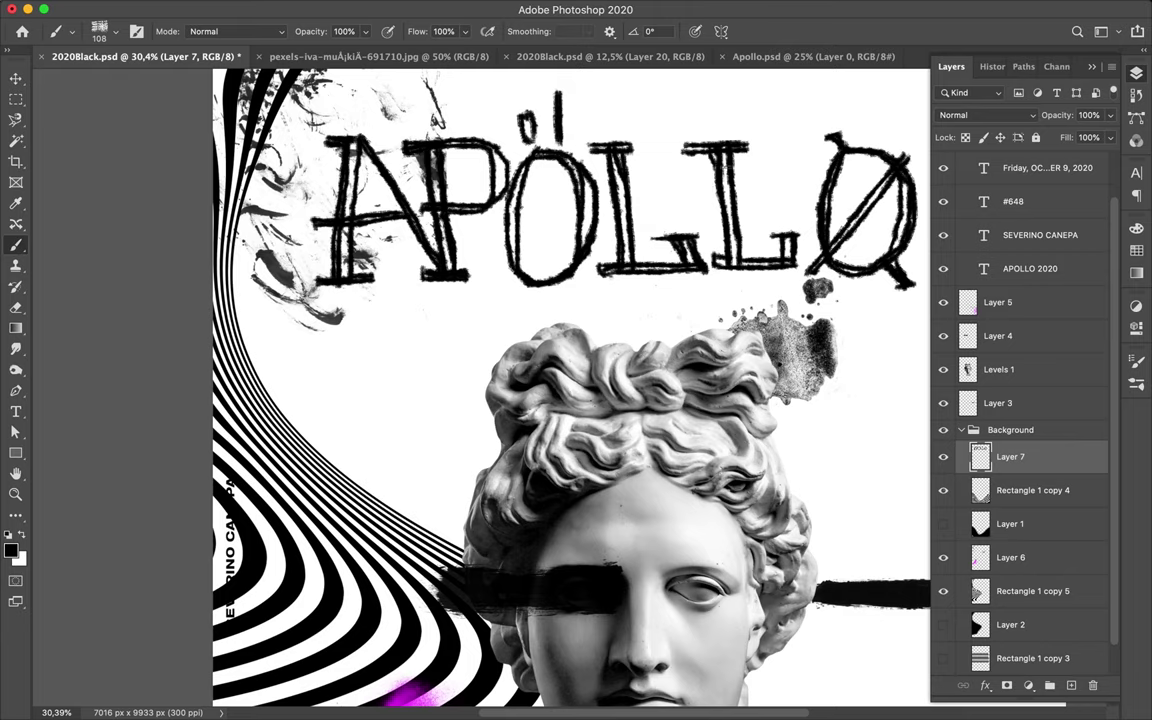
Step: Retrace the A, O, L and Ø, then add a zigzag-hatched underline below APOLLO
left_click_drag(358, 170, 345, 224)
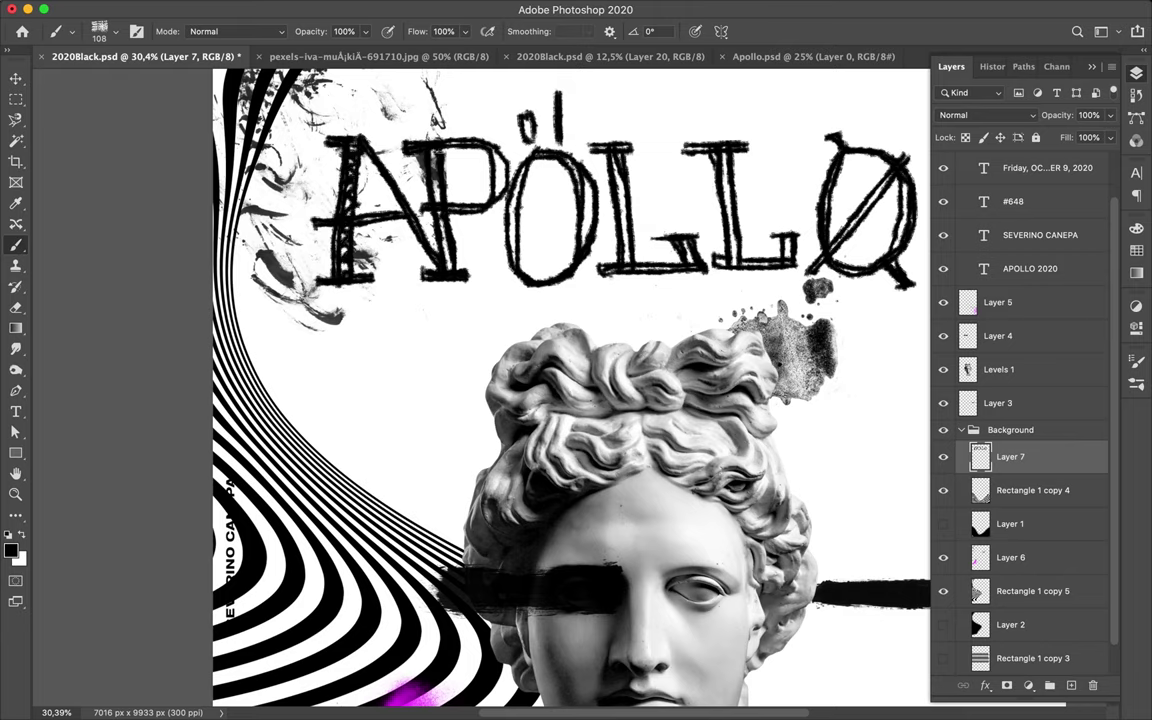
left_click_drag(522, 152, 509, 232)
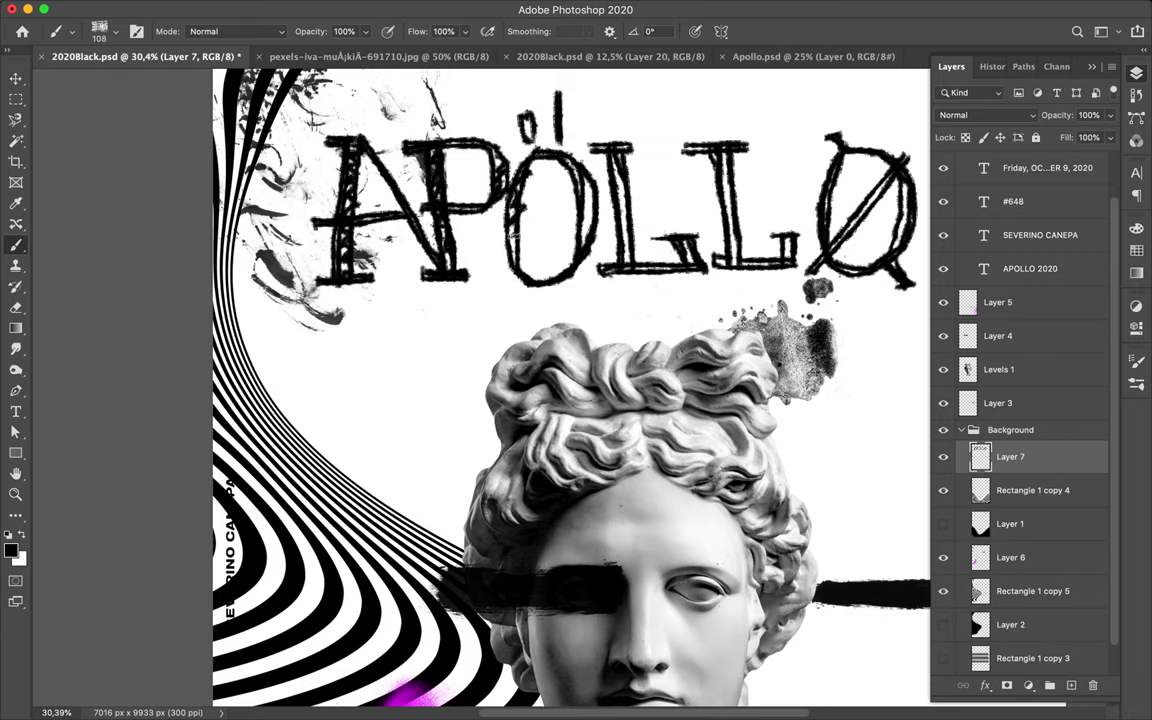
left_click_drag(512, 156, 528, 220)
left_click_drag(556, 142, 572, 228)
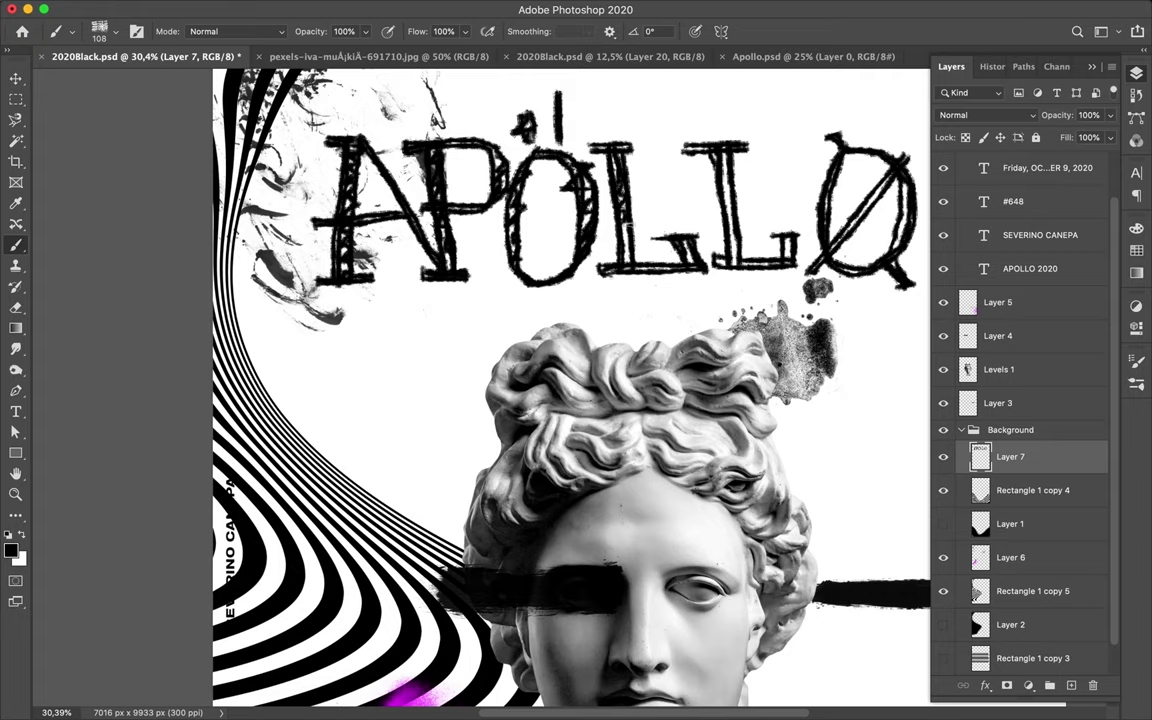
left_click_drag(654, 140, 658, 232)
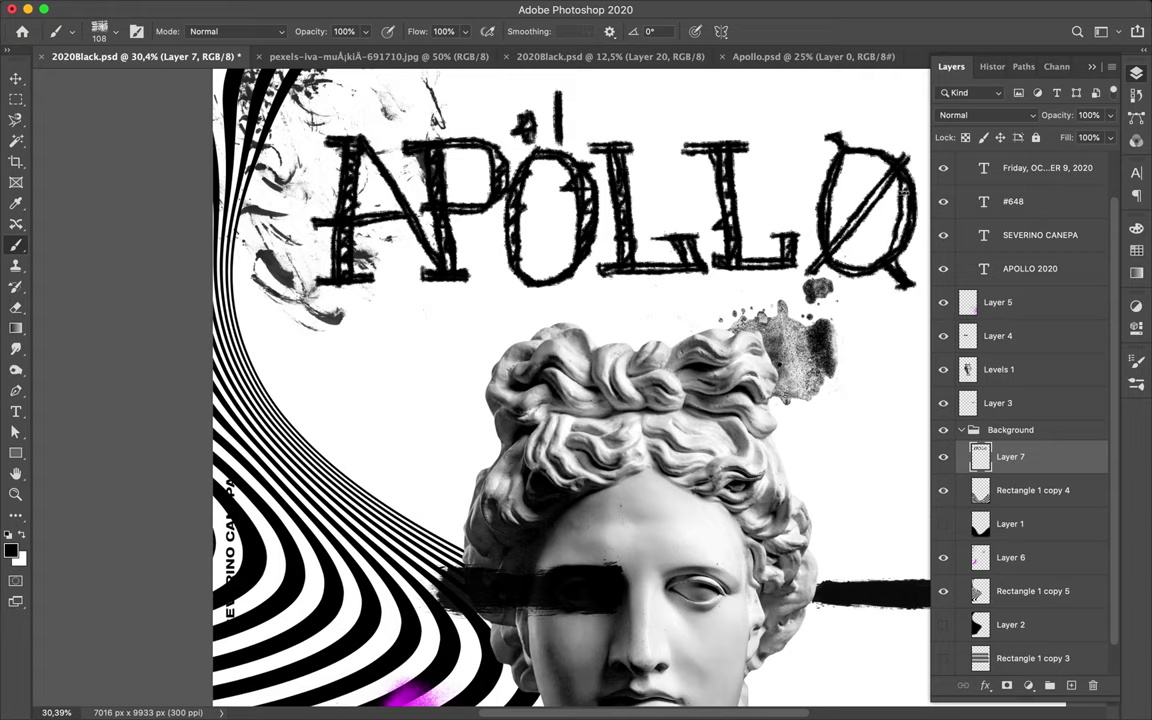
mouse_move(812, 172)
left_mouse_down()
mouse_move(811, 222)
mouse_move(698, 272)
left_mouse_up()
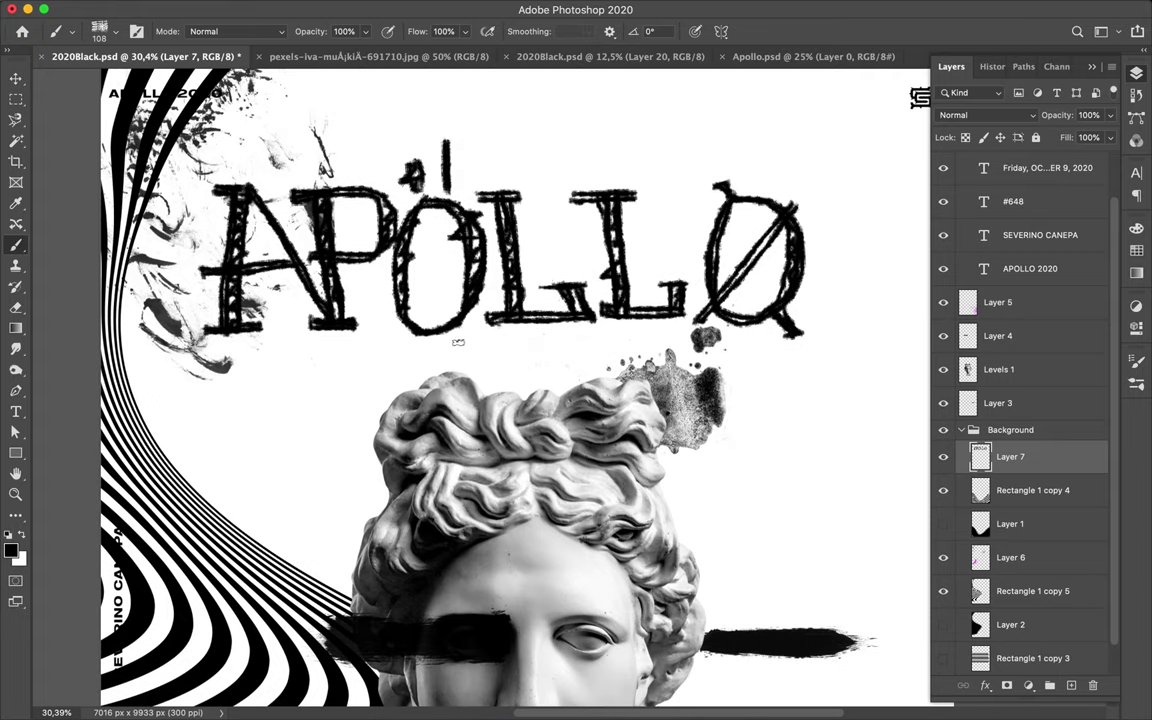
mouse_move(458, 342)
left_mouse_down()
mouse_move(202, 378)
mouse_move(412, 355)
left_mouse_up()
left_click_drag(205, 374, 460, 347)
Step: Shrink the brush to 65 px and letter "DIGI-" beside the statue's head
scroll(500, 450, "down", 2)
scroll(500, 450, "up", 3)
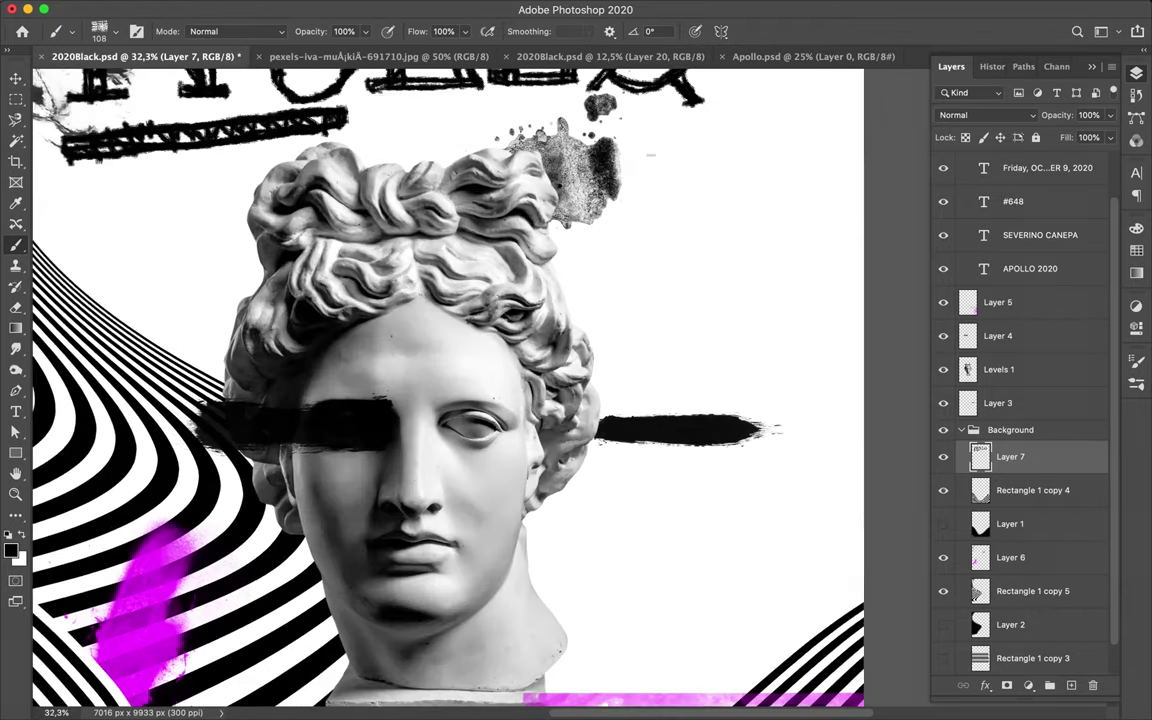
scroll(450, 450, "up", 2)
left_click(108, 31)
scroll(600, 300, "up", 3)
left_click_drag(588, 183, 580, 228)
left_click_drag(665, 182, 700, 182)
left_click_drag(683, 183, 683, 220)
scroll(683, 216, "right", 3)
left_click_drag(510, 246, 550, 246)
mouse_move(635, 205)
left_mouse_down()
mouse_move(632, 248)
mouse_move(632, 228)
left_mouse_up()
mouse_move(642, 207)
left_mouse_down()
mouse_move(683, 206)
mouse_move(711, 231)
left_mouse_up()
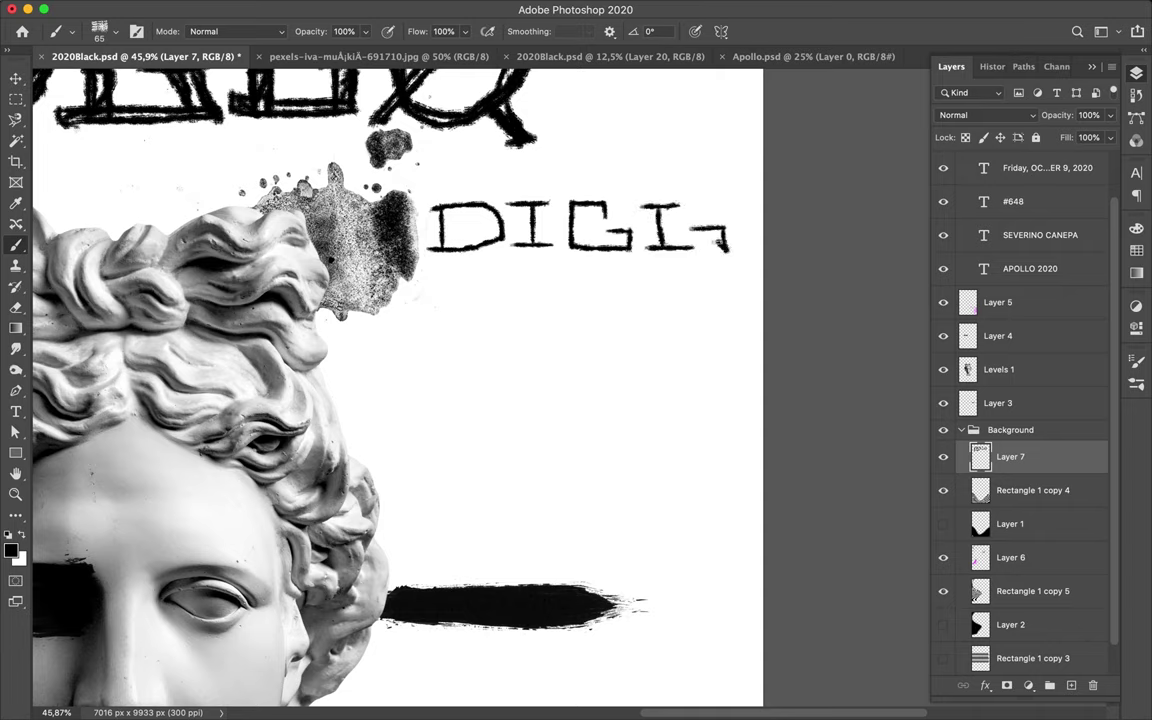
Step: Letter "TAL" and "CONC-" on the next two lines
mouse_move(416, 274)
left_mouse_down()
mouse_move(490, 270)
mouse_move(454, 307)
mouse_move(548, 306)
left_mouse_up()
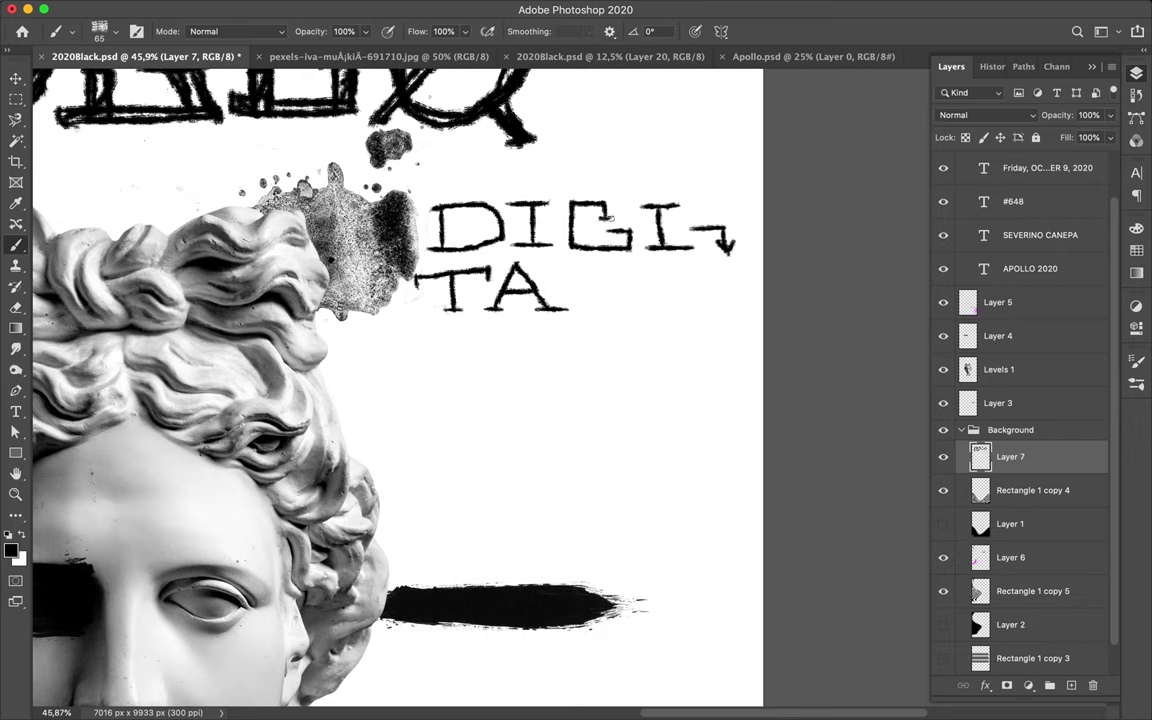
mouse_move(579, 266)
left_mouse_down()
mouse_move(580, 308)
mouse_move(641, 304)
left_mouse_up()
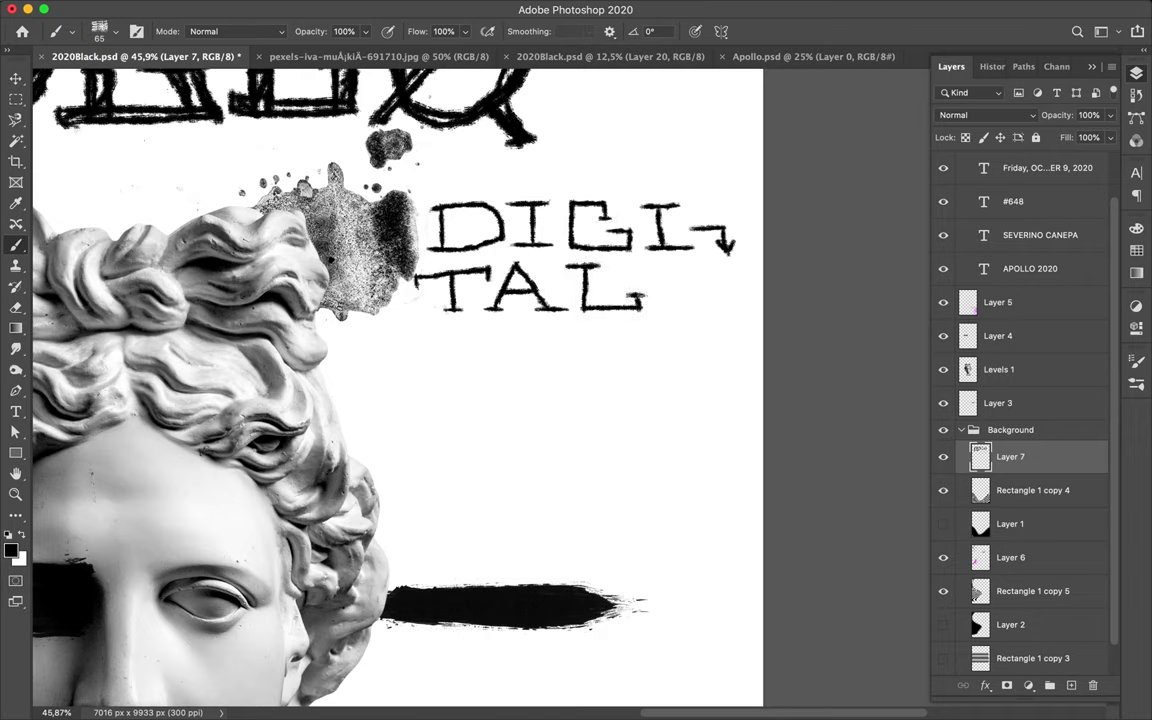
mouse_move(395, 348)
left_mouse_down()
mouse_move(347, 397)
mouse_move(476, 400)
mouse_move(554, 352)
left_mouse_up()
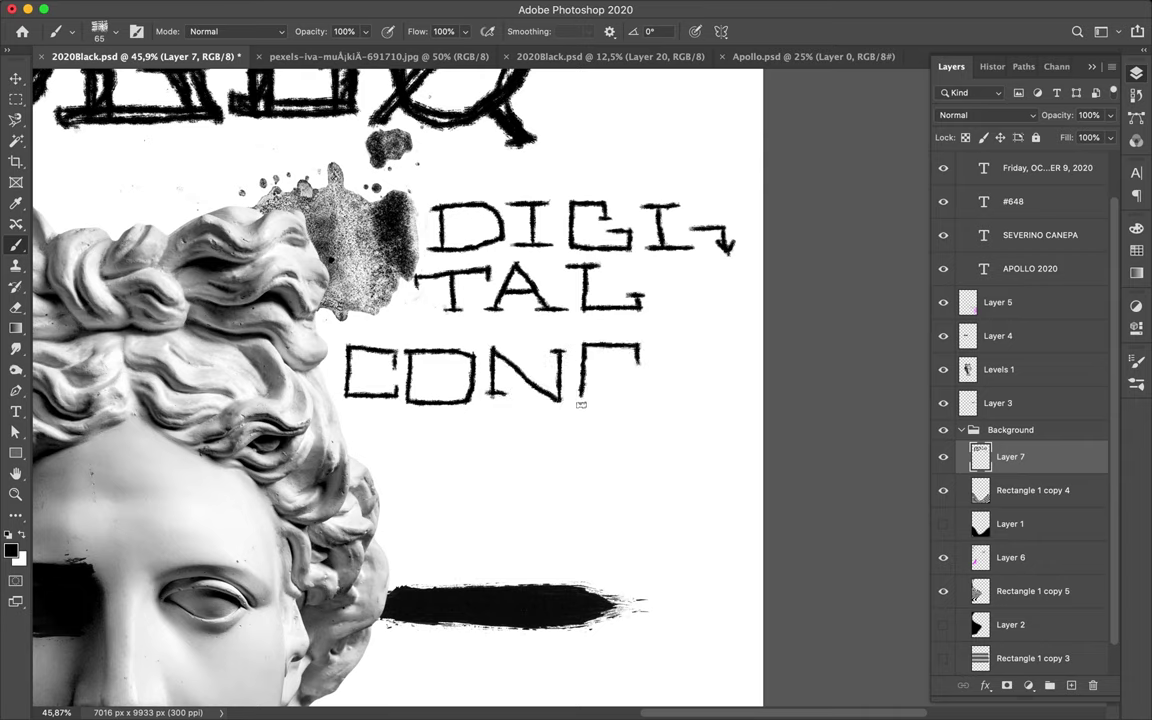
left_click_drag(640, 345, 640, 408)
left_click_drag(657, 376, 703, 376)
Step: Finish with "RETE" and "#5" on the last two lines
mouse_move(396, 432)
left_mouse_down()
mouse_move(399, 480)
mouse_move(402, 461)
left_mouse_up()
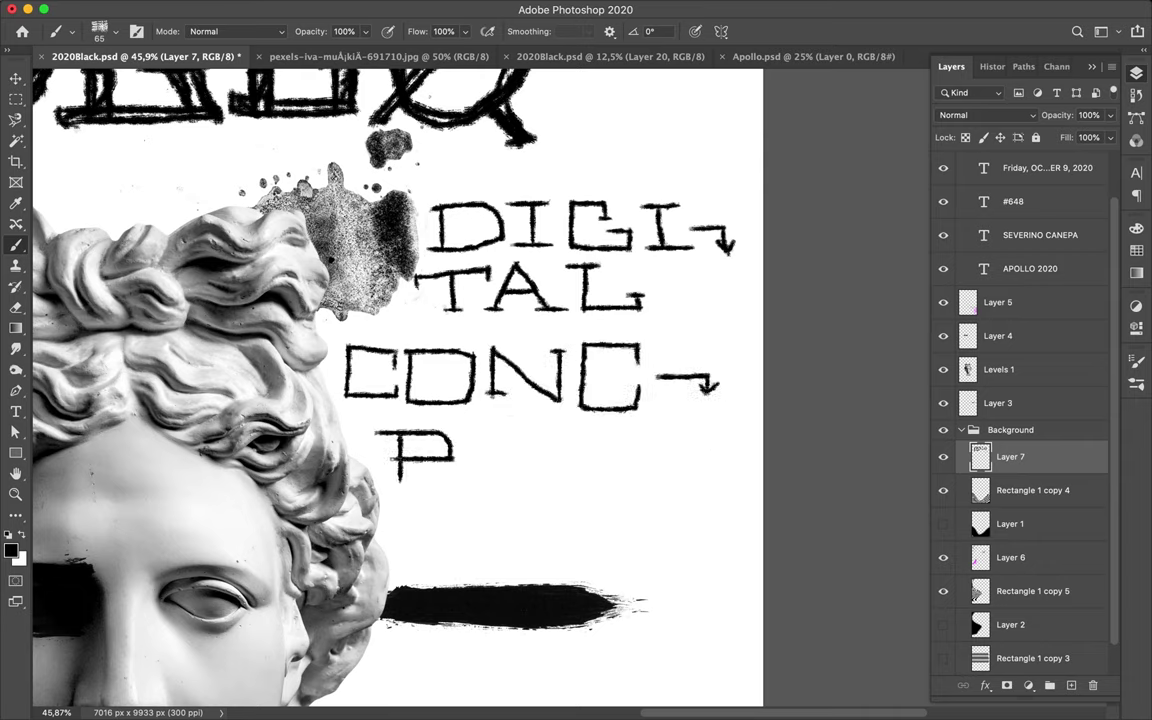
mouse_move(461, 426)
left_mouse_down()
mouse_move(512, 476)
mouse_move(510, 424)
mouse_move(592, 428)
left_mouse_up()
mouse_move(556, 430)
left_mouse_down()
mouse_move(556, 471)
mouse_move(660, 469)
left_mouse_up()
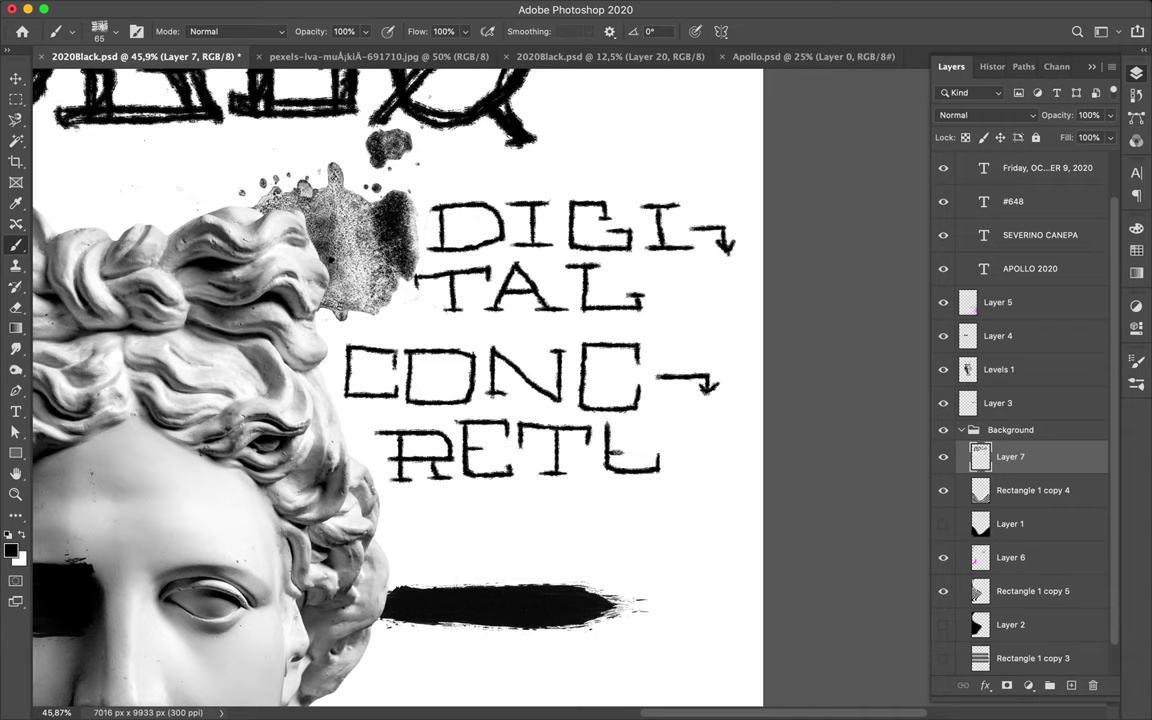
left_click_drag(605, 424, 660, 424)
left_click_drag(610, 446, 650, 446)
left_click_drag(430, 502, 416, 543)
left_click_drag(480, 508, 467, 540)
left_click_drag(436, 506, 503, 505)
left_click_drag(418, 527, 492, 524)
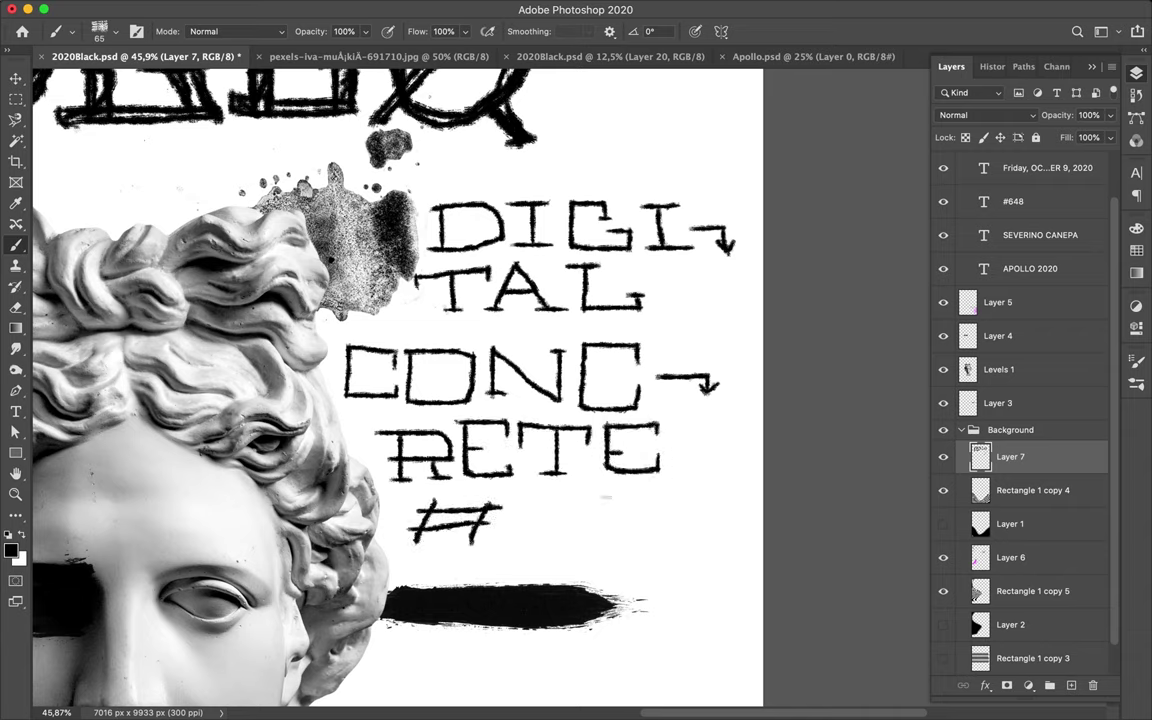
mouse_move(555, 498)
left_mouse_down()
mouse_move(625, 498)
mouse_move(556, 518)
left_mouse_up()
left_click_drag(556, 518, 552, 540)
scroll(575, 380, "down", 3)
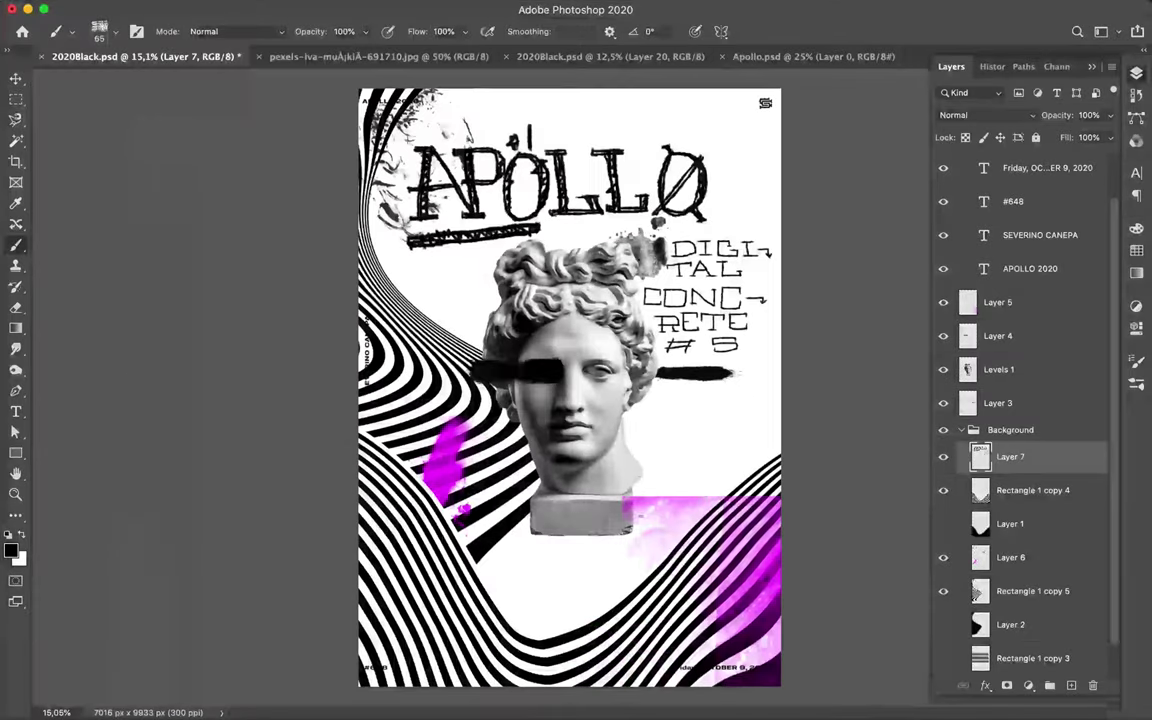
Step: Duplicate Rectangle 1 copy 3 as Rectangle 1 copy 6 and Liquify it into an S-curve wave
key("super+0")
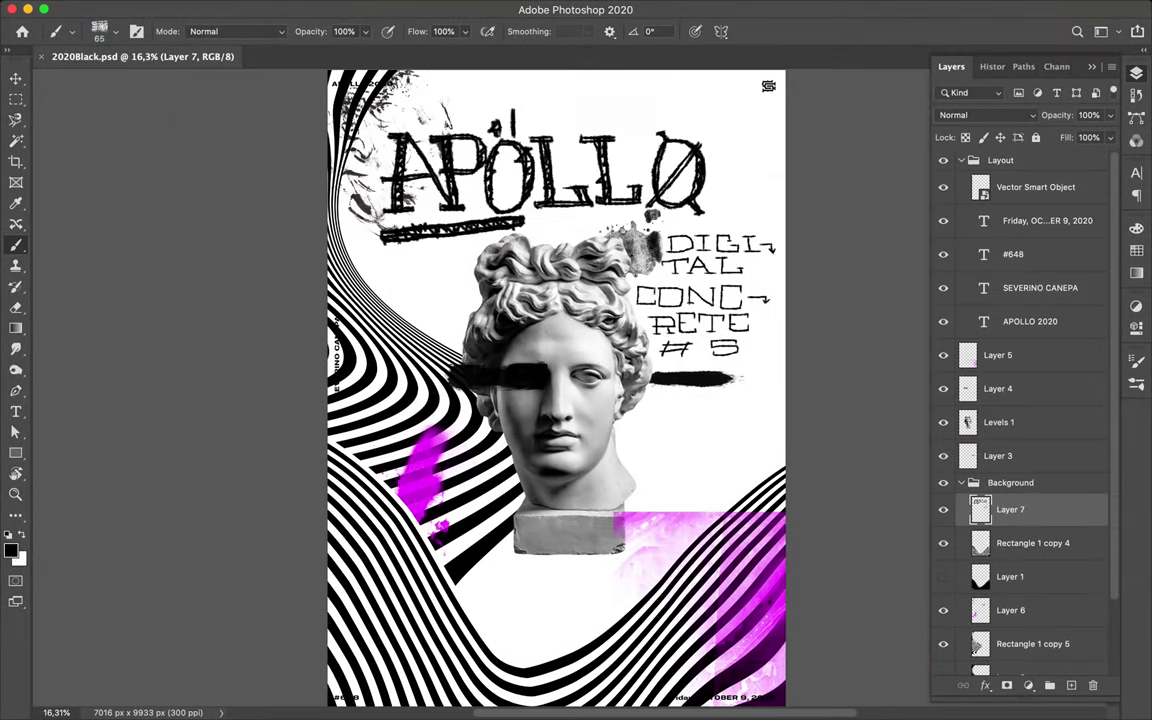
scroll(1016, 600, "down", 3)
left_click_drag(1016, 622, 1015, 602)
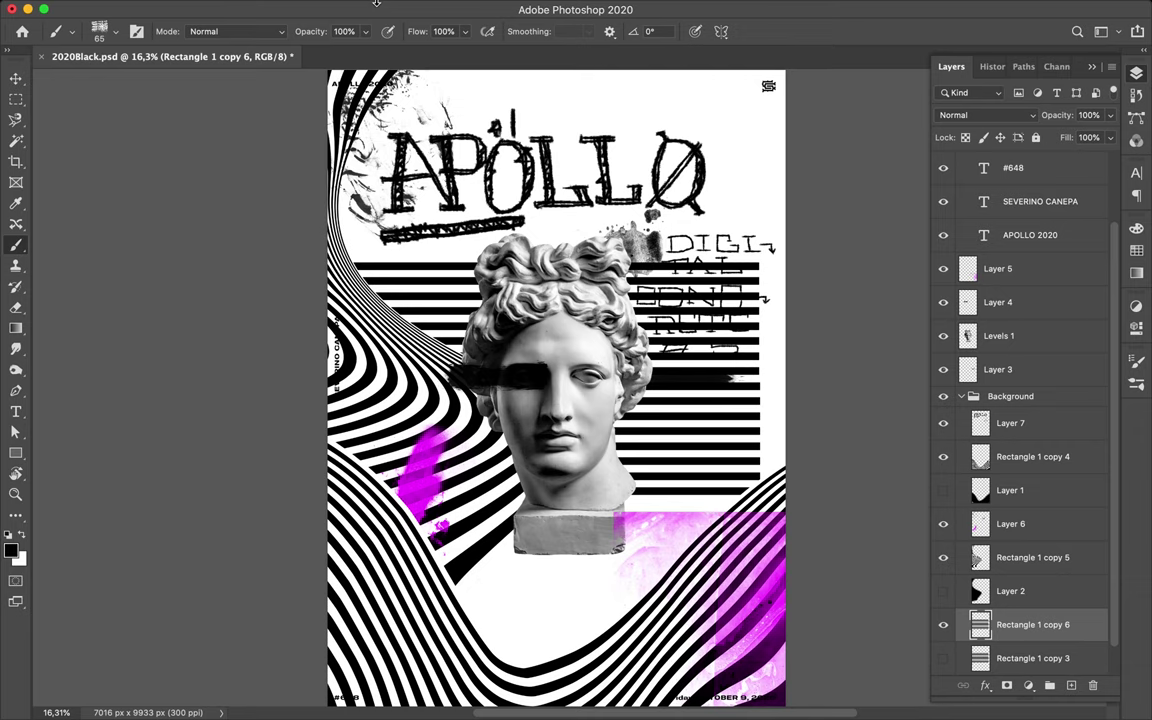
left_click(555, 13)
left_click(524, 141)
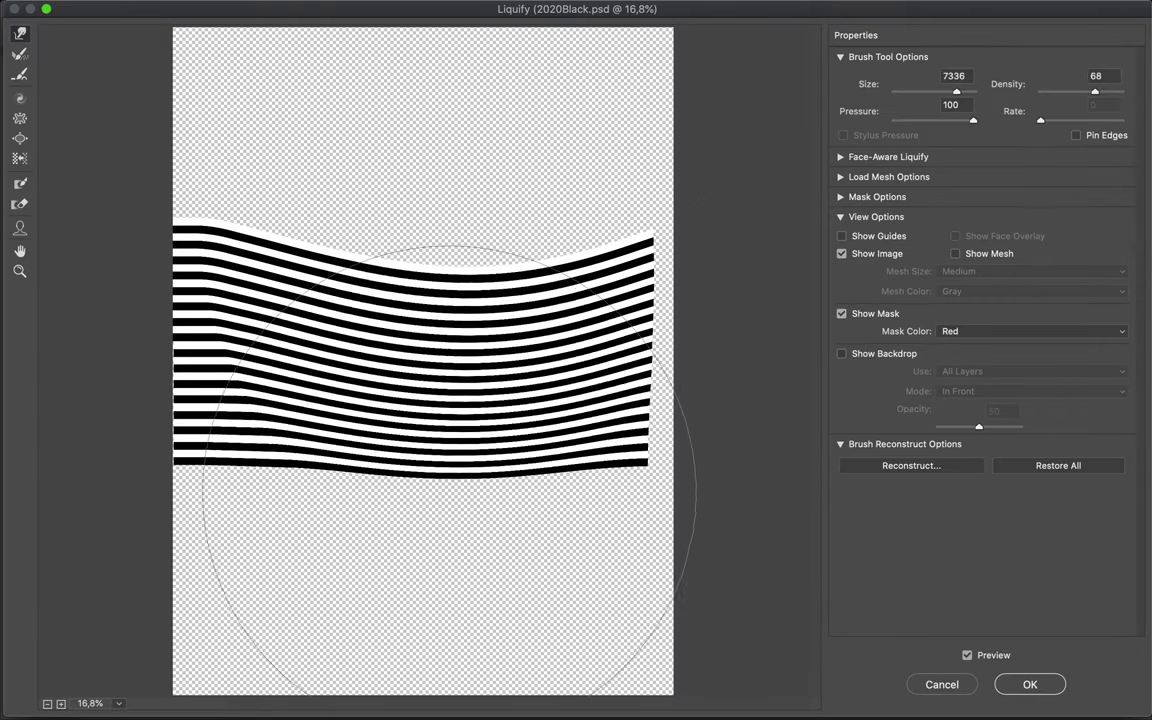
mouse_move(437, 591)
left_mouse_down()
mouse_move(681, 77)
mouse_move(231, 475)
mouse_move(806, 435)
mouse_move(778, 630)
left_mouse_up()
left_click(1027, 683)
key("v")
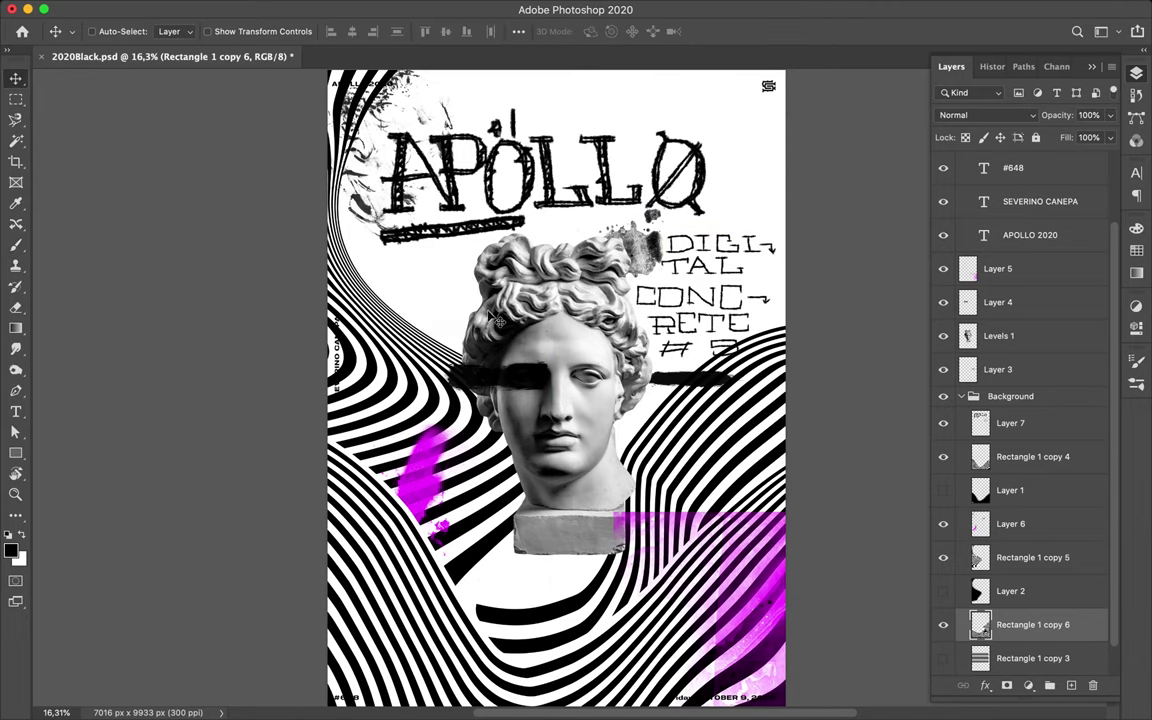
Step: On a new layer, load a WG Dust Particles brush for black dust specks
key("ctrl+shift+alt+n")
key("b")
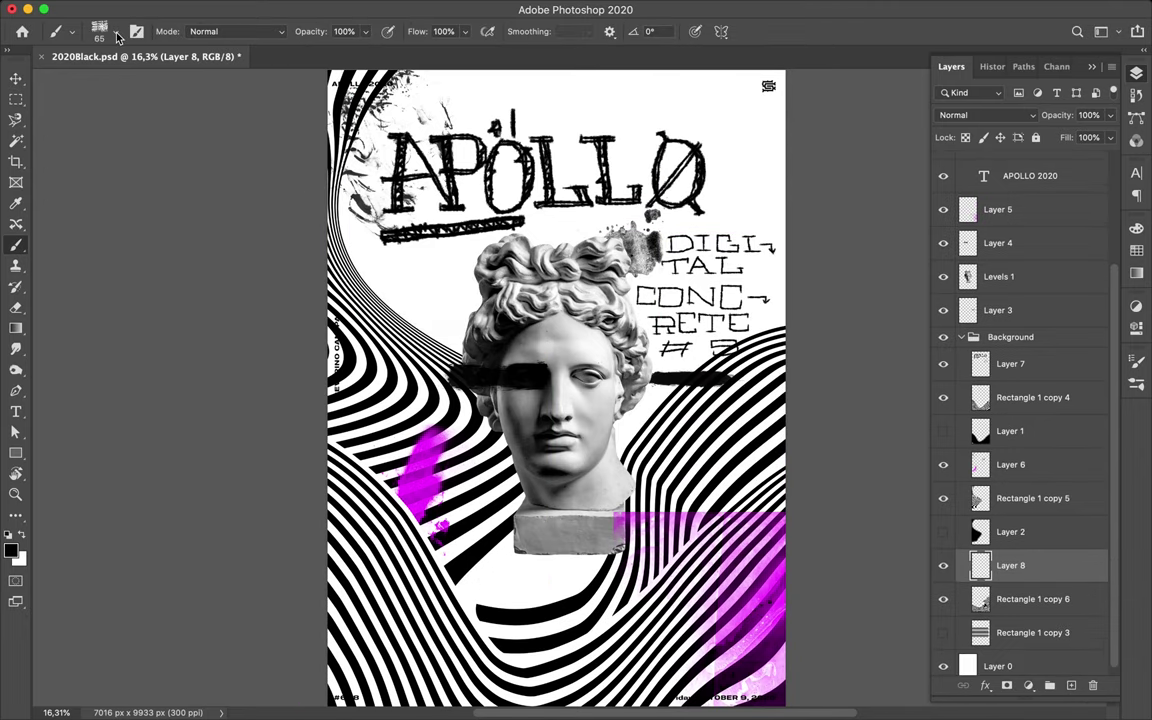
left_click(113, 31)
scroll(140, 300, "down", 5)
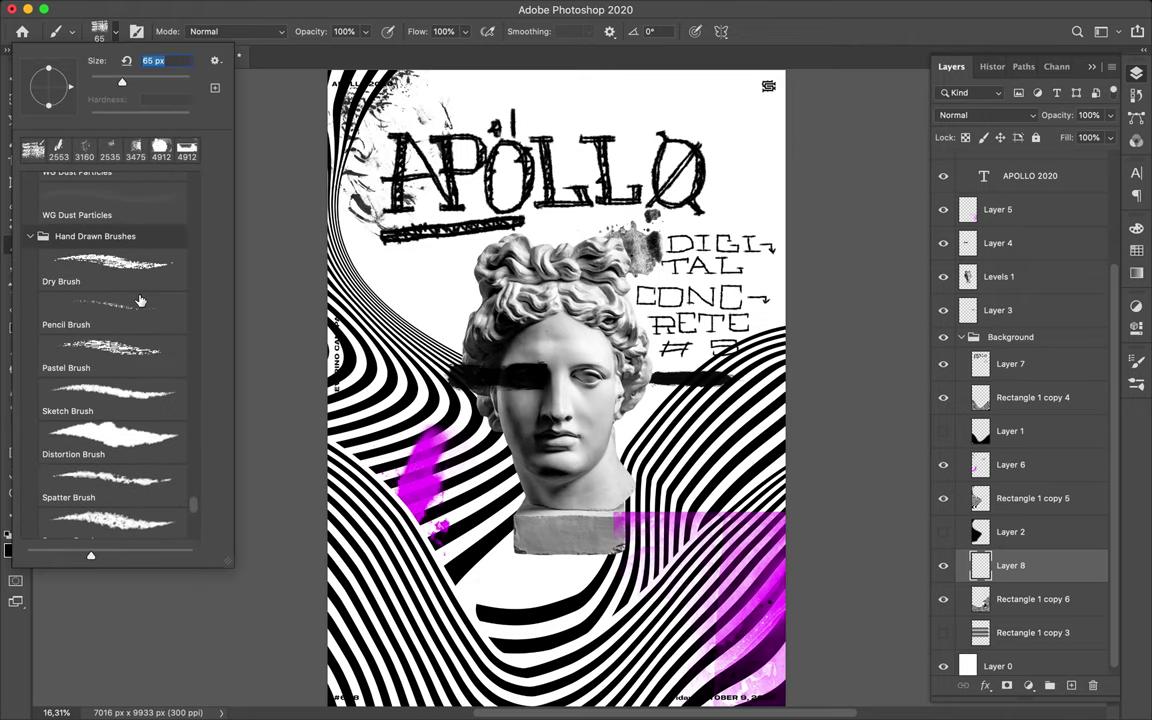
scroll(140, 300, "up", 2)
left_click(110, 400)
key("Return")
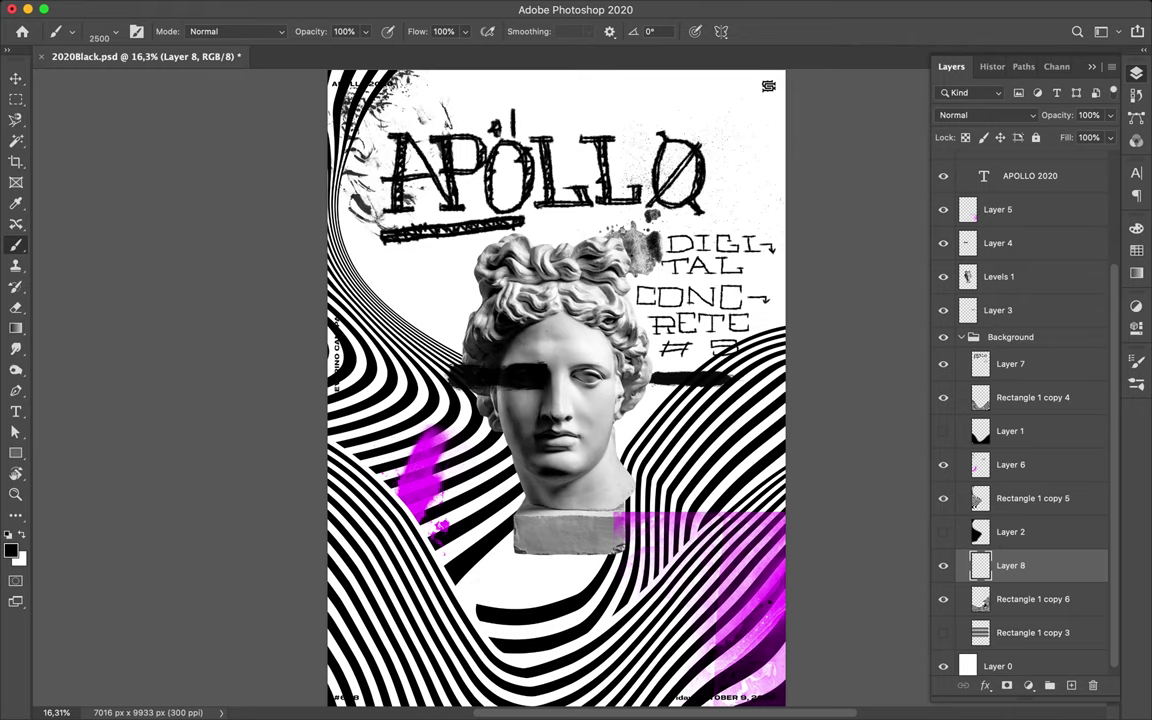
left_click(115, 35)
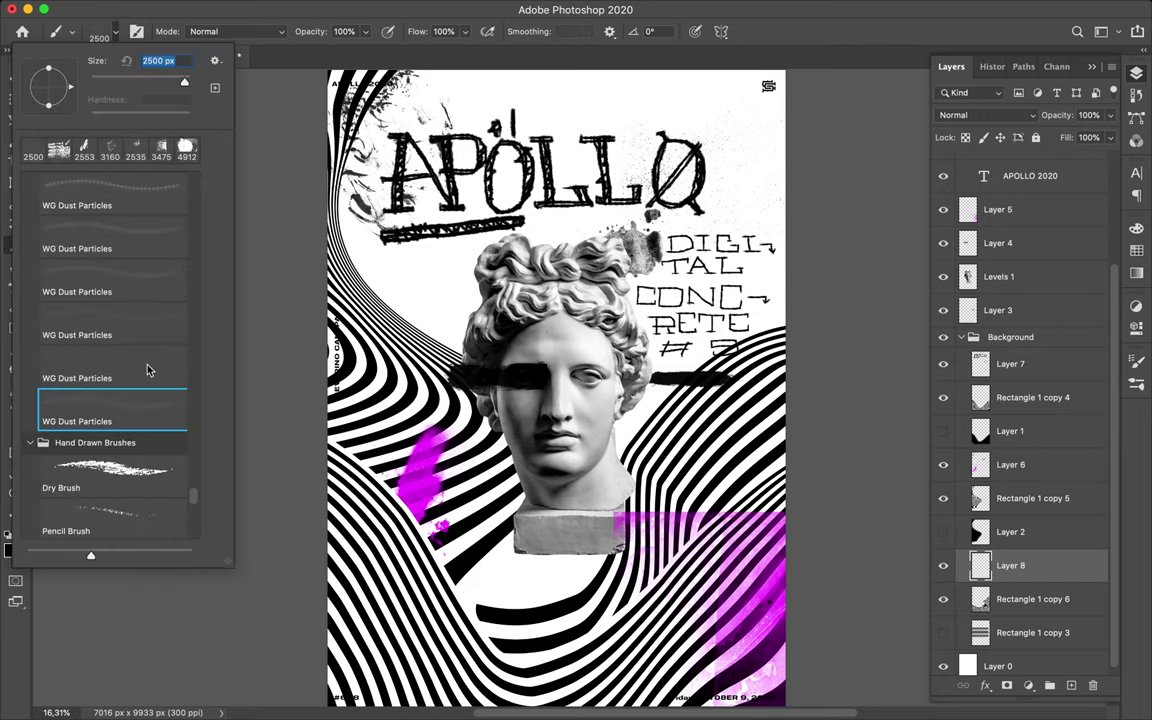
left_click(147, 370)
key("Return")
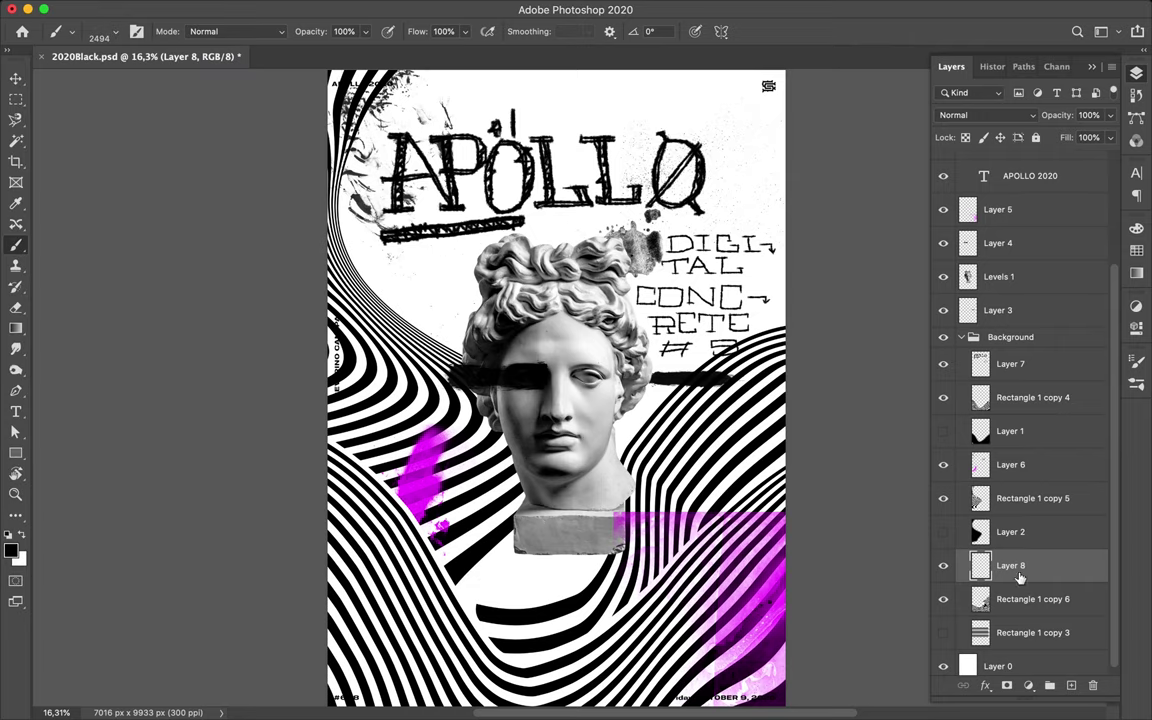
Step: Rename the dust layer to "Dust particle black"
key("u")
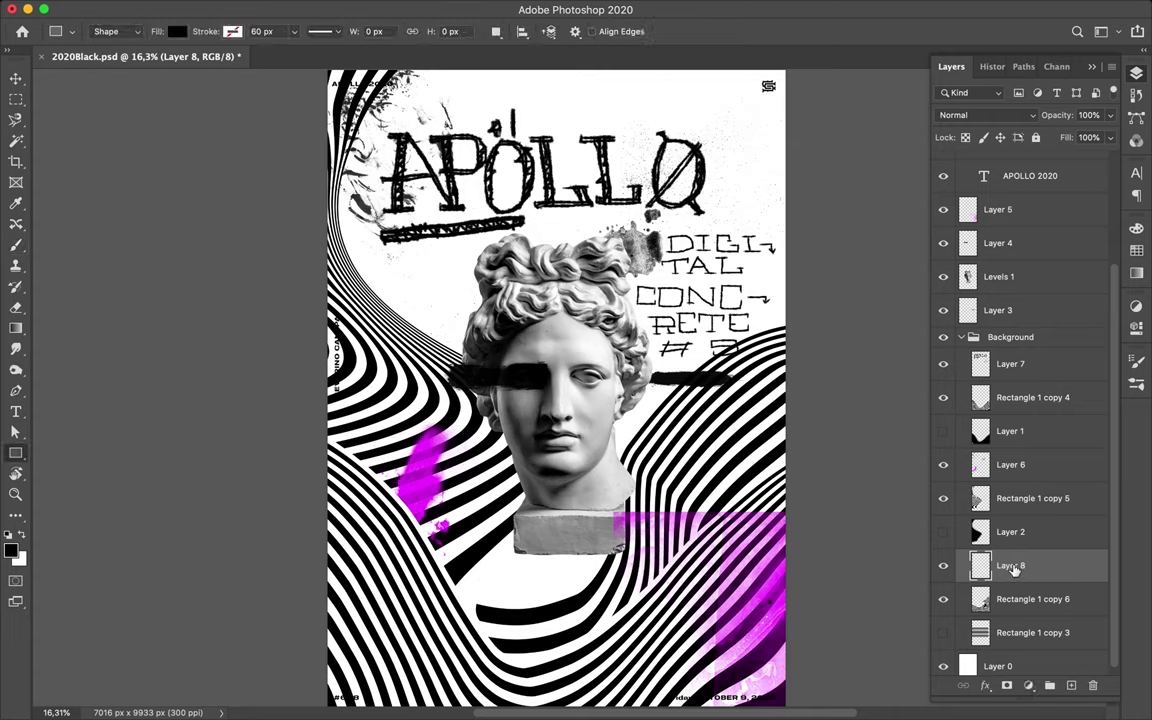
double_click(1010, 566)
type("D")
type("icles black")
key("Return")
Step: Add a new layer above Levels 1 and set the foreground colour to magenta
scroll(1020, 400, "up", 3)
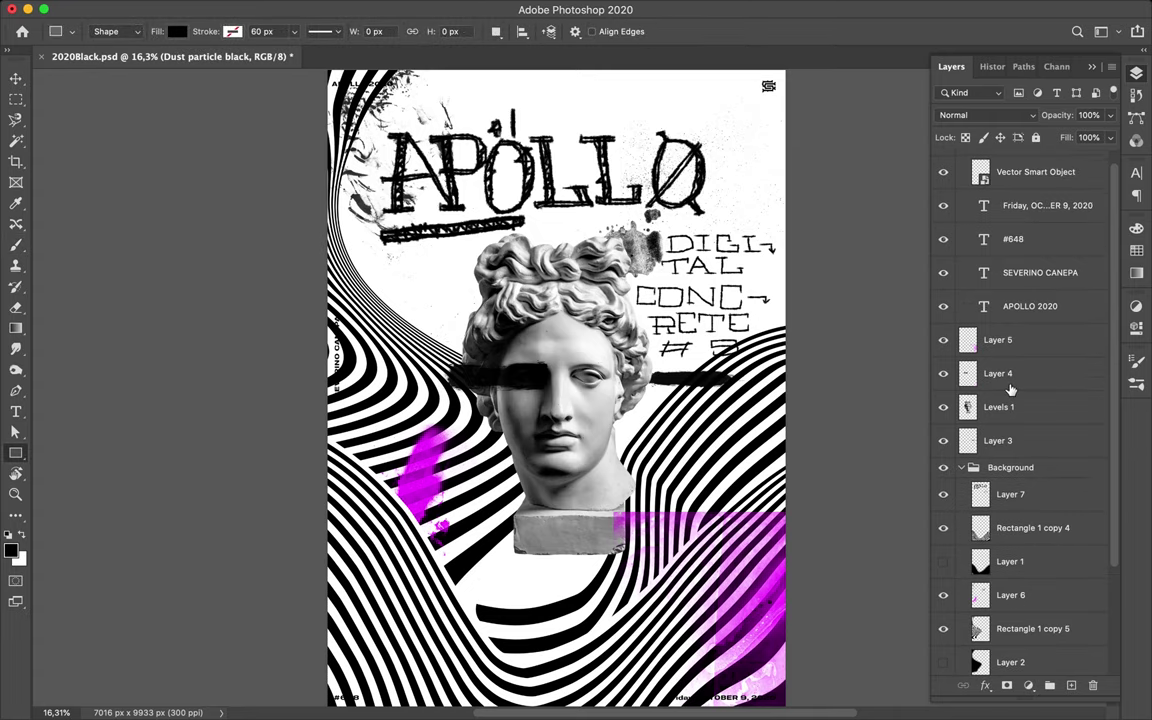
left_click(1000, 380)
left_click(1071, 685)
left_click(1137, 252)
left_click(947, 248)
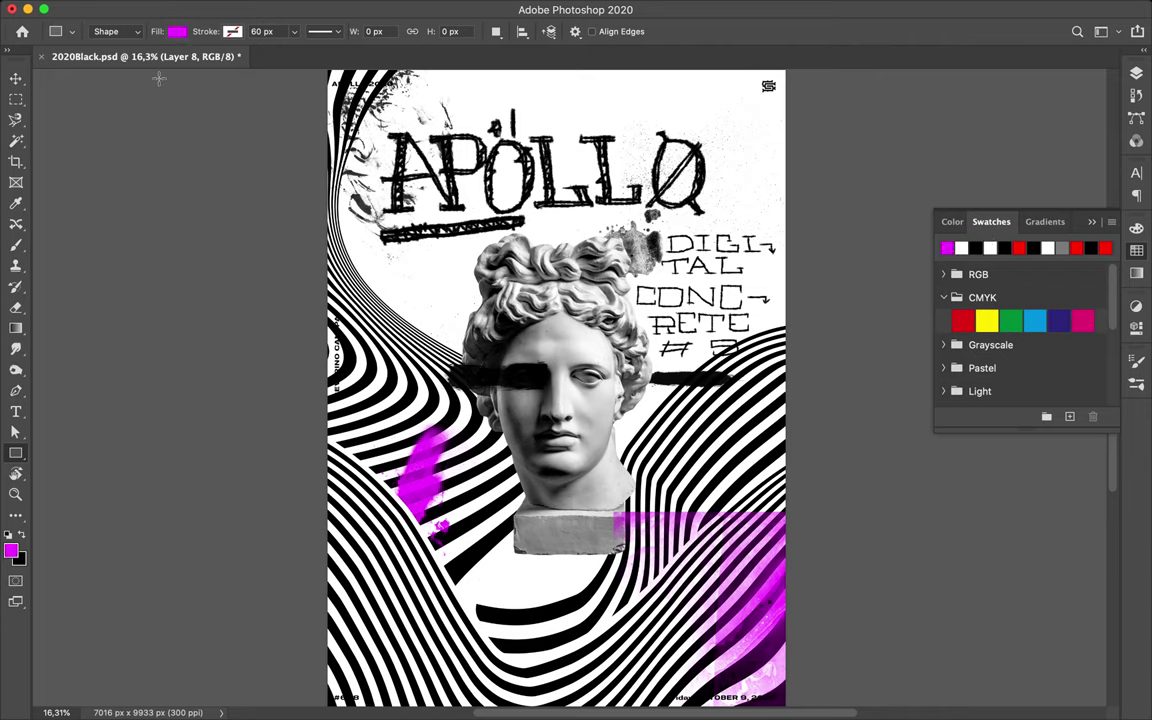
Step: Try another dust particle brush, then collapse the dust particle brush group
key("b")
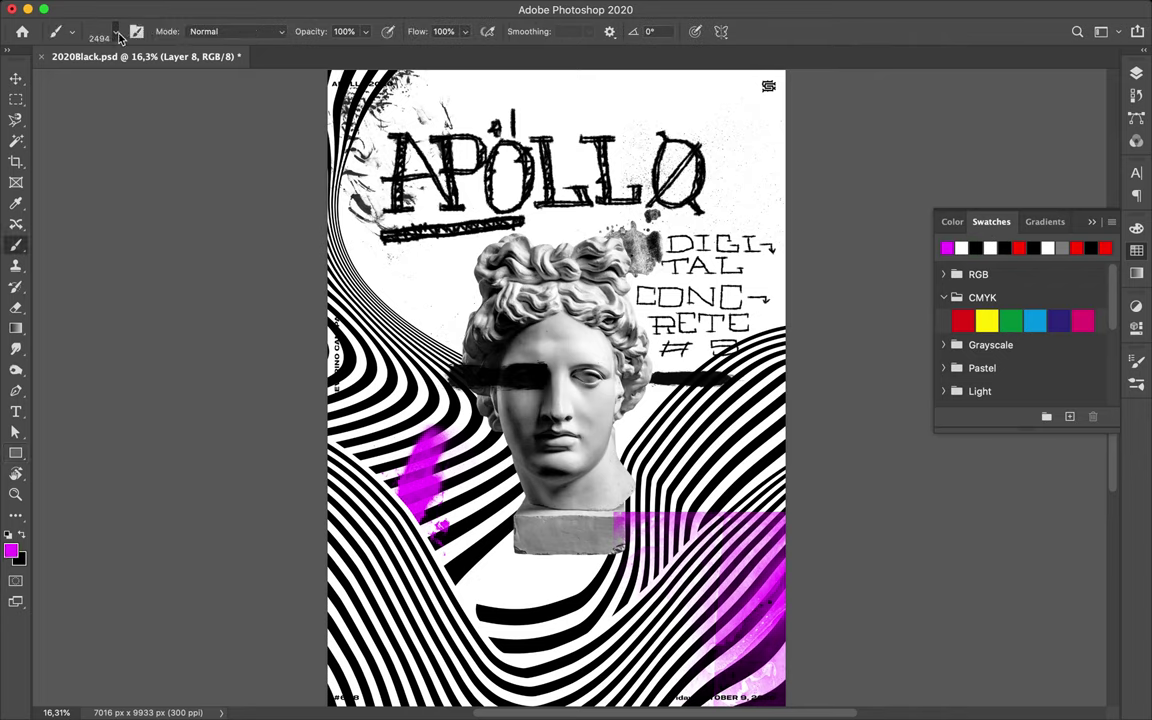
left_click(110, 31)
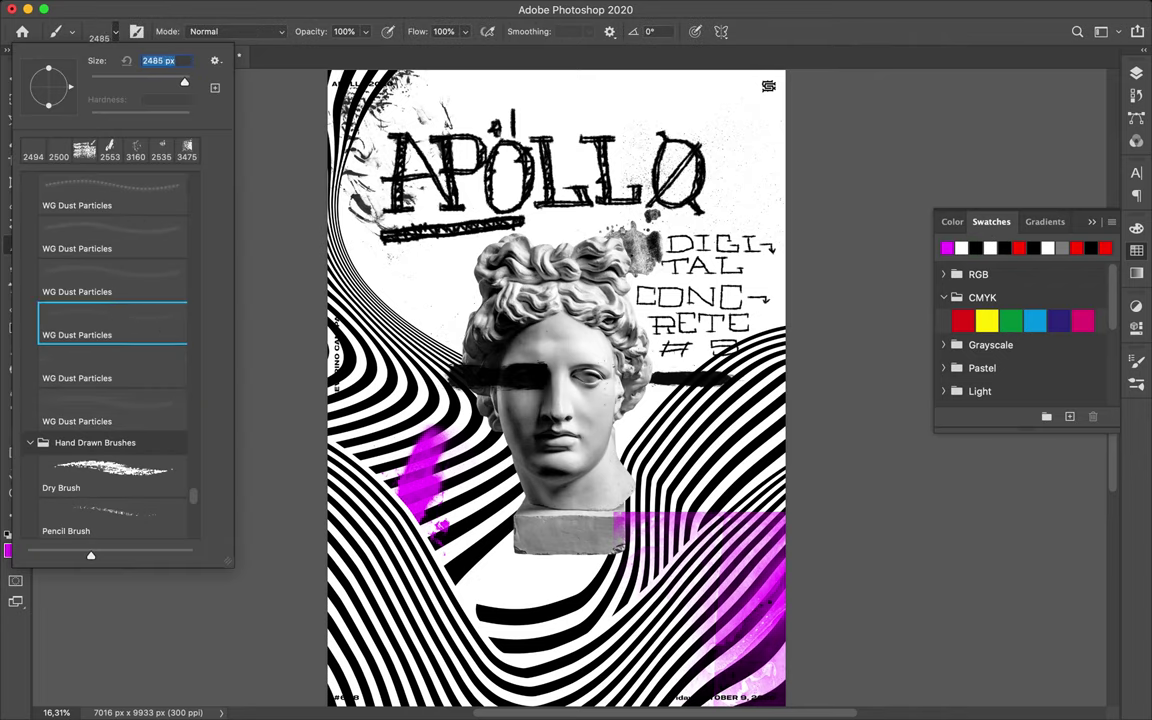
left_click(116, 35)
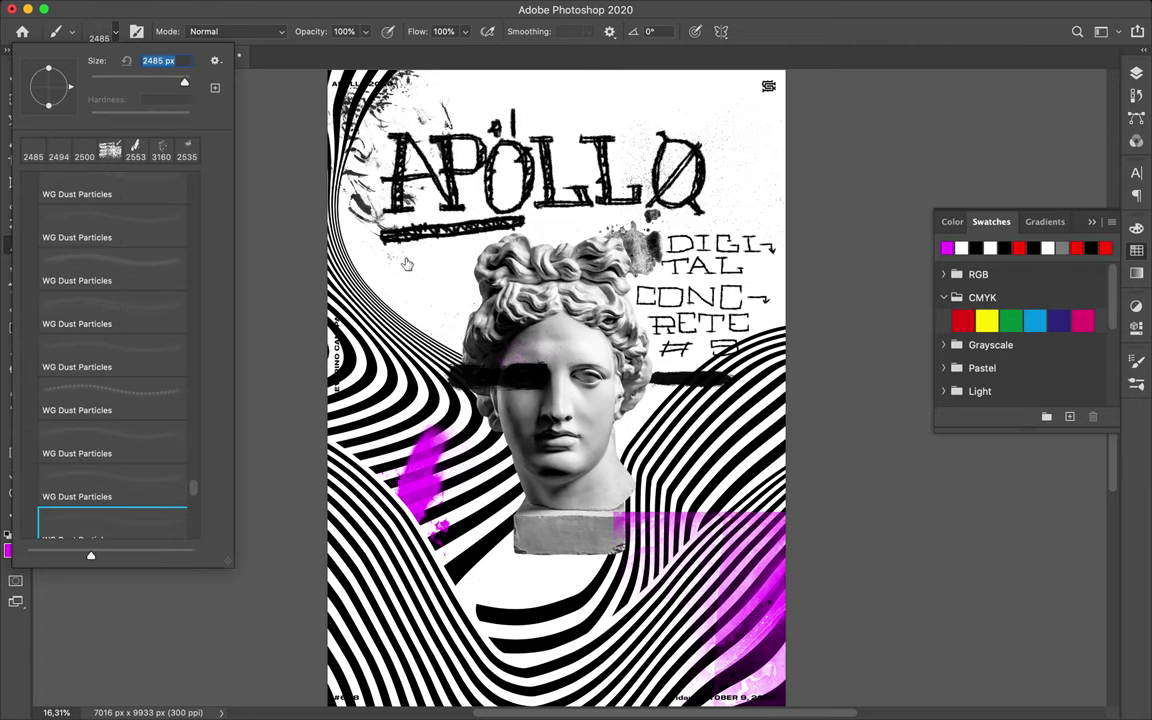
key("v")
key("b")
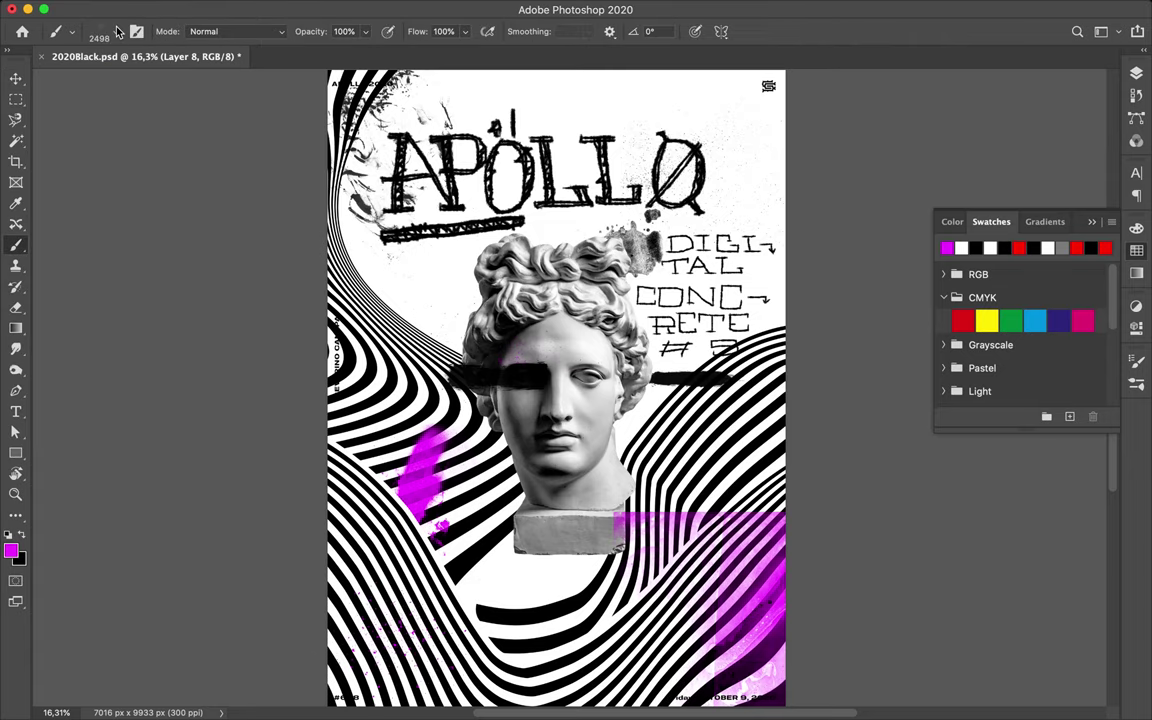
left_click(110, 31)
left_click(30, 236)
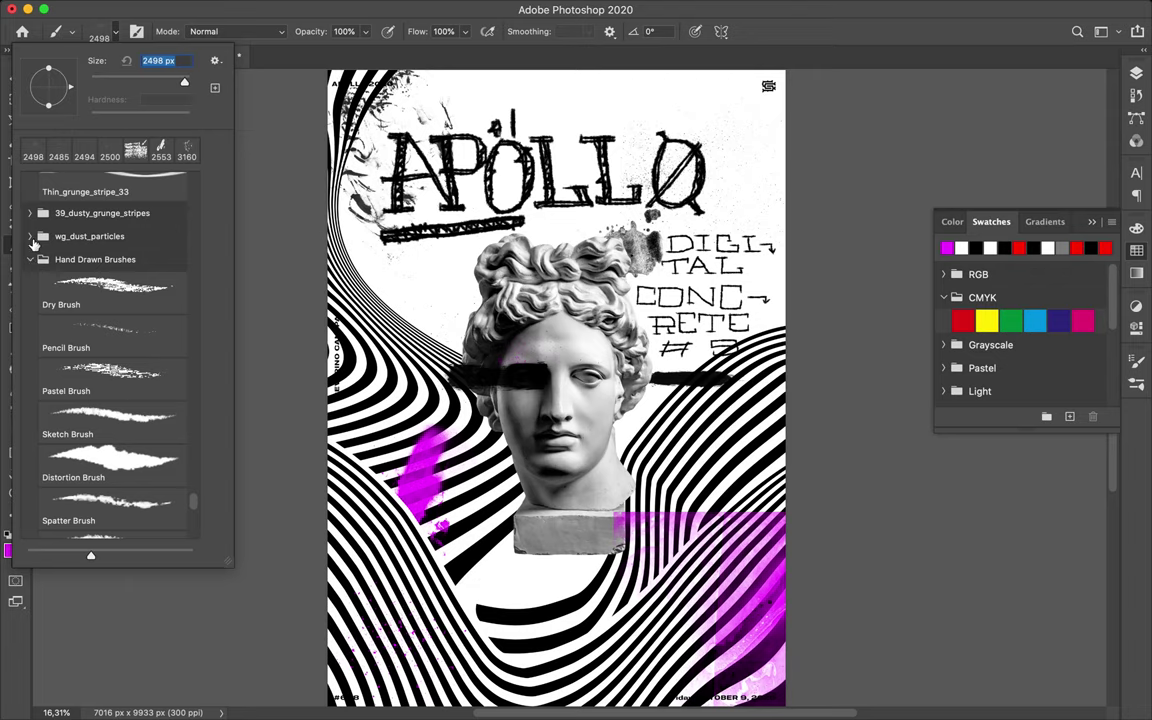
Step: Choose the Dusty_grunge_stripe_01, then Dusty_grunge_stripe_02 brush for the bottom-left grunge dust
scroll(33, 400, "up", 5)
left_click(30, 481)
left_click(110, 380)
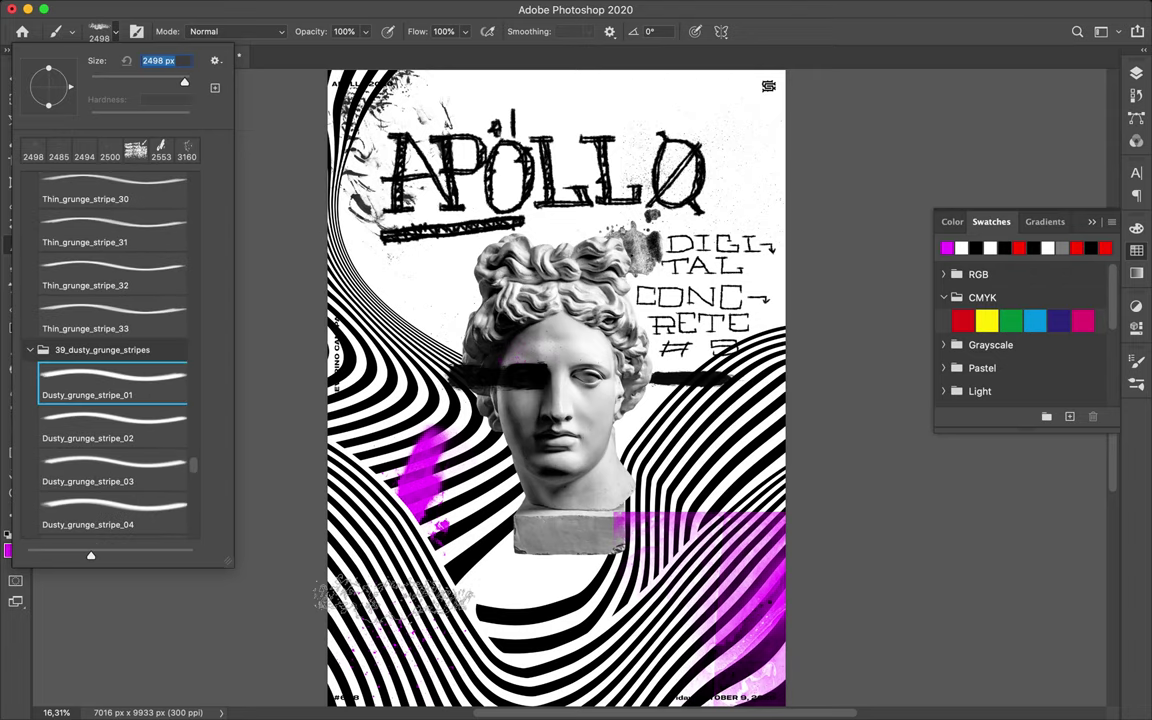
scroll(393, 597, "down", 5)
left_click(614, 495)
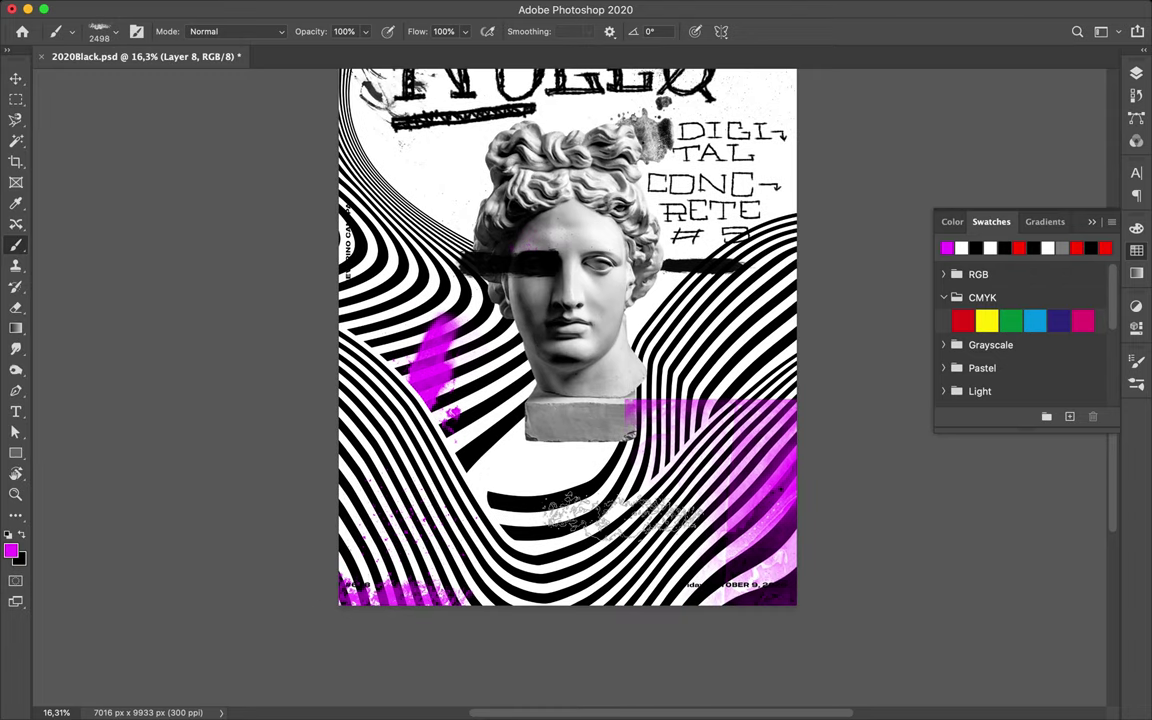
left_click(116, 38)
left_click(110, 425)
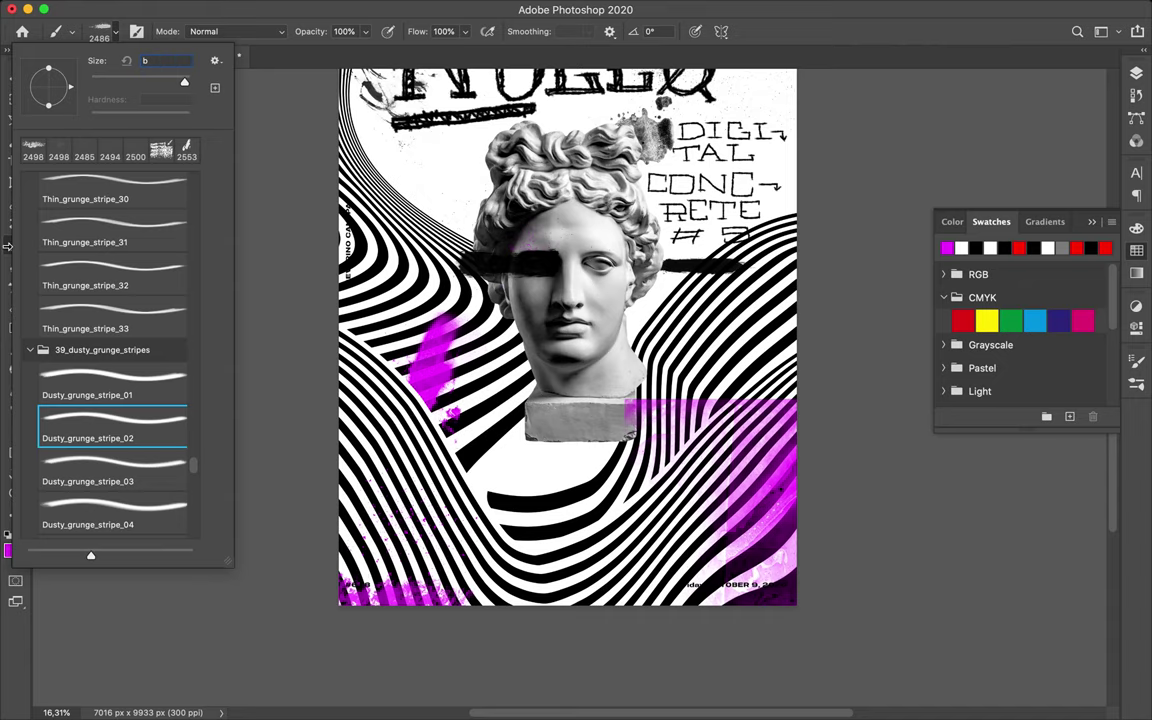
key("Return")
key("Return")
Step: Draw a magenta rectangle below the statue's chin and spray grunge around it on a new layer
left_click_drag(15, 452, 75, 458)
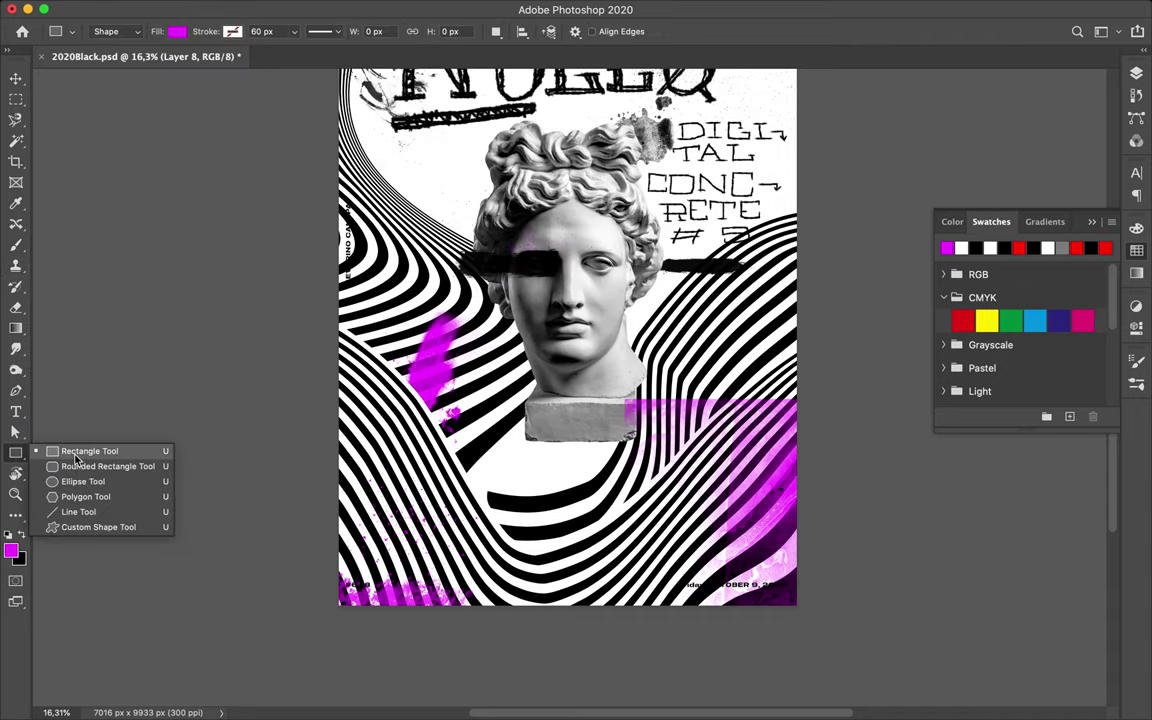
left_click_drag(515, 333, 662, 553)
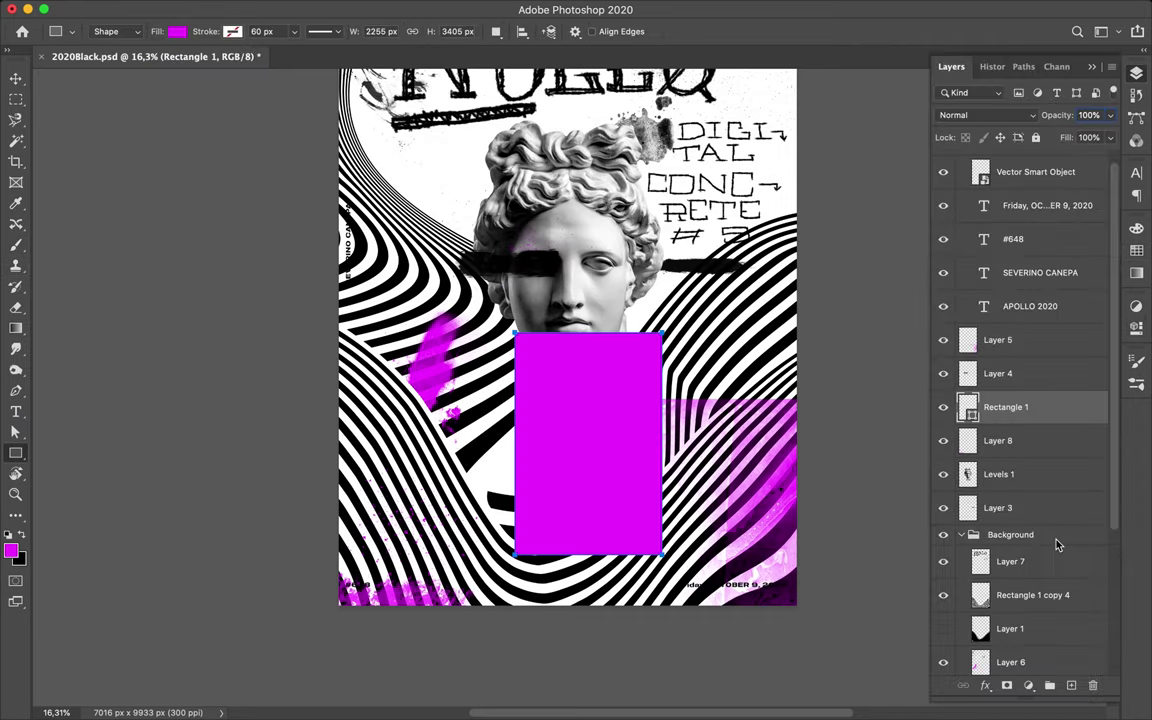
left_click(1071, 686)
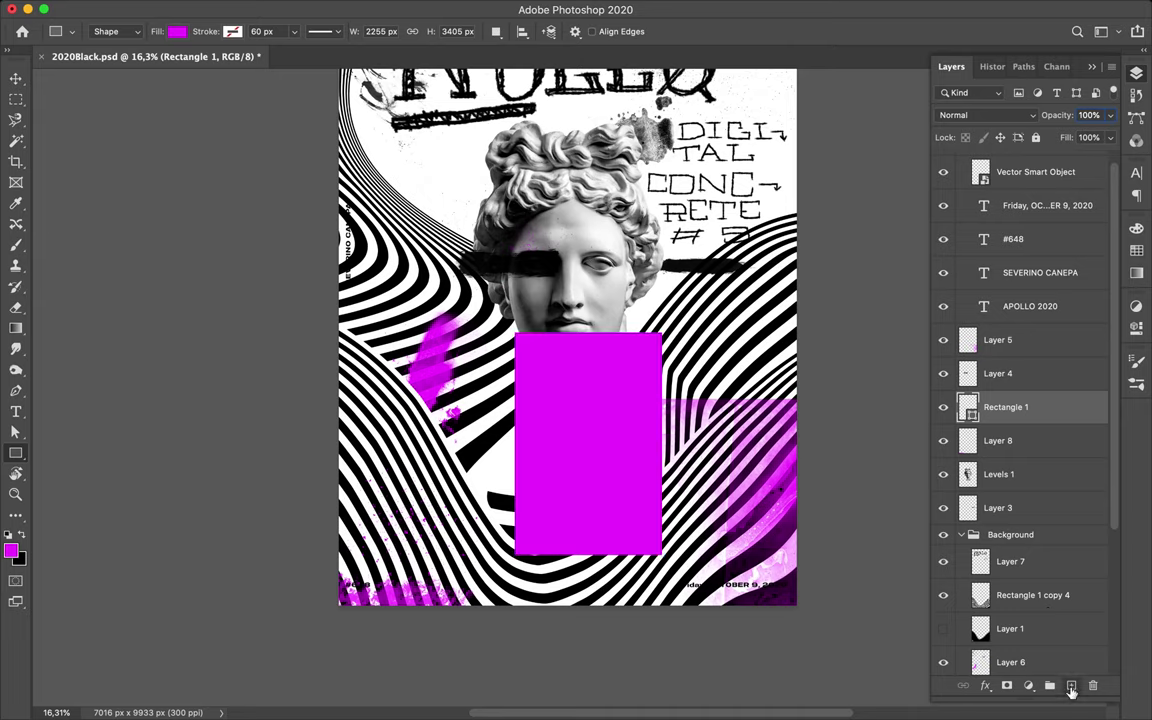
key("b")
left_click_drag(500, 292, 595, 285)
Step: Try Dusty_grunge_stripe brushes from the preset picker and rotate the brush tip 90 degrees
left_click(107, 36)
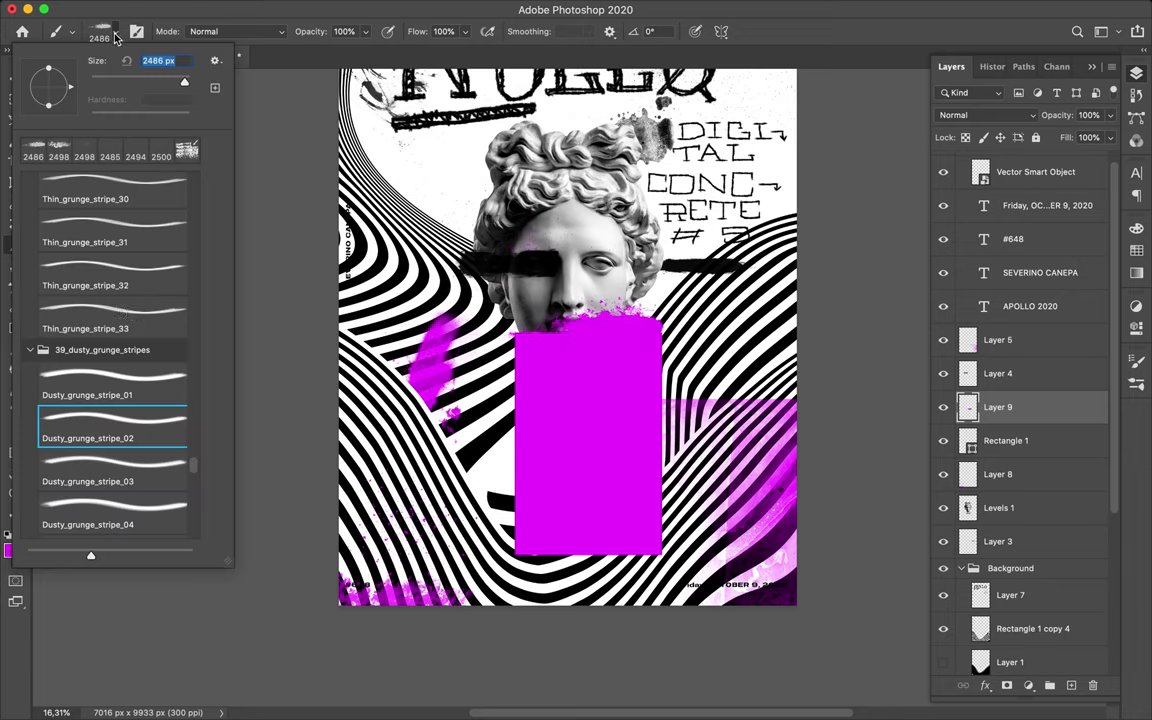
left_click(108, 430)
scroll(118, 479, "down", 3)
left_click(118, 479)
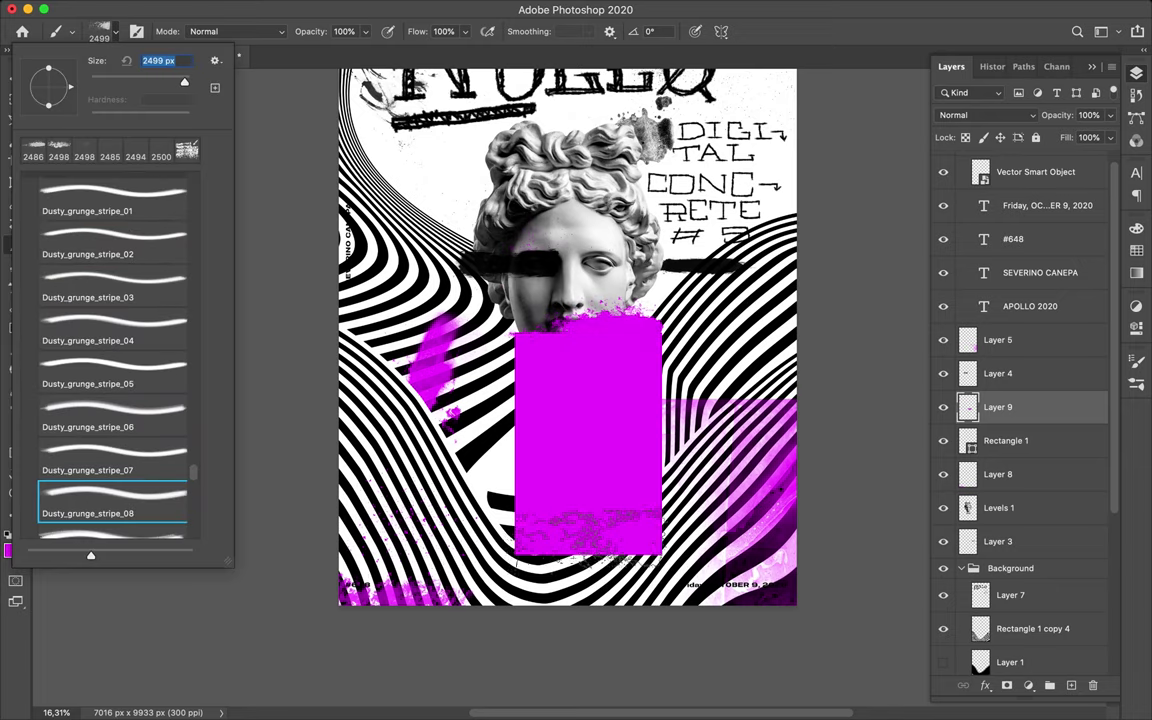
left_click(575, 505)
type("90")
key("Return")
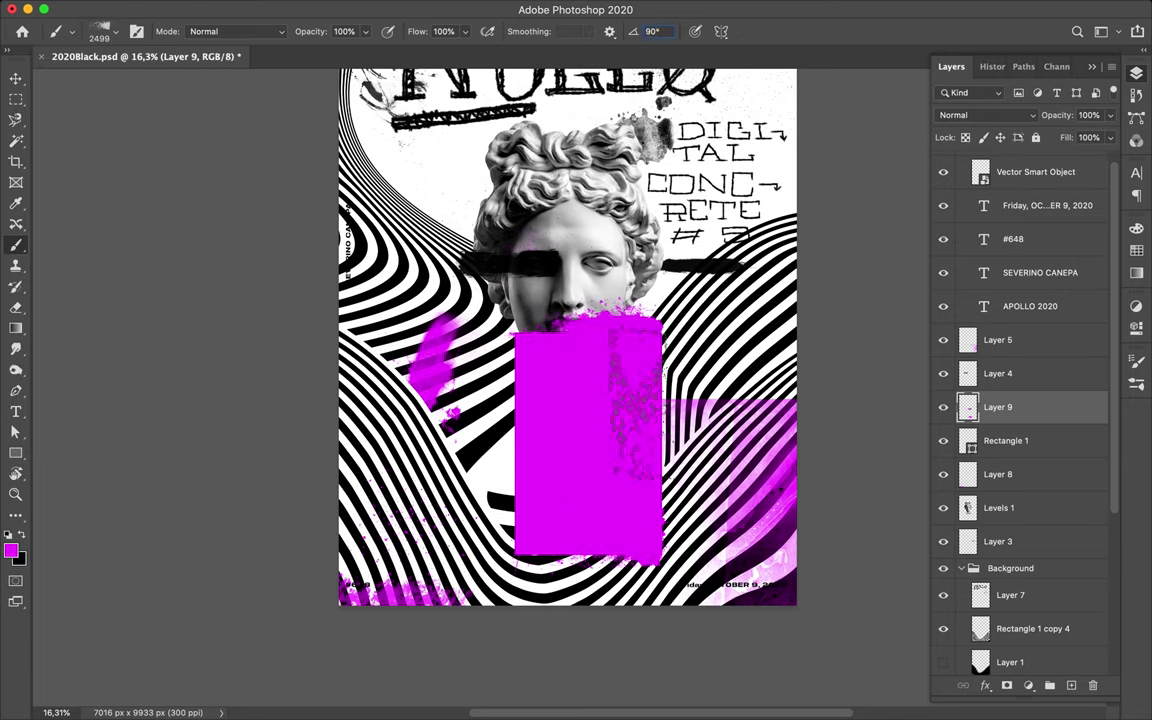
Step: Switch to the Dusty_grunge_stripe_10 brush with a -90° angle
left_click(112, 33)
left_click(112, 477)
left_click(505, 507)
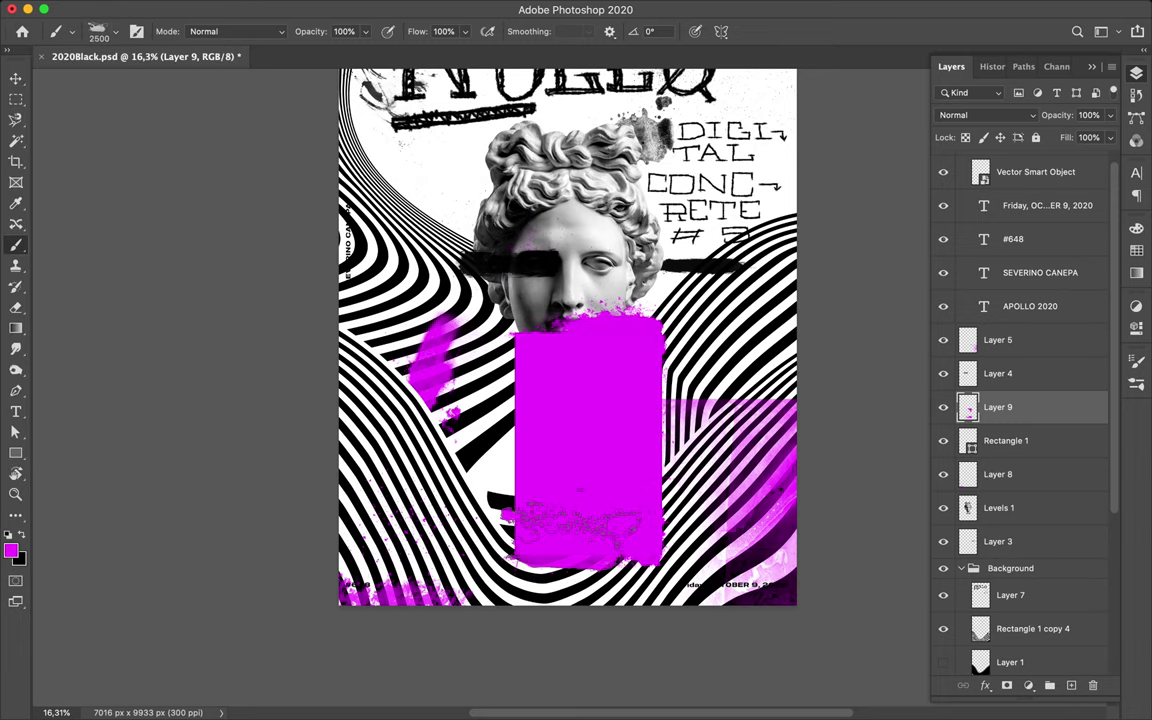
left_click(659, 33)
type("-90")
key("Return")
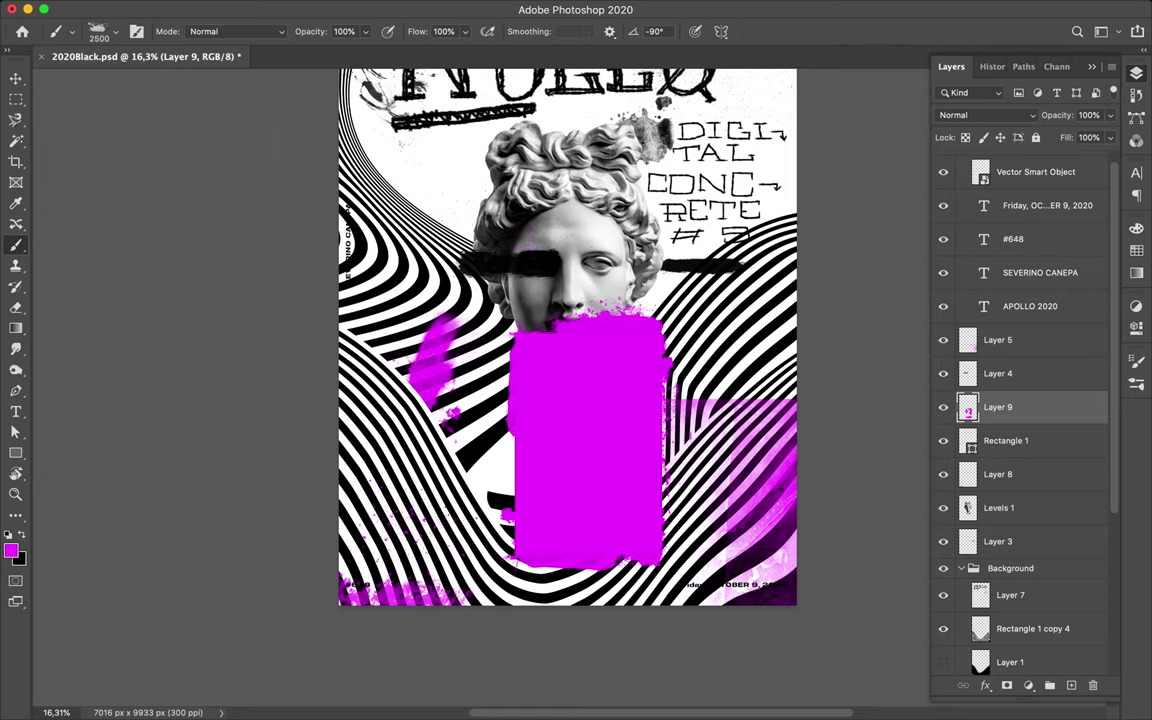
Step: Settle on Dusty_grunge_stripe_07 after trying stripe_08, then select Rectangle 1 with Layer 9
left_click(102, 33)
left_click(112, 370)
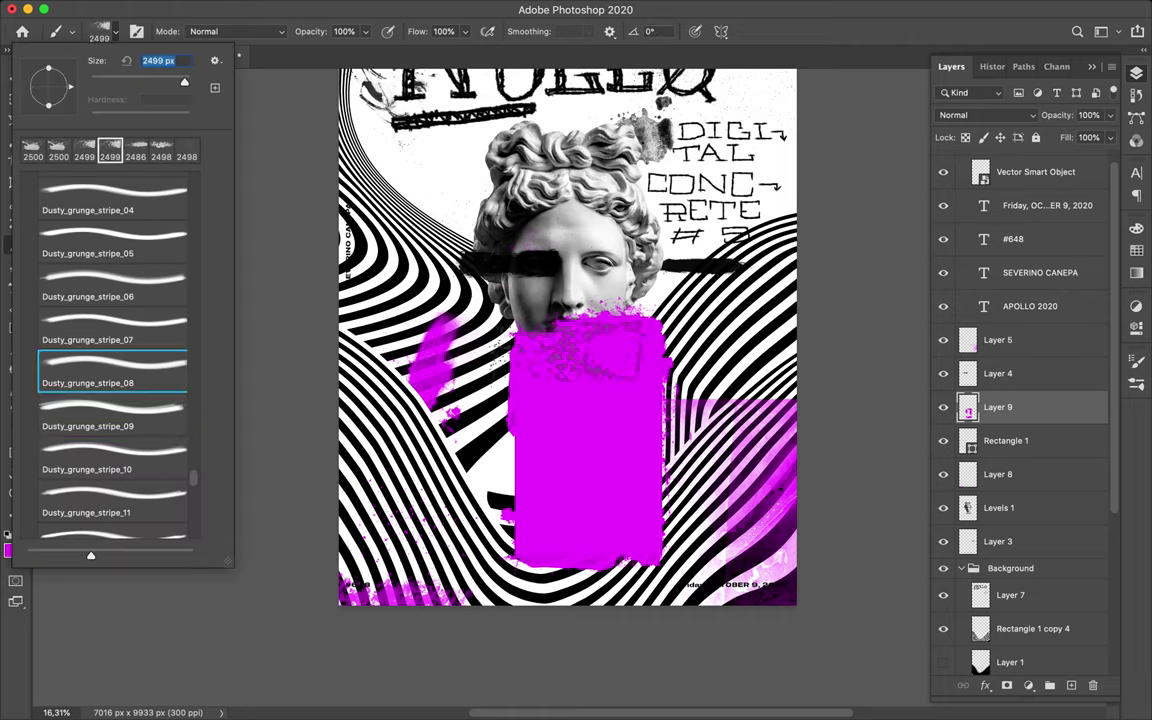
left_click(582, 310)
left_click(655, 33)
type("-90")
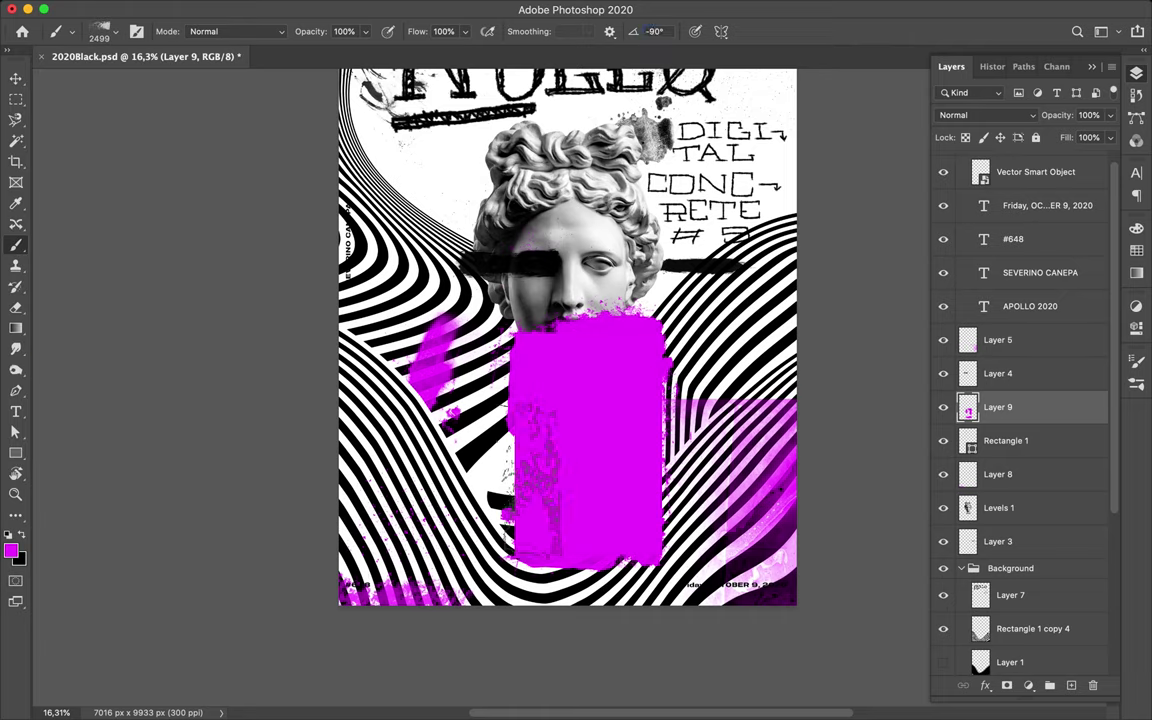
left_click(102, 33)
left_click(119, 325)
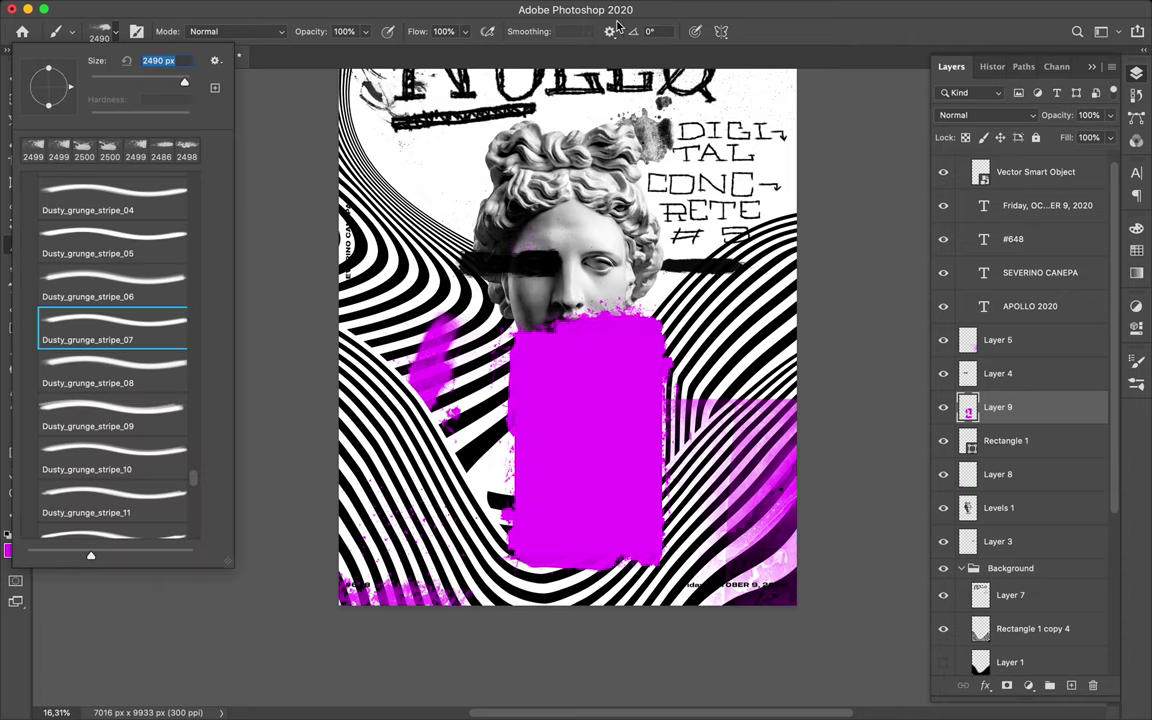
left_click(648, 31)
type("-90")
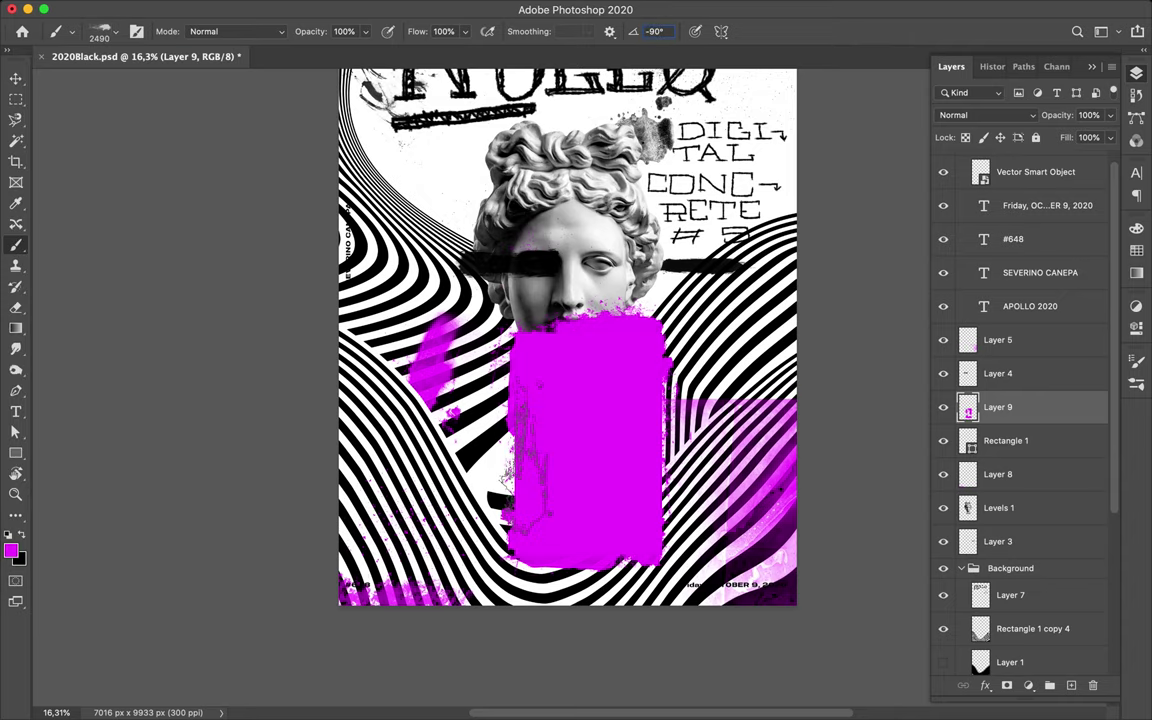
key("v")
left_click(1014, 442, "shift")
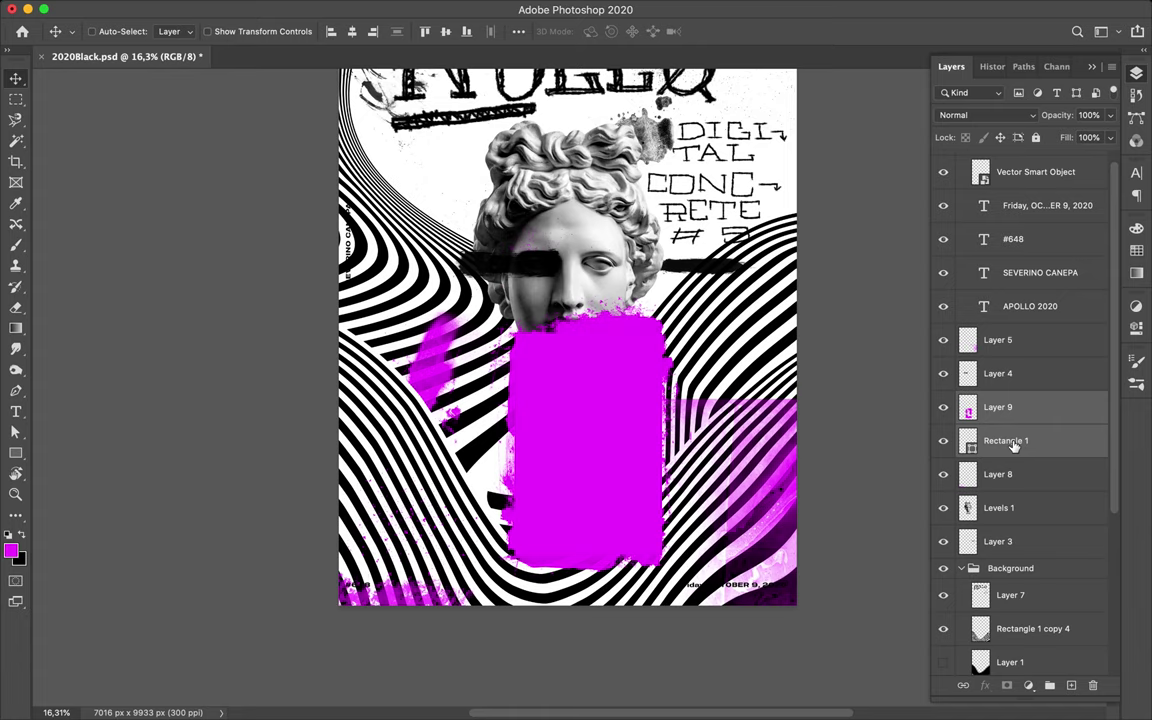
Step: Merge Rectangle 1 into Layer 9 and distort the block by pulling both top corners down
key("ctrl+e")
key("ctrl+t")
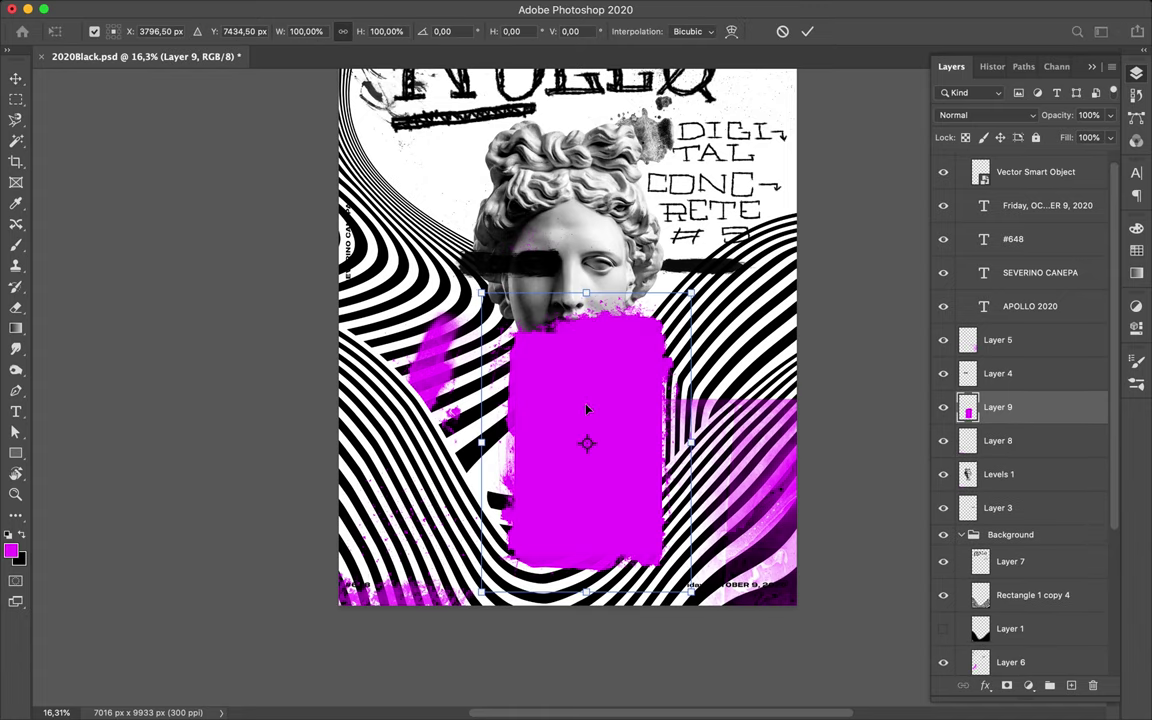
right_click(527, 320)
key("Escape")
left_click_drag(482, 293, 545, 397)
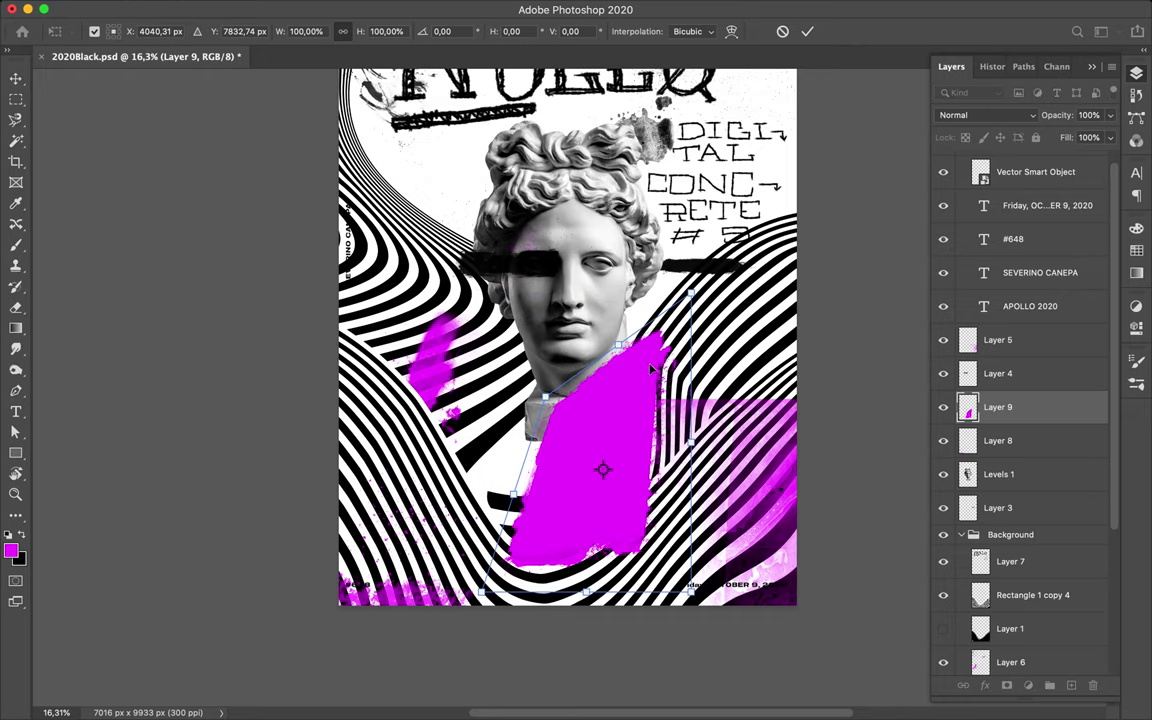
left_click_drag(690, 293, 645, 377)
key("Return")
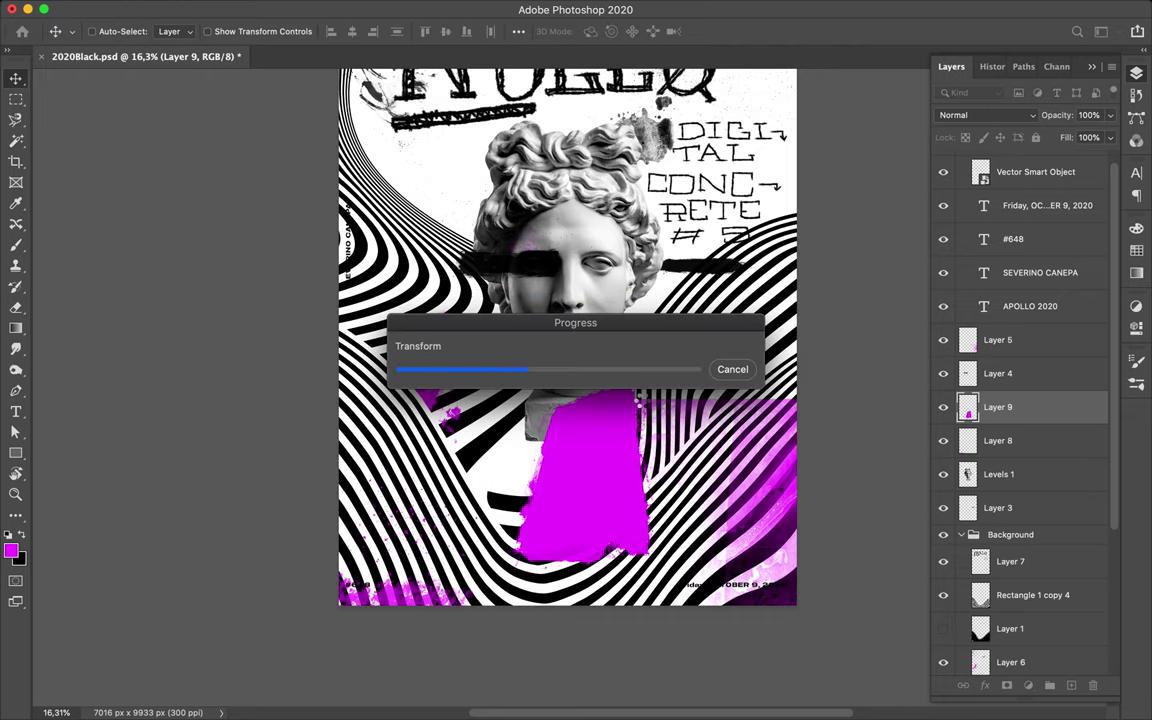
Step: Shift the slanted magenta block left and switch the shape tool to Ellipse
left_click_drag(625, 495, 555, 461)
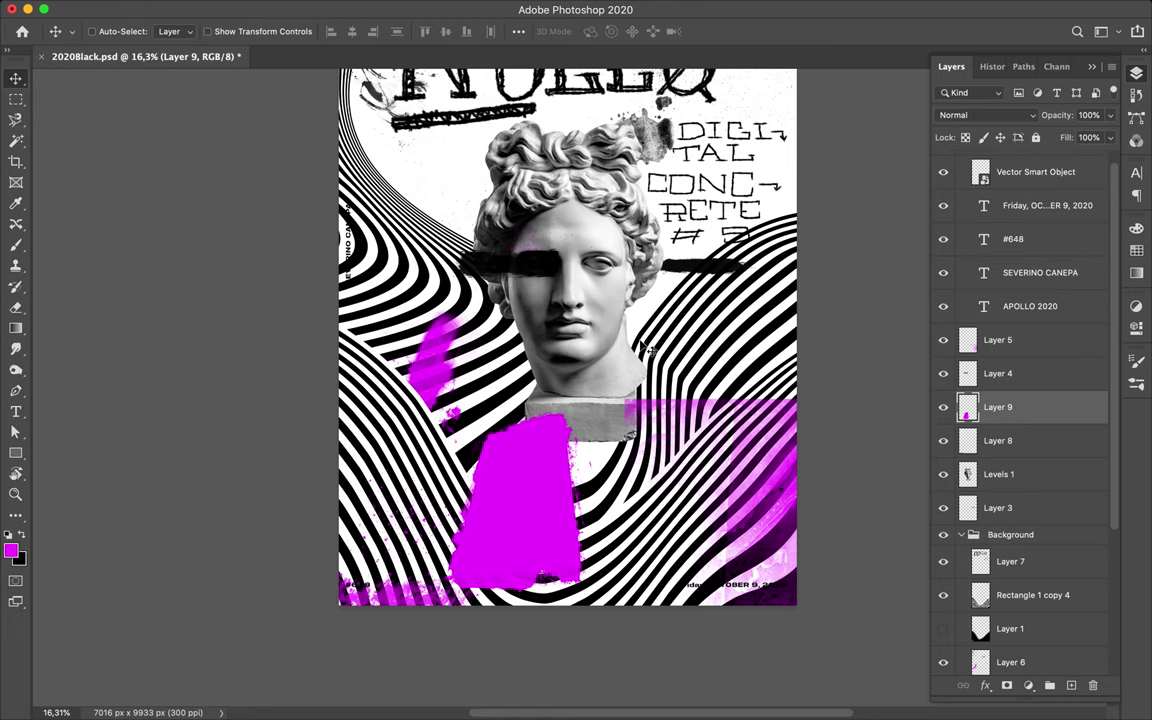
scroll(555, 461, "up", 3)
right_click(15, 453)
left_click(90, 470)
Step: Add a new layer, then draw a magenta circle and move it onto the forehead
left_click(1071, 687)
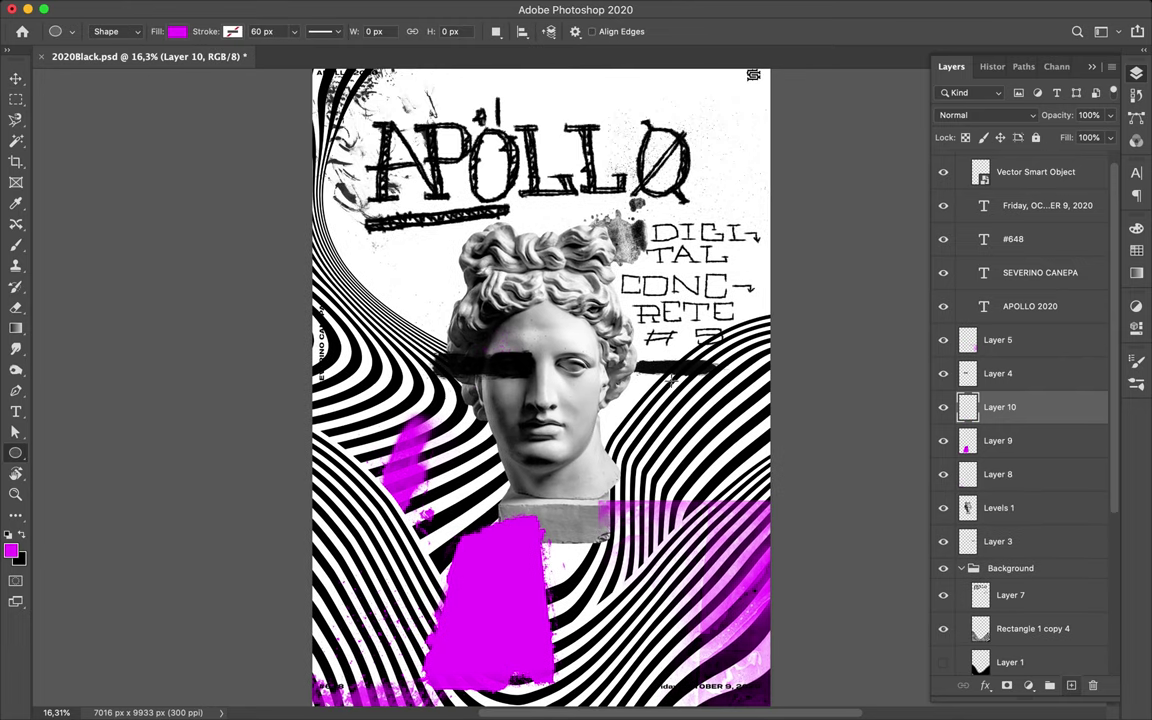
left_click_drag(620, 348, 736, 464)
key("v")
left_click_drag(669, 416, 567, 318)
key("b")
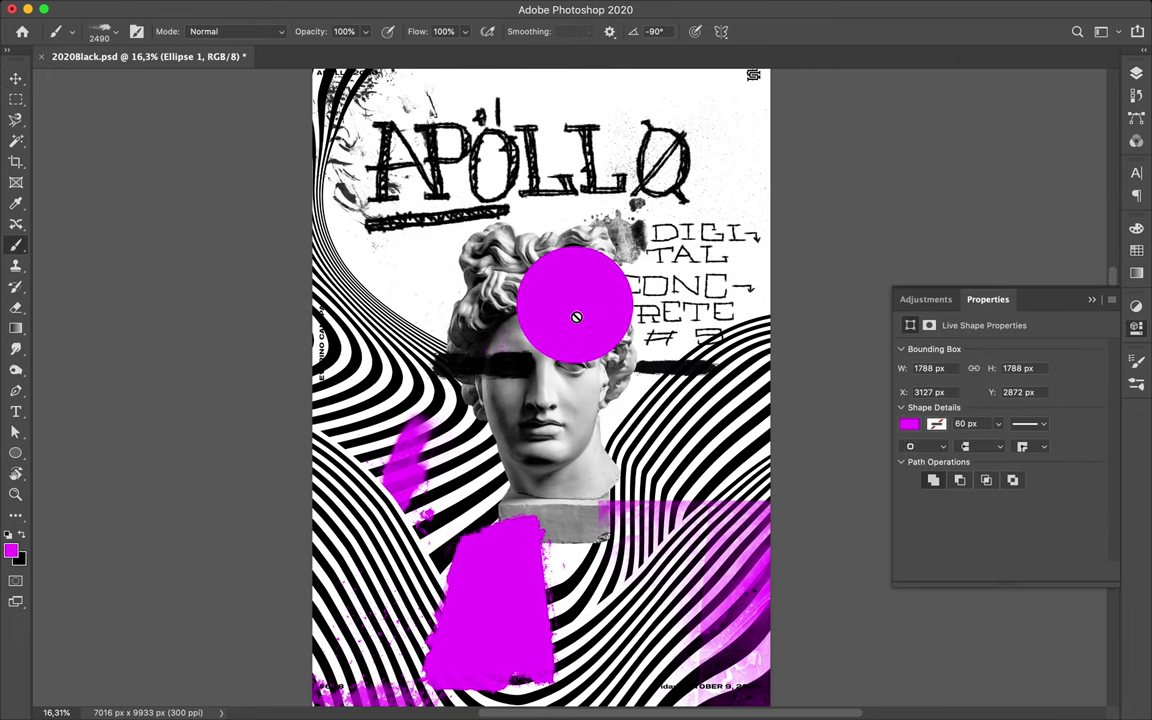
left_click(1136, 73)
Step: Pick the Dusty_grunge_stripe_05 brush at 1400 px size
left_click(100, 31)
left_click(109, 289)
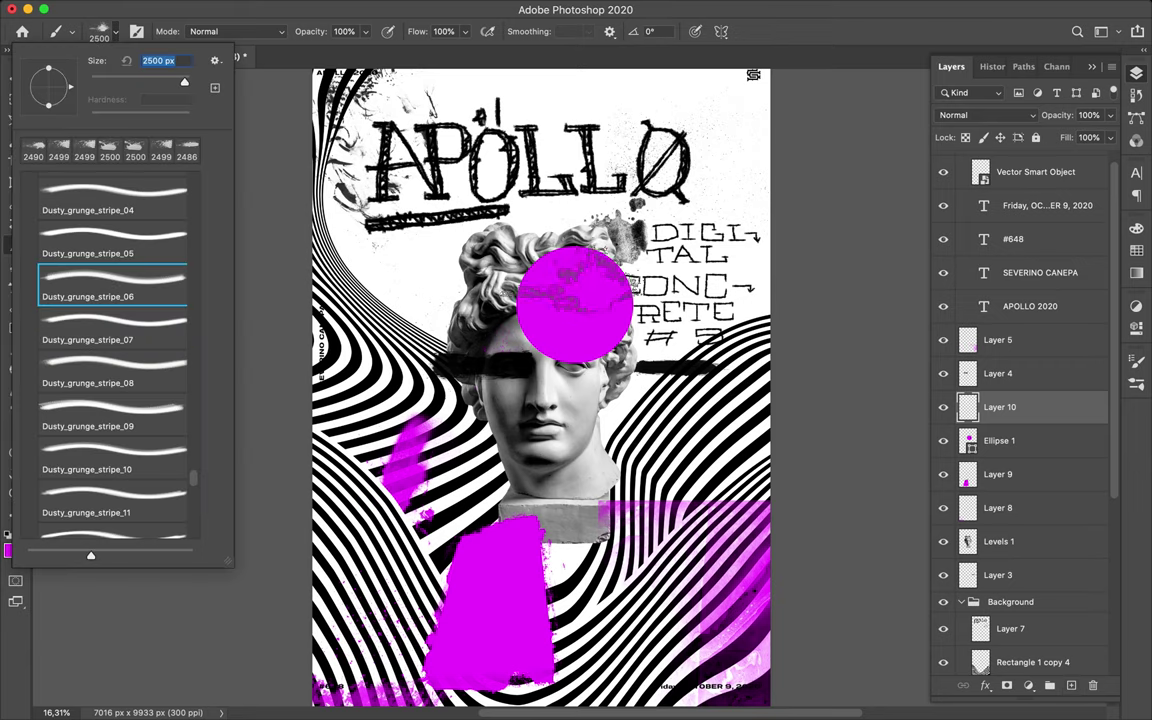
left_click(100, 31)
left_click(100, 31)
left_click(105, 238)
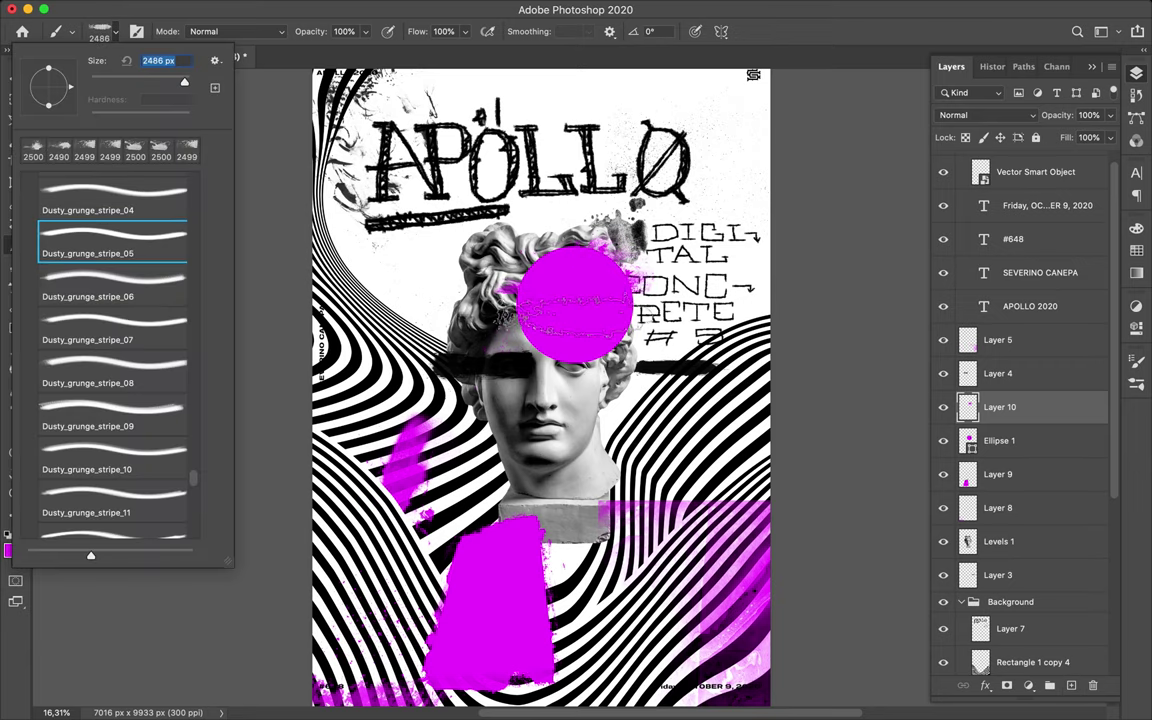
mouse_move(184, 80)
left_mouse_down()
mouse_move(172, 82)
mouse_move(183, 85)
left_mouse_up()
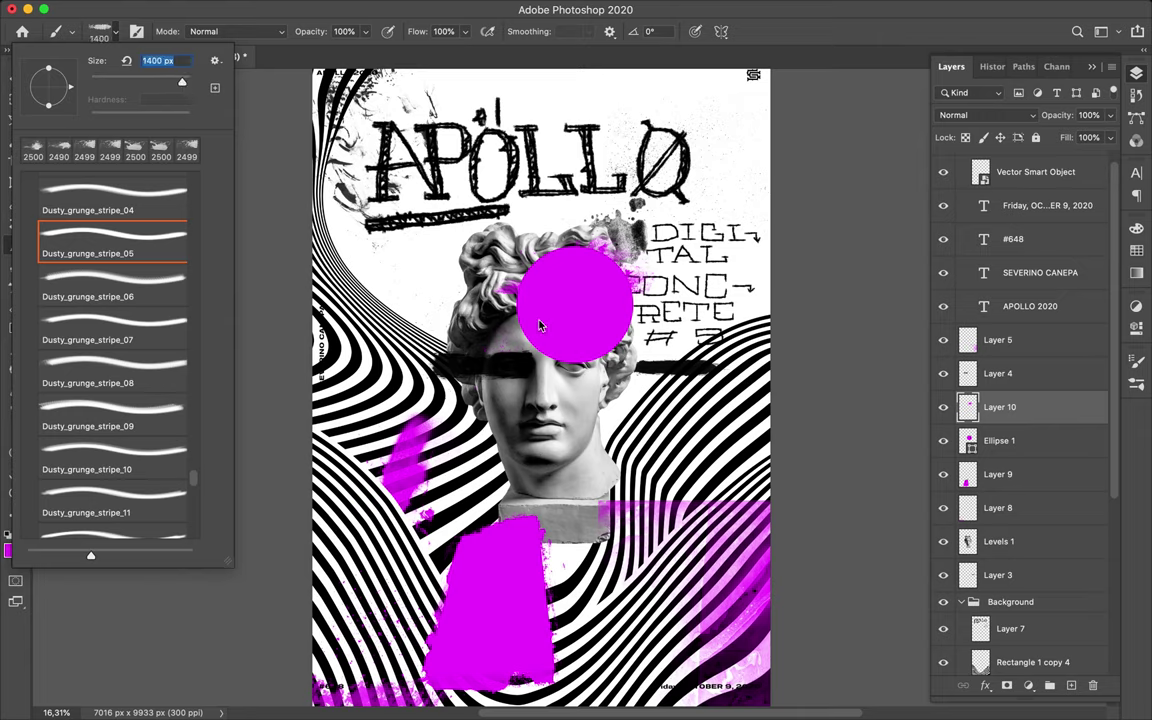
key("Return")
Step: Switch to Dusty_grunge_stripe_04 at 2000 px with a 20° angle
left_click(118, 36)
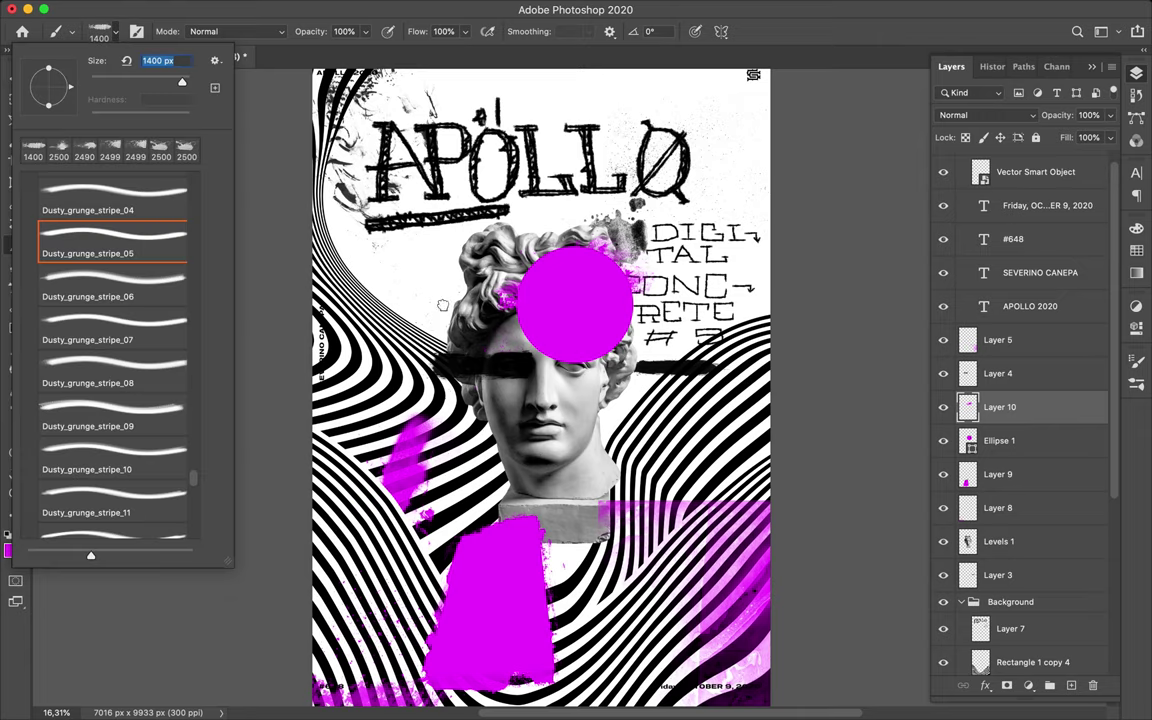
left_click(112, 195)
type("2000")
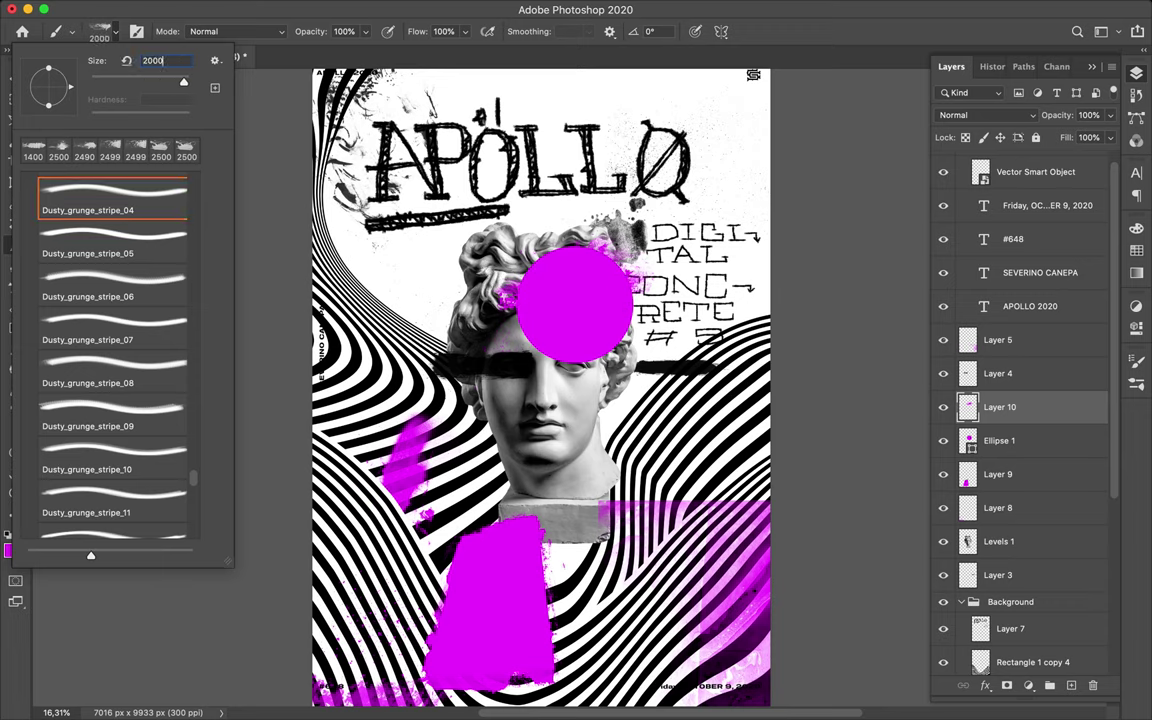
key("Return")
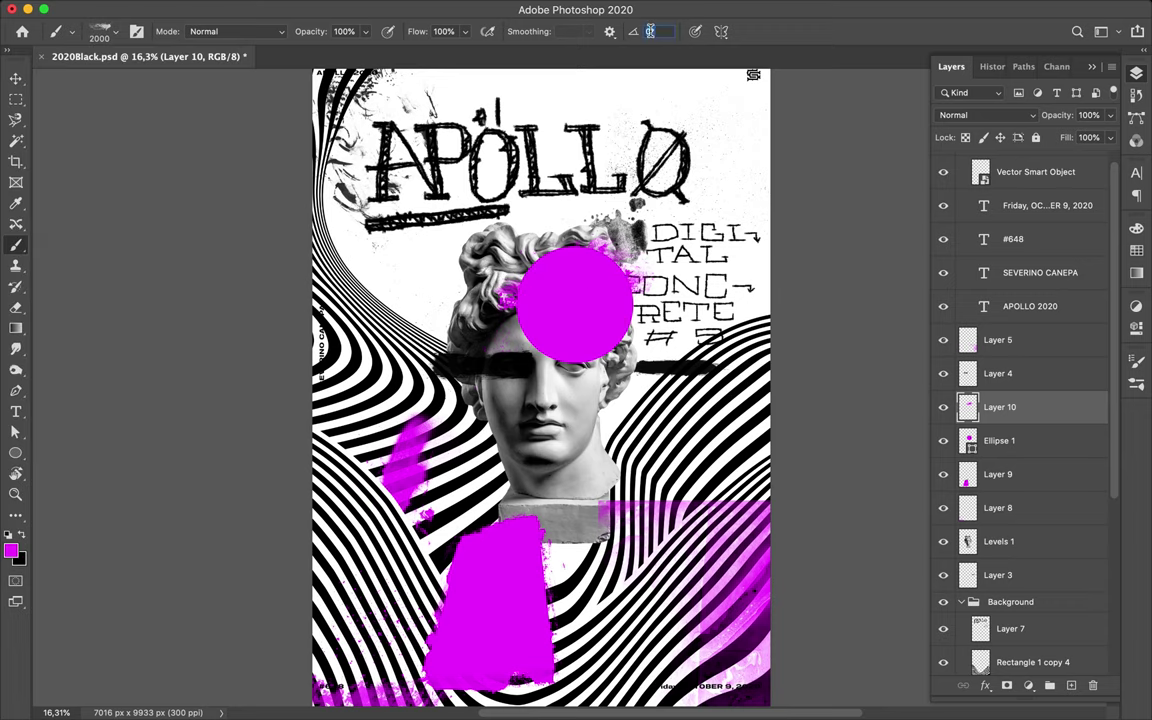
type("20")
key("Return")
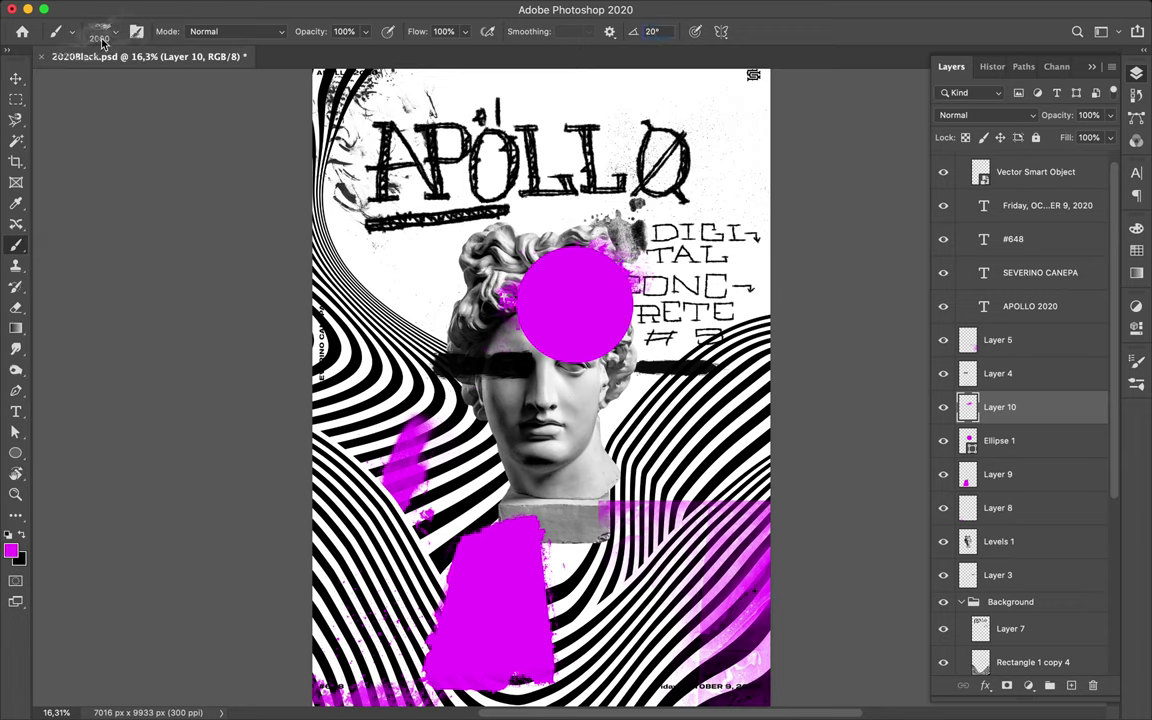
Step: Try stamping Dusty_grunge_stripe_03 at -30° on the circle, then undo those stamps
left_click(101, 38)
left_click(113, 37)
left_click(110, 252)
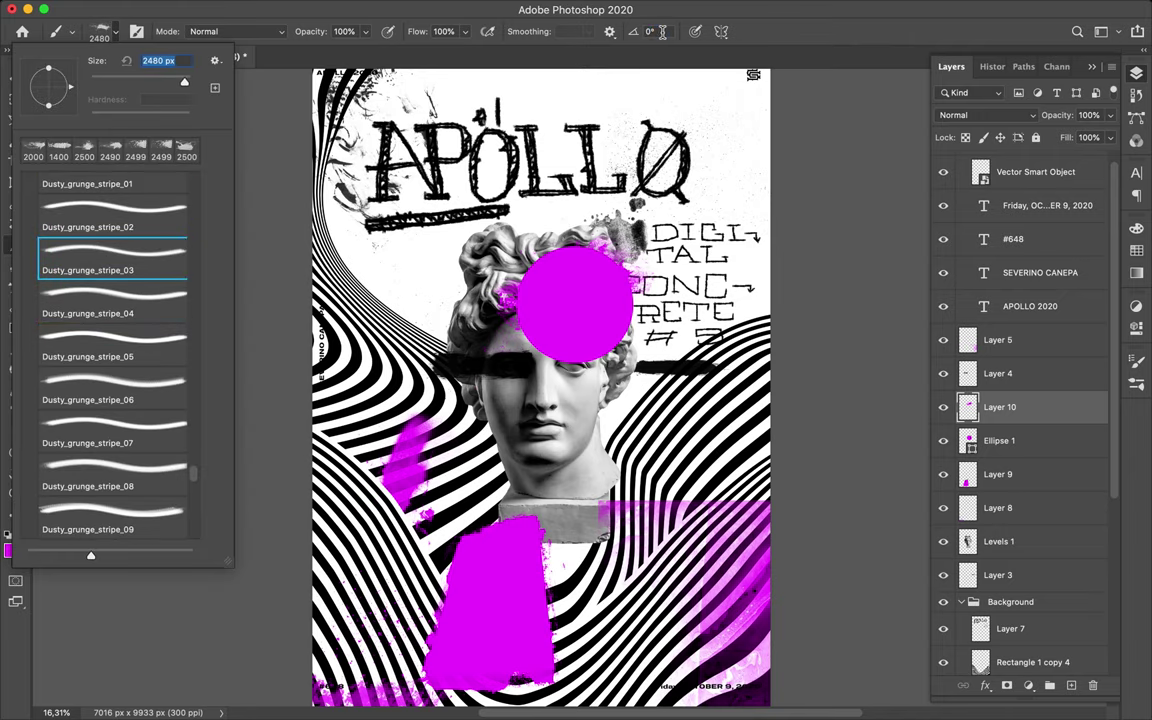
left_click(662, 31)
type("-30")
left_click(587, 305)
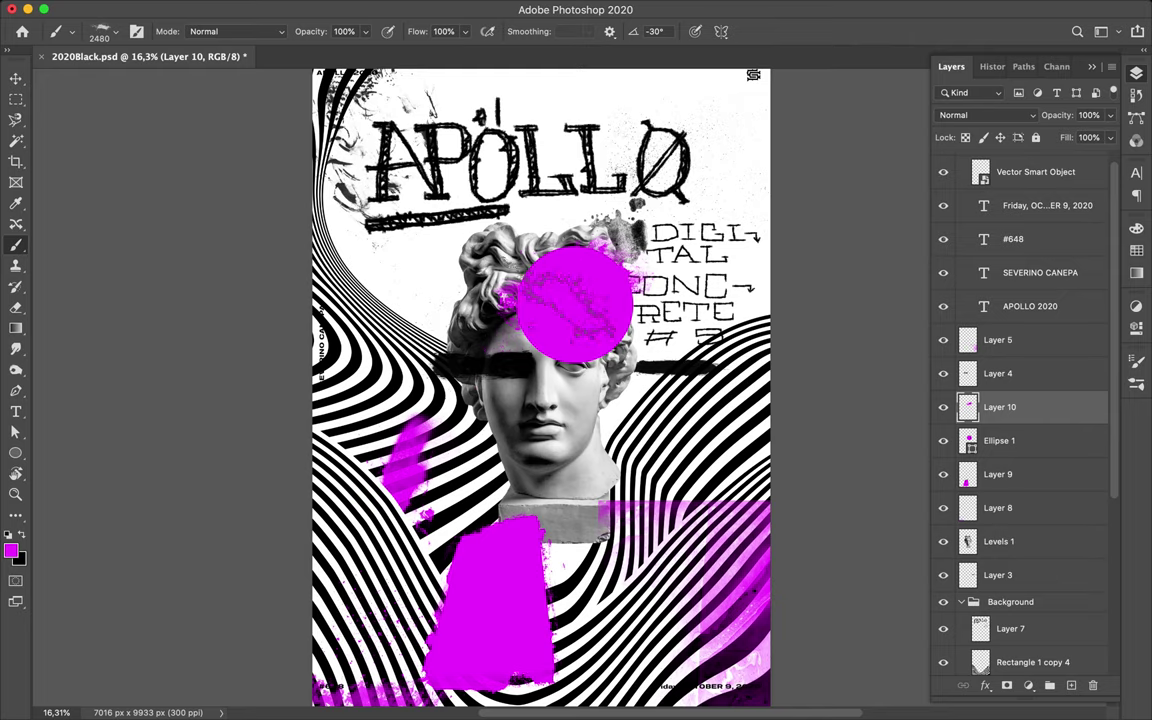
left_click(560, 295)
key("ctrl+z")
key("ctrl+z")
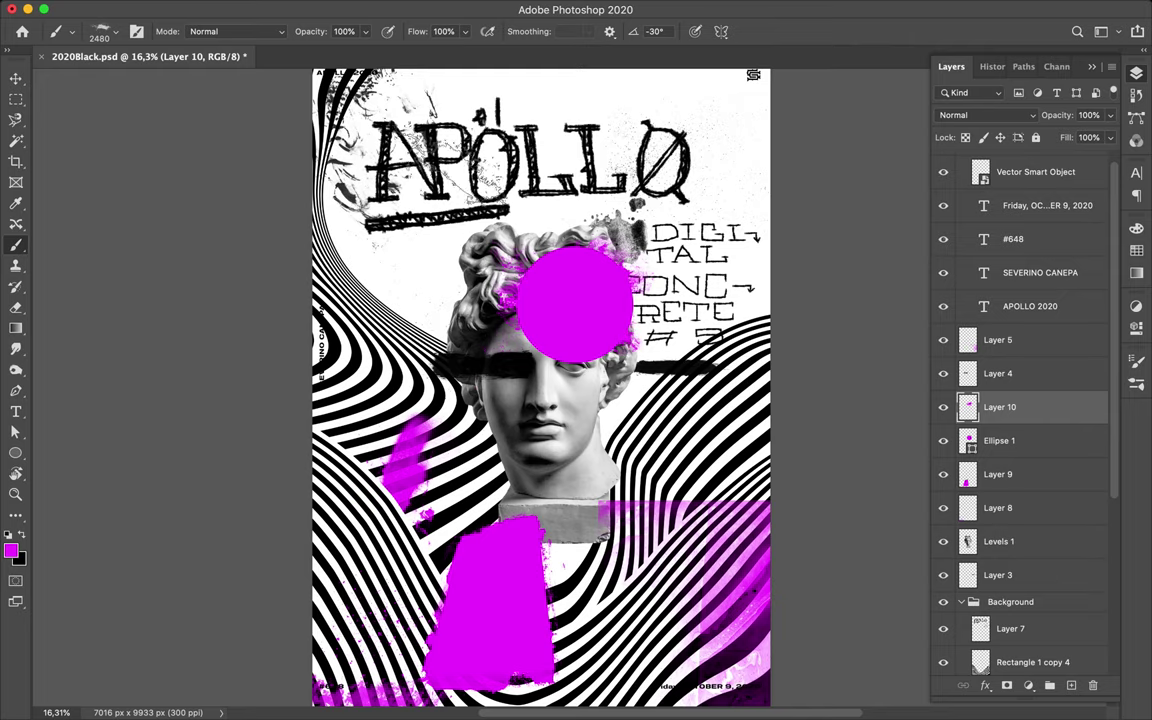
Step: Stamp Dusty_grunge_stripe_01 magenta grunge over the hair beside the circle
left_click(117, 35)
left_click(105, 204)
key("Return")
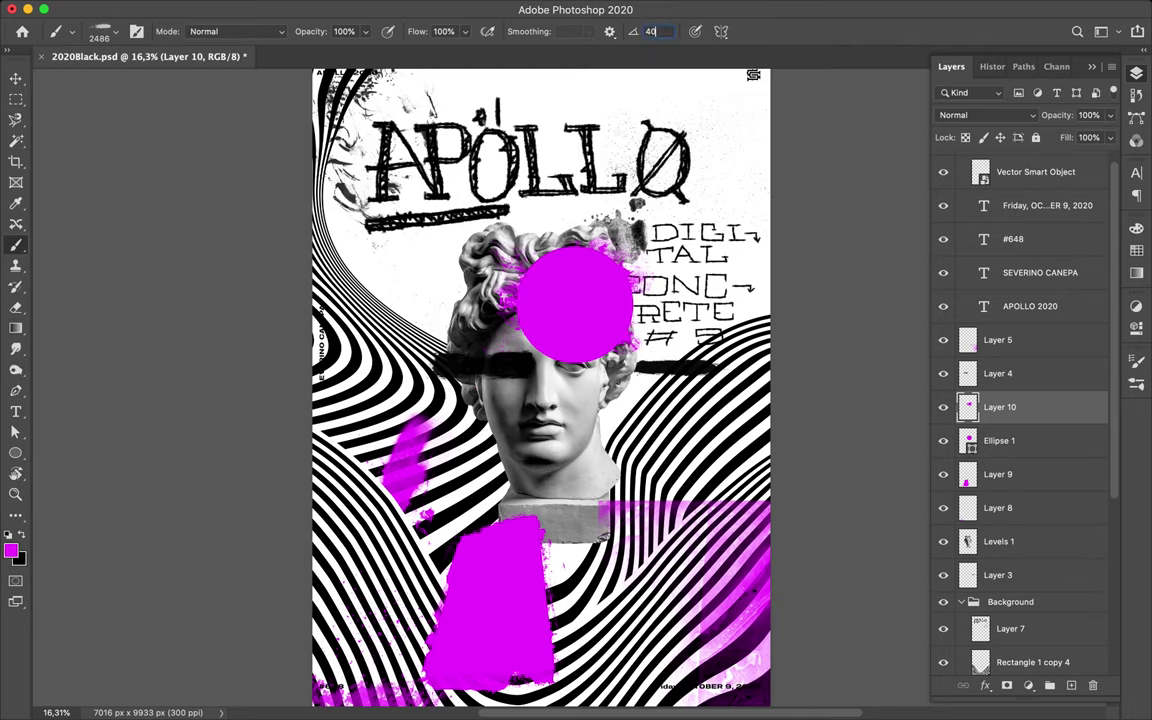
left_click(652, 31)
left_click(553, 289)
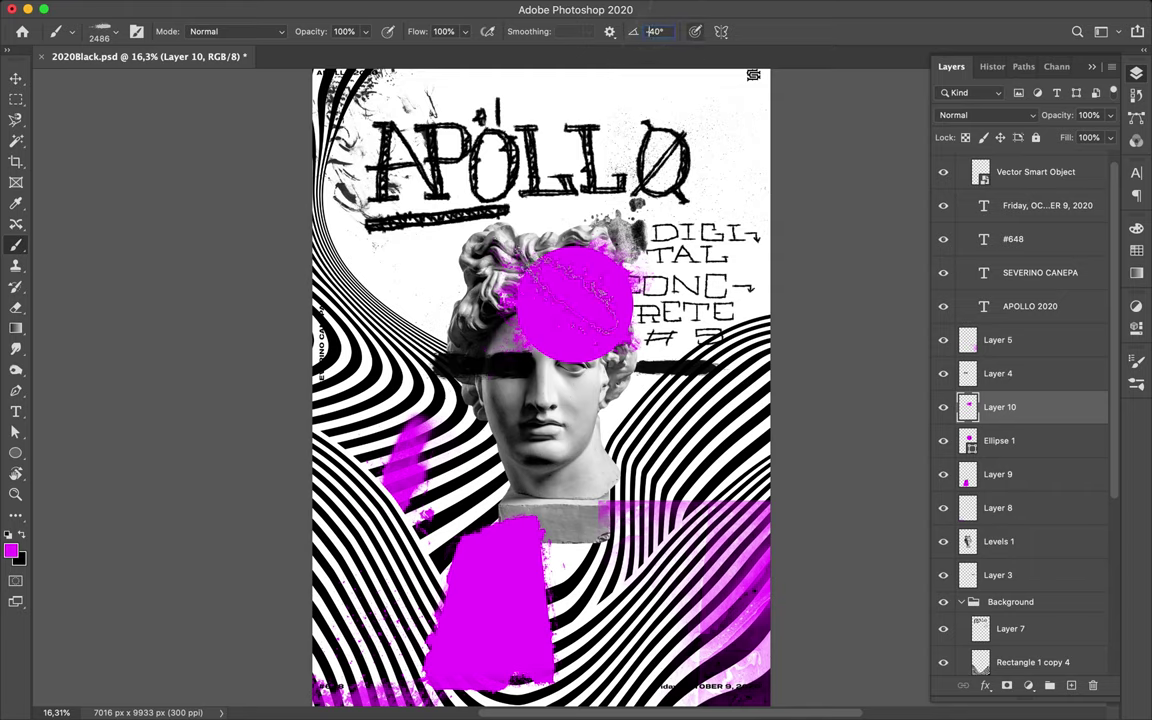
Step: Set the brush angle to 90° and browse the presets for another stripe brush
left_click(115, 33)
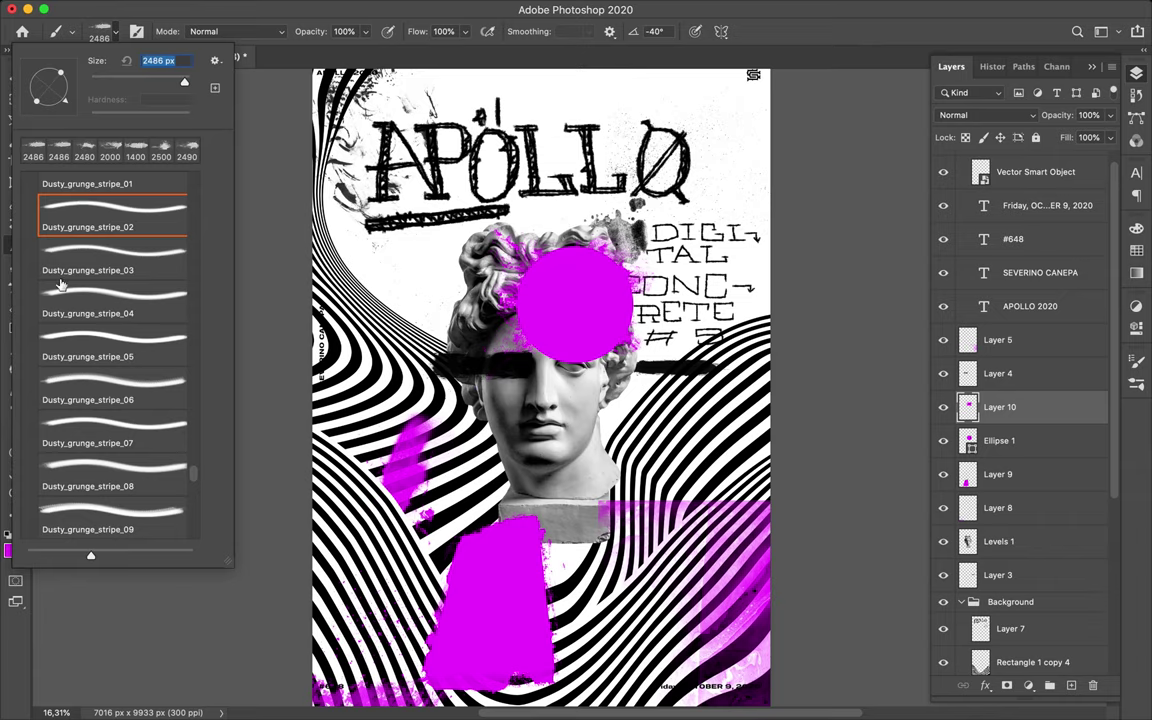
left_click(658, 31)
type("90")
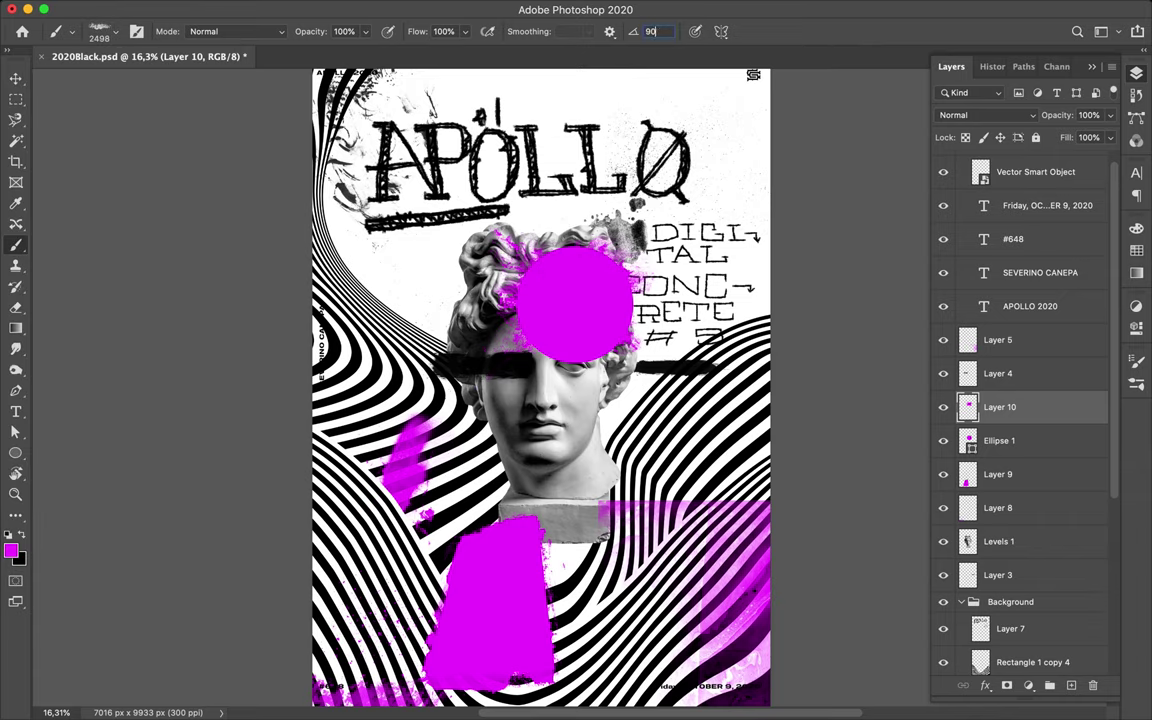
left_click(115, 31)
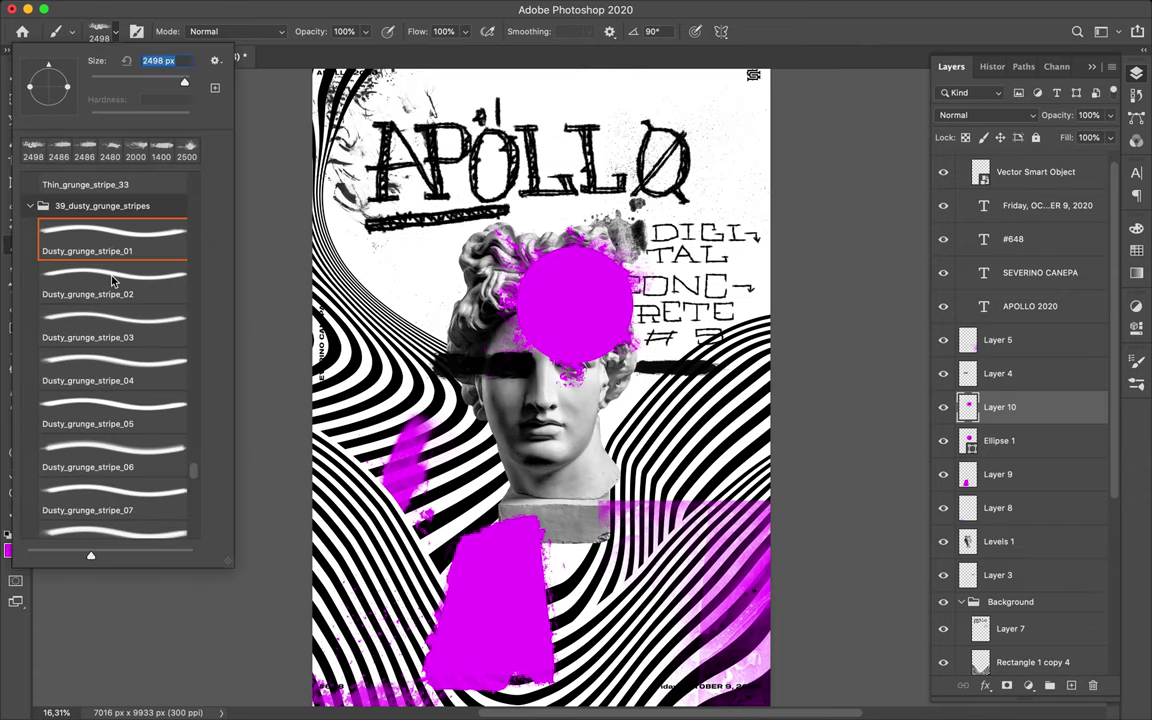
scroll(110, 300, "up", 3)
left_click(112, 345)
scroll(125, 294, "up", 3)
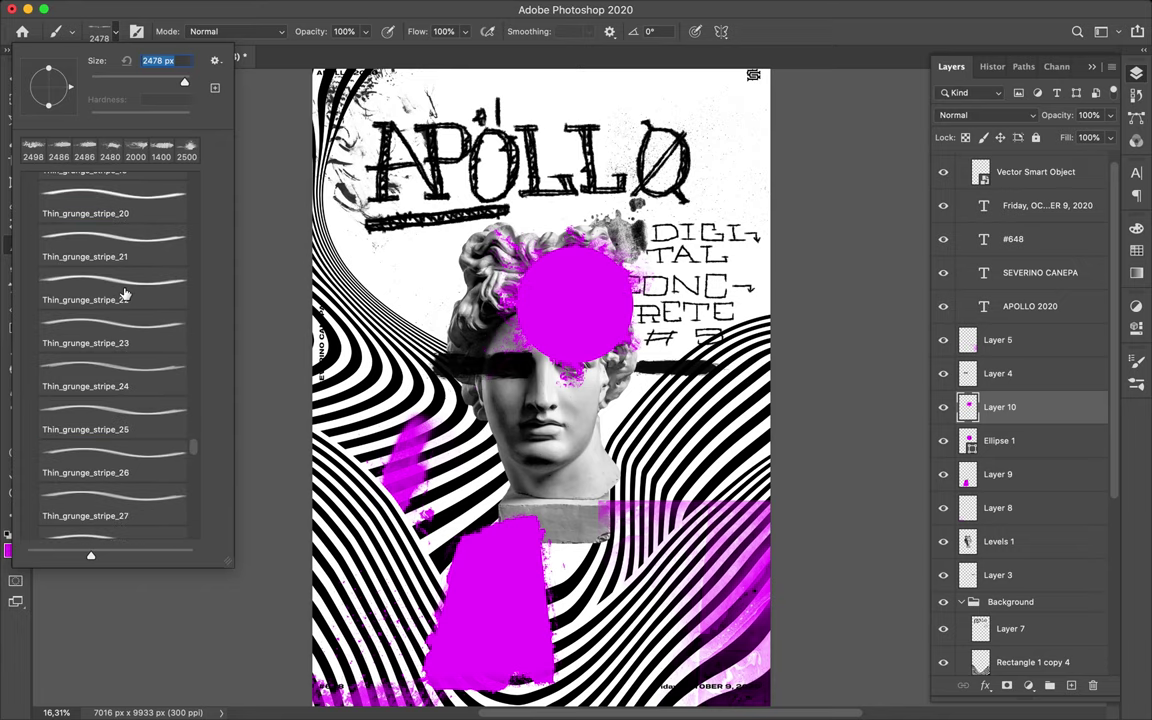
scroll(125, 294, "up", 5)
scroll(120, 300, "up", 5)
scroll(110, 300, "up", 5)
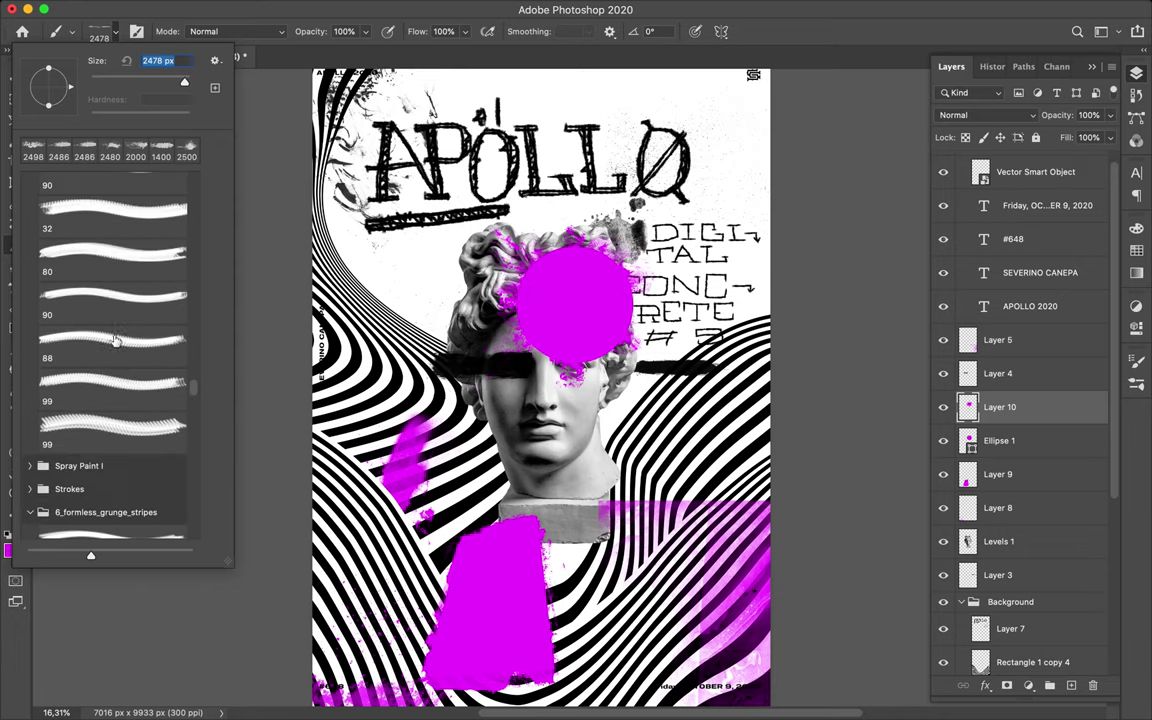
scroll(108, 246, "up", 3)
scroll(110, 270, "up", 5)
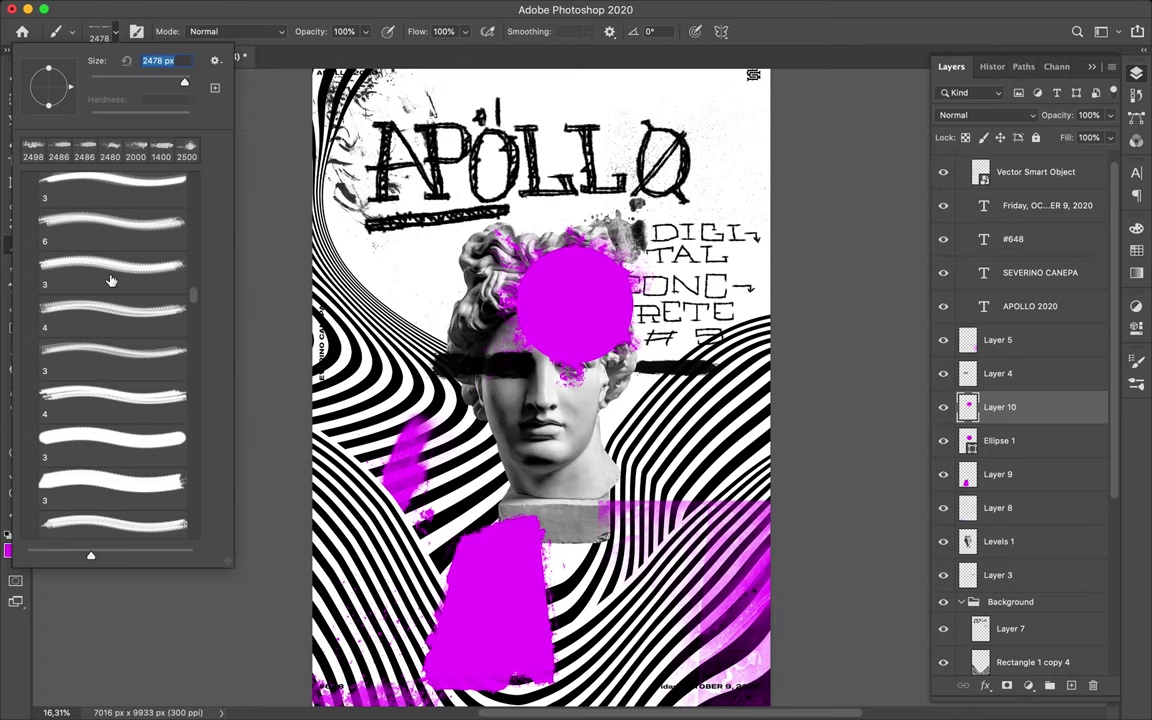
scroll(560, 273, "up", 10)
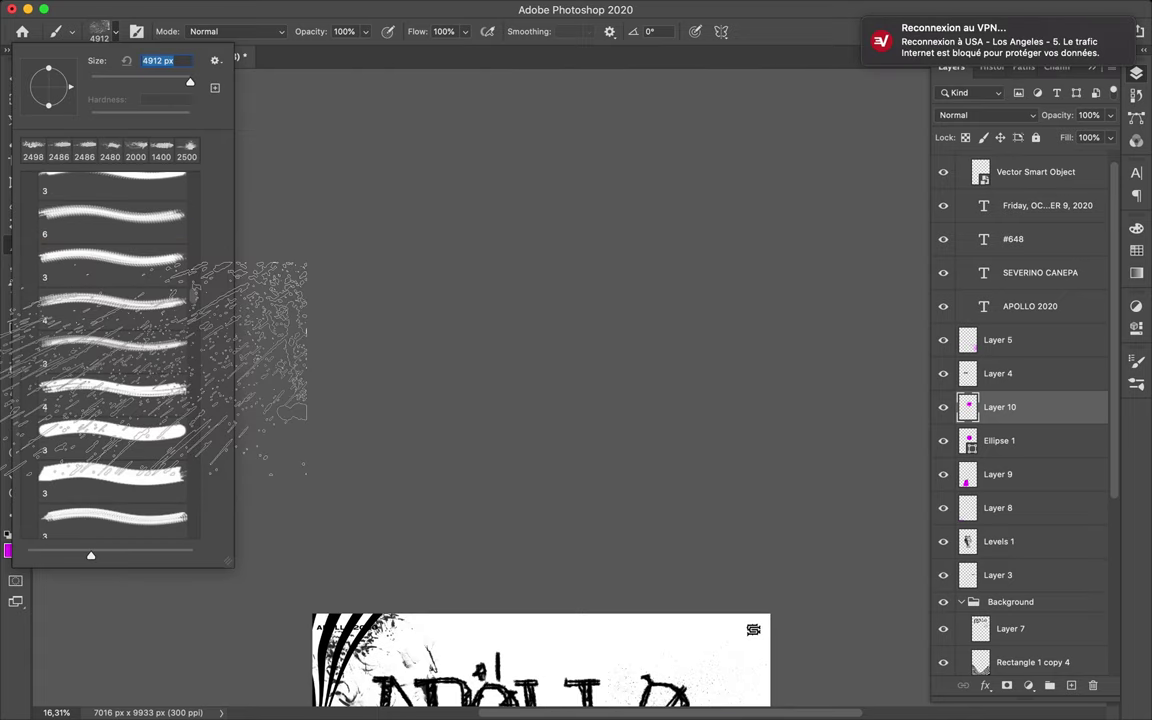
scroll(708, 228, "down", 3)
scroll(640, 390, "down", 8)
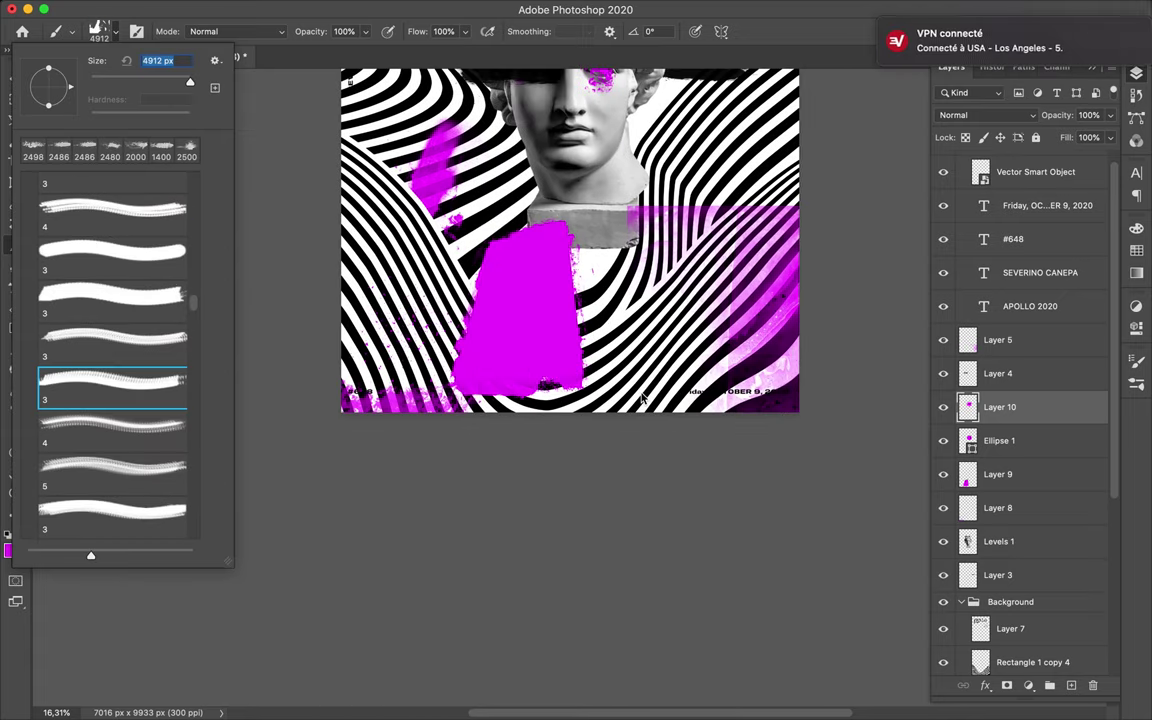
scroll(640, 390, "up", 4)
Step: Reorder Ellipse 1 above Layer 10 and merge the two layers
key("Return")
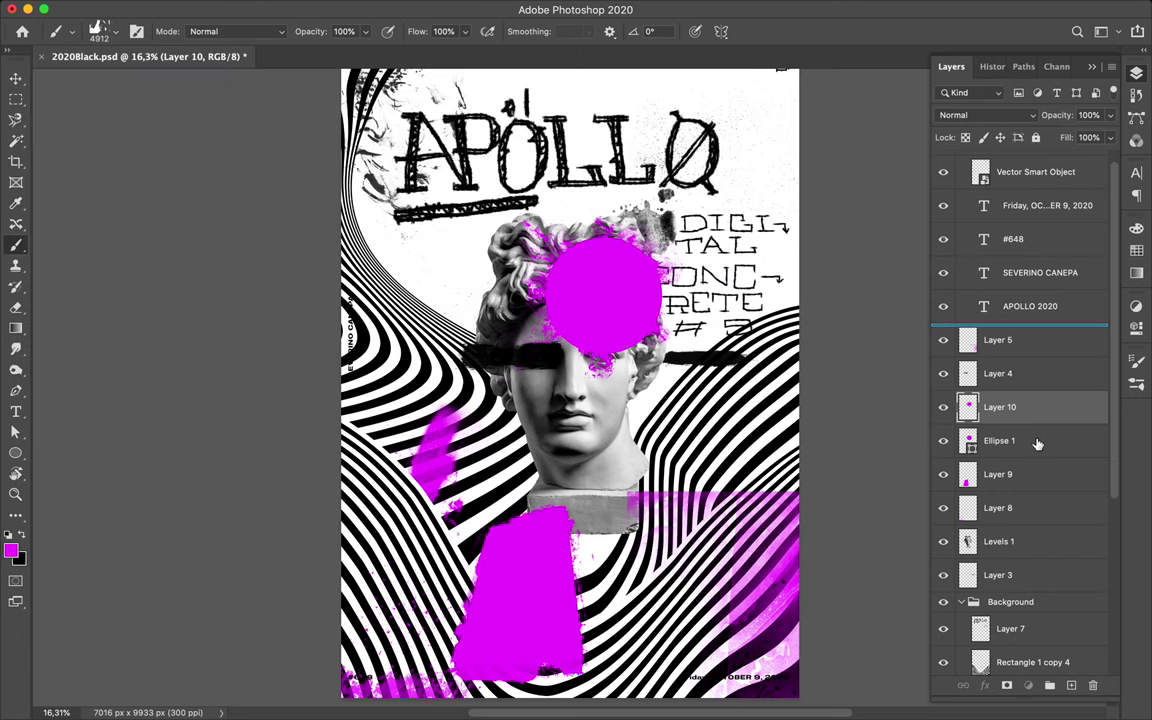
mouse_move(1000, 440)
left_mouse_down()
mouse_move(1000, 356)
mouse_move(1025, 433)
left_mouse_up()
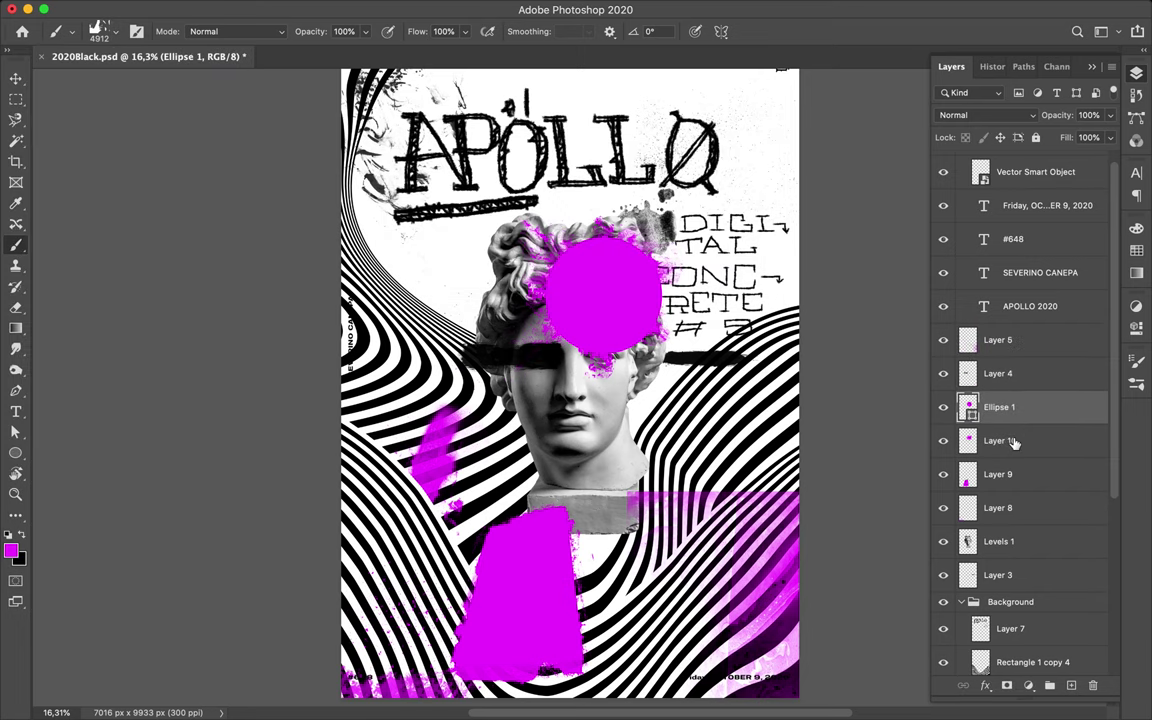
left_click(1013, 441, "shift")
key("ctrl+e")
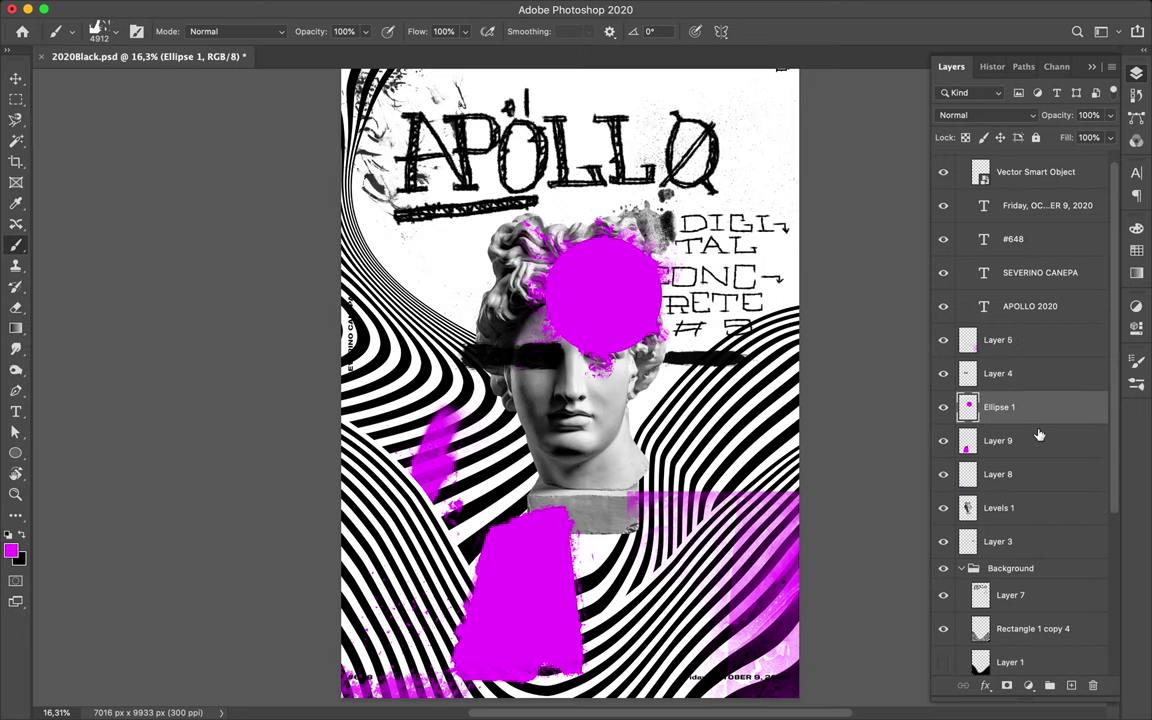
Step: Distort the magenta blob by dragging its corners into a tilted shape and apply
key("ctrl+t")
right_click(570, 232)
left_click(620, 325)
left_click_drag(662, 366, 645, 372)
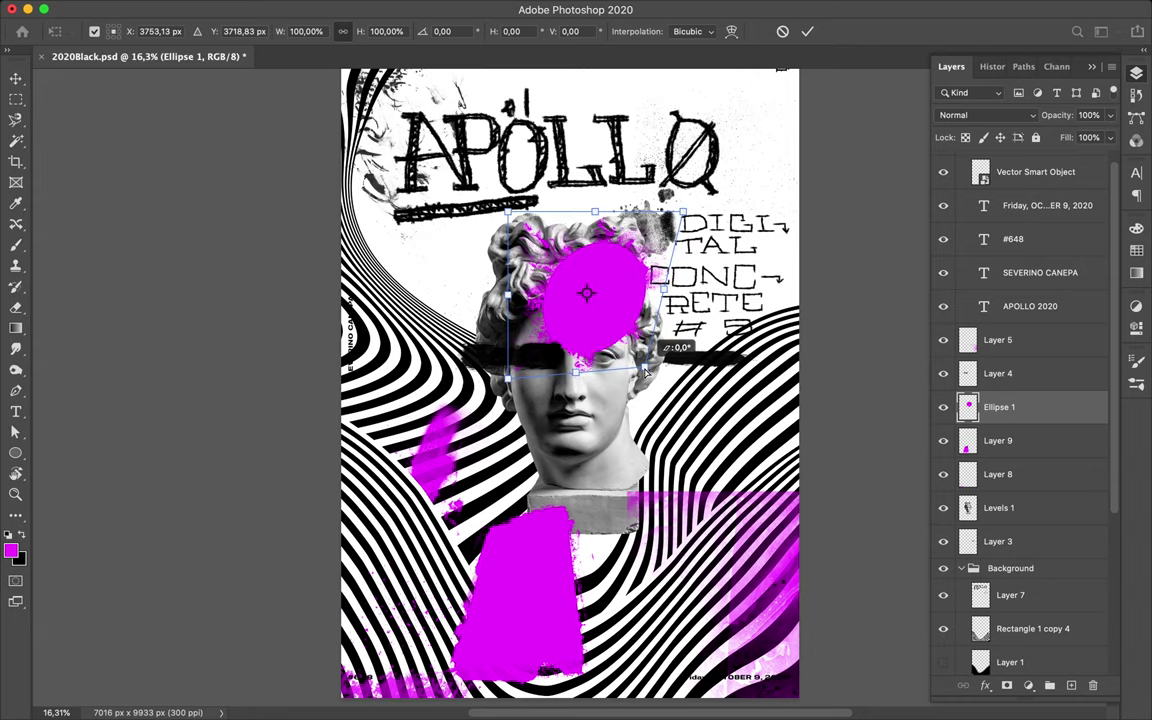
left_click_drag(455, 300, 470, 265)
mouse_move(690, 205)
left_mouse_down()
mouse_move(735, 225)
mouse_move(715, 205)
left_mouse_up()
mouse_move(586, 218)
left_mouse_down()
mouse_move(628, 215)
mouse_move(633, 291)
left_mouse_up()
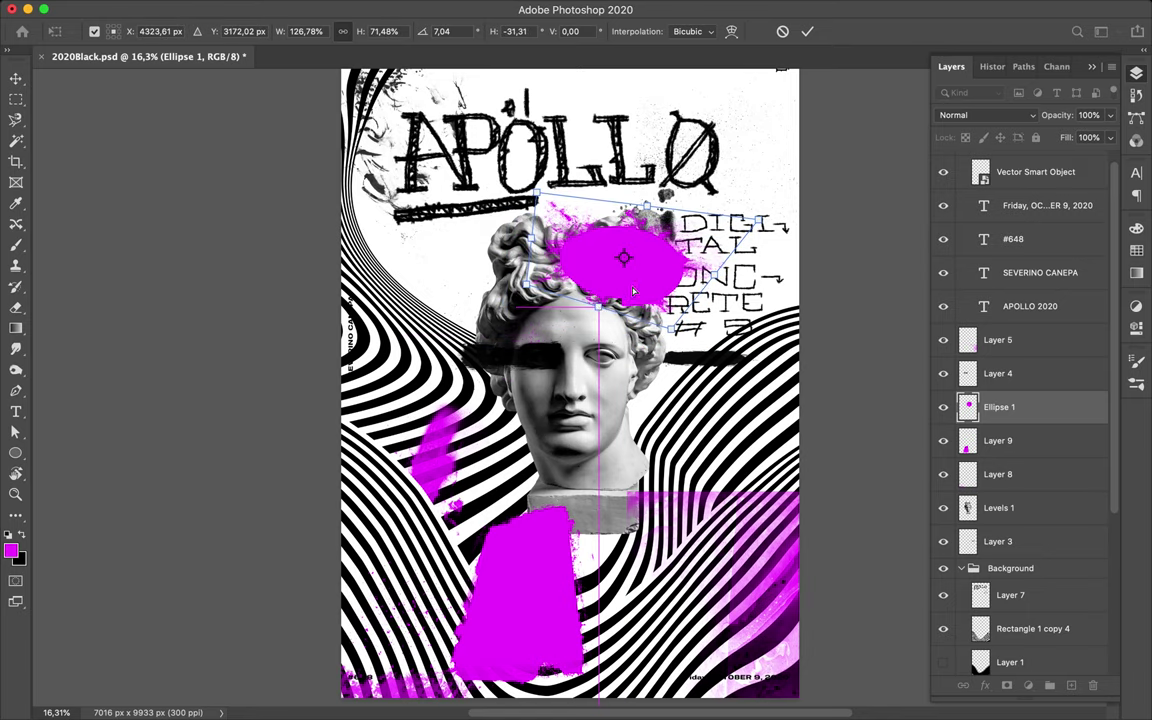
key("Return")
Step: Move Ellipse 1 just above Layer 0 and place the blob behind APOLLO's final letters
scroll(1020, 380, "down", 5)
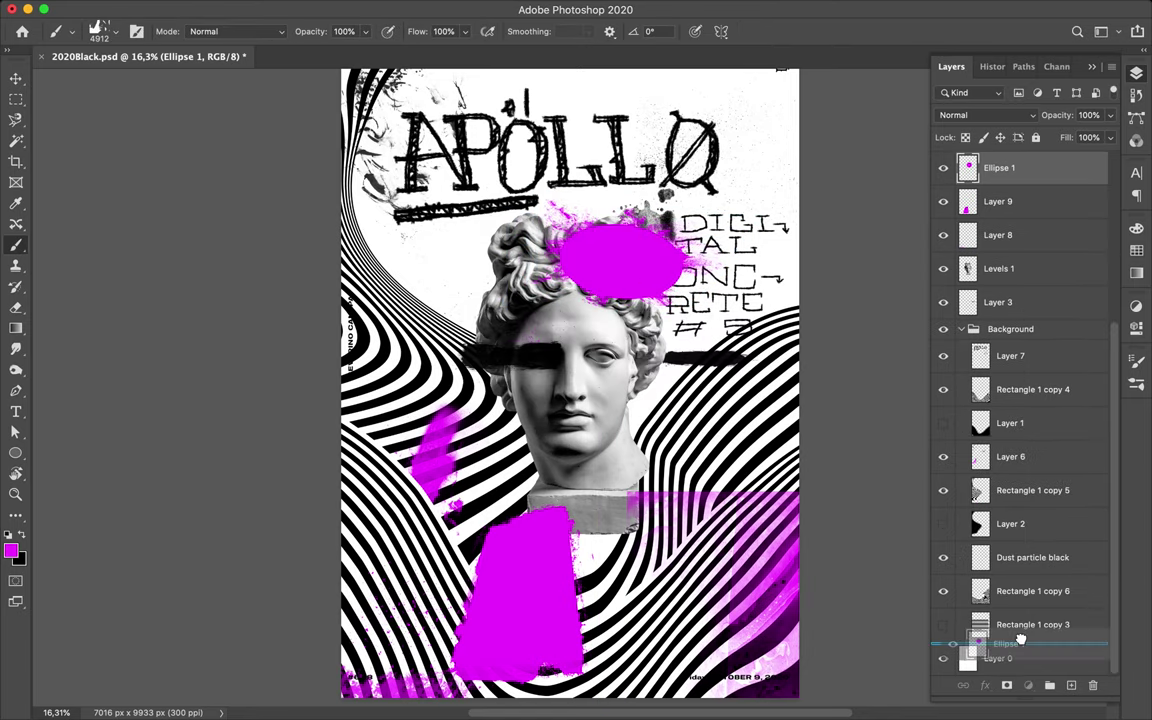
left_click_drag(1010, 165, 990, 640)
key("v")
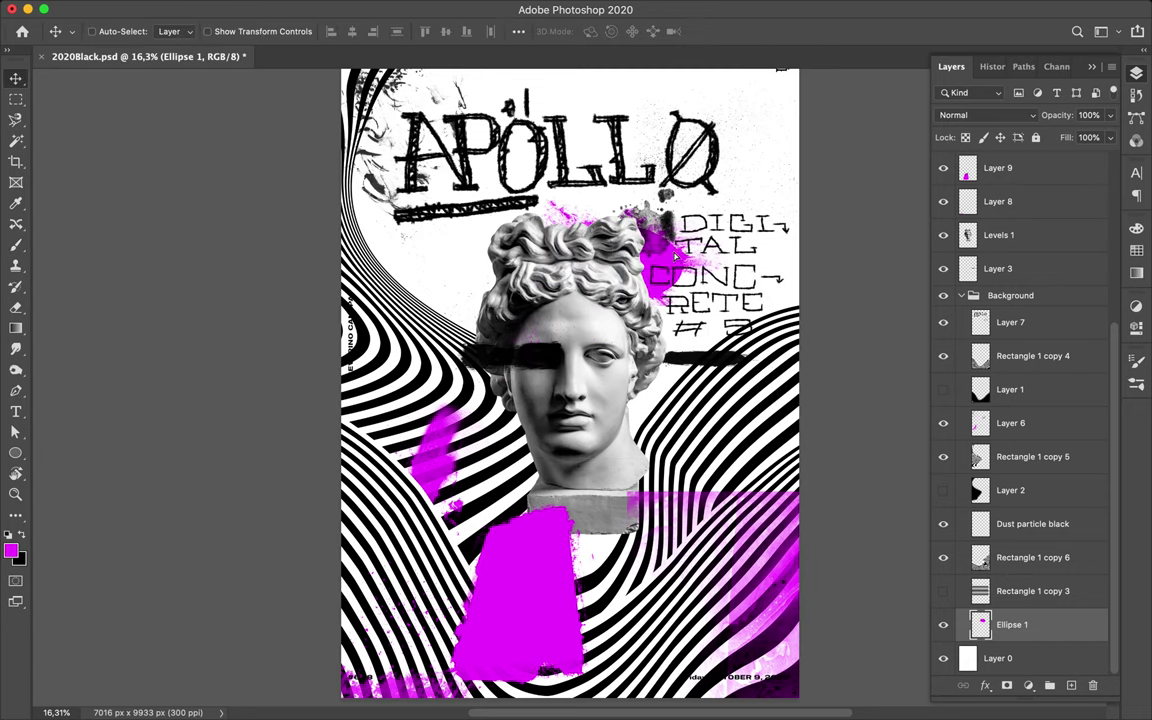
mouse_move(609, 230)
left_mouse_down()
mouse_move(638, 200)
mouse_move(697, 292)
mouse_move(670, 145)
left_mouse_up()
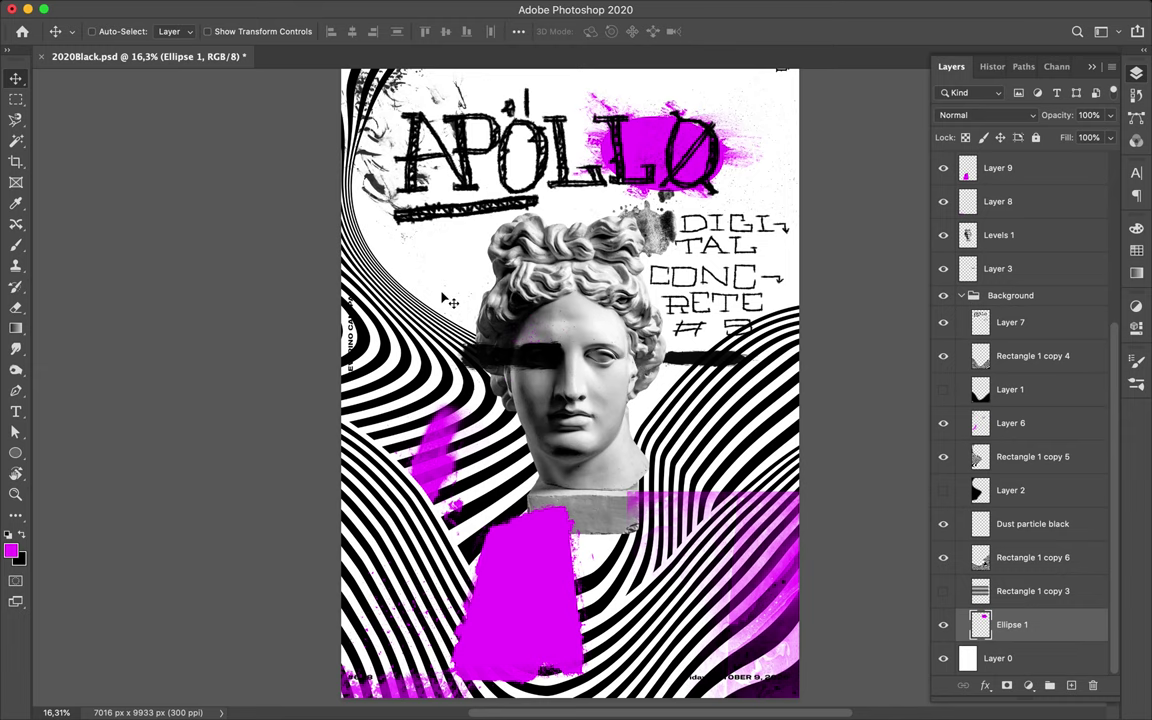
key("ctrl+0")
Step: Add a new layer above Layer 7 and choose the Pencil Brush preset
left_click(1010, 322)
key("ctrl+shift+alt+n")
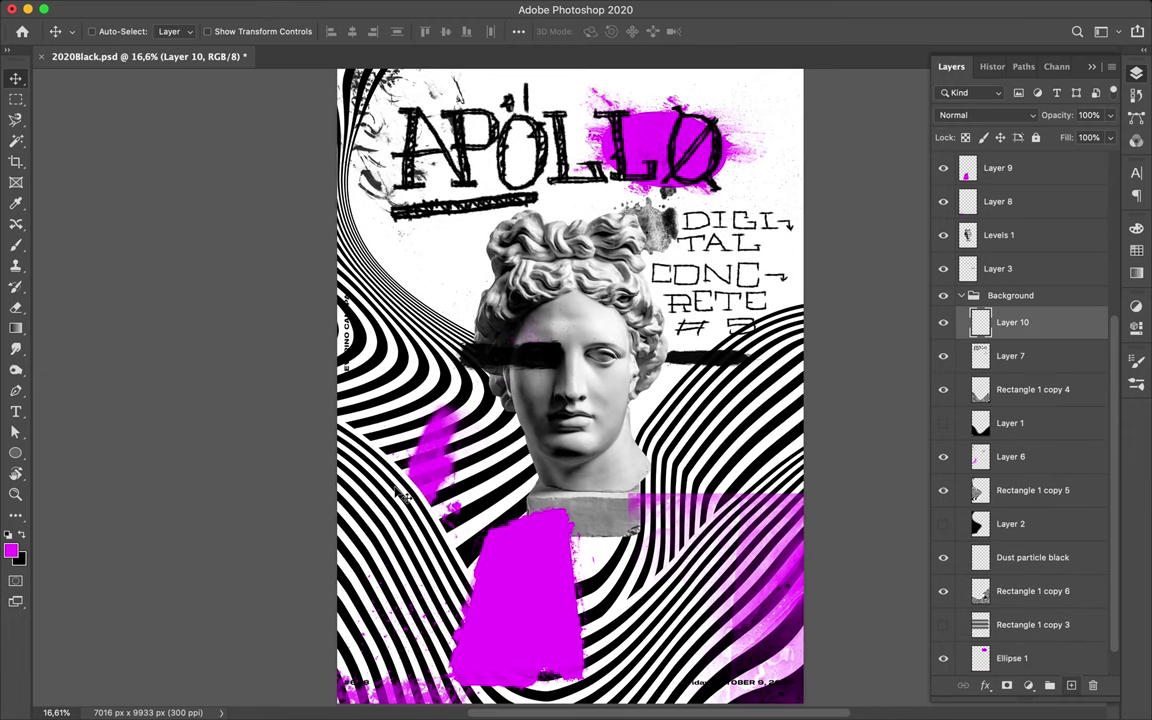
key("b")
left_click(115, 37)
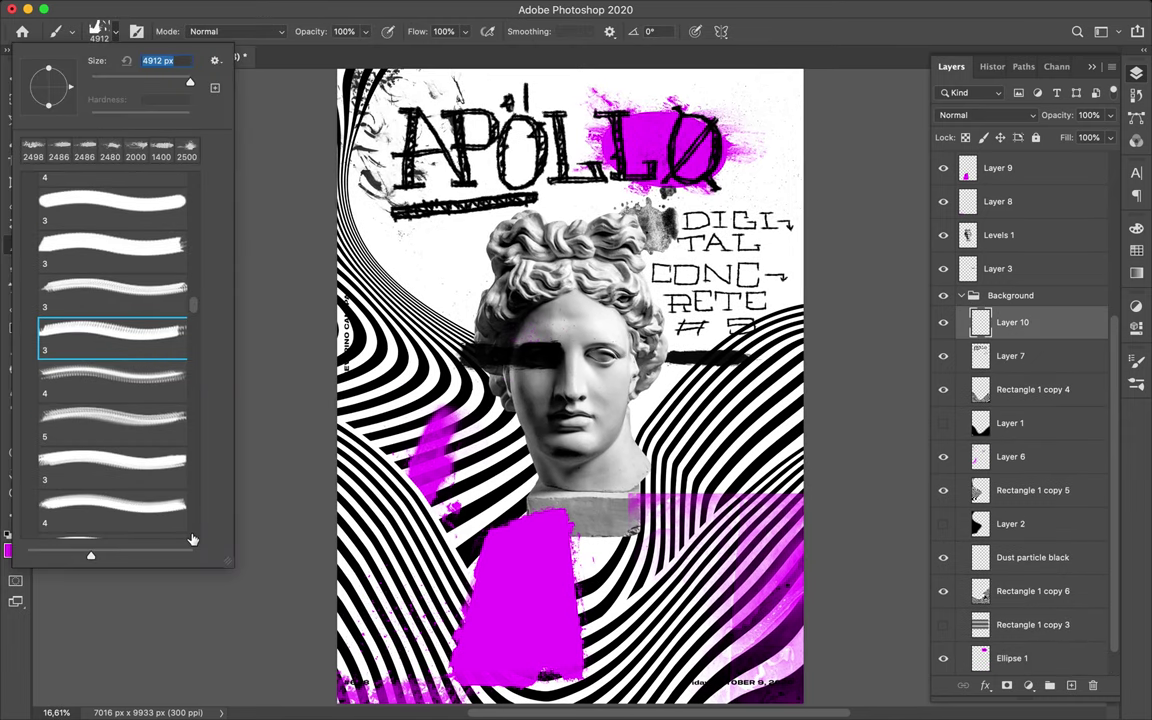
scroll(185, 510, "down", 5)
scroll(173, 476, "down", 5)
scroll(185, 530, "down", 5)
scroll(132, 325, "down", 5)
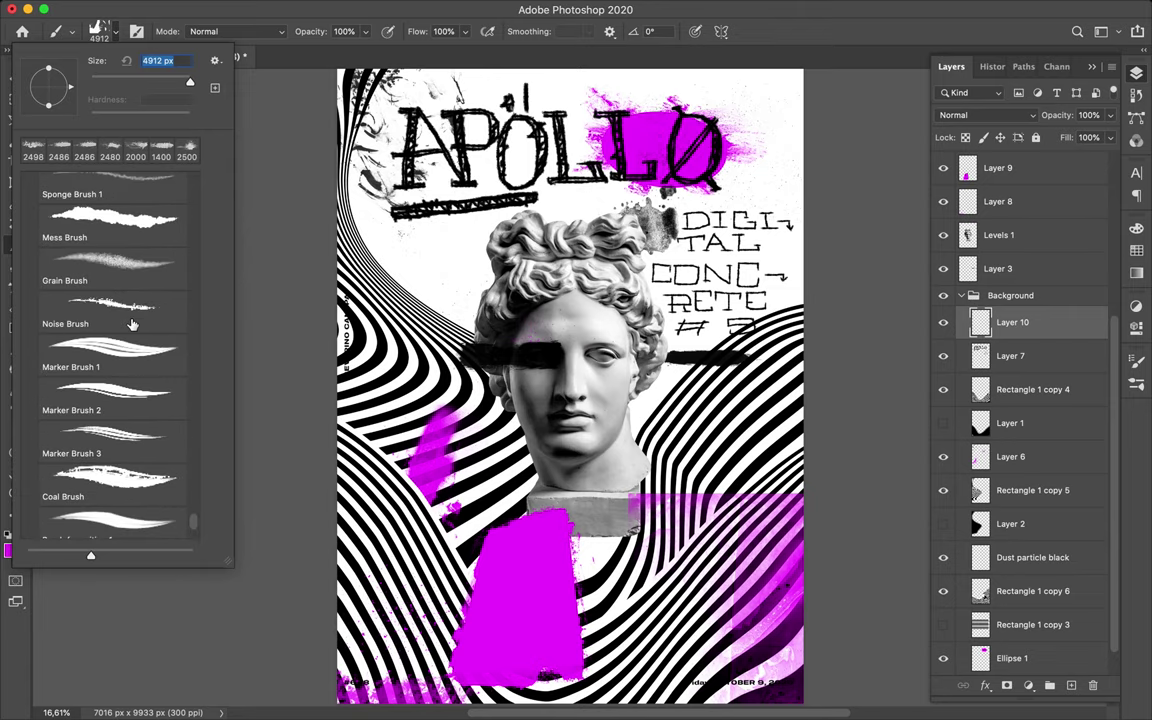
scroll(132, 325, "up", 3)
scroll(125, 310, "up", 3)
scroll(119, 298, "up", 2)
left_click(114, 238)
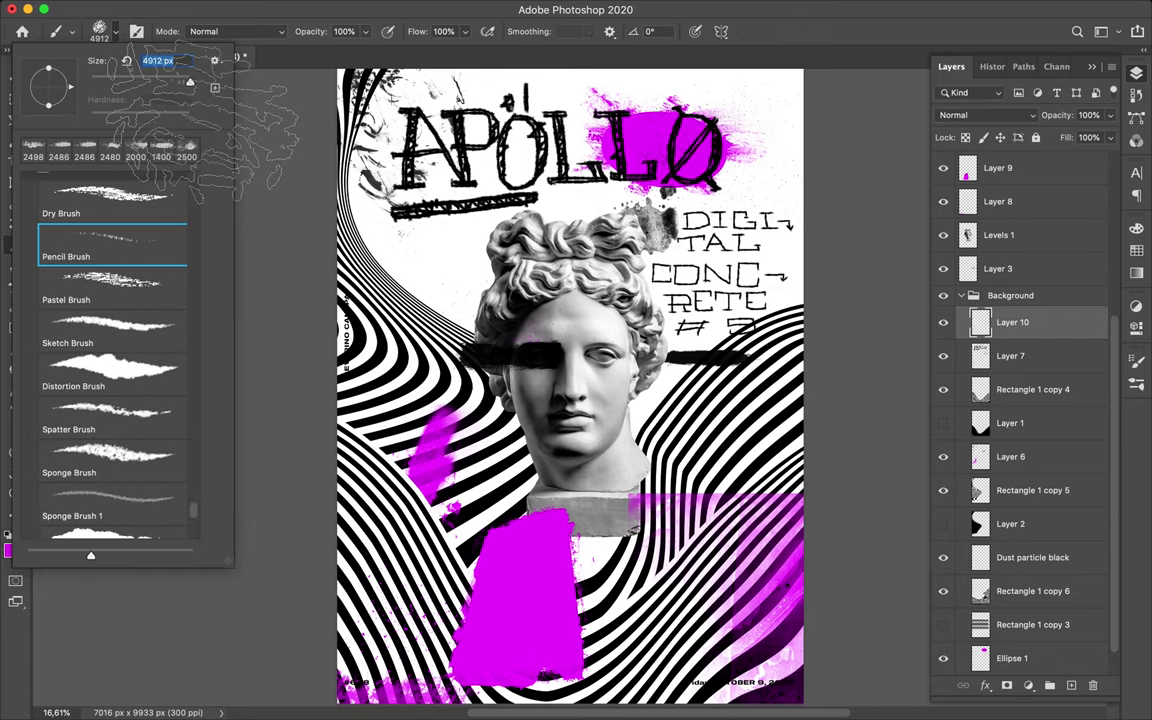
Step: Shrink the Pencil Brush to about 100 px and hand-draw magenta 648 at lower left
left_click_drag(190, 81, 127, 86)
scroll(350, 170, "up", 5)
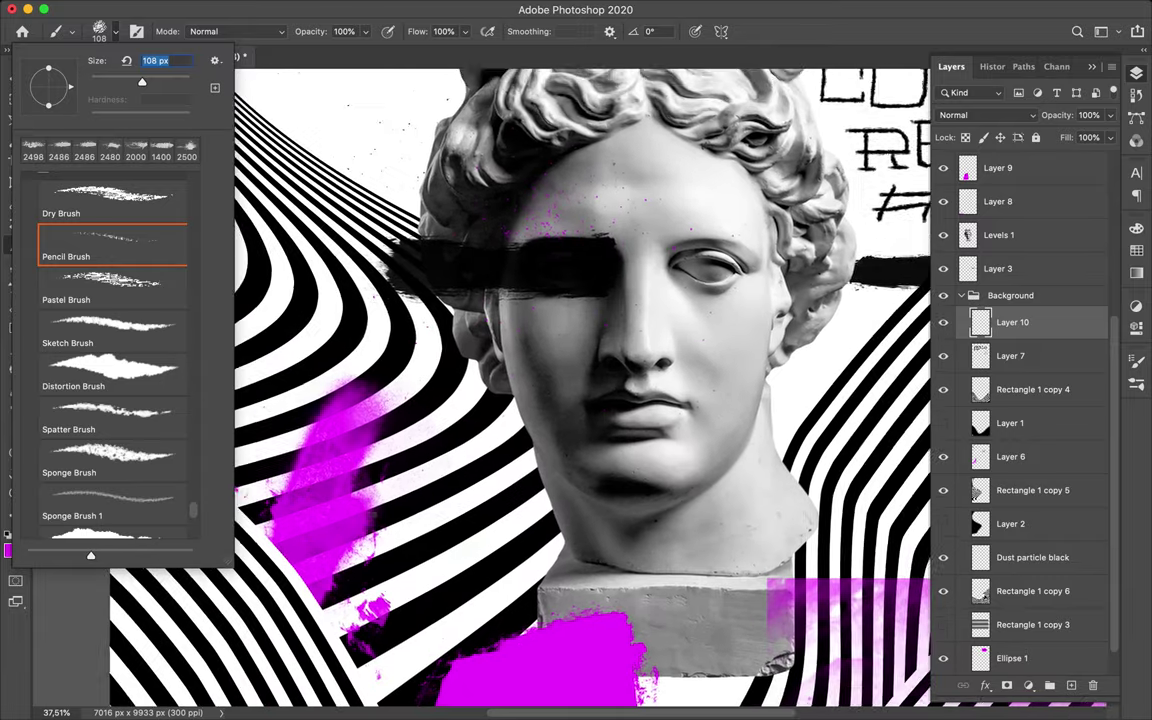
key("Return")
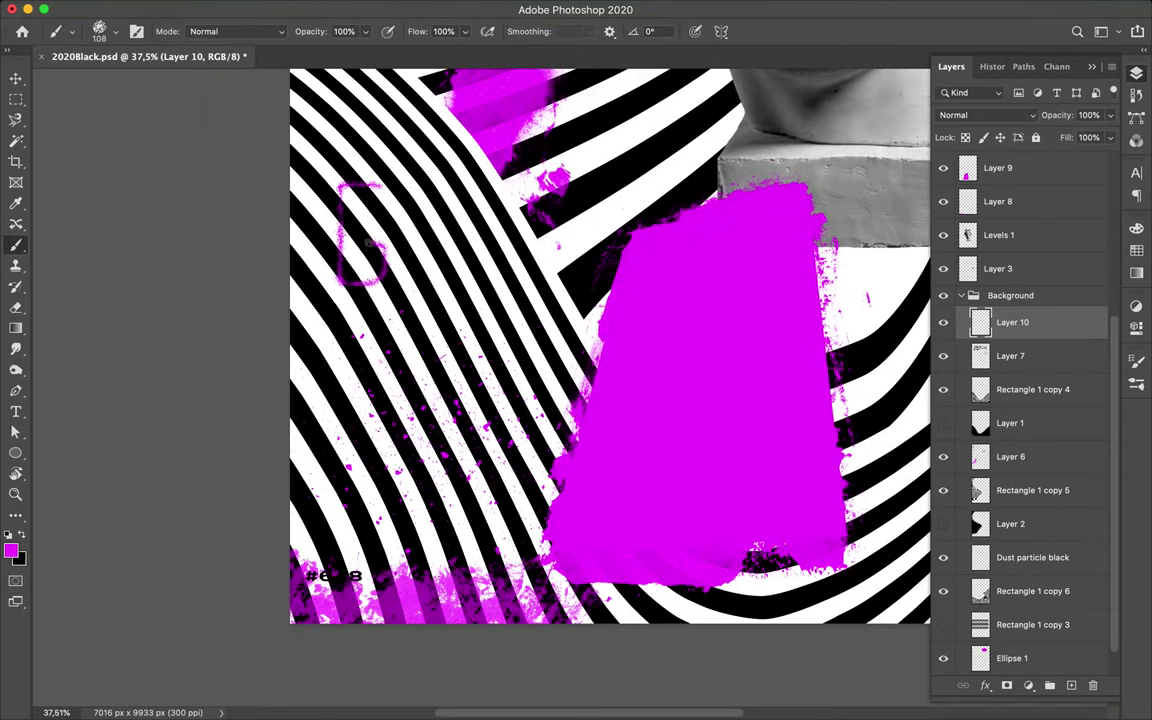
left_click_drag(439, 188, 439, 299)
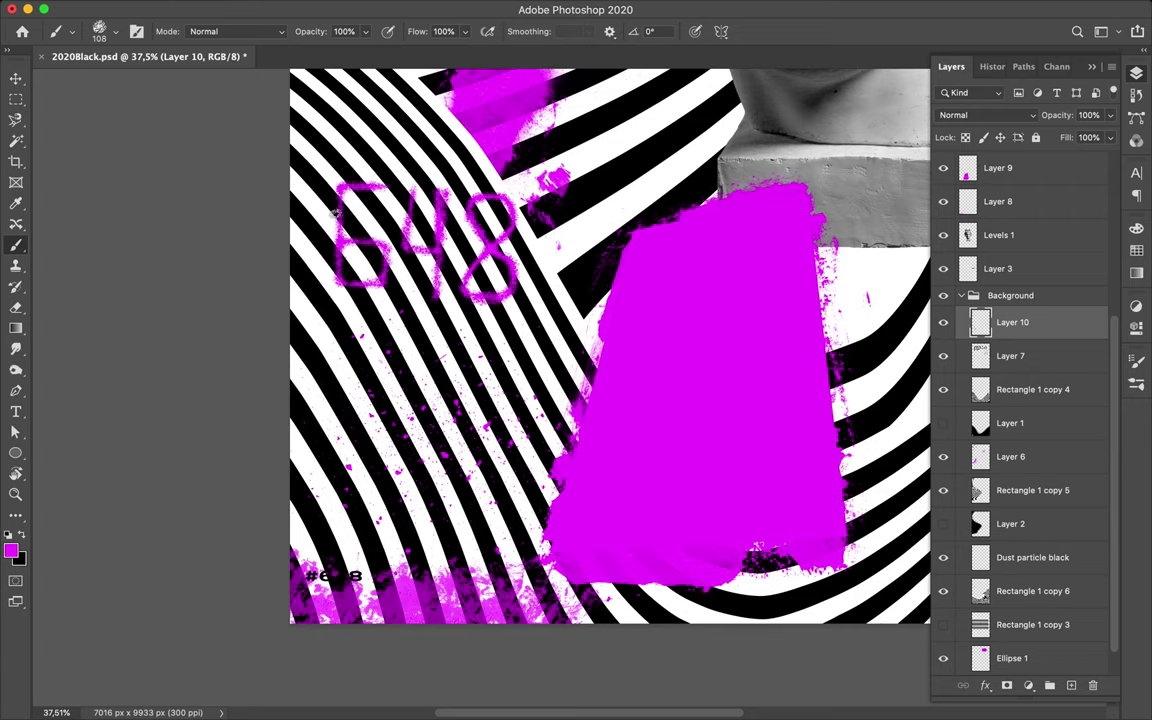
Step: Scale the 648 drawing down with Free Transform
key("v")
type("648v")
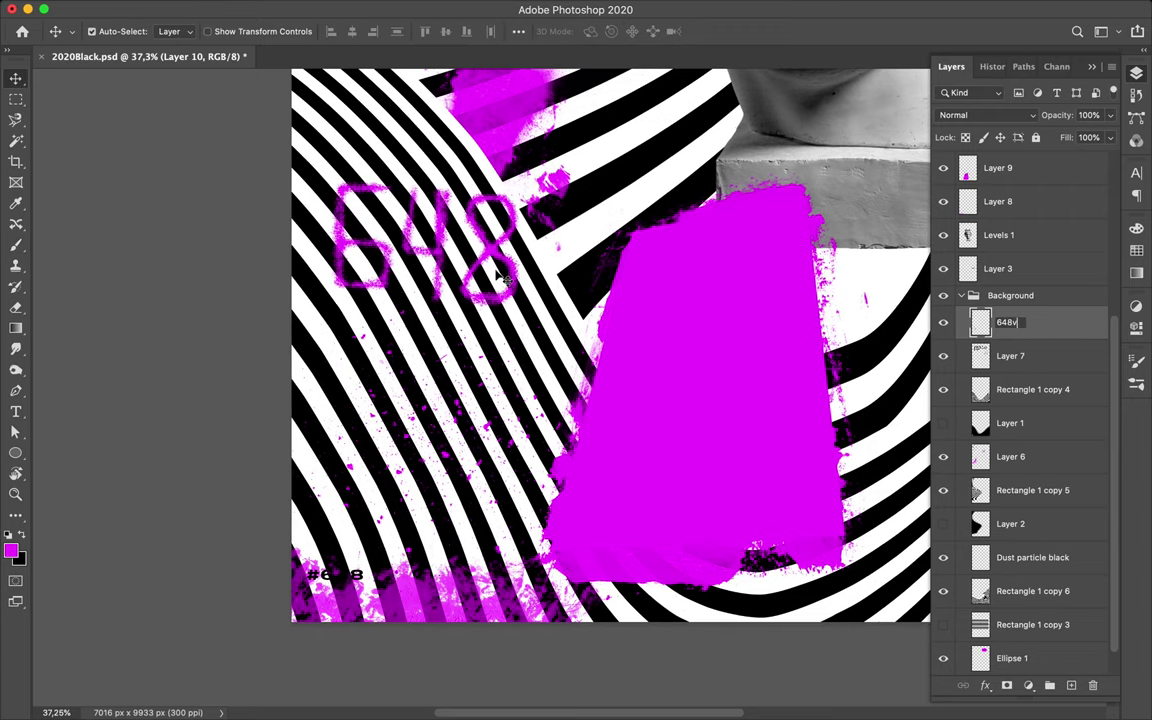
key("ctrl+t")
left_click_drag(512, 292, 470, 285)
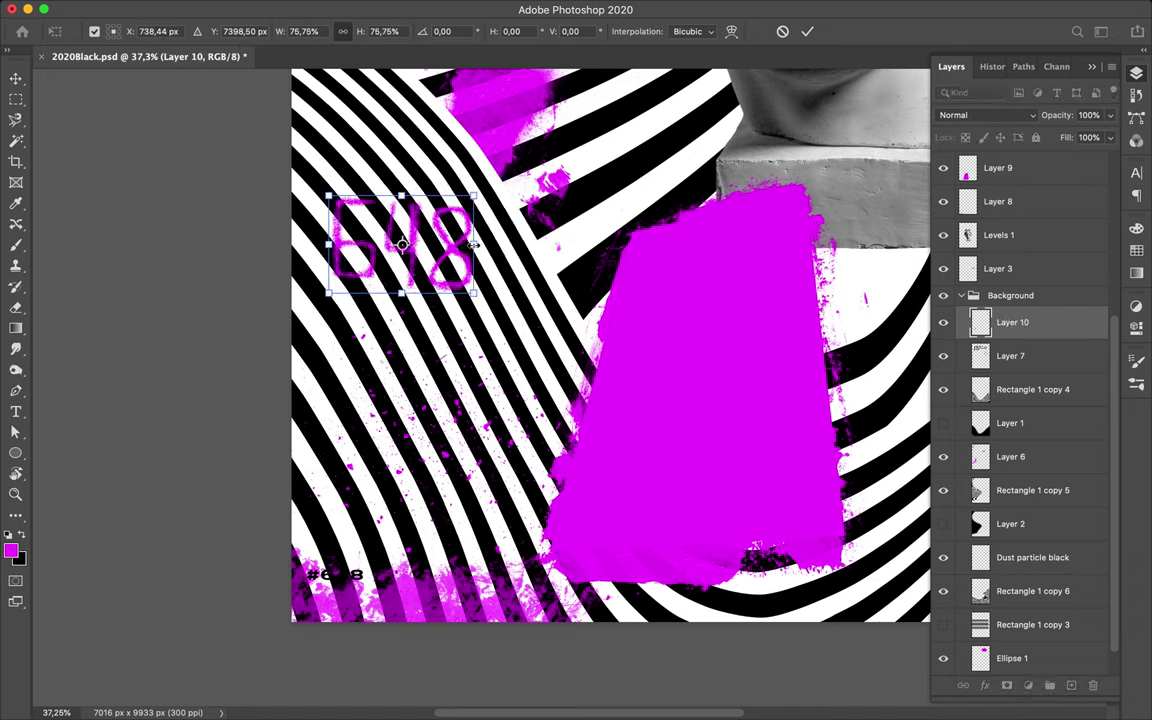
key("Return")
Step: On a new layer beneath 648, stamp a dark Formless_grunge_stripe patch behind it
key("ctrl+shift+alt+n")
key("b")
left_click(106, 33)
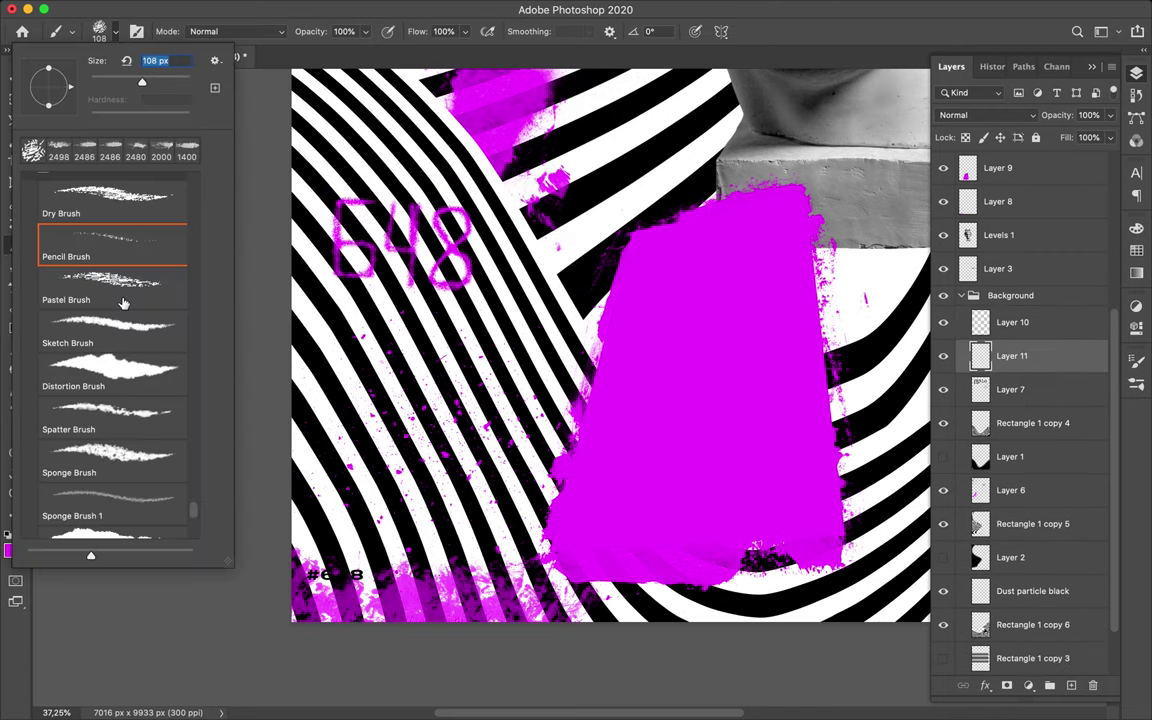
scroll(123, 303, "down", 10)
scroll(123, 303, "down", 5)
left_click(123, 290)
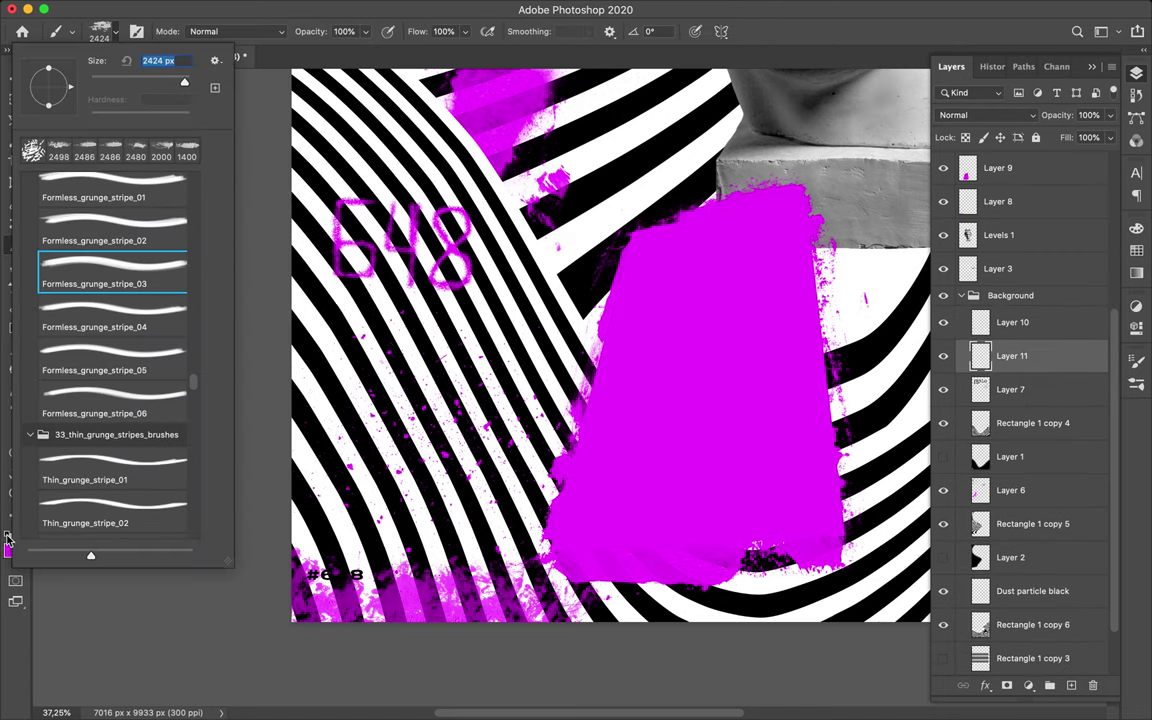
key("Return")
left_click(320, 265)
Step: Add another empty layer and reduce the brush to a small size for painting
key("v")
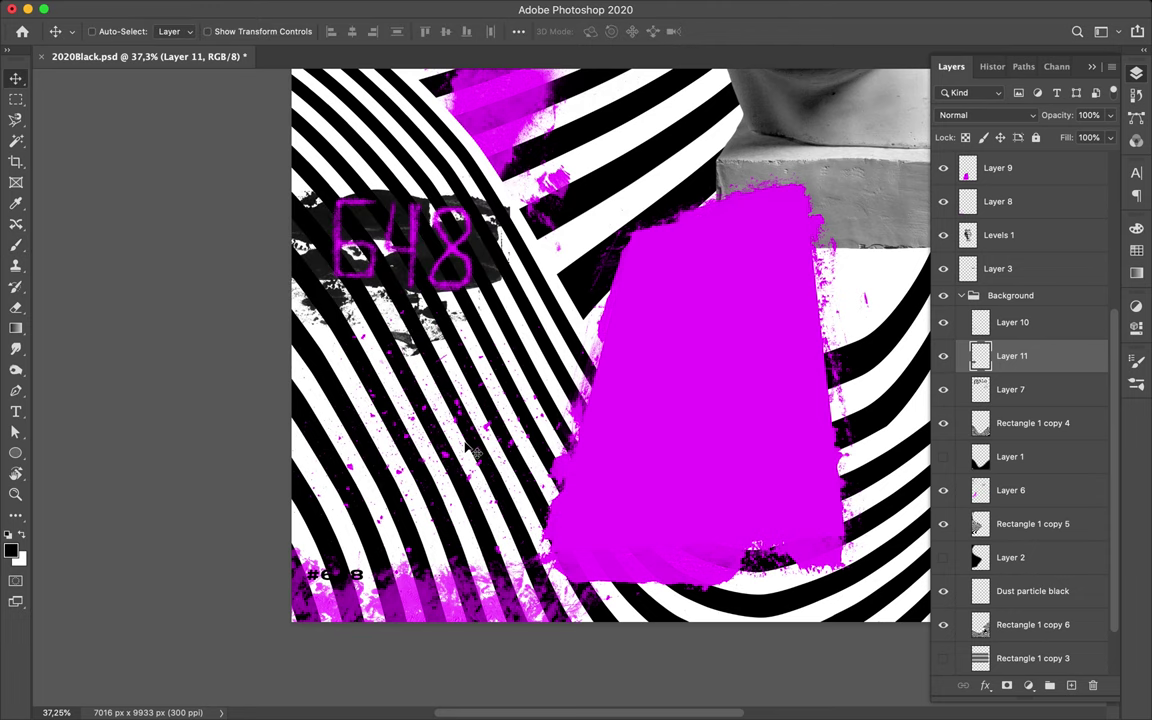
scroll(468, 448, "right", 10)
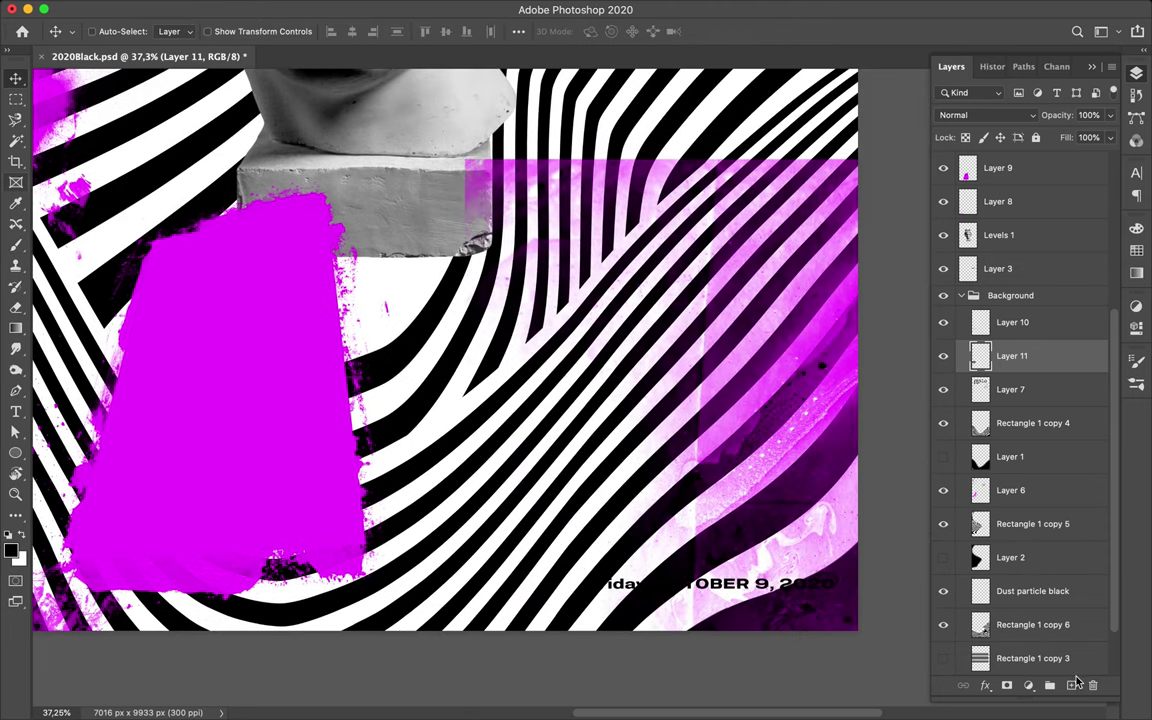
left_click(1071, 685)
key("b")
left_click(106, 33)
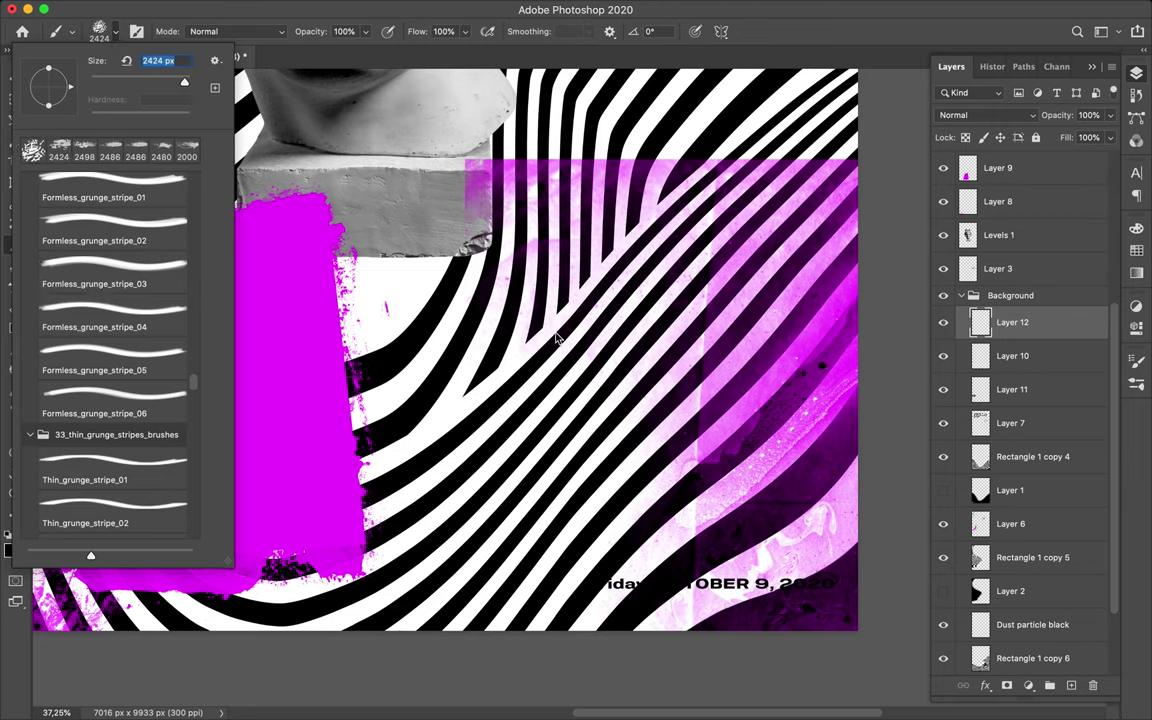
left_click_drag(184, 81, 119, 86)
key("Return")
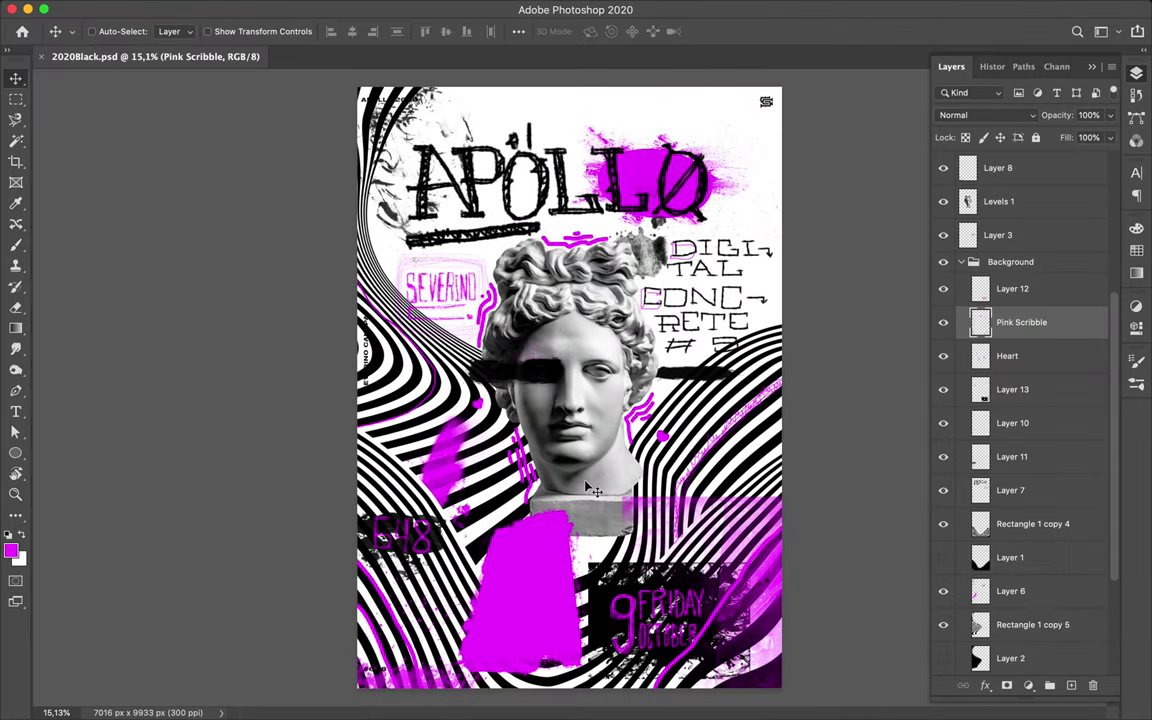
Step: Mask Layer 9 to the bust outline and add a new layer above it
left_click(967, 201, "super")
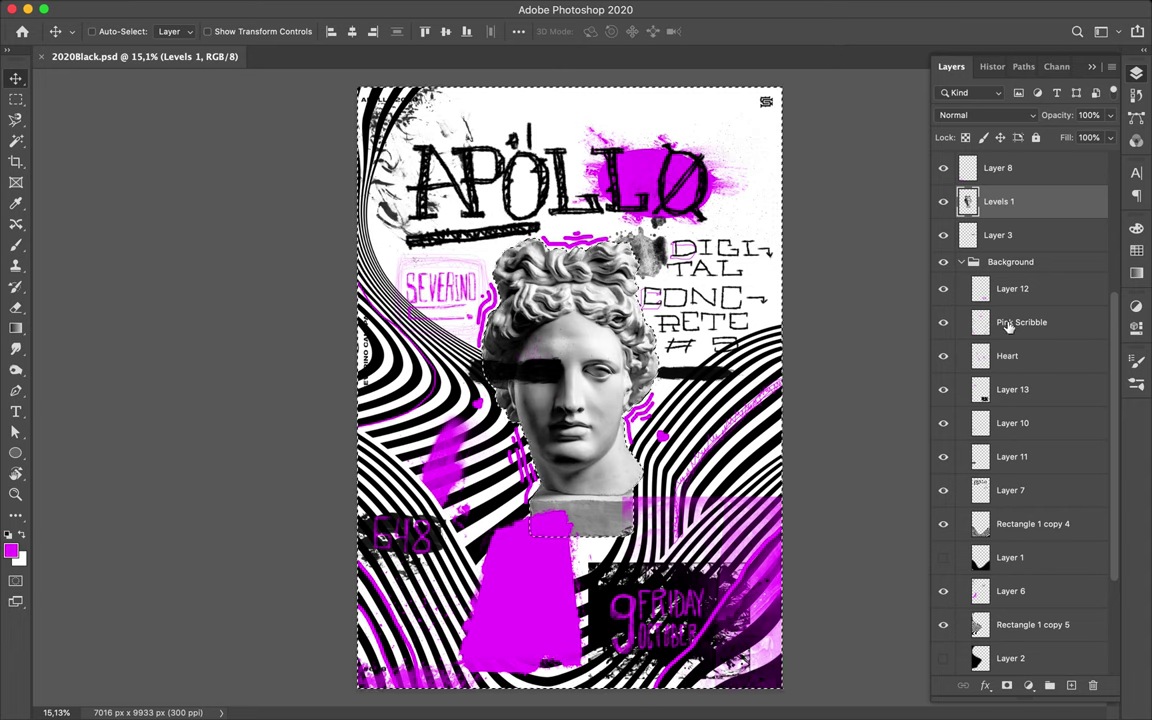
left_click(519, 570)
left_click(1000, 200)
left_click(1006, 685)
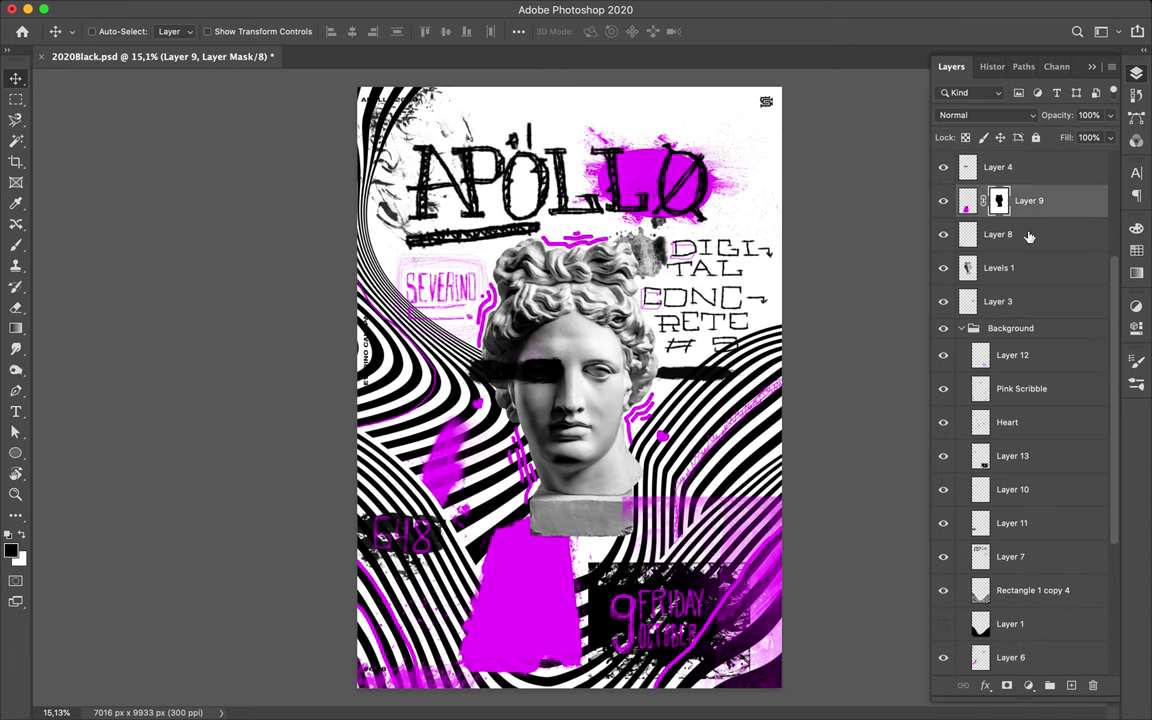
left_click(967, 301)
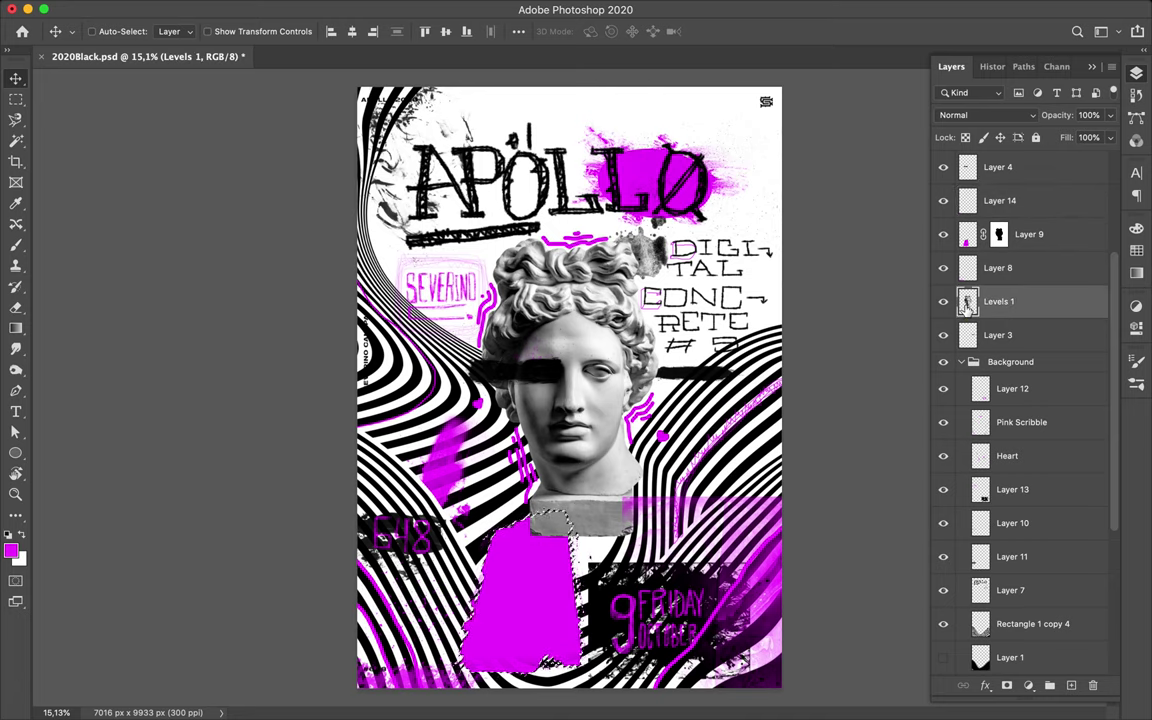
Step: Enlarge the brush to 396 px and move up to Layer 14
key("b")
left_click(100, 31)
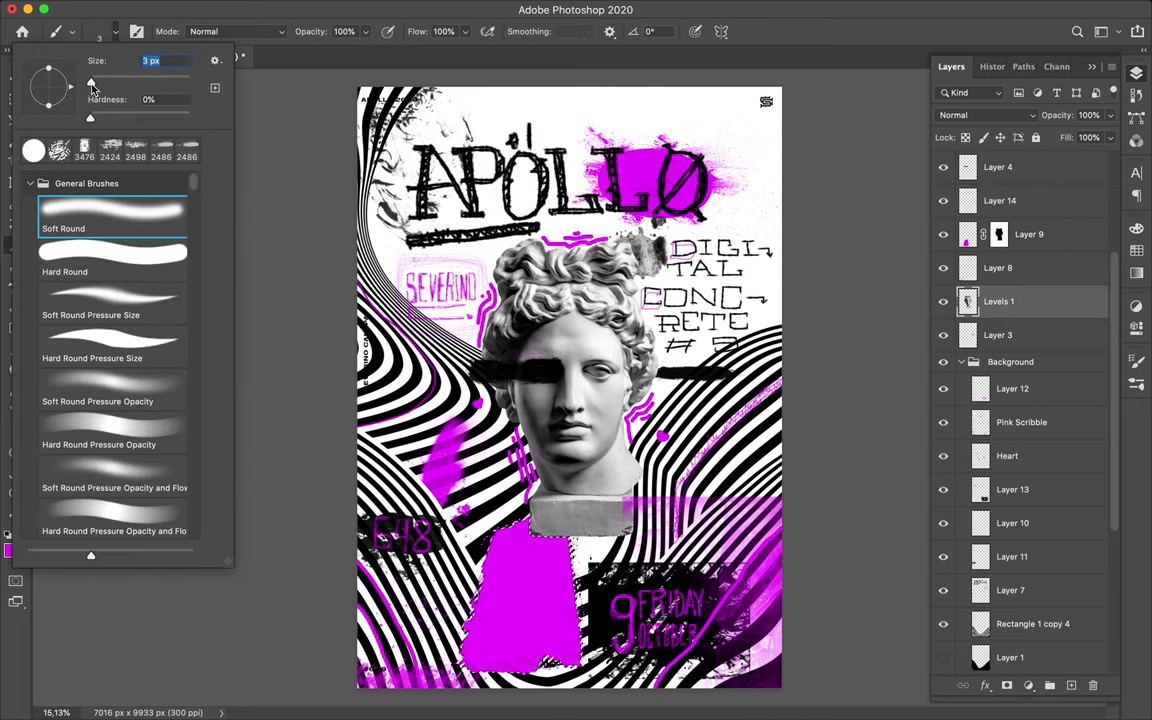
left_click_drag(91, 84, 175, 83)
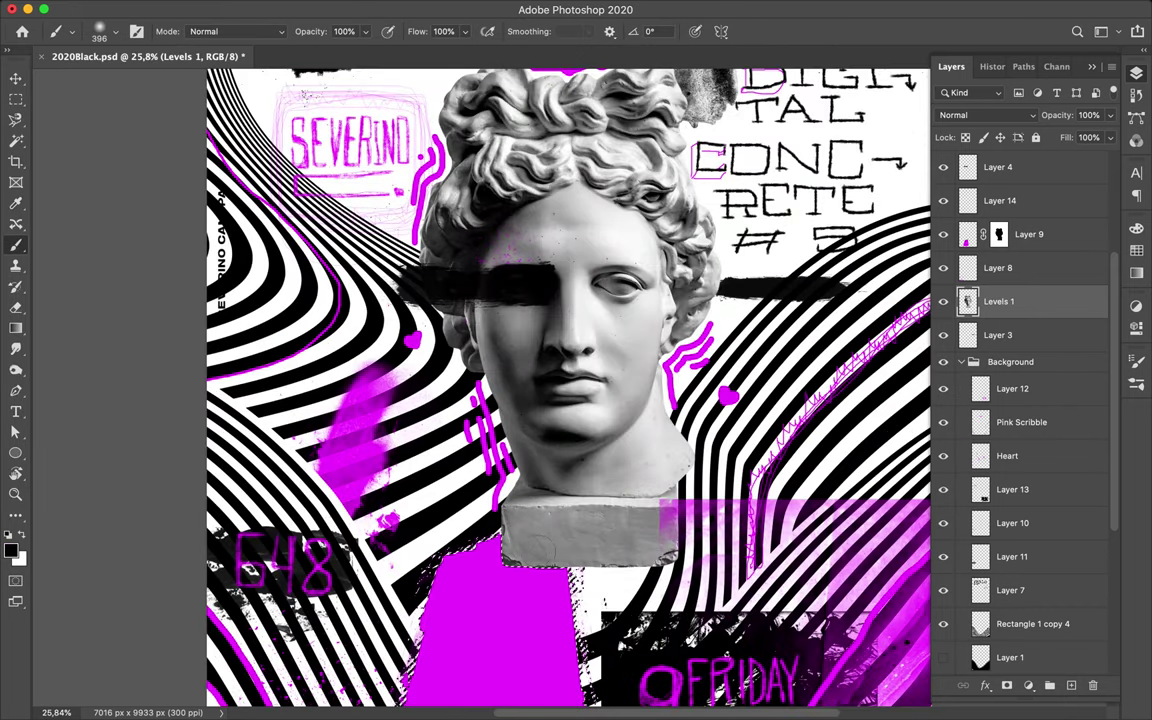
key("alt+bracketright")
key("alt+bracketright")
key("alt+bracketright")
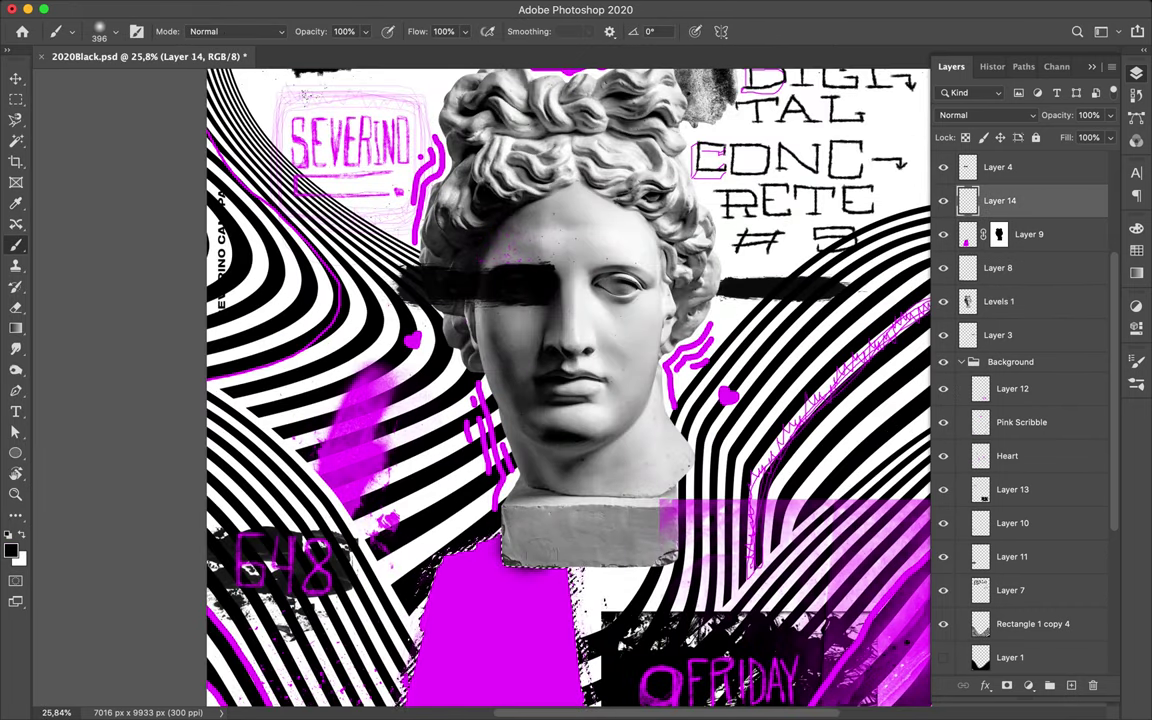
key("v")
scroll(585, 352, "down", 3)
scroll(585, 352, "up", 2)
scroll(585, 352, "up", 2)
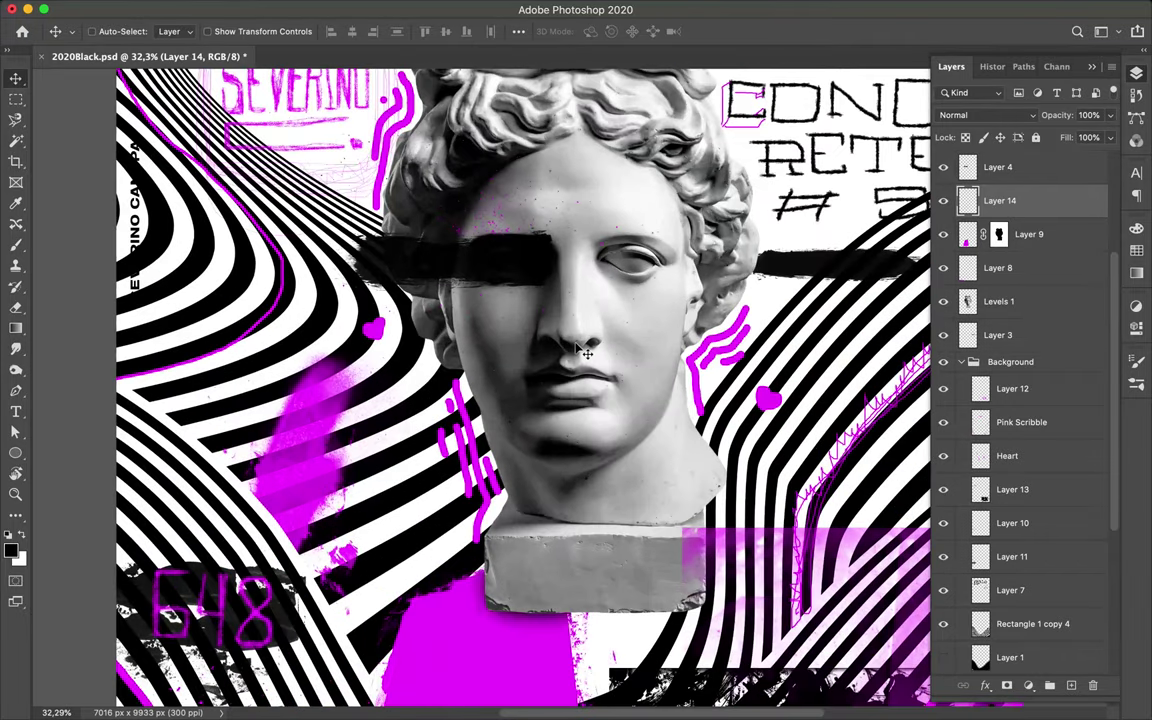
Step: Add a new empty layer and set up a hard round brush in magenta
key("alt+bracketleft")
key("alt+bracketleft")
key("alt+bracketleft")
key("ctrl+shift+alt+n")
key("b")
left_click(115, 31)
left_click(60, 249)
key("Return")
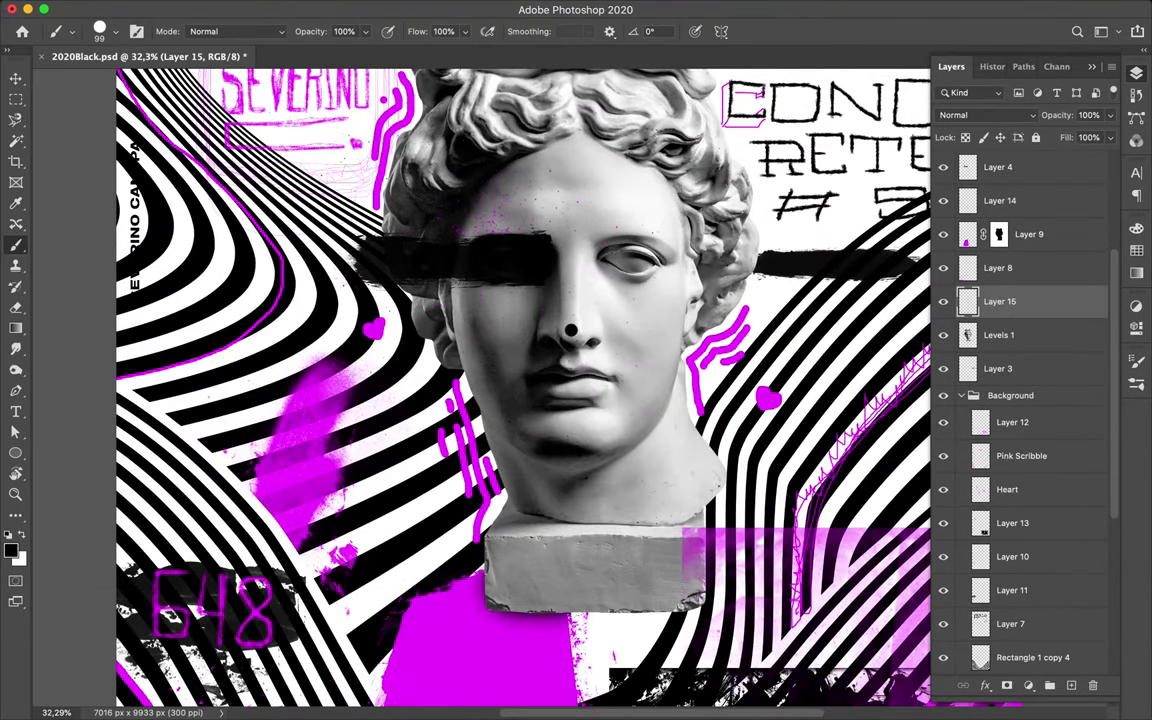
left_click(1136, 250)
scroll(570, 385, "up", 3)
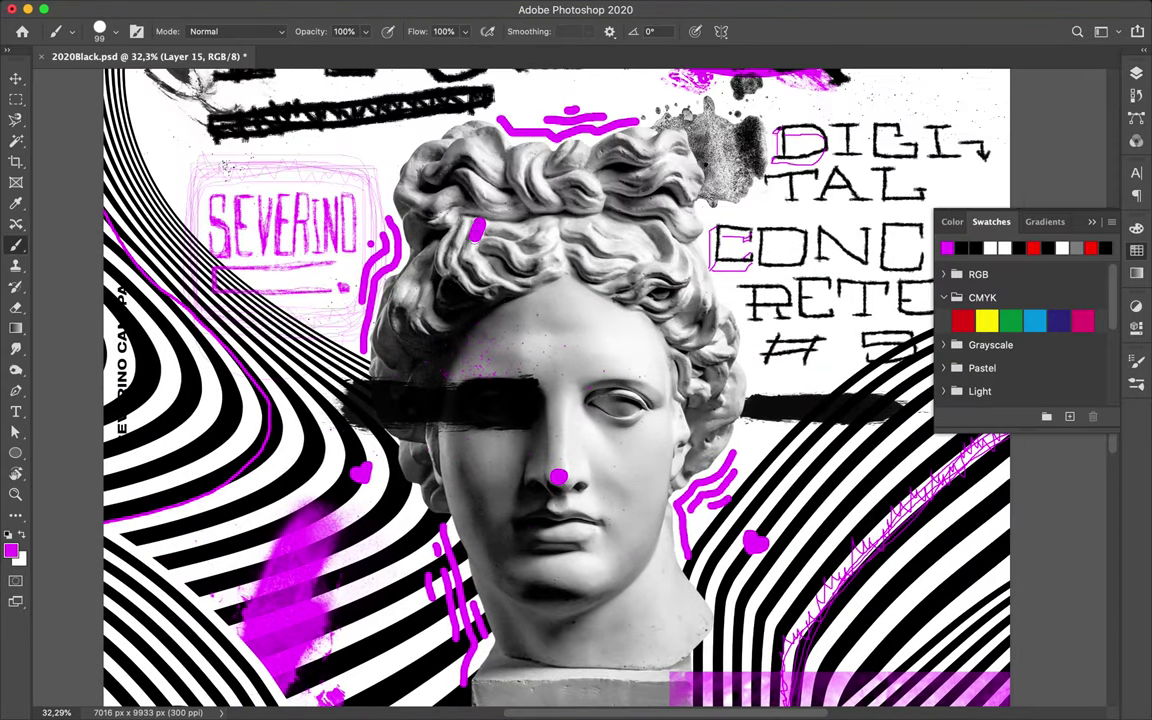
Step: Paint magenta squiggles above the right eyebrow and across the upper, lower and left hair
mouse_move(645, 252)
left_mouse_down()
mouse_move(570, 235)
mouse_move(461, 179)
left_mouse_up()
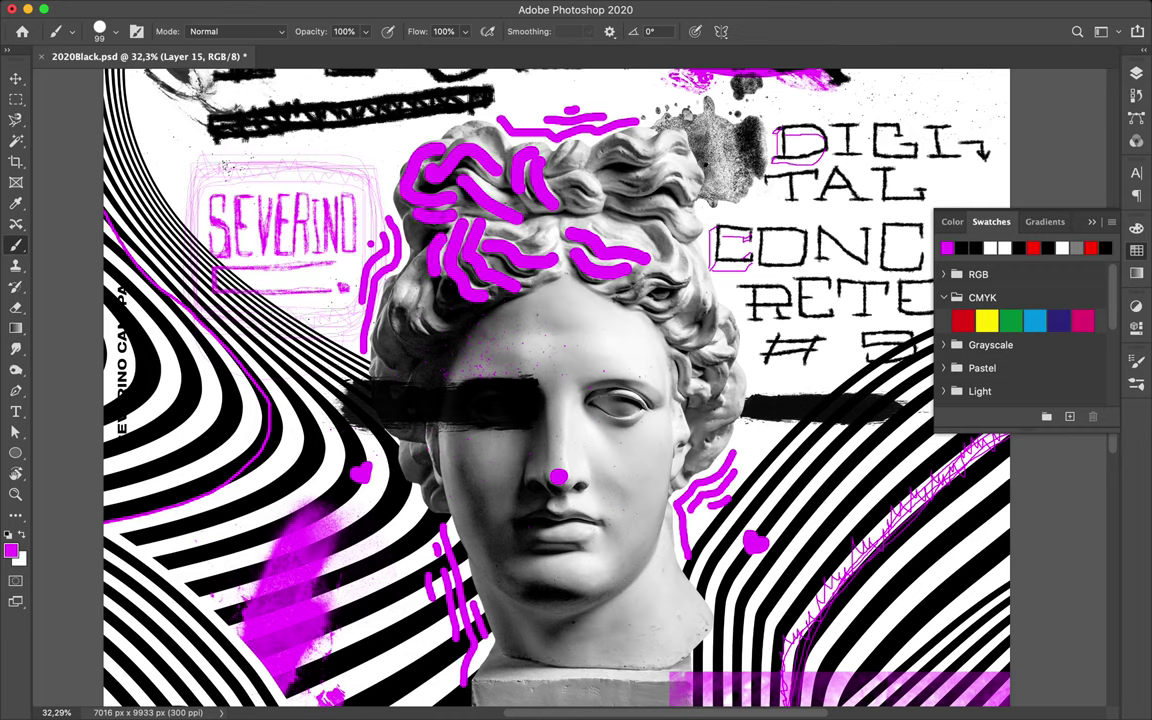
left_click_drag(608, 198, 690, 234)
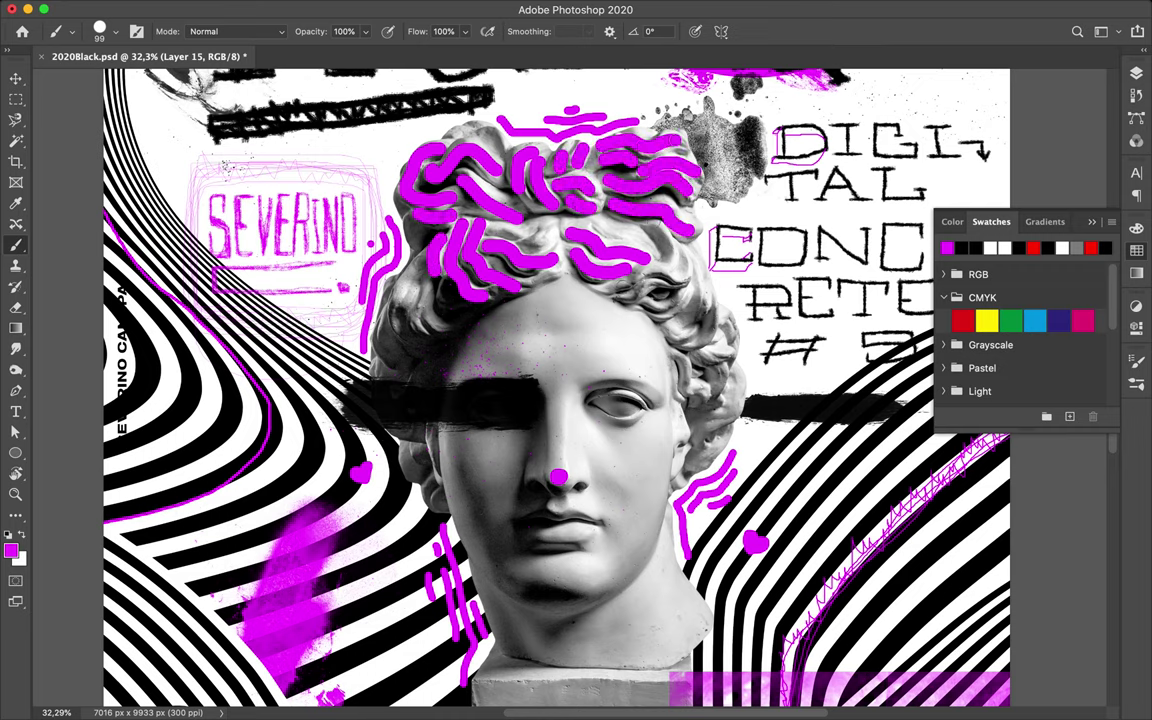
mouse_move(616, 287)
left_mouse_down()
mouse_move(690, 270)
mouse_move(688, 332)
left_mouse_up()
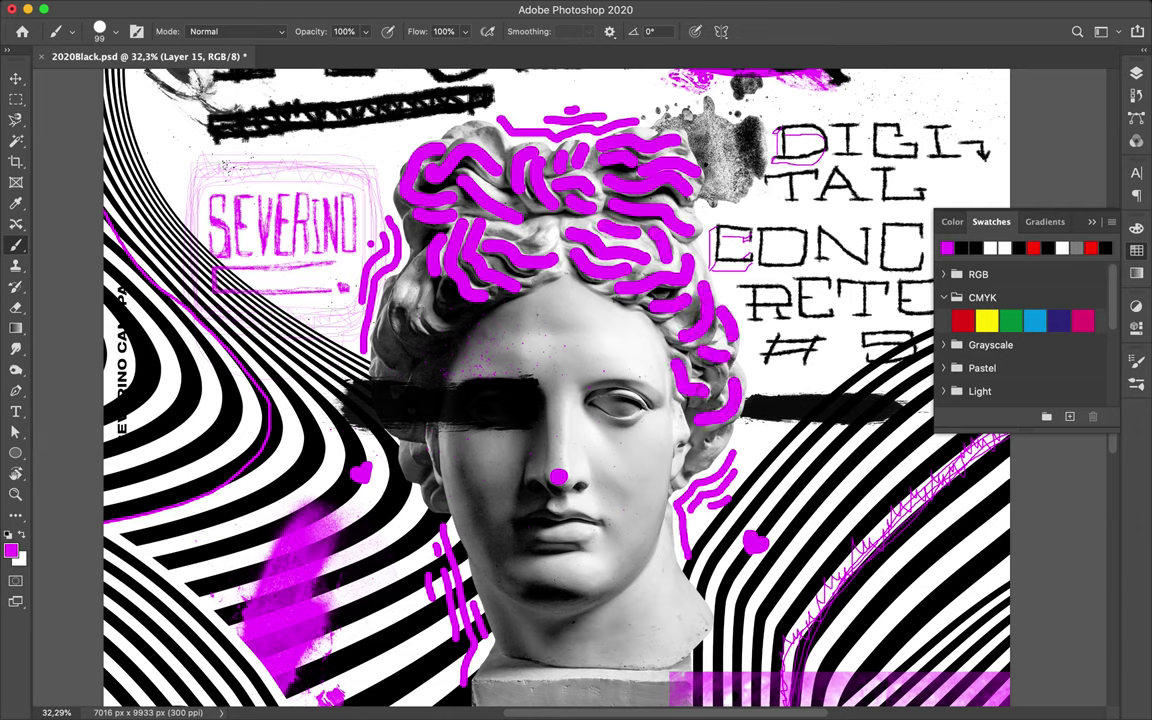
left_click_drag(417, 277, 403, 338)
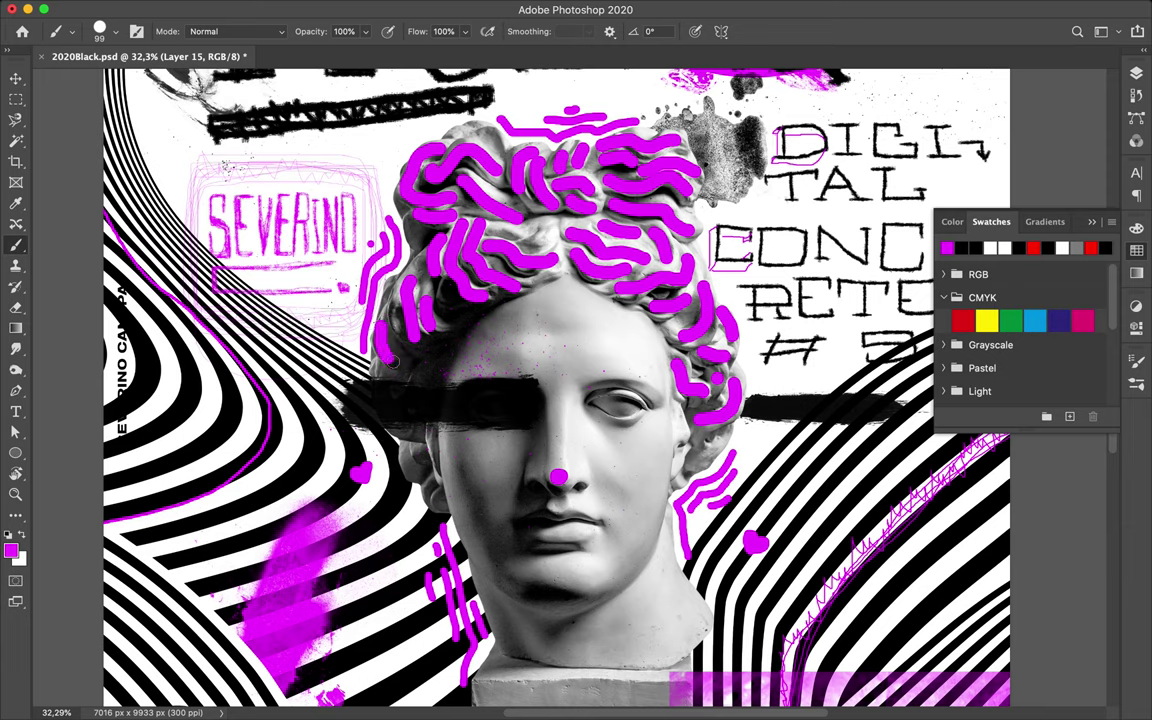
Step: Select Layer 3 and add a new empty Layer 16 above it
key("F7")
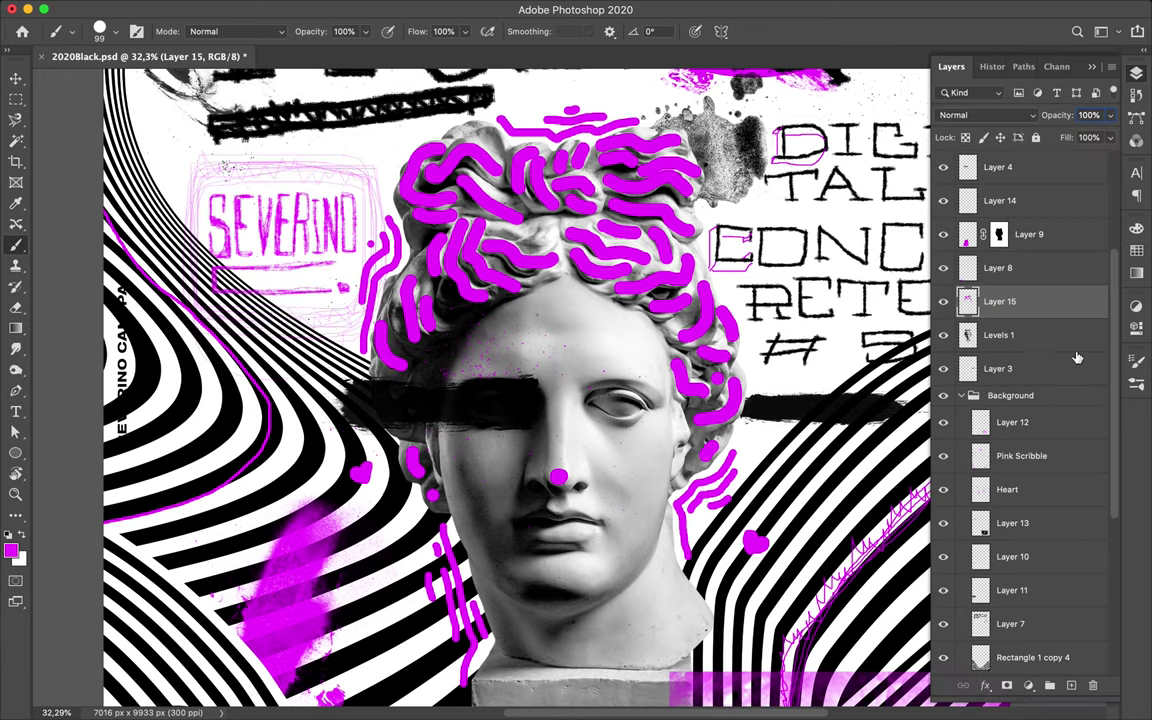
left_click(1000, 402)
key("ctrl+shift+alt+n")
left_click(104, 30)
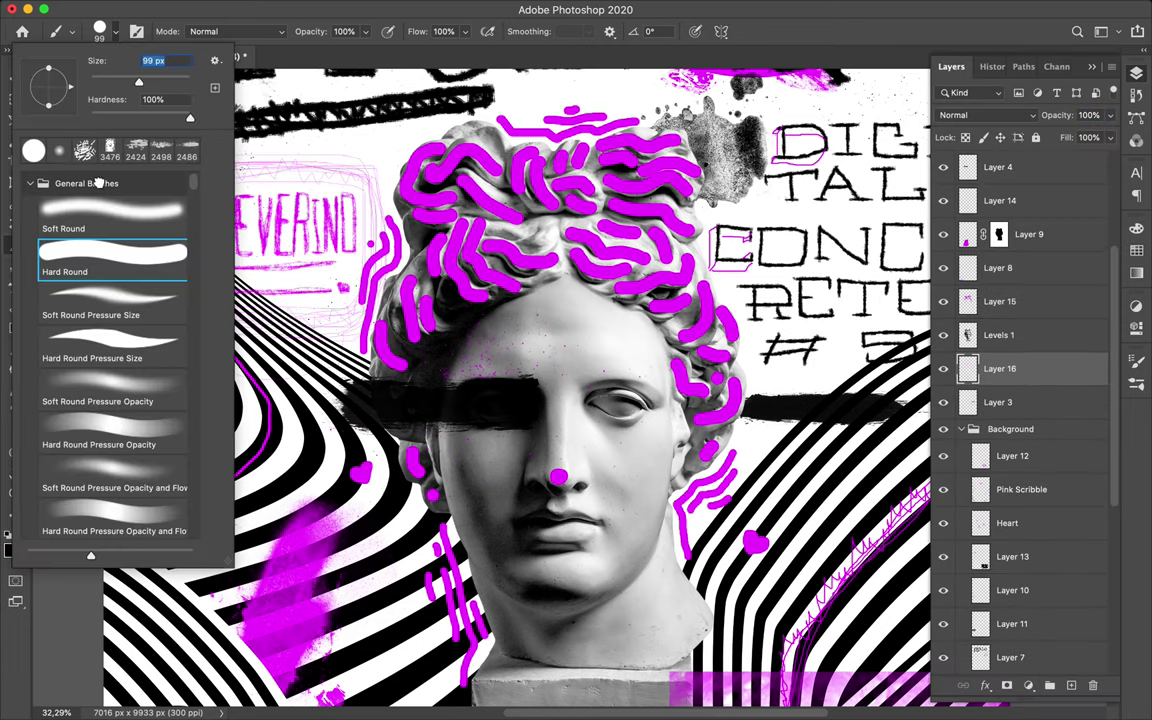
scroll(560, 390, "down", 2)
key("Escape")
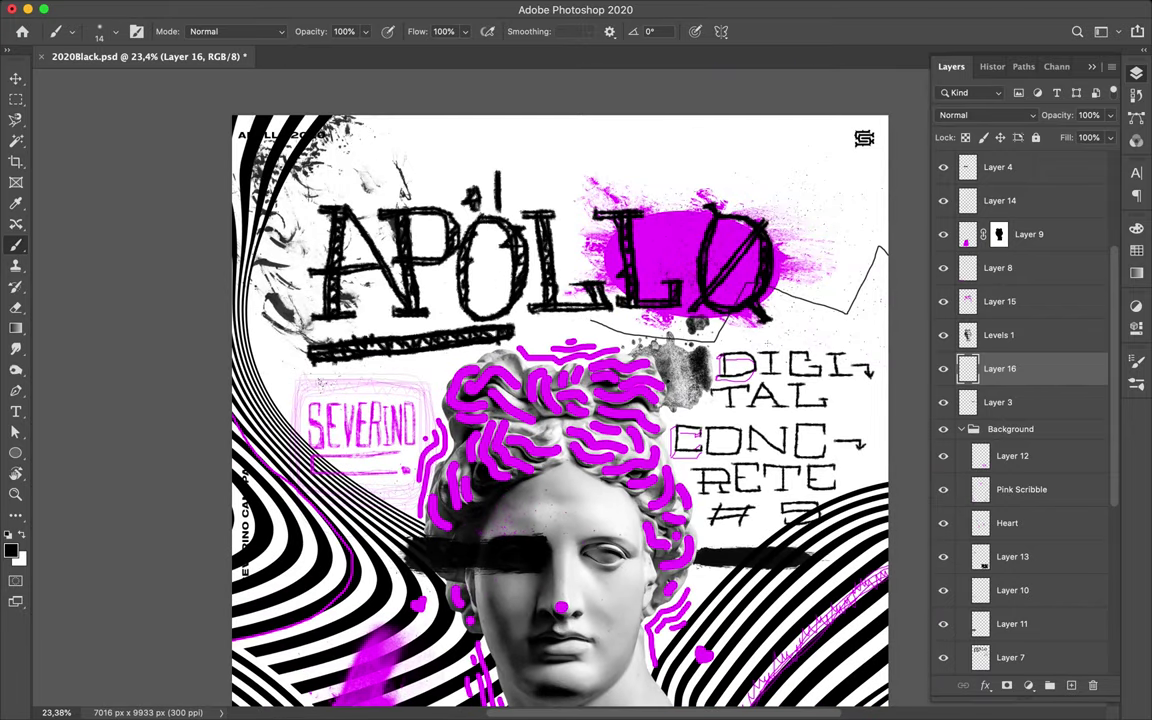
Step: Shrink the brush to its smallest size and select the #648 text layer
scroll(560, 390, "down", 3)
scroll(560, 390, "down", 1)
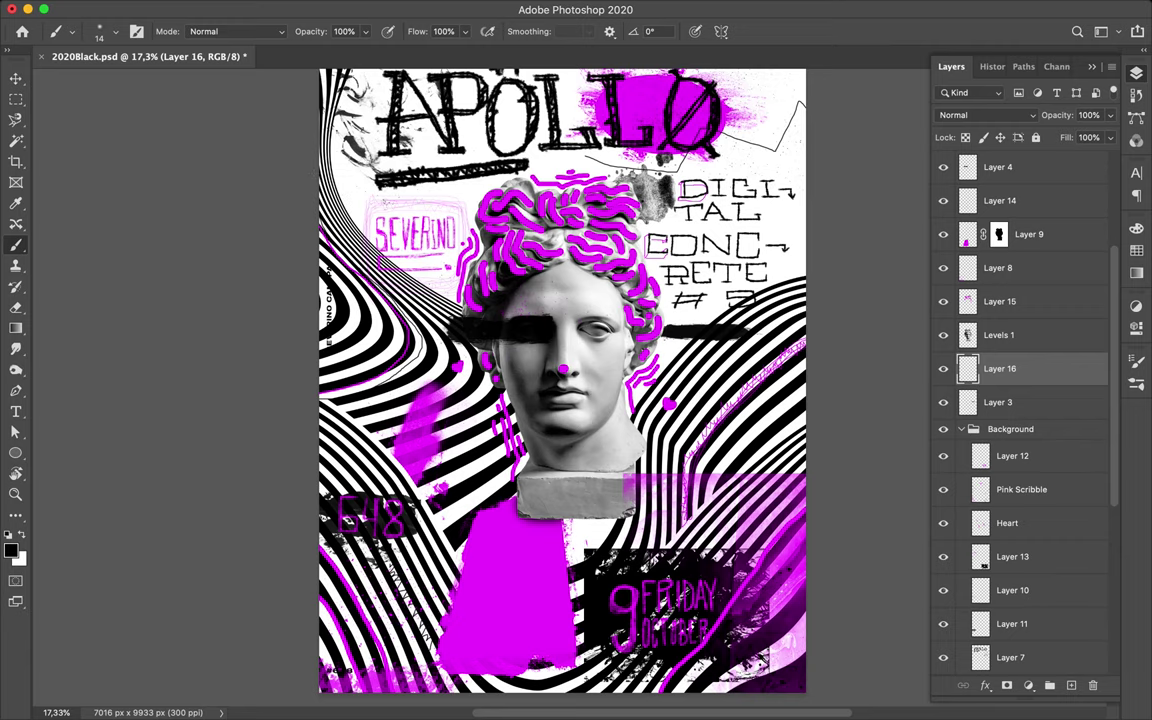
scroll(560, 390, "up", 3)
left_click(104, 31)
key("Escape")
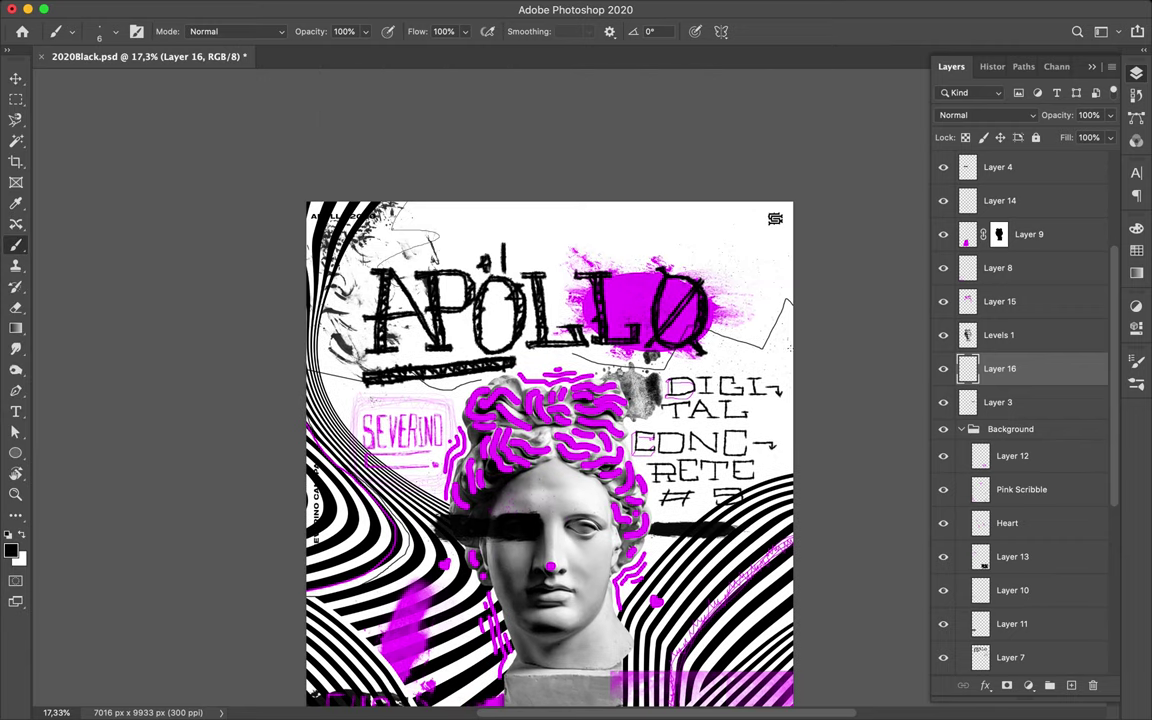
left_click(115, 32)
key("Escape")
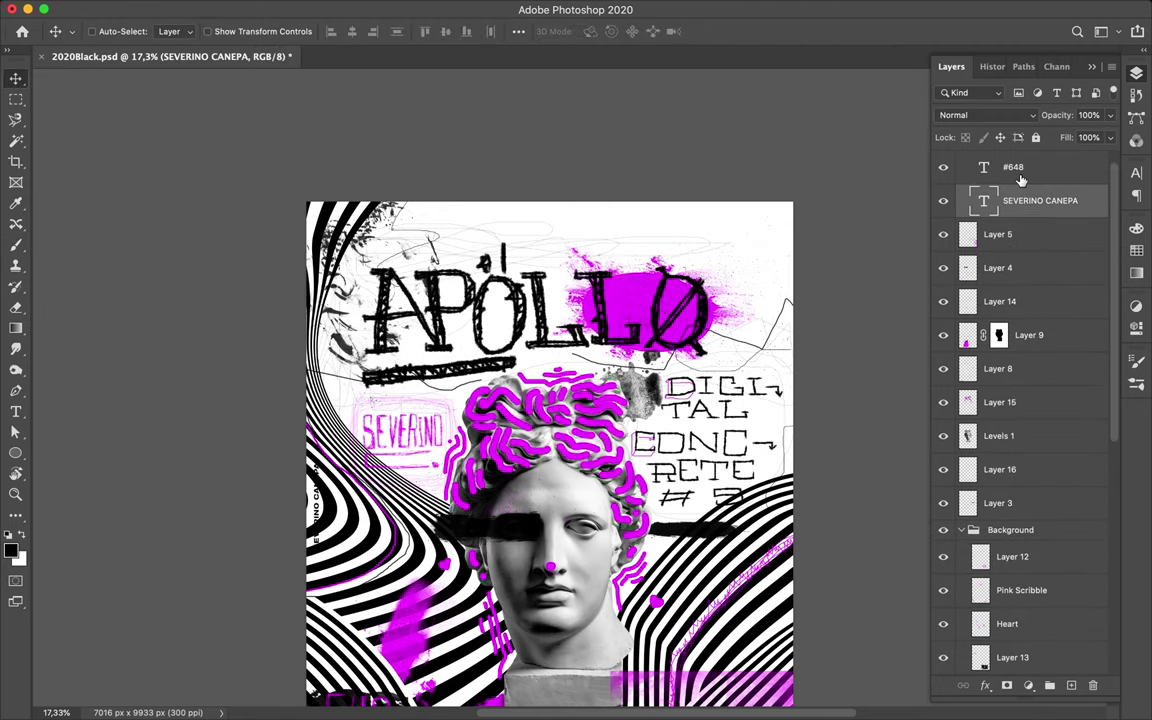
double_click(1016, 169)
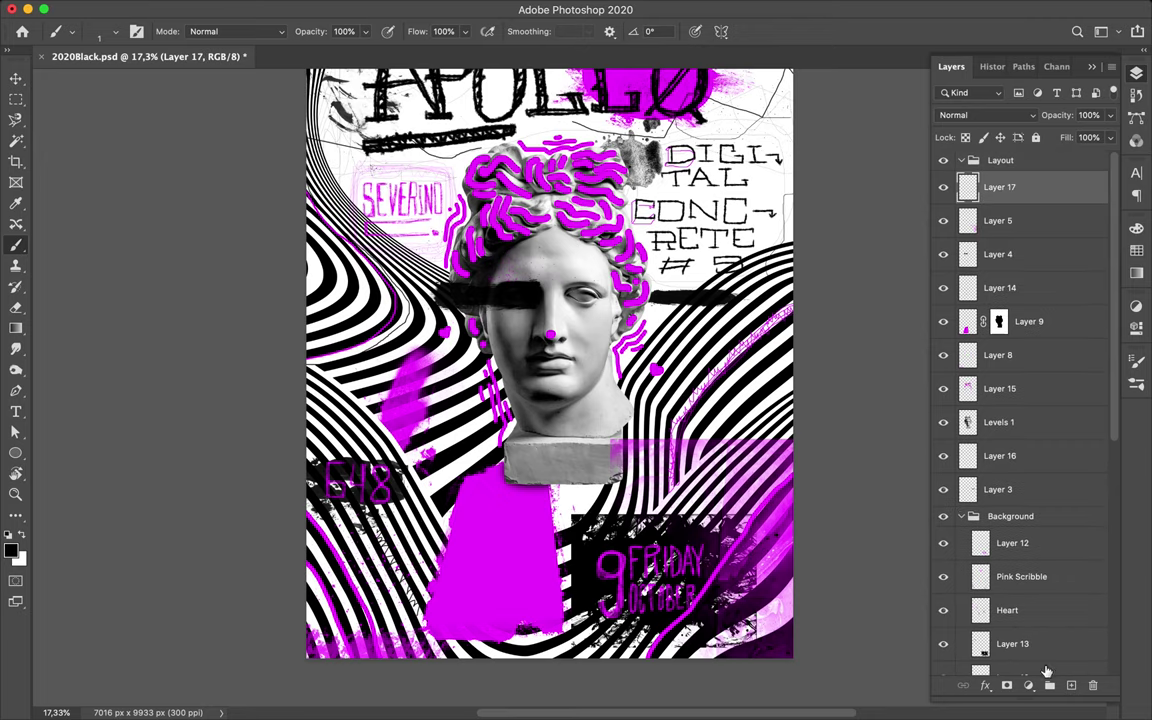
Step: Paint magenta brackets around the APOLLO title with a 284 px hard round brush
left_click(118, 37)
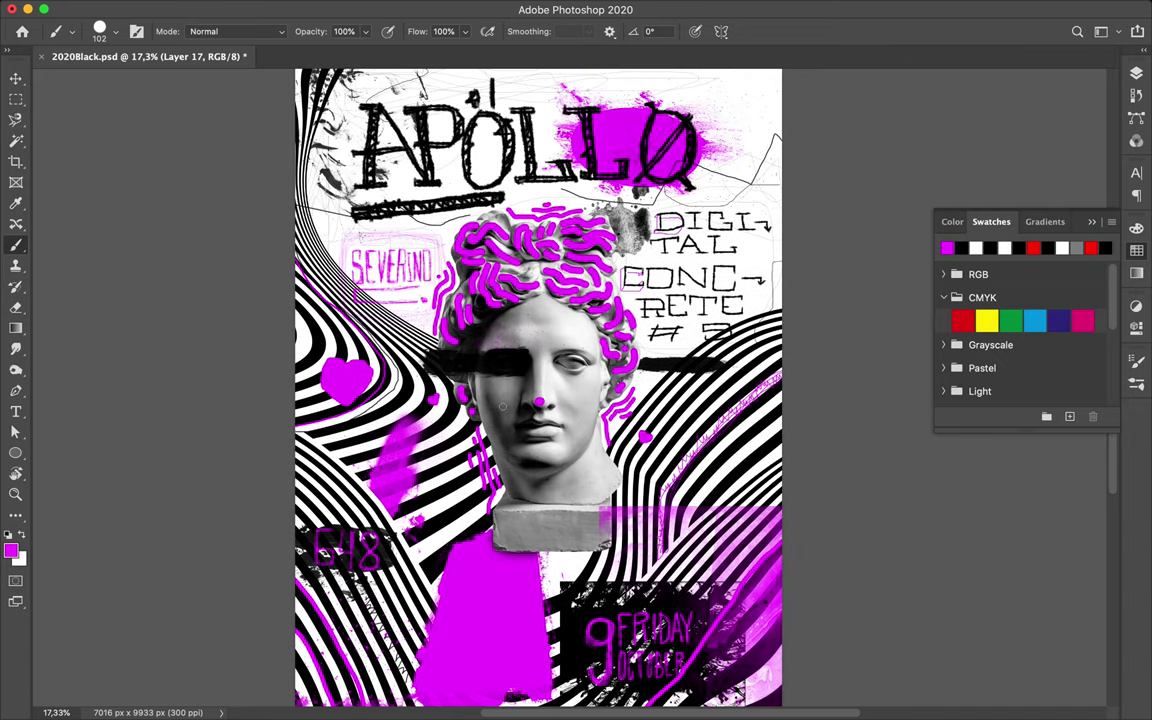
left_click(115, 31)
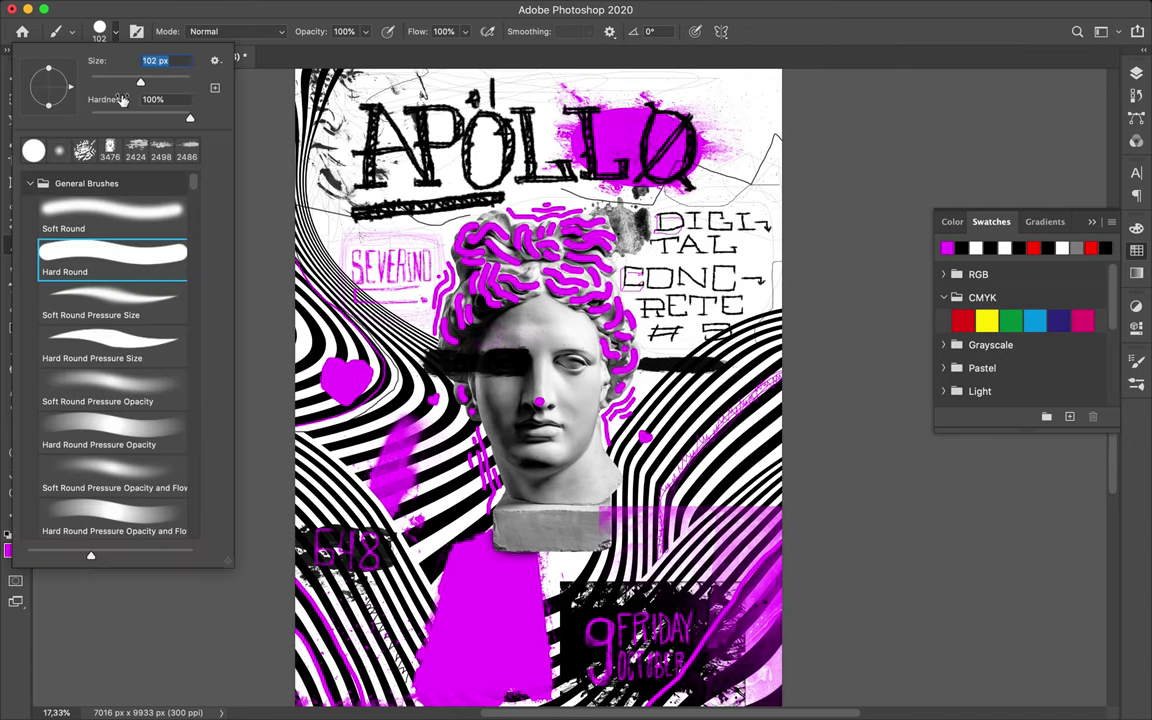
scroll(604, 425, "down", 3)
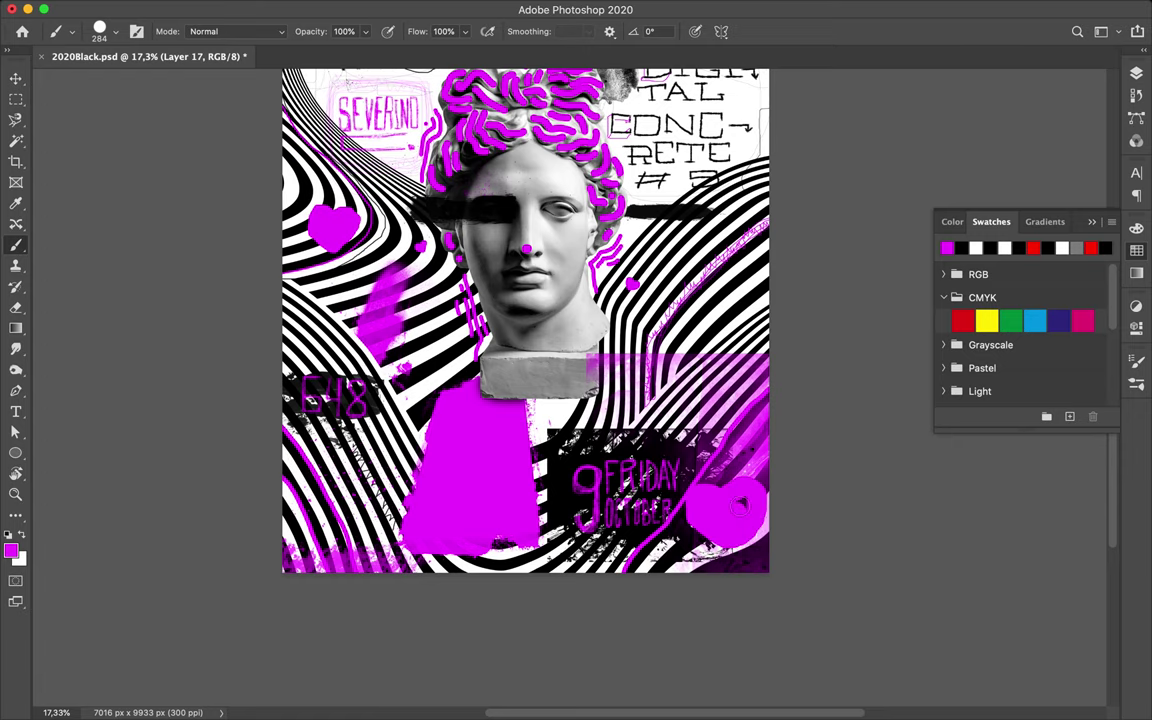
scroll(735, 503, "up", 4)
scroll(735, 503, "up", 1)
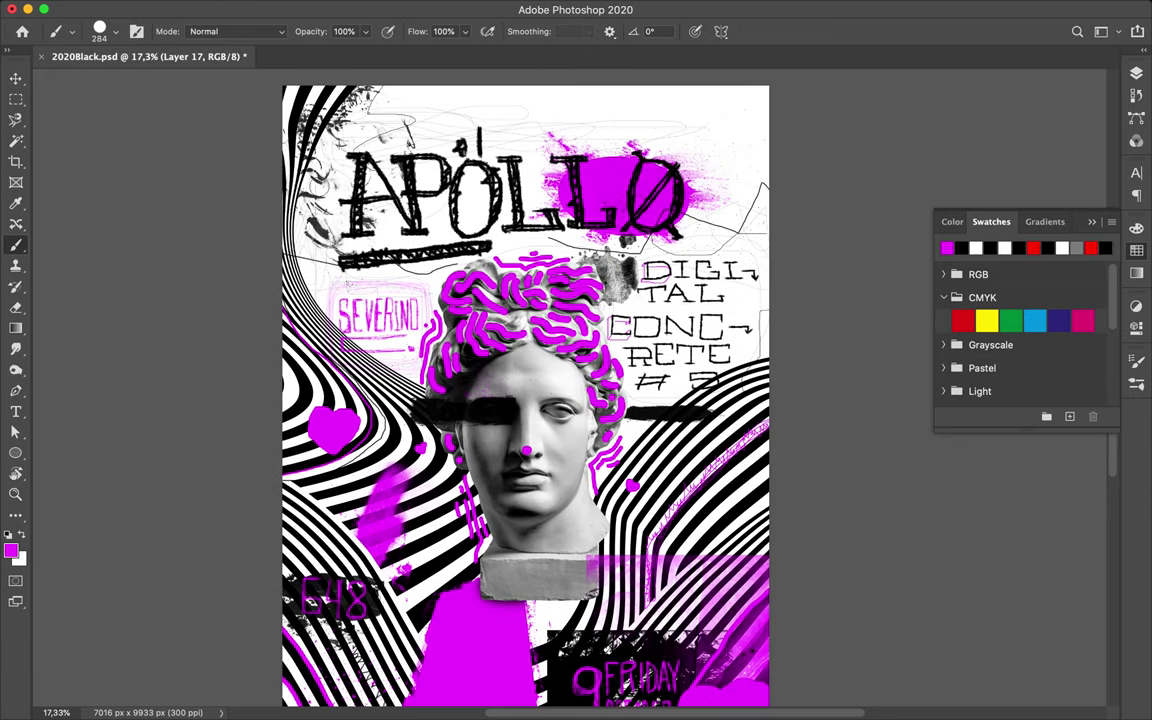
left_click_drag(665, 135, 705, 245)
Step: Move Layer 17 below Layer 3 in the Layers panel
key("v")
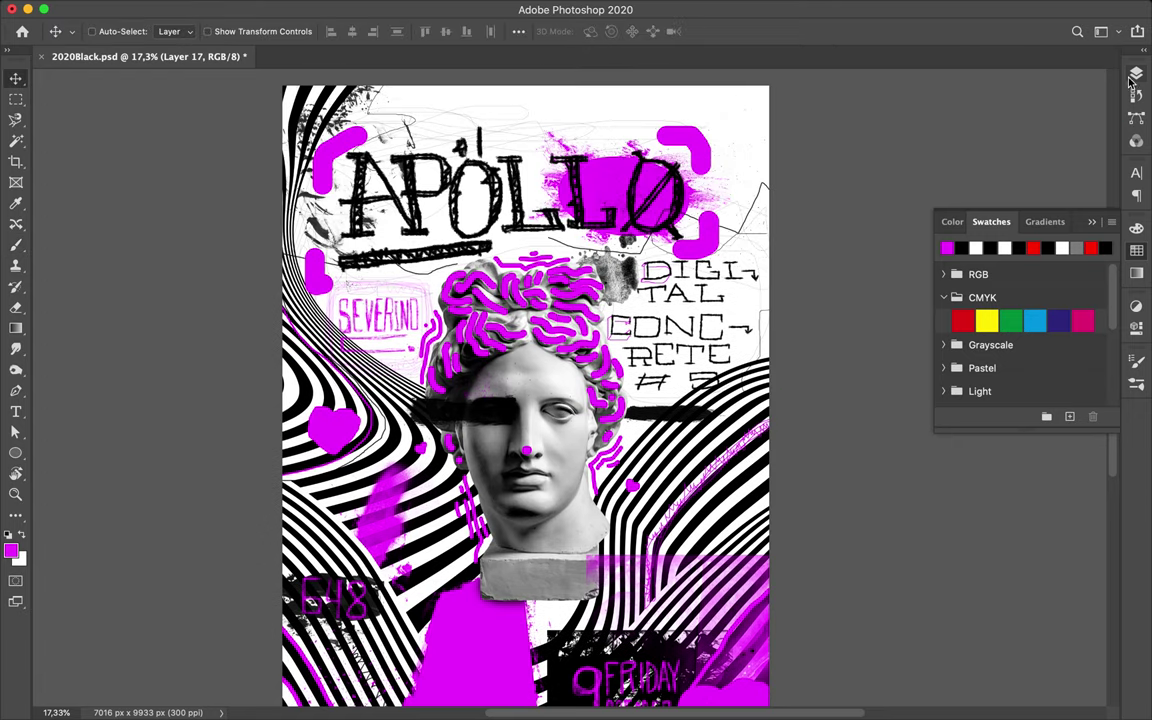
left_click(1136, 73)
left_click_drag(1030, 236, 1035, 425)
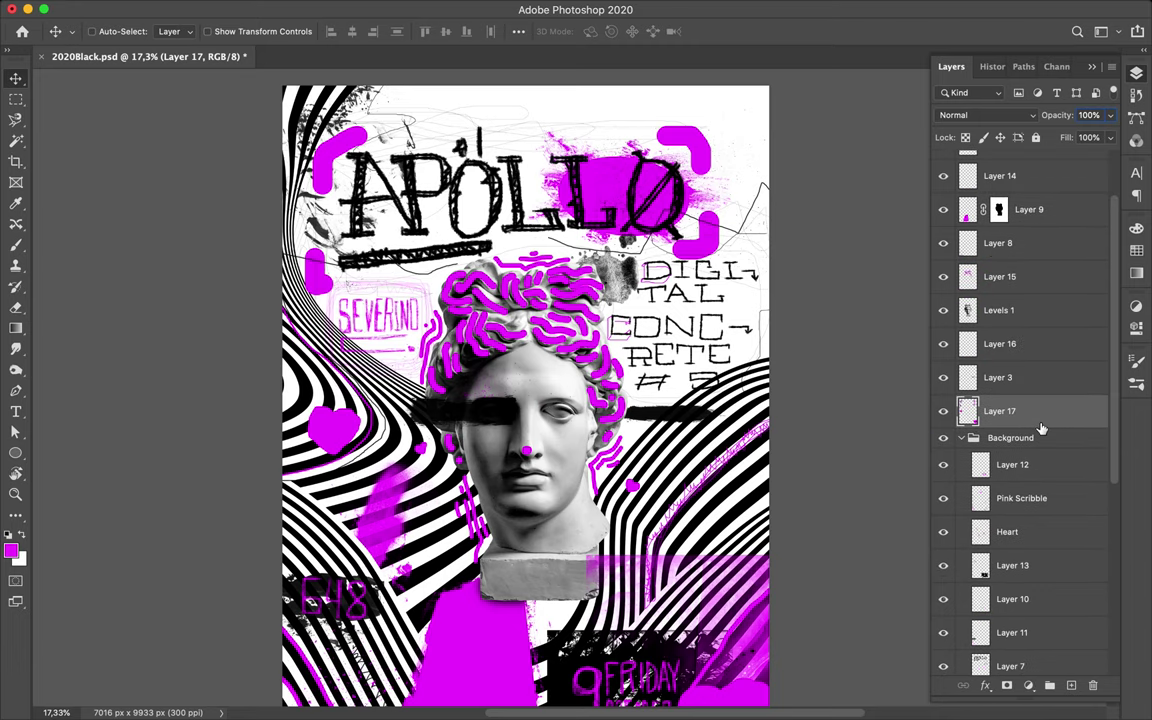
scroll(522, 513, "up", 3, "alt")
Step: Choose a 15 px soft round brush and add a new empty layer in the Layout group
key("b")
left_click(99, 31)
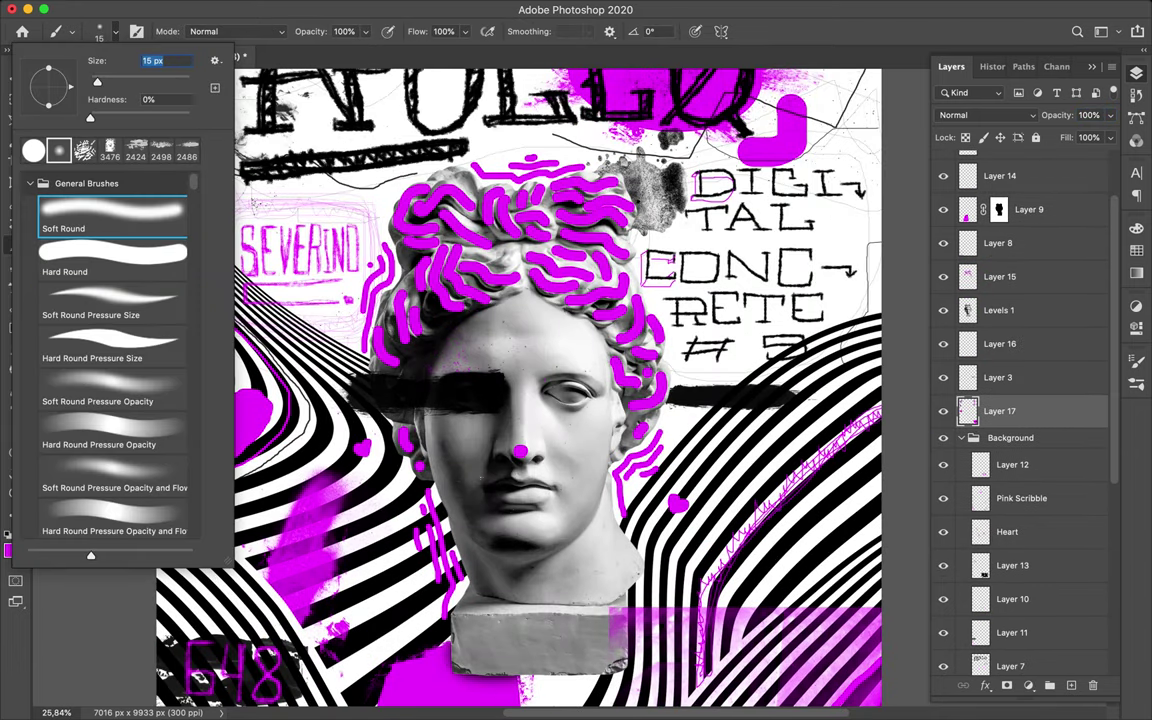
scroll(505, 500, "up", 3, "alt")
key("Escape")
key("ctrl+shift+alt+n")
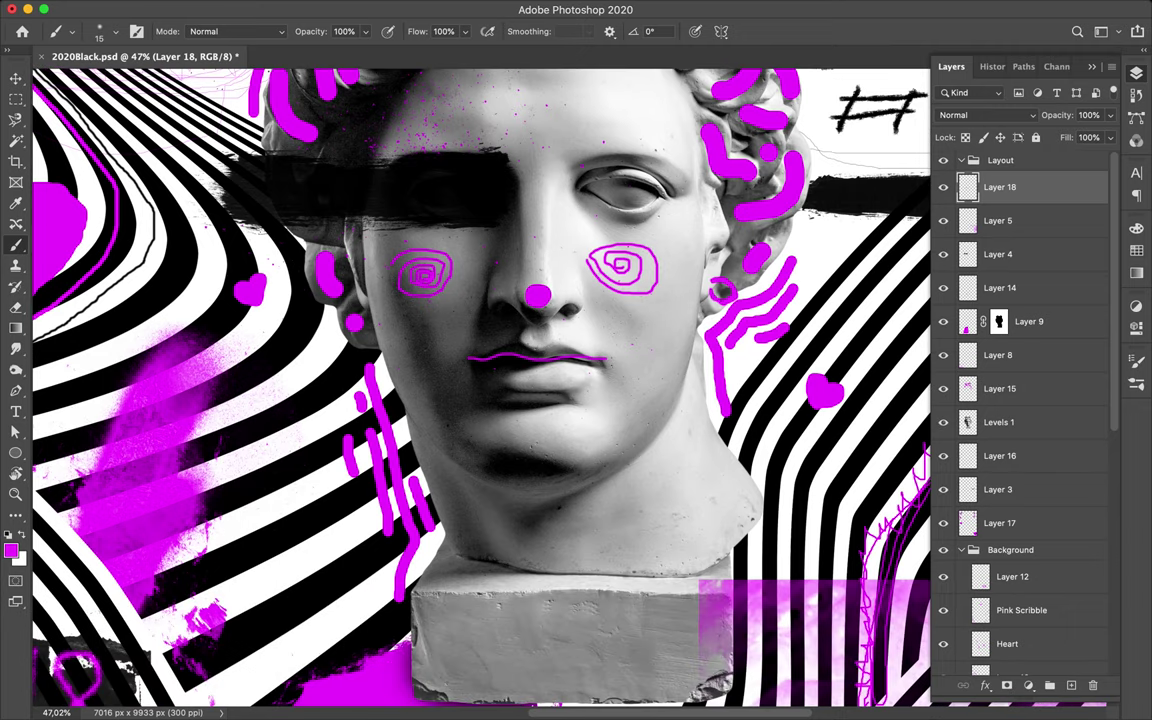
scroll(480, 380, "up", 3)
scroll(480, 380, "down", 2)
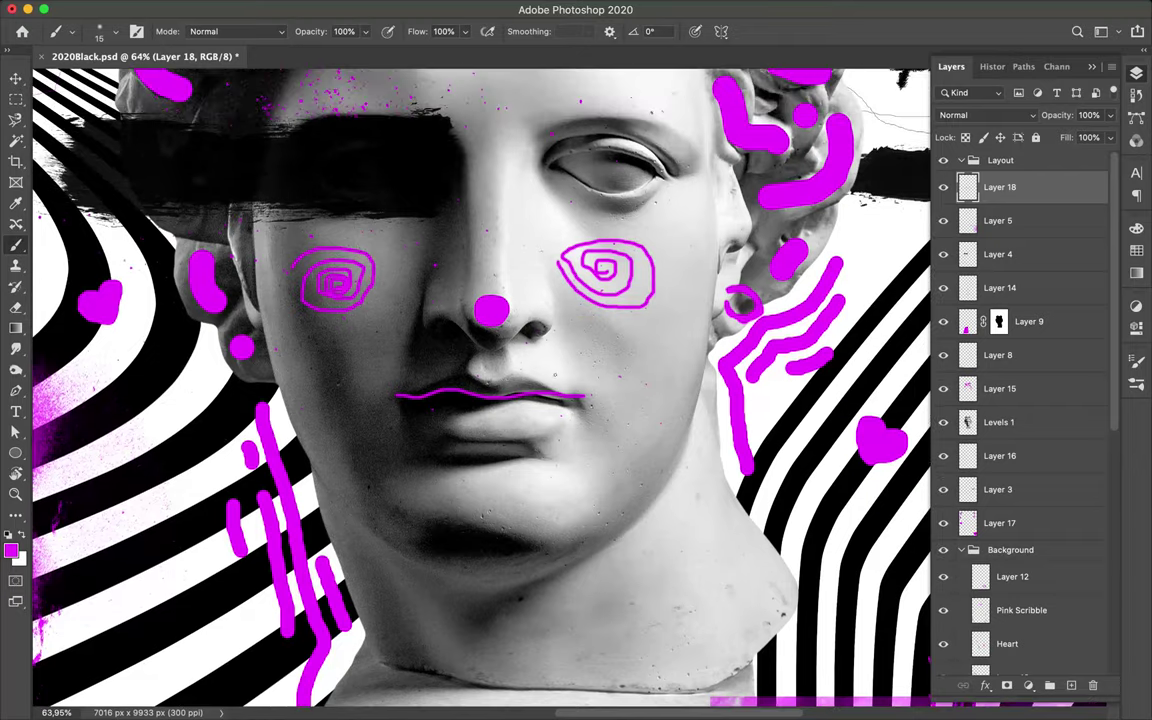
scroll(480, 380, "down", 2)
scroll(480, 380, "down", 2)
Step: Select the DryBrush12 brush from the Brush Preset picker
left_click(100, 31)
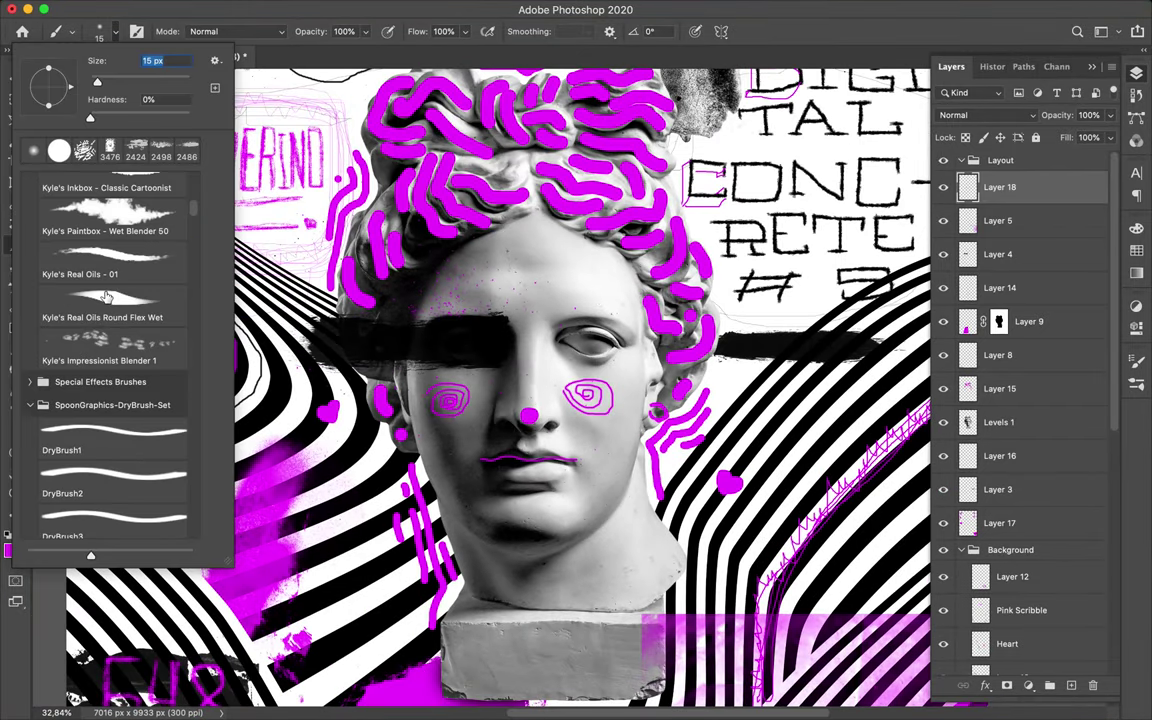
scroll(95, 300, "down", 3)
left_click(90, 257)
scroll(480, 380, "down", 2)
scroll(480, 380, "down", 1)
scroll(500, 380, "down", 2)
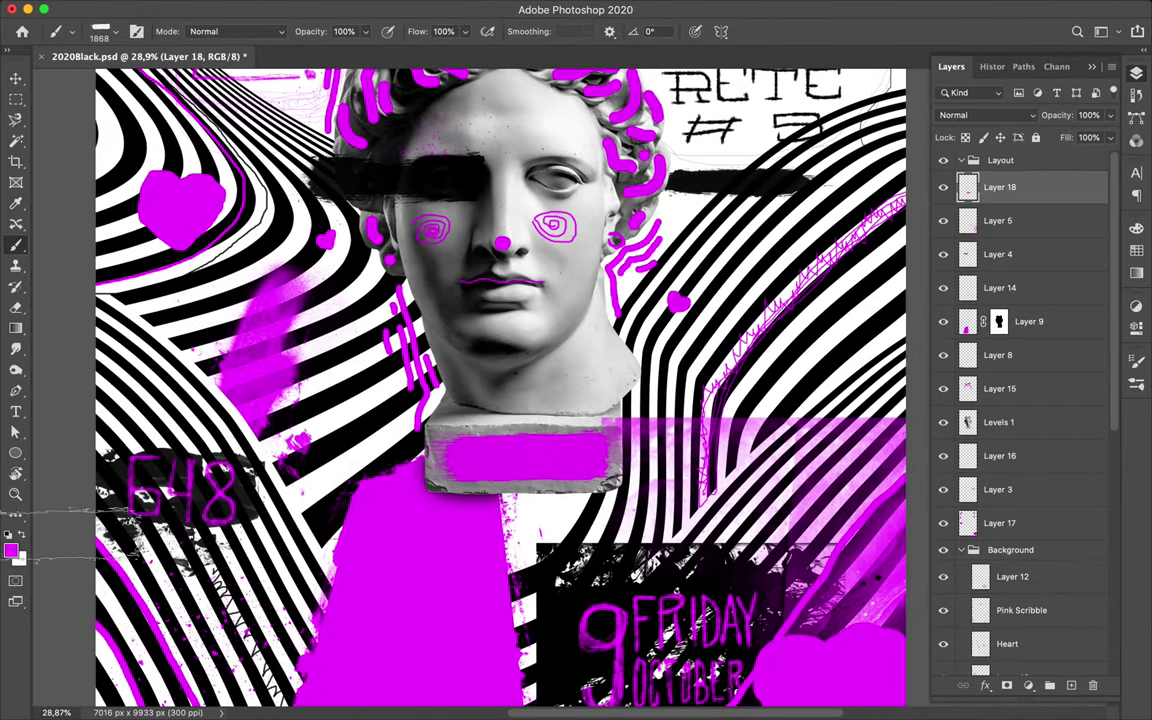
left_click(100, 31)
left_click(113, 350)
scroll(580, 380, "left", 3)
key("Escape")
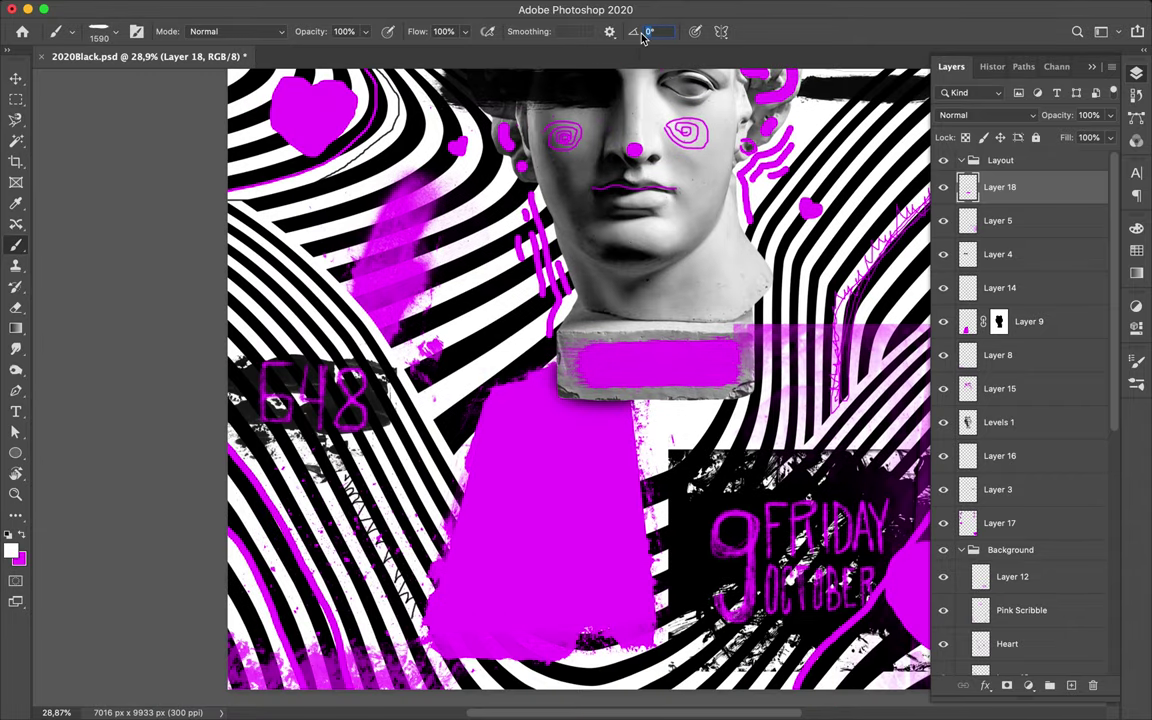
Step: Try the 3476 px Grunge brushes and fit the whole poster in the window
scroll(530, 380, "up", 2)
left_click(100, 31)
left_click(160, 150)
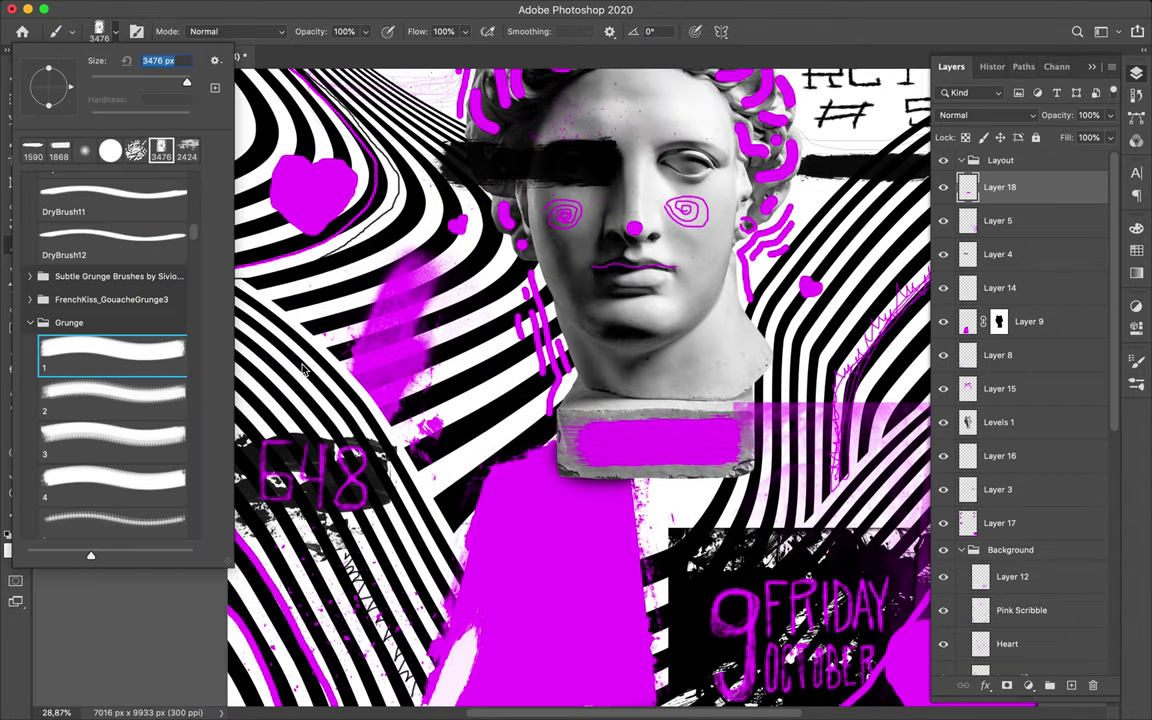
left_click(111, 360)
scroll(580, 380, "left", 3)
key("Escape")
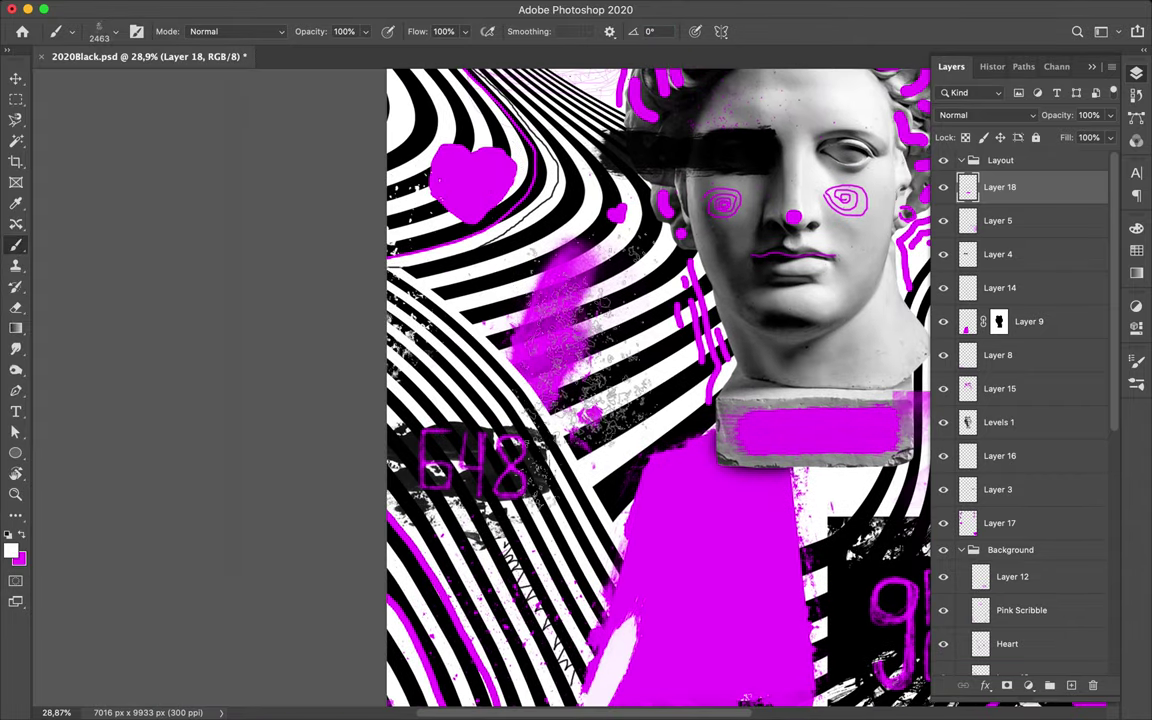
scroll(580, 380, "right", 5)
key("super+0")
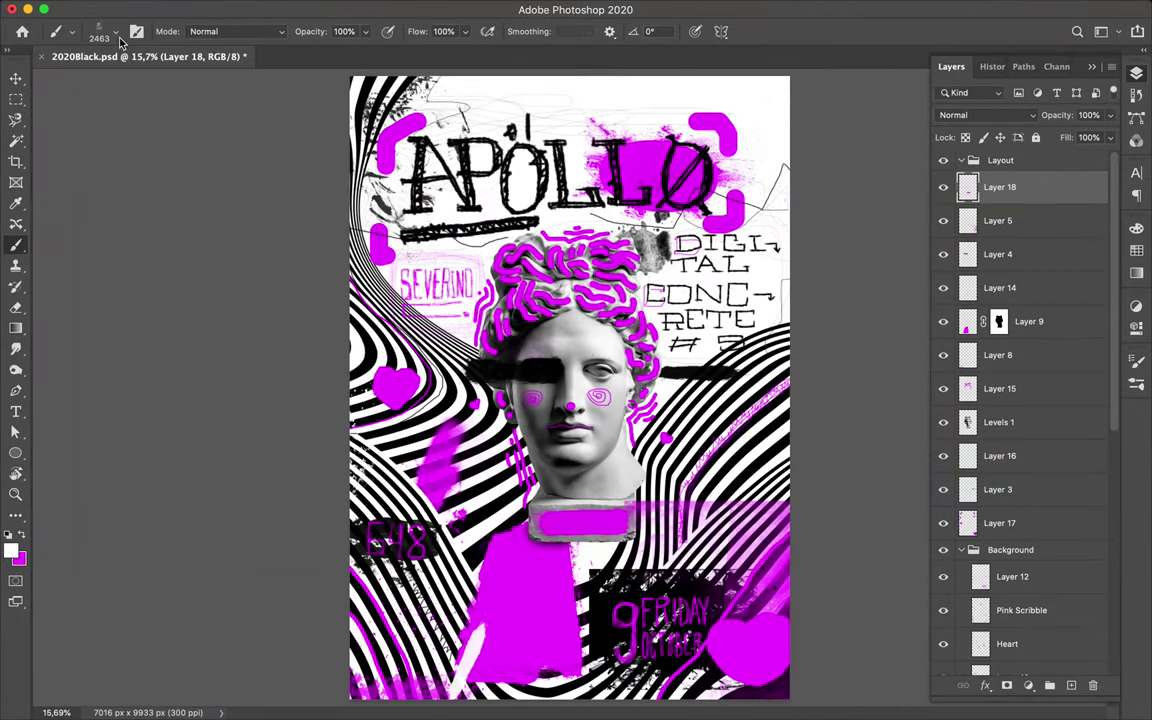
Step: Stamp white grunge texture on the right side with grunge brush 9 at 3403 px
left_click(100, 31)
left_click(110, 435)
key("Escape")
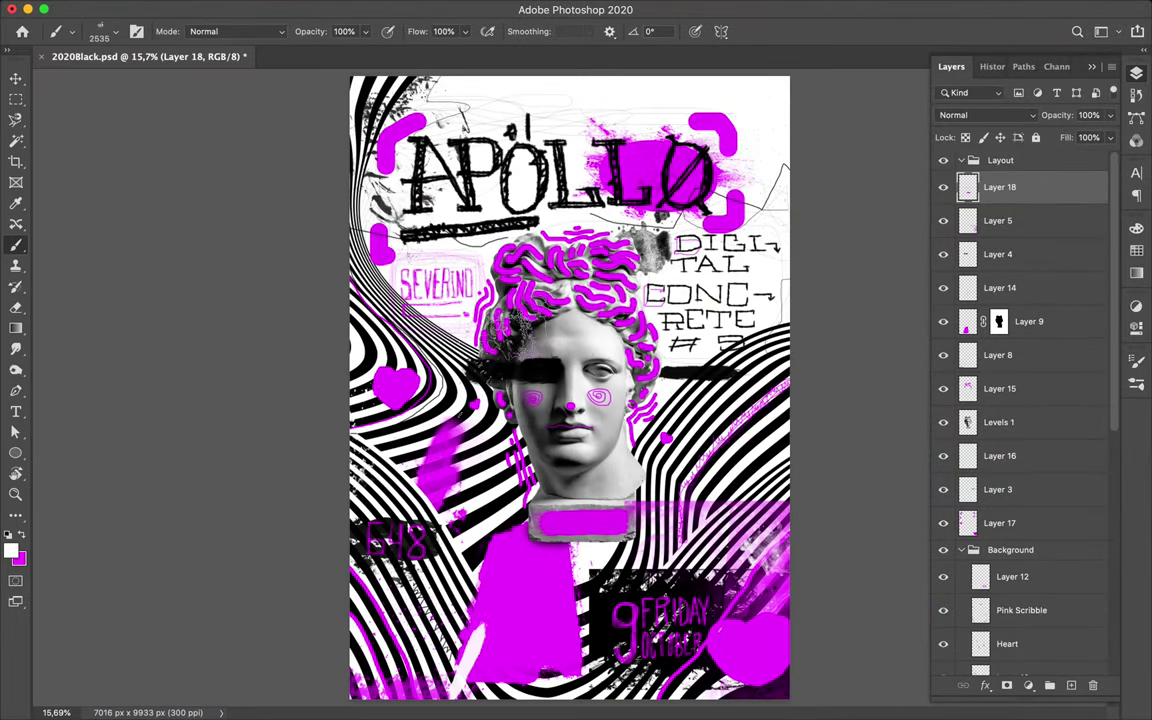
left_click(100, 31)
scroll(110, 380, "down", 3)
left_click(110, 437)
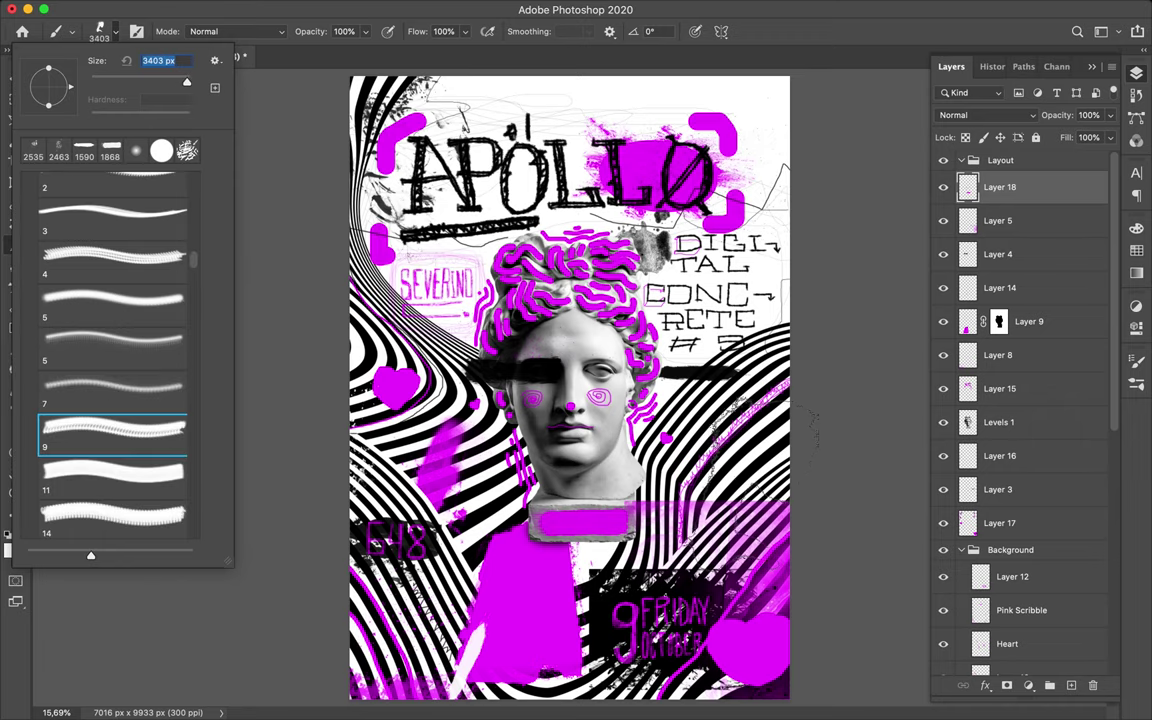
key("Escape")
left_click(735, 490)
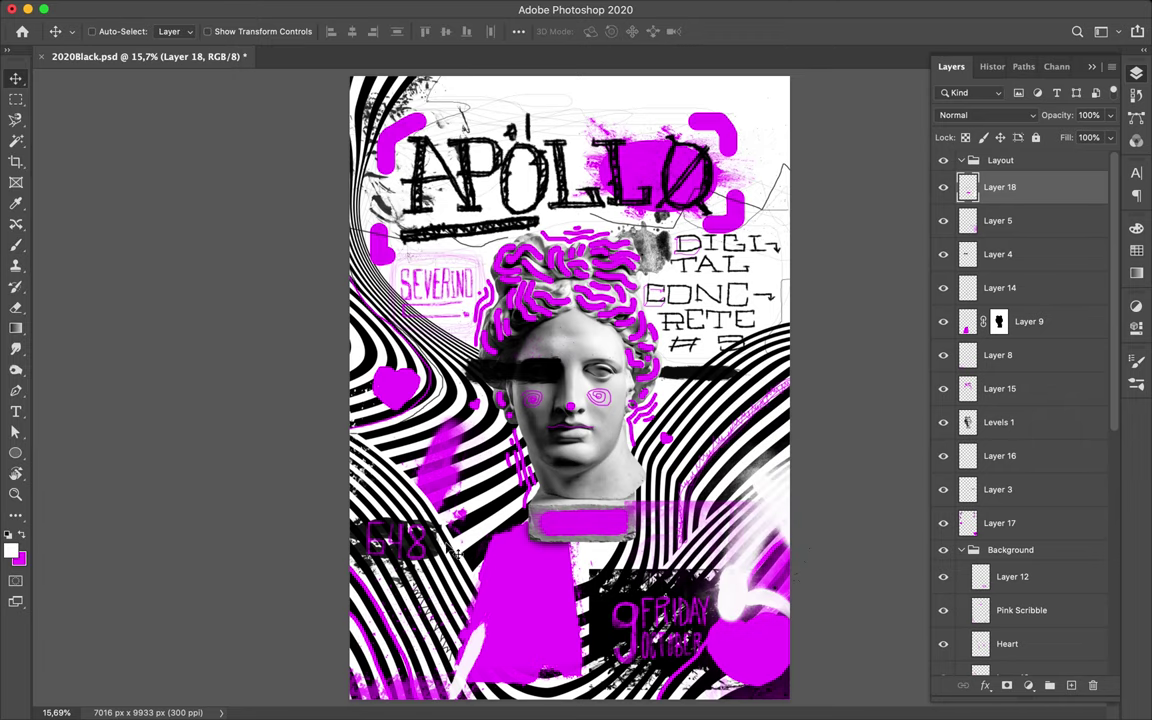
Step: Switch to grunge brush 11 at 3279 px
left_click(113, 38)
left_click(110, 475)
key("Escape")
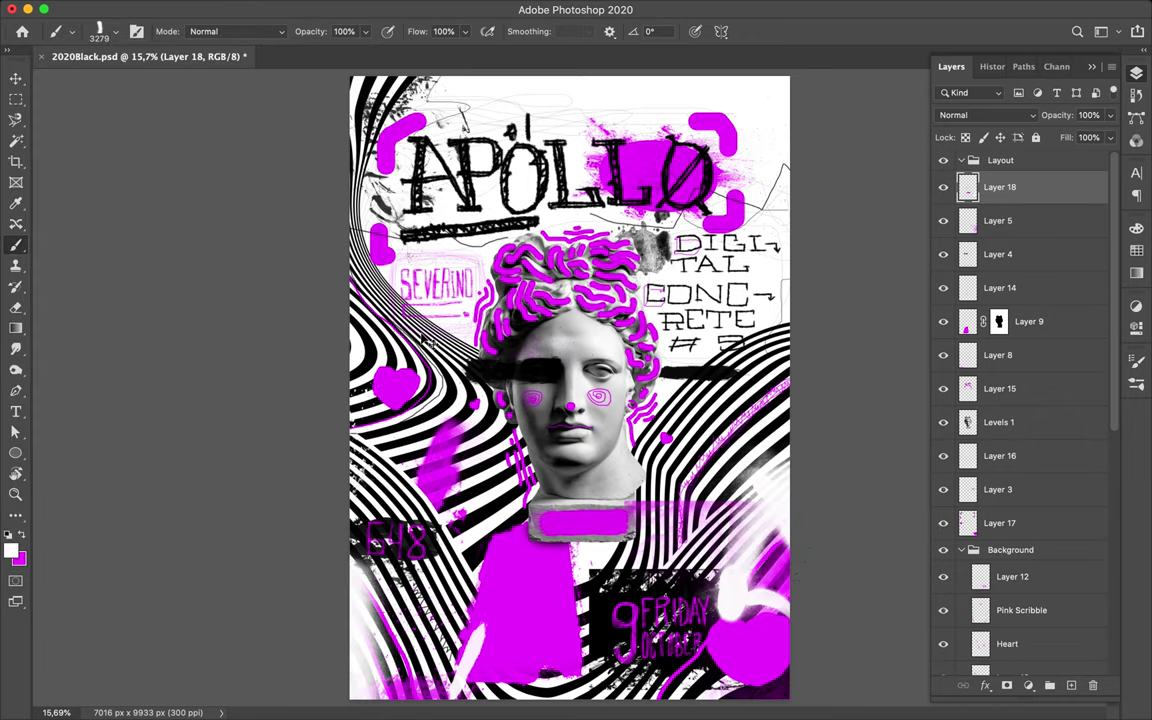
left_click(113, 38)
Step: Stamp white grunge on a new layer and nudge it up onto the forehead and hair
key("Escape")
key("ctrl+shift+alt+n")
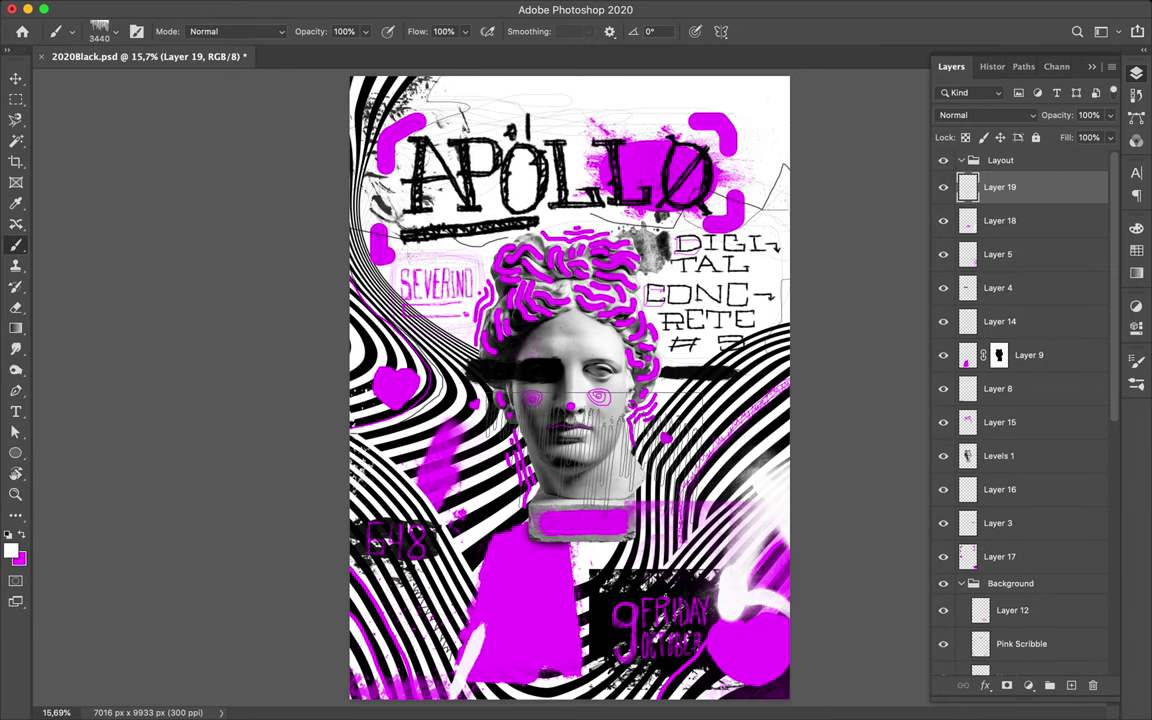
left_click(594, 470)
key("ctrl+t")
key("shift+Up")
key("shift+Up")
key("shift+Up")
key("Return")
key("v")
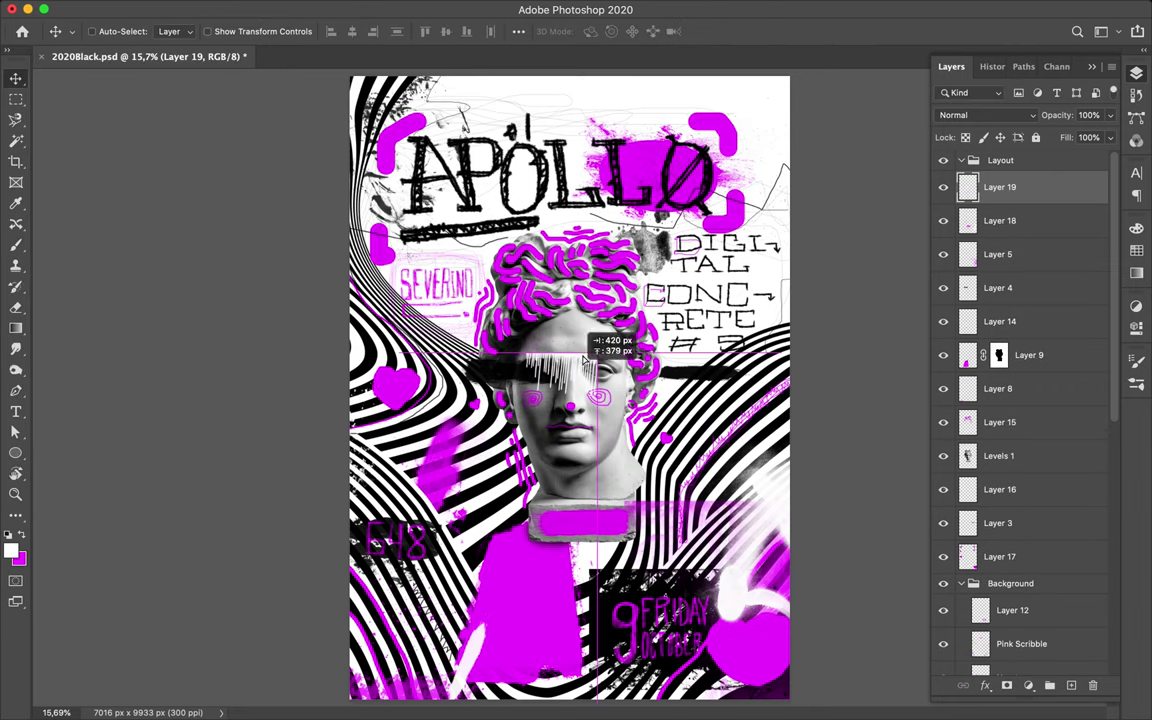
key("shift+Up")
key("shift+Up")
key("shift+Up")
key("b")
Step: Pick a larger grunge brush tip
left_click(113, 32)
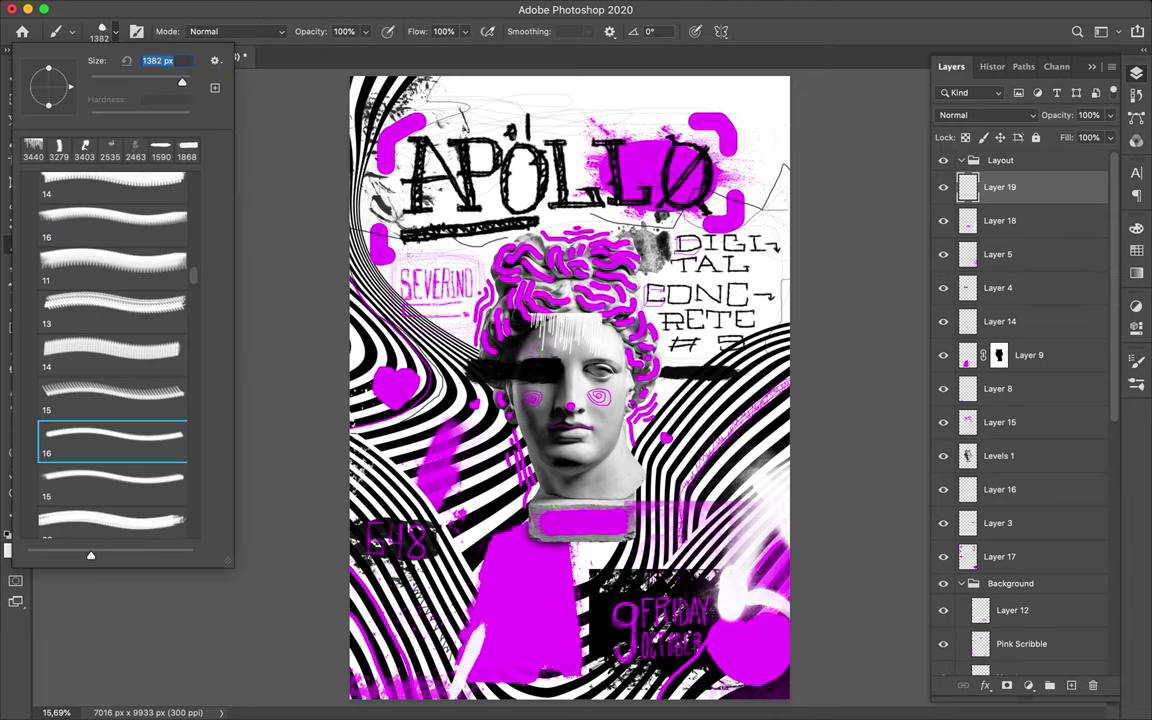
key("Escape")
left_click(113, 32)
left_click(128, 508)
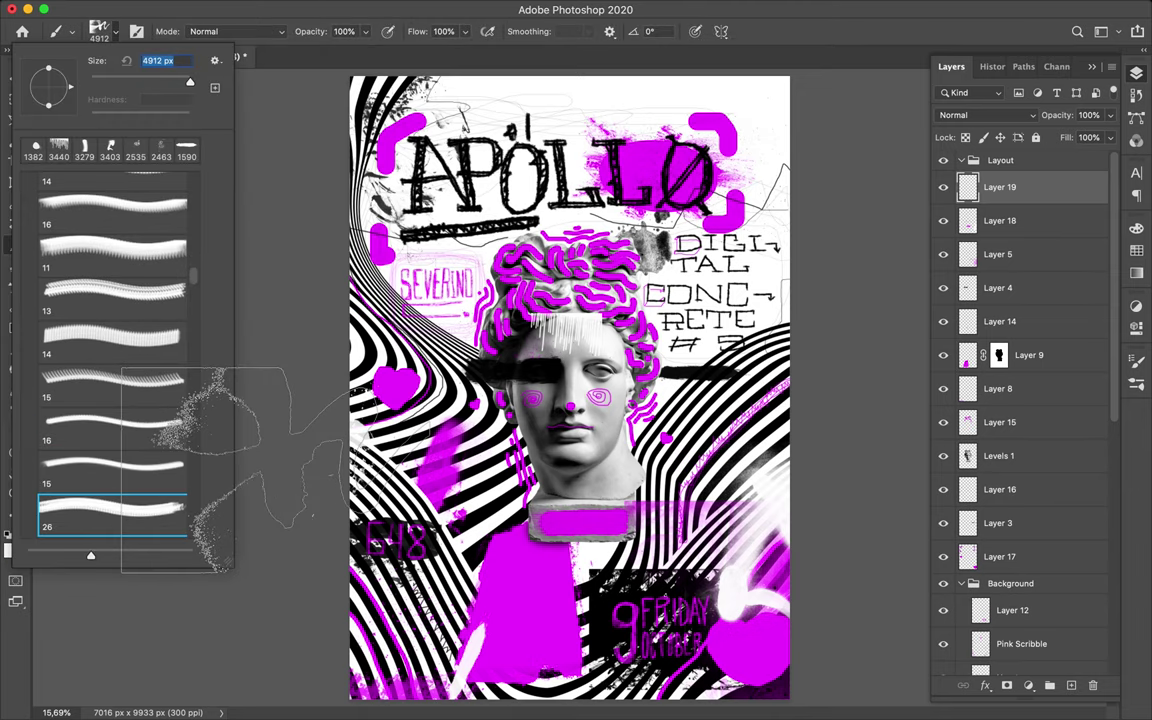
key("Escape")
Step: Try brush preset 28 and step through the stripe brush presets
left_click(99, 31)
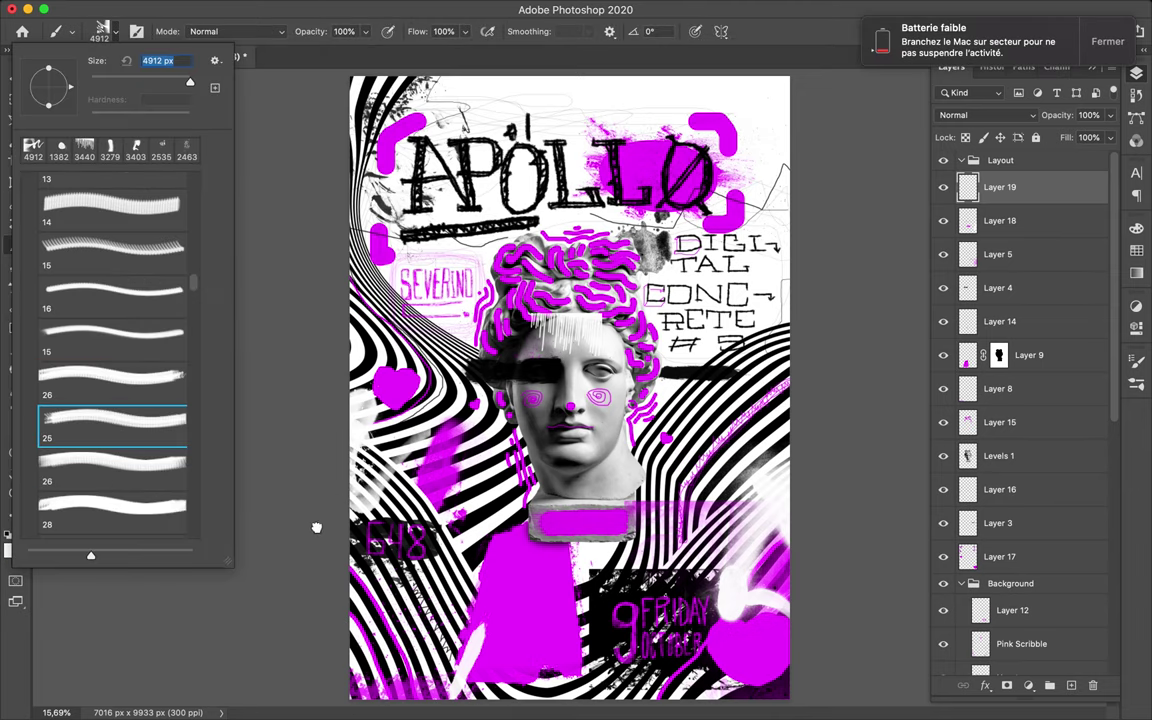
left_click(95, 513)
scroll(123, 408, "down", 5)
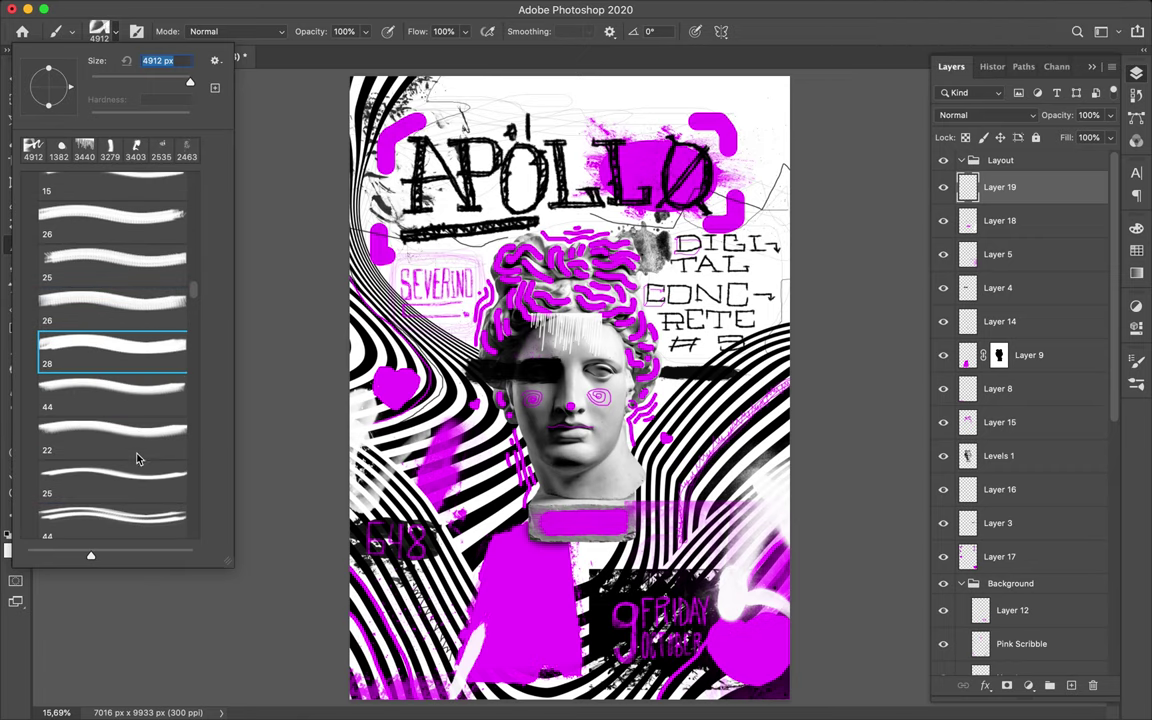
left_click(112, 380)
key("period")
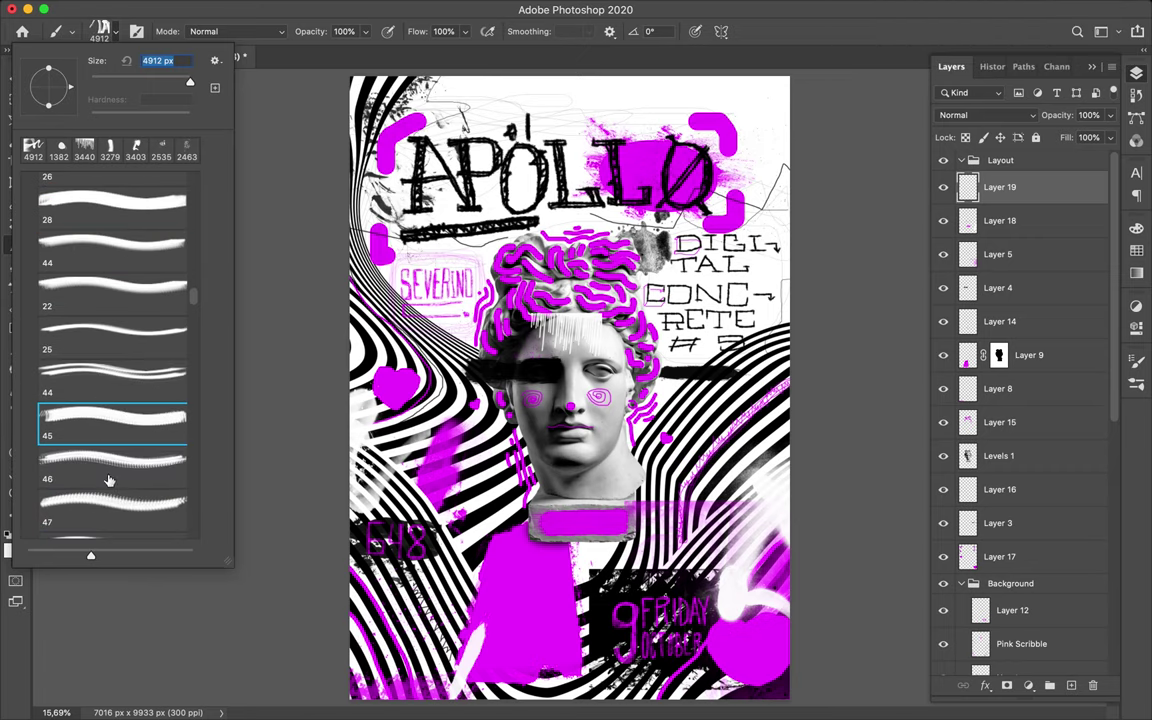
key("period")
key("period")
key("Return")
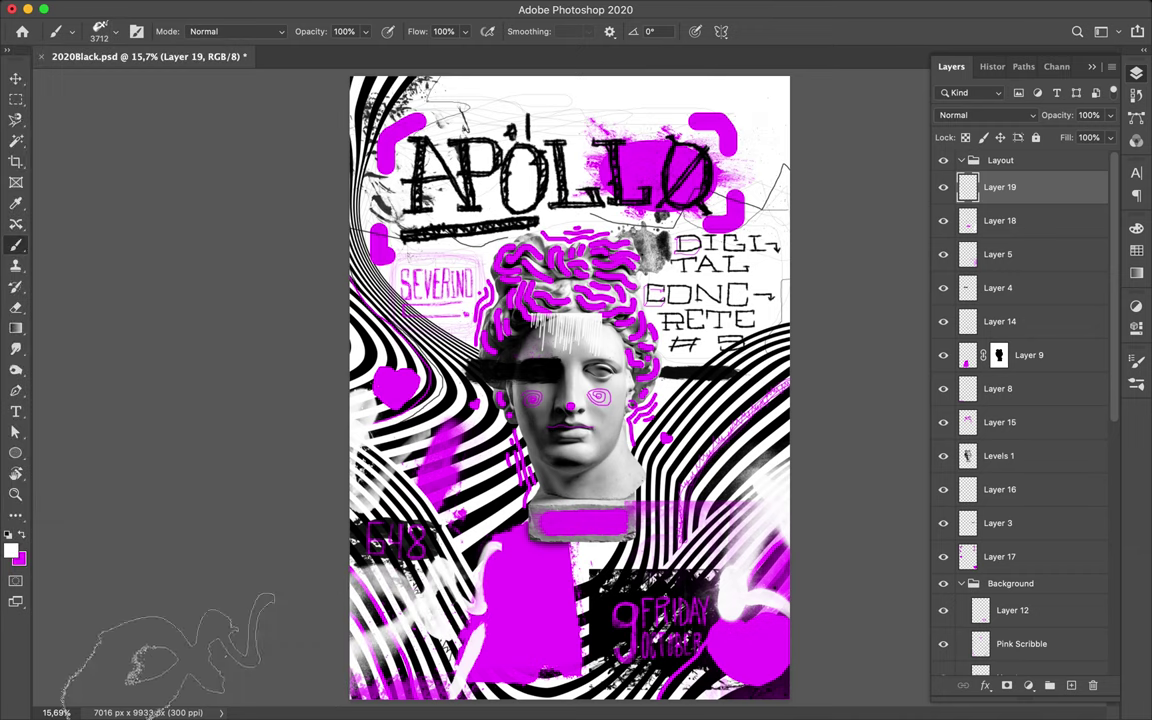
scroll(110, 600, "down", 1)
Step: Collapse the grunge stripes brush folder and expand the dust particles folder
left_click(100, 31)
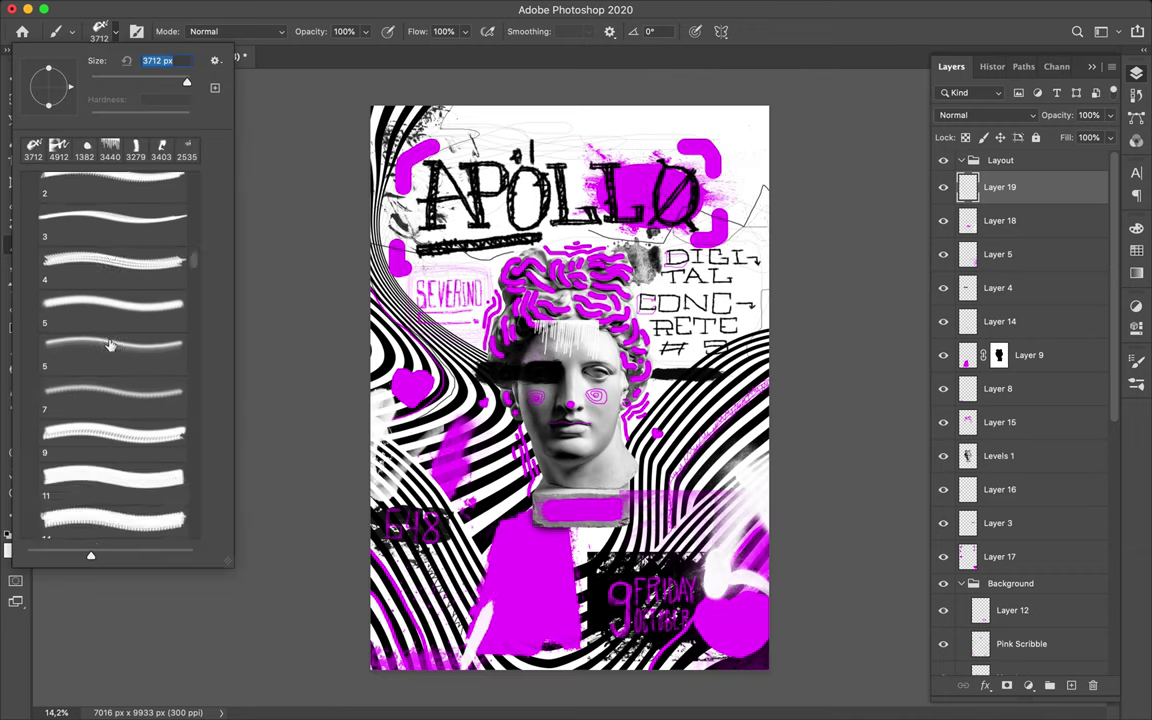
scroll(28, 393, "up", 5)
scroll(28, 393, "up", 5)
scroll(28, 393, "up", 3)
left_click(30, 461)
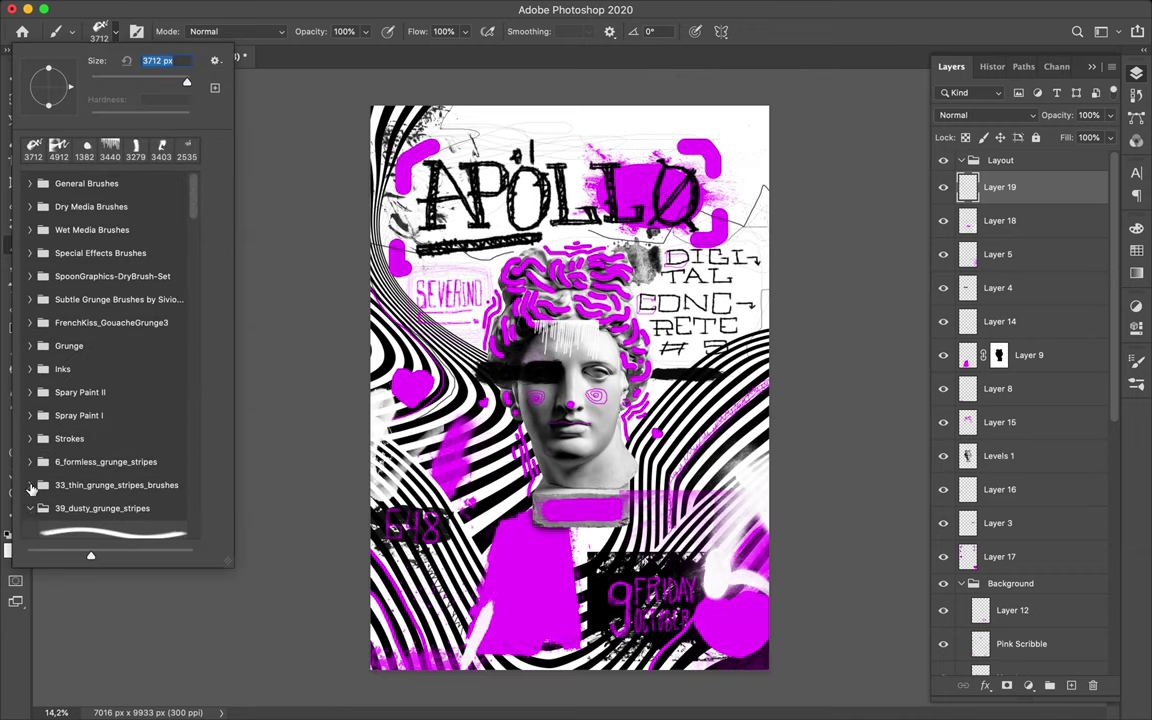
scroll(100, 420, "down", 3)
left_click(30, 524)
scroll(100, 420, "down", 3)
Step: Paint FRIDAY in magenta on the stripes with a dust particles brush
double_click(100, 430)
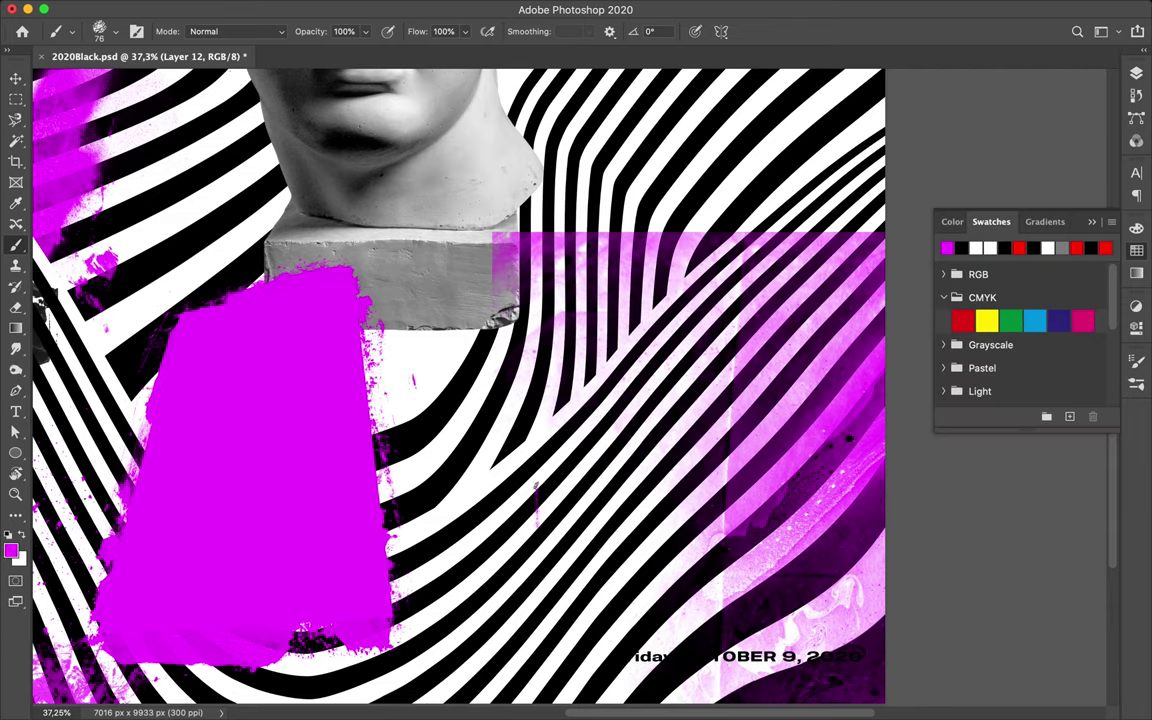
mouse_move(536, 530)
left_mouse_down()
mouse_move(561, 463)
mouse_move(566, 530)
left_mouse_up()
mouse_move(567, 466)
left_mouse_down()
mouse_move(590, 472)
mouse_move(570, 495)
mouse_move(592, 519)
left_mouse_up()
left_click_drag(609, 463, 609, 525)
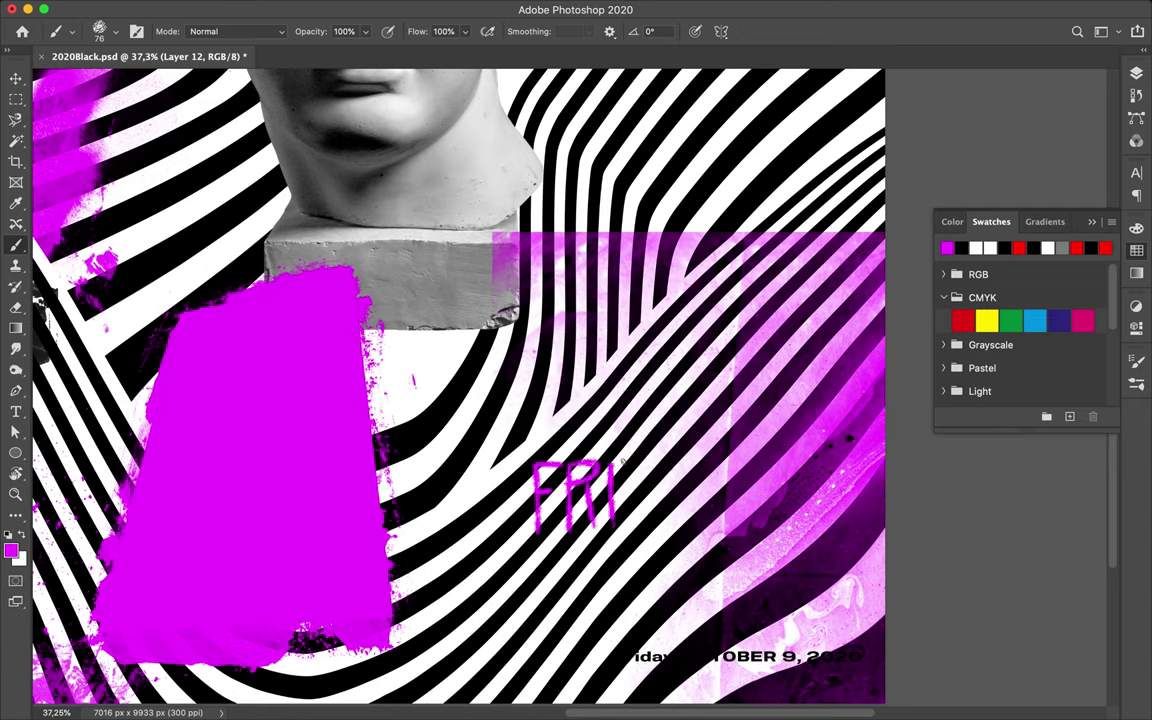
left_click_drag(622, 462, 622, 525)
mouse_move(622, 463)
left_mouse_down()
mouse_move(622, 525)
mouse_move(672, 518)
left_mouse_up()
left_click_drag(660, 463, 647, 522)
left_click_drag(672, 464, 680, 526)
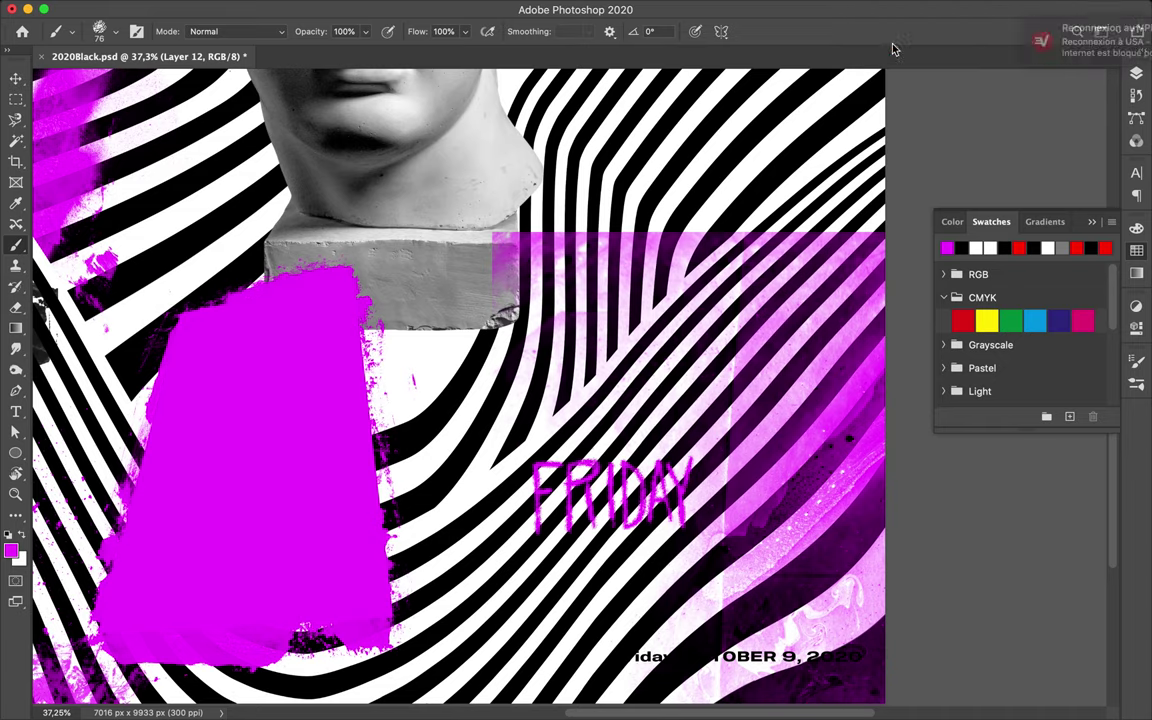
Step: Paint a large magenta 9 to the left of FRIDAY
scroll(575, 470, "down", 4)
scroll(546, 493, "down", 2)
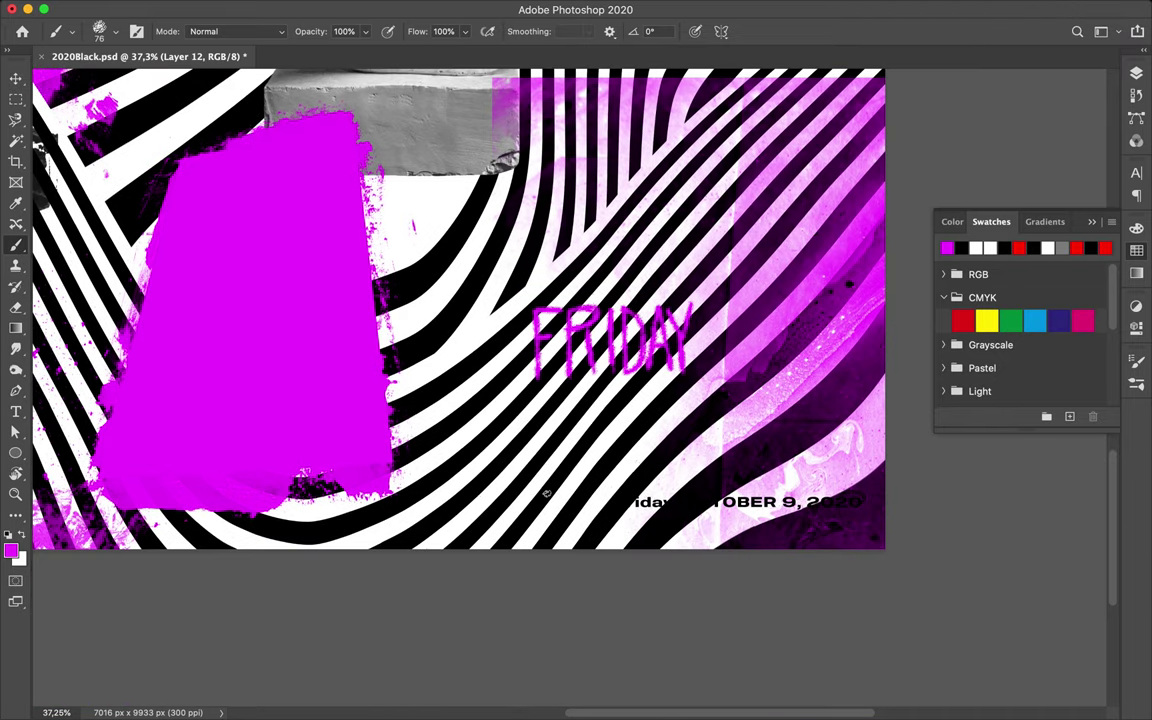
mouse_move(460, 337)
left_mouse_down()
mouse_move(492, 332)
mouse_move(509, 393)
mouse_move(476, 322)
mouse_move(500, 370)
mouse_move(480, 440)
left_mouse_up()
key("ctrl+z")
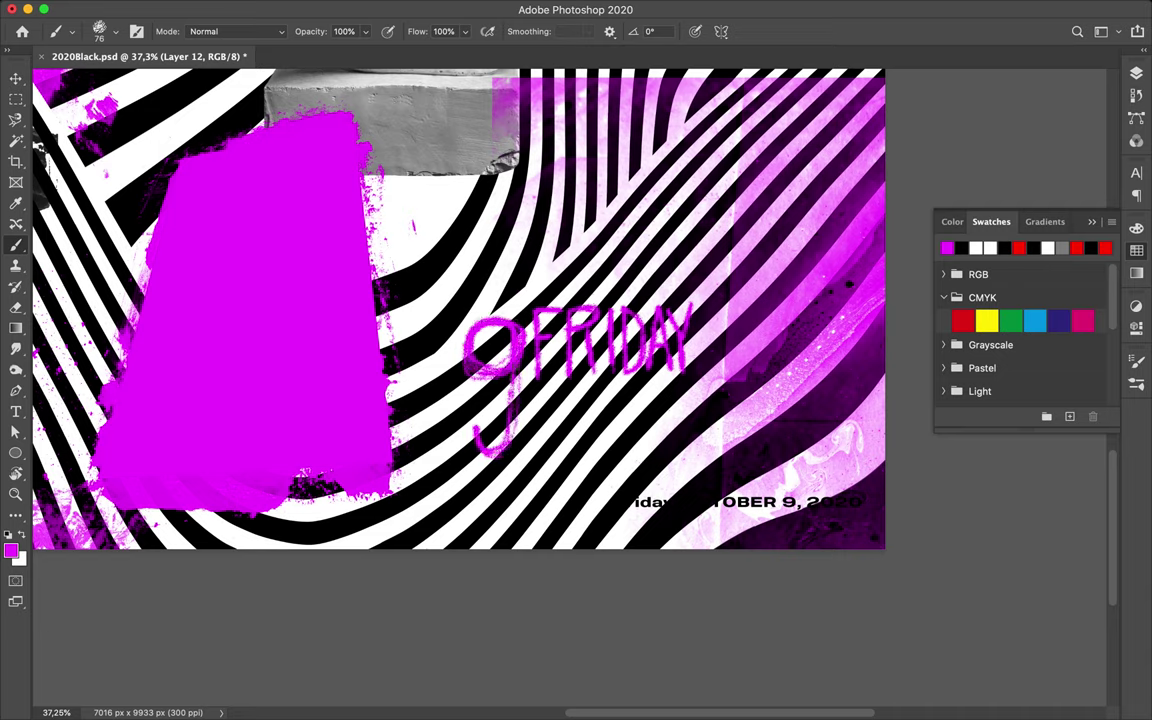
left_click_drag(515, 330, 510, 450)
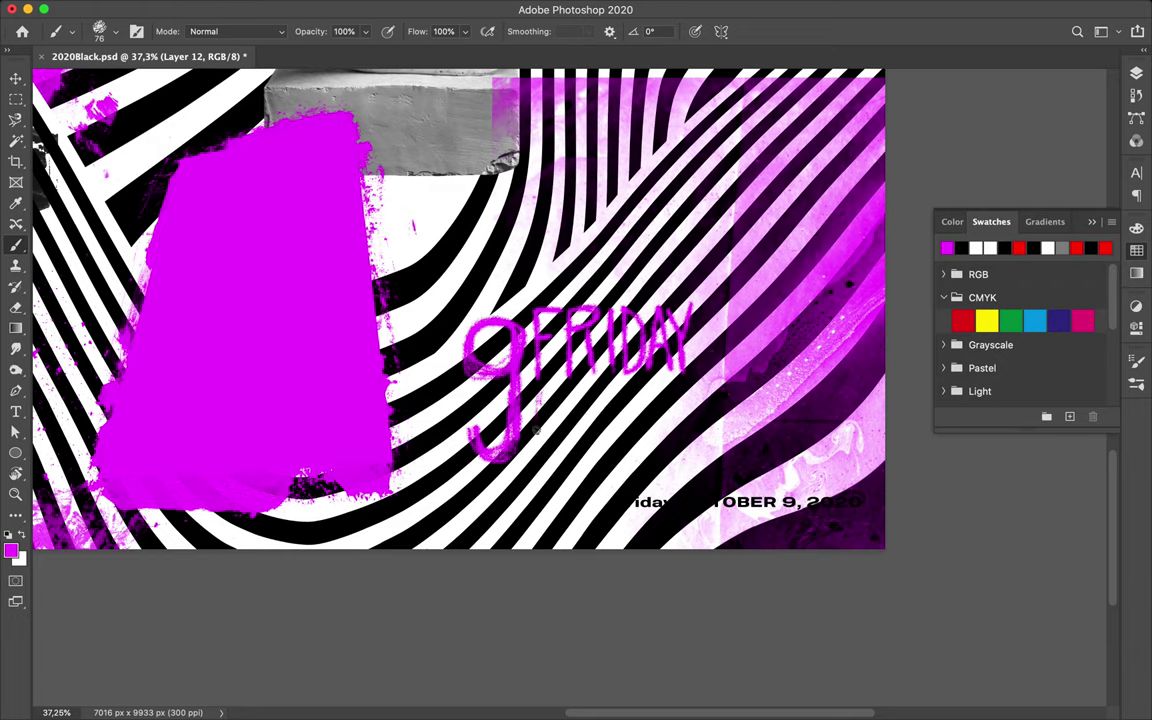
Step: Hand-letter OCTOBER in magenta beneath FRIDAY
left_click_drag(540, 390, 538, 445)
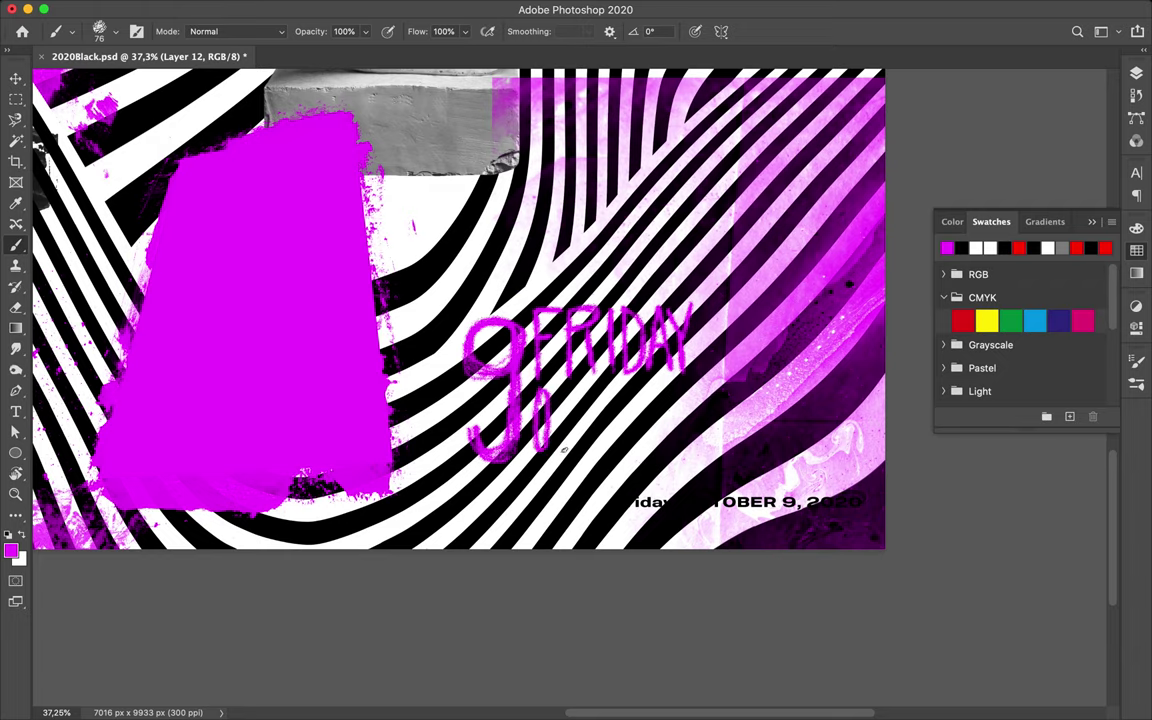
left_click_drag(566, 400, 564, 448)
left_click_drag(575, 395, 591, 393)
left_click_drag(583, 396, 582, 442)
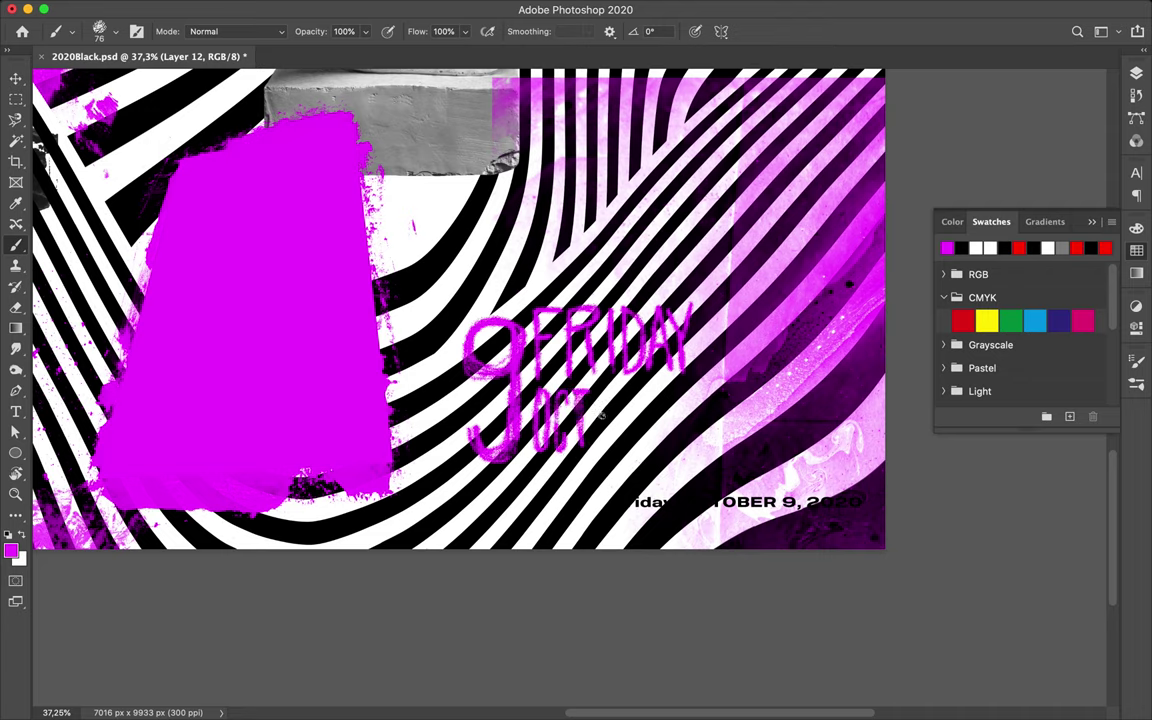
left_click_drag(600, 394, 601, 442)
left_click_drag(613, 396, 614, 446)
mouse_move(633, 393)
left_mouse_down()
mouse_move(633, 430)
mouse_move(650, 392)
mouse_move(651, 430)
mouse_move(672, 441)
left_mouse_up()
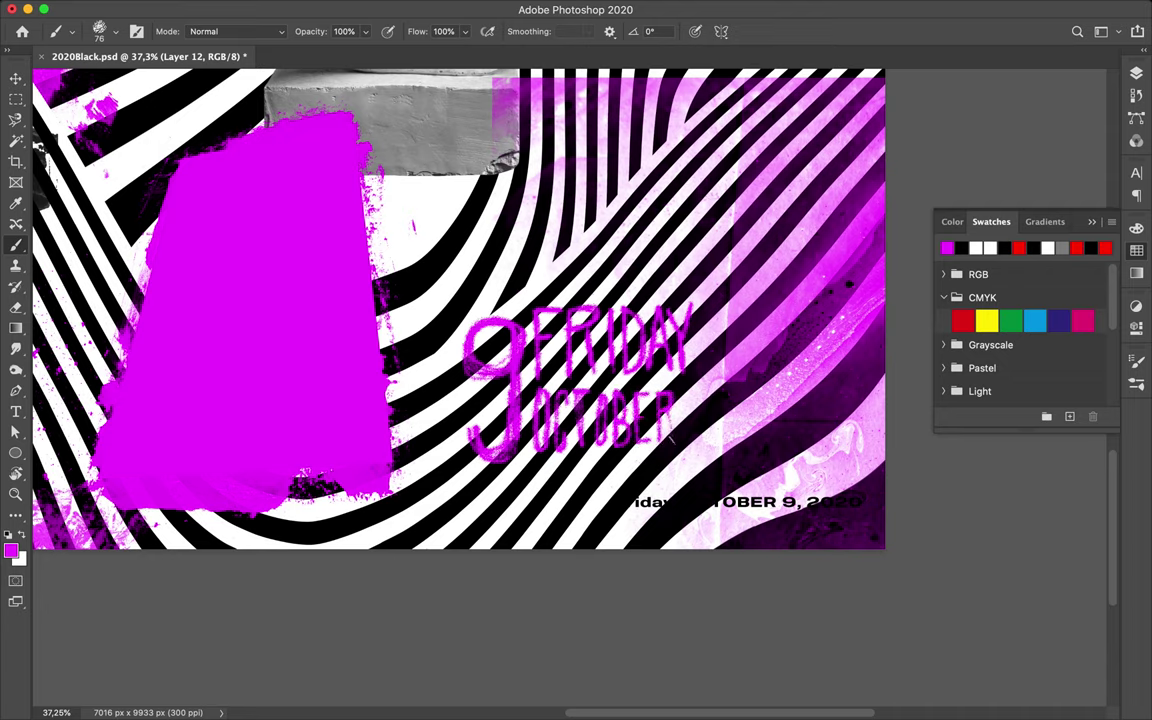
Step: Hide the printed date text layer
key("v")
left_click(650, 508)
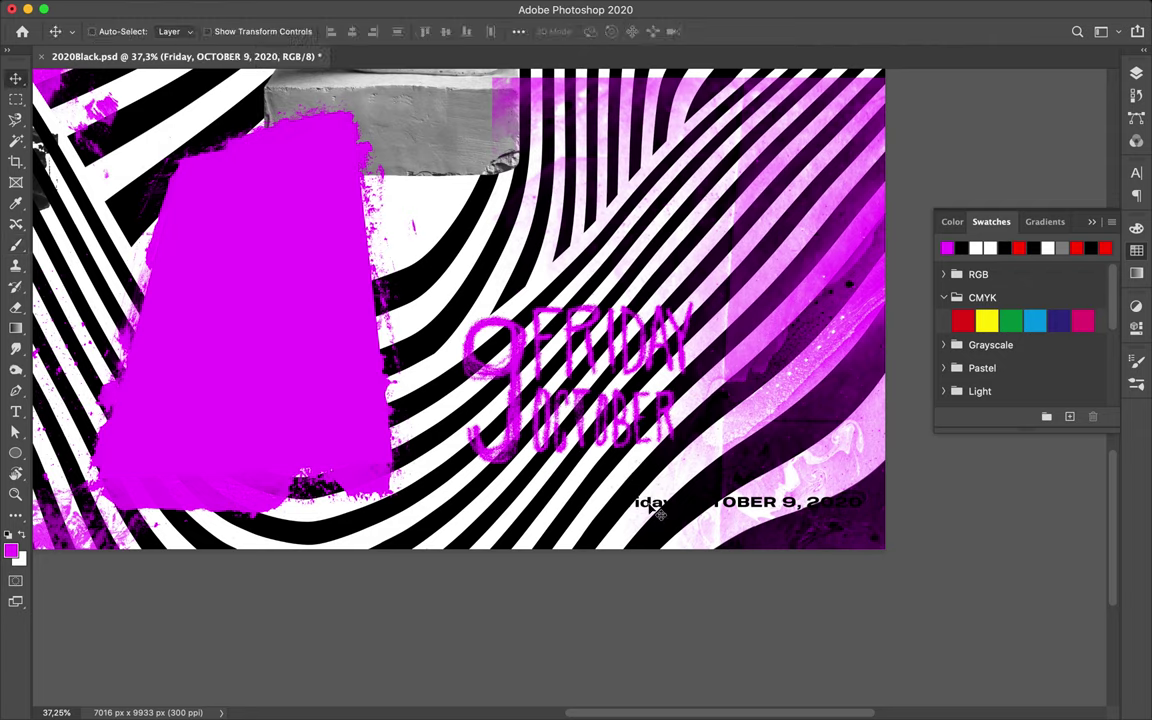
key("F7")
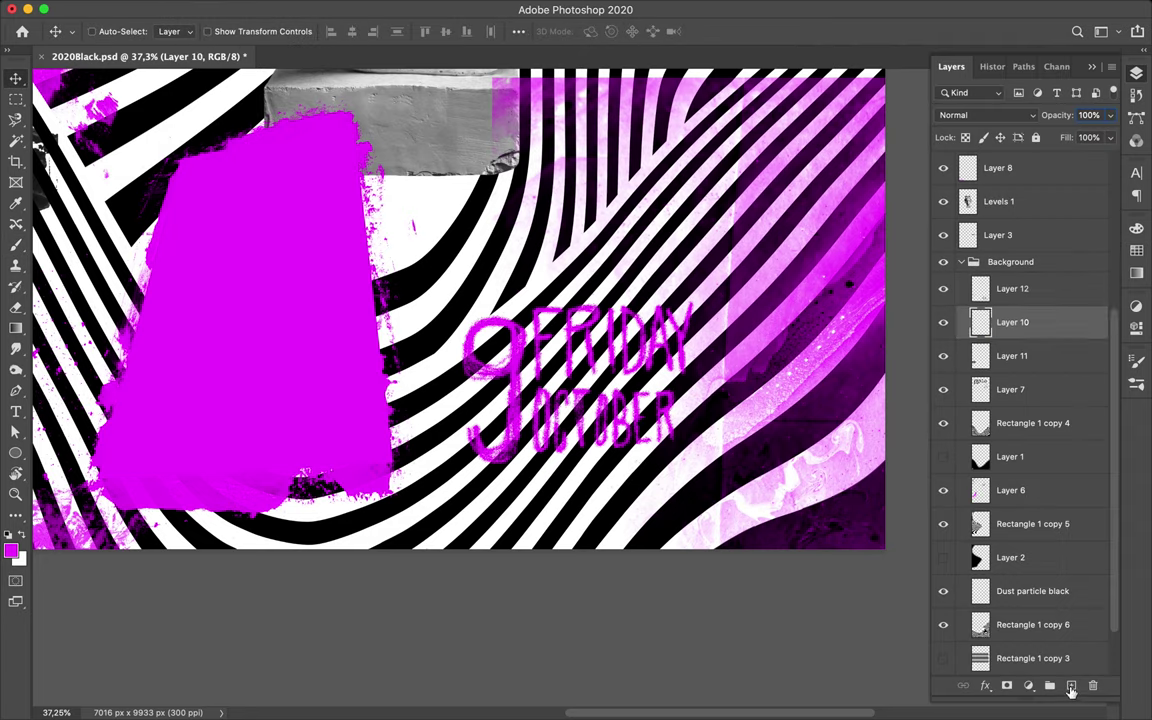
key("b")
Step: Choose the first Grunge brush from the brush presets
right_click(103, 283)
scroll(85, 311, "up", 5)
left_click(100, 278)
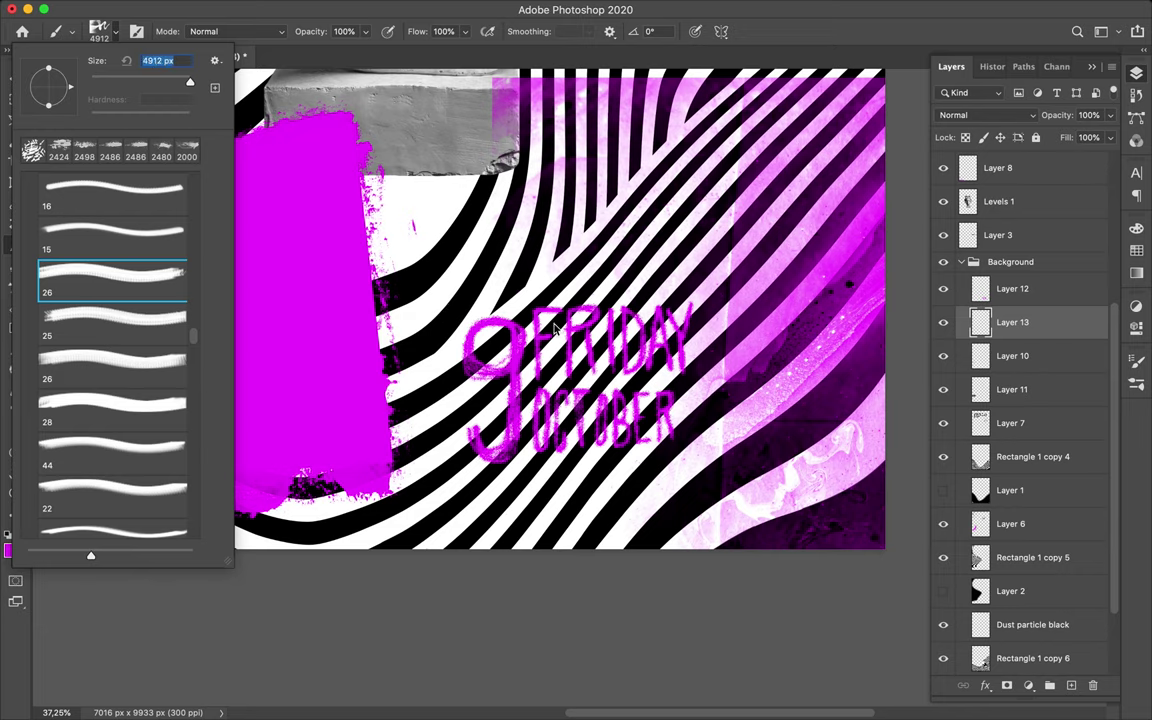
scroll(85, 319, "up", 2)
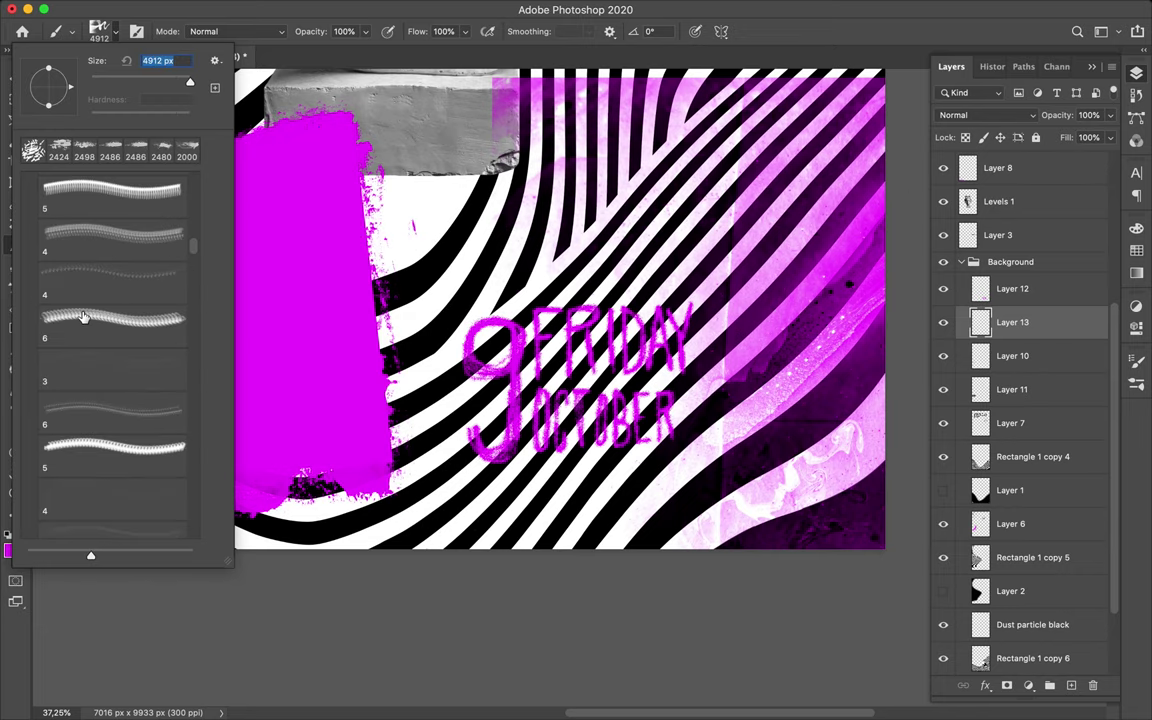
scroll(85, 319, "up", 5)
scroll(60, 340, "up", 5)
scroll(90, 351, "down", 10)
scroll(90, 400, "down", 5)
left_click(110, 468)
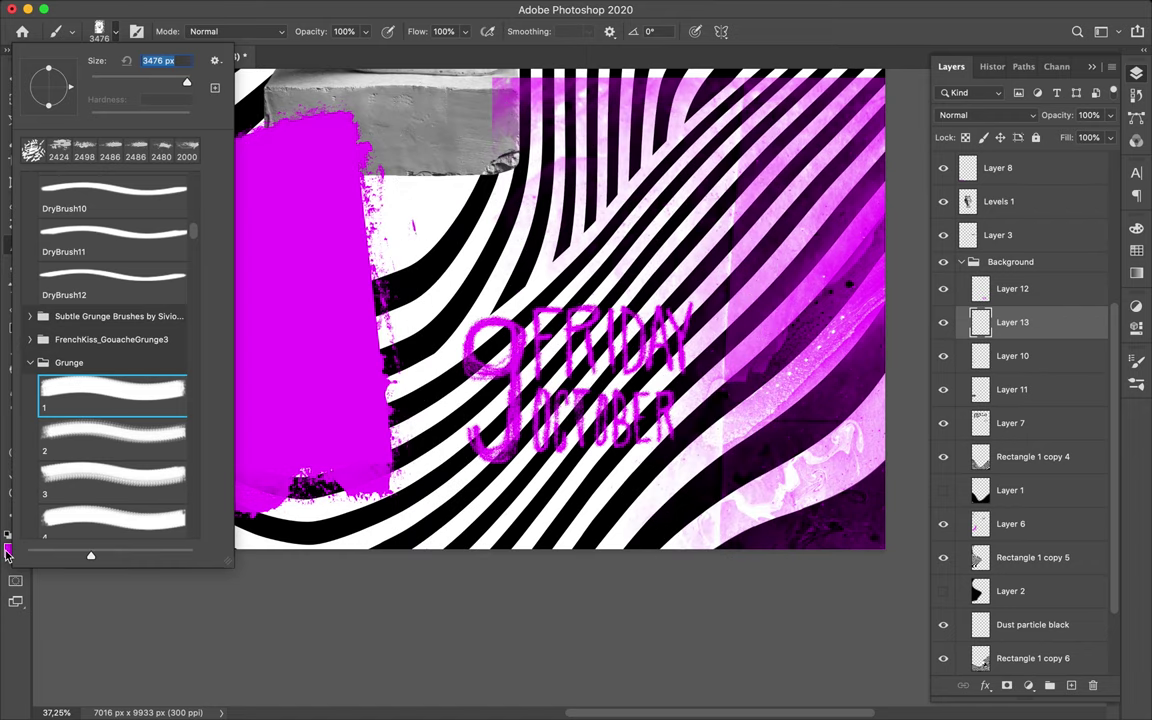
left_click(575, 382)
Step: Stamp a black grunge patch, rotate it 90° and place it behind the date lettering
left_click(573, 386)
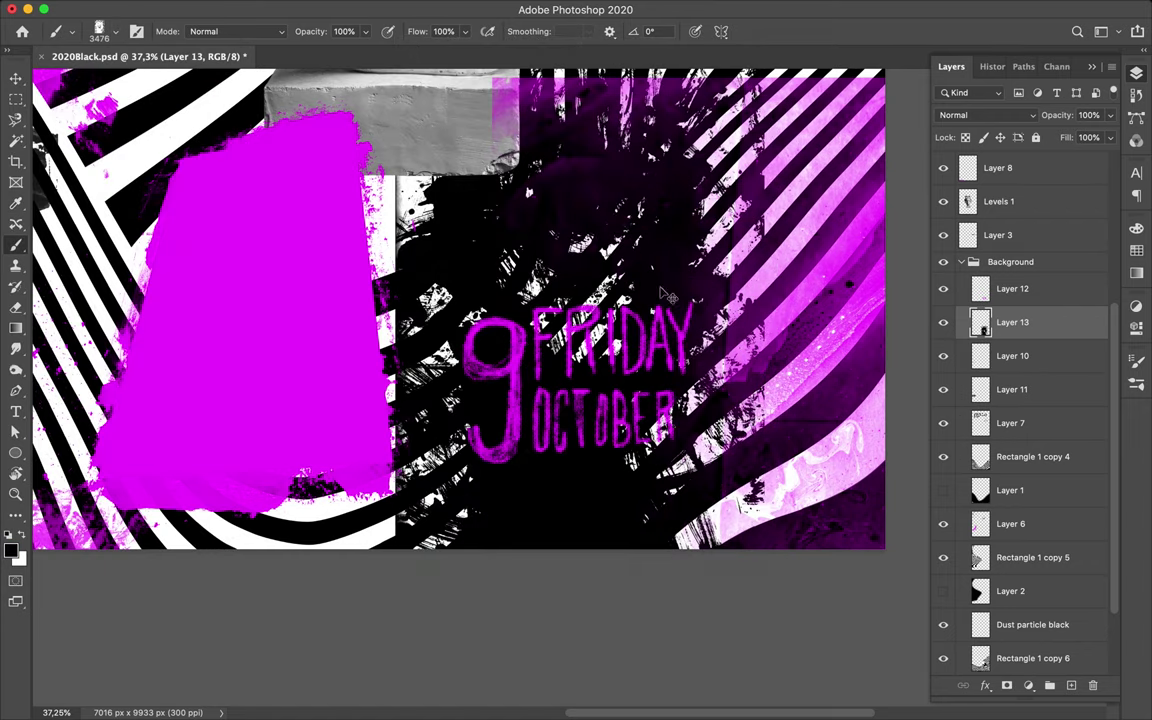
key("ctrl+t")
left_click_drag(775, 300, 797, 195)
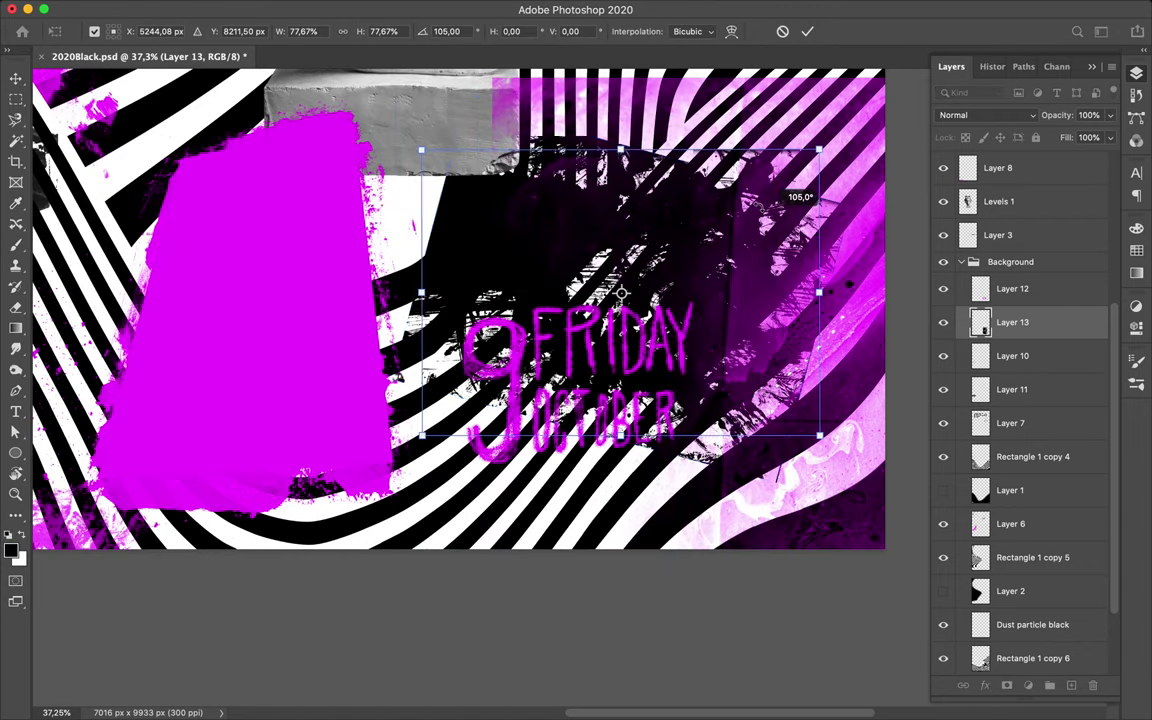
mouse_move(578, 225)
left_mouse_down()
mouse_move(603, 296)
mouse_move(630, 296)
left_mouse_up()
key("Return")
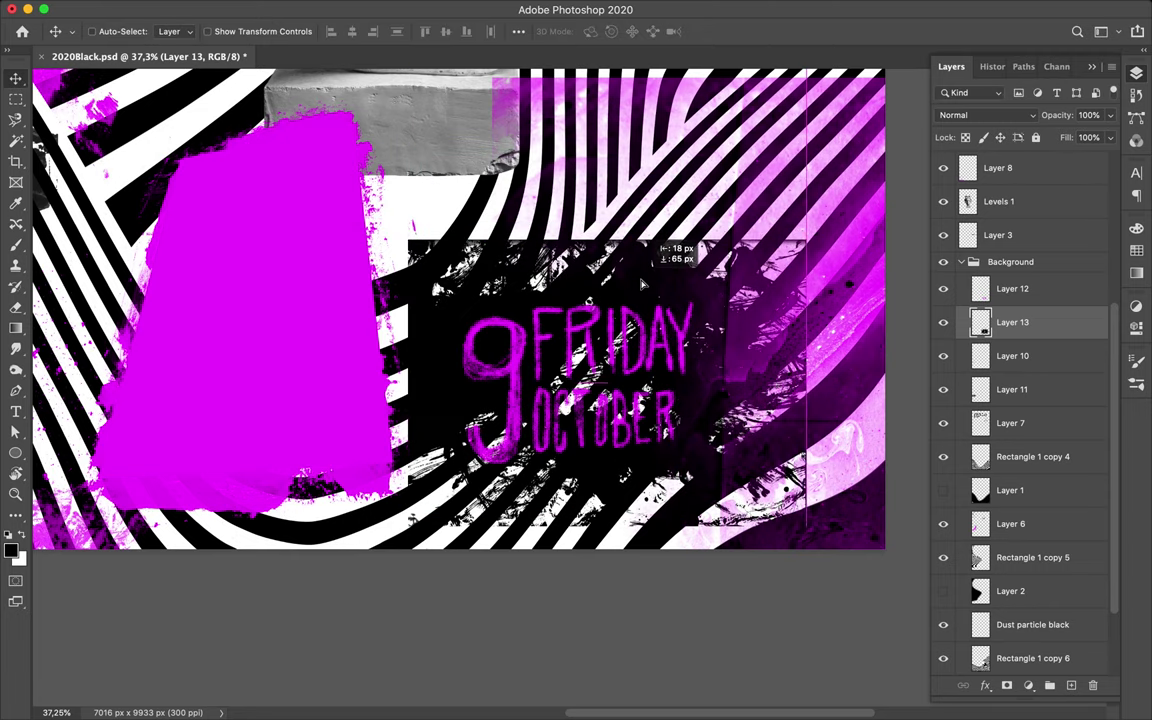
key("ctrl+0")
scroll(640, 340, "down", 3)
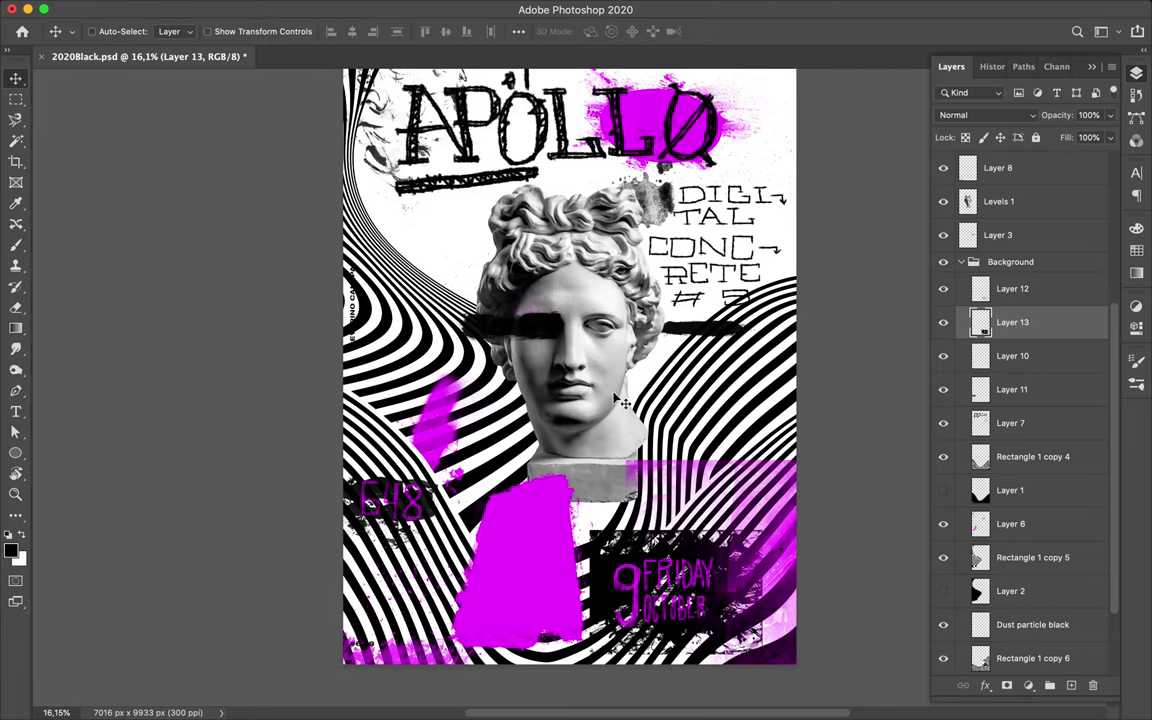
scroll(622, 402, "up", 2)
scroll(480, 250, "up", 5)
Step: Select the Pencil Brush preset for lettering
key("b")
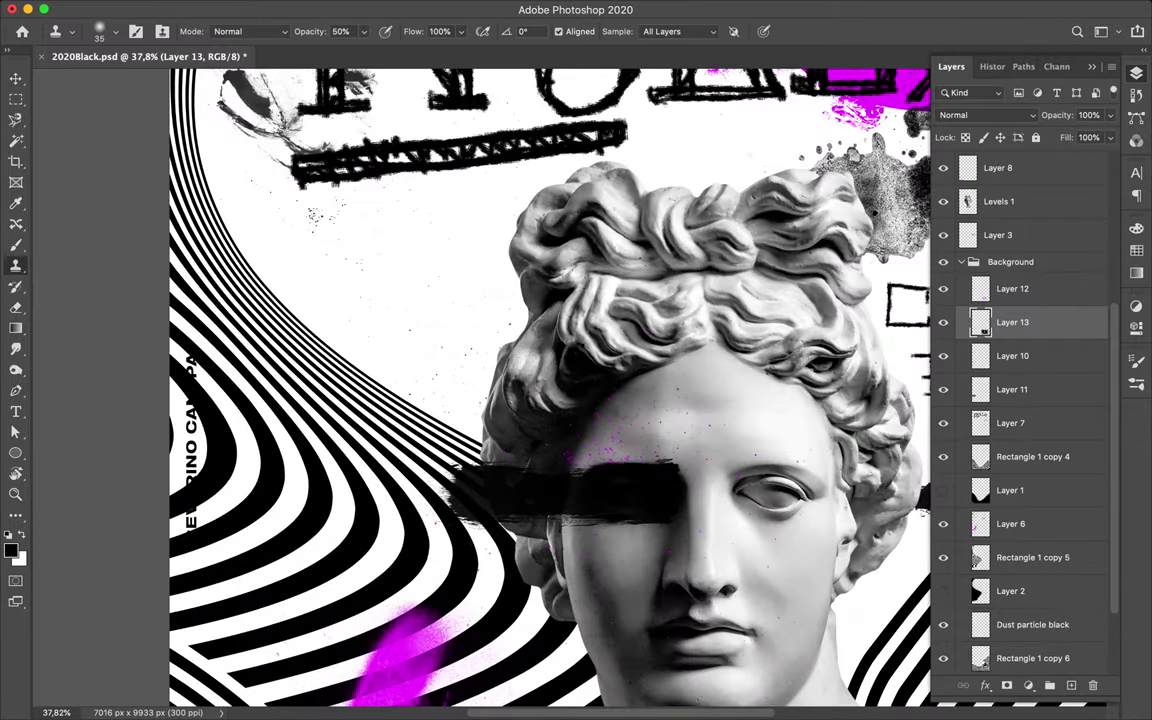
left_click(104, 31)
scroll(108, 366, "up", 5)
scroll(108, 366, "up", 5)
scroll(108, 300, "up", 5)
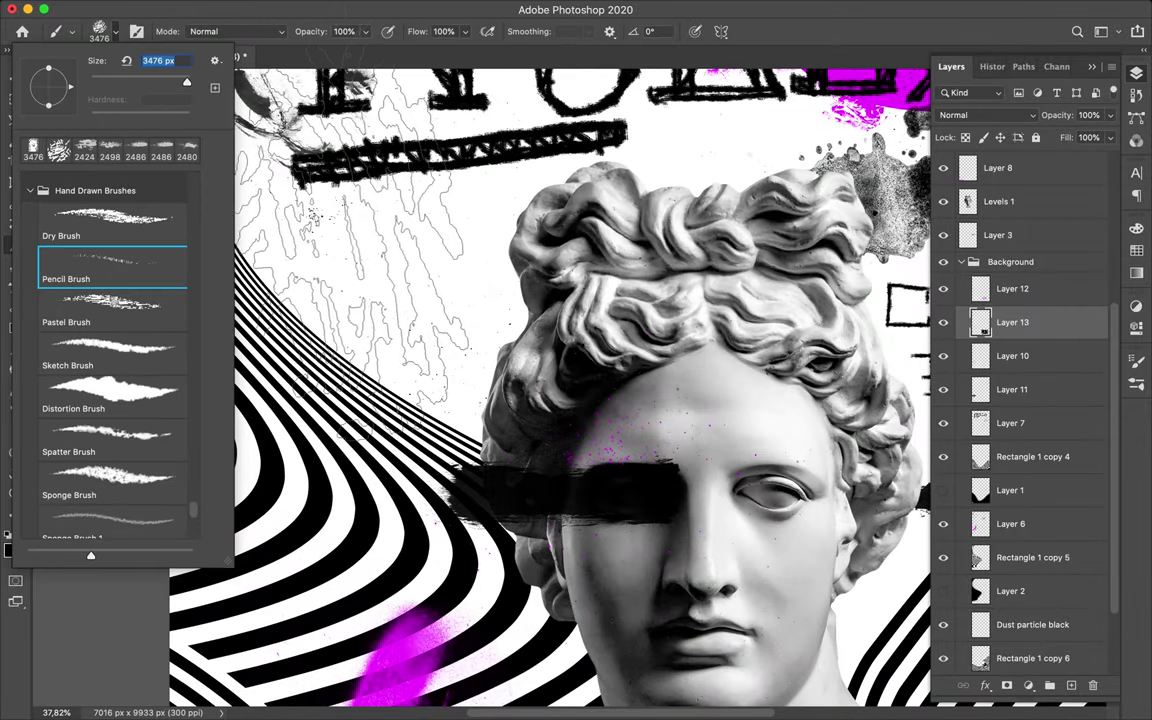
left_click(110, 262)
left_click(10, 552)
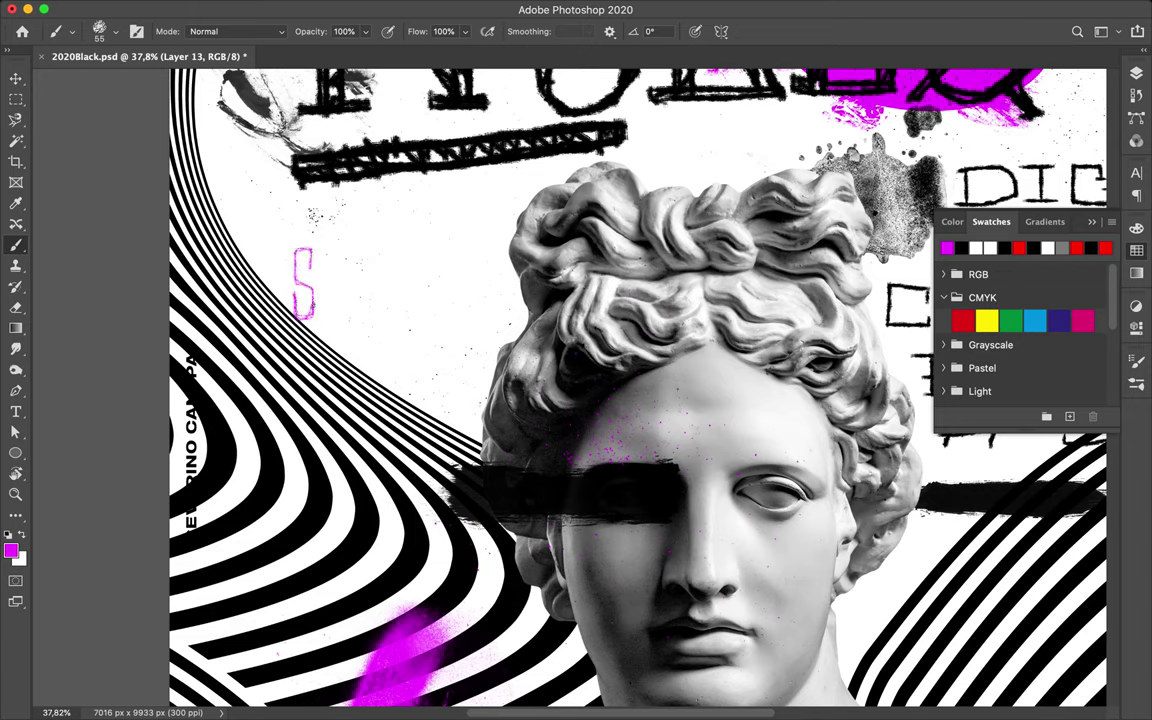
Step: Paint SEVERINO in magenta over the sketch with a rough underline box beneath
left_click_drag(310, 250, 311, 252)
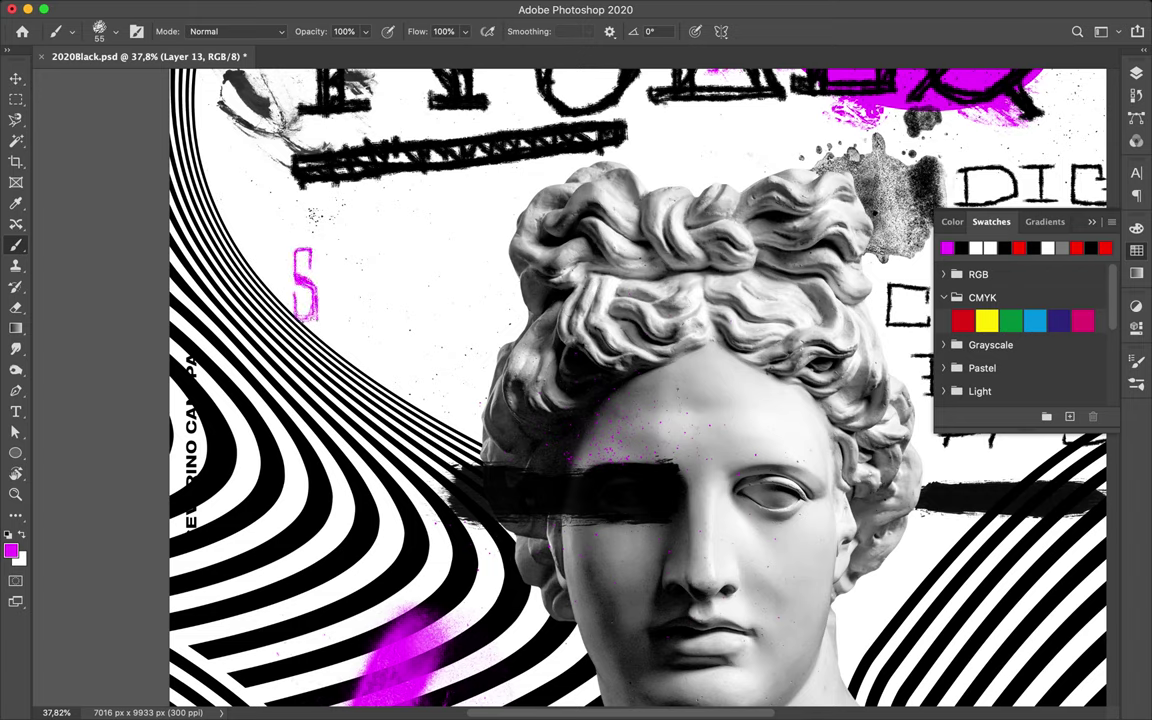
left_click_drag(329, 317, 338, 252)
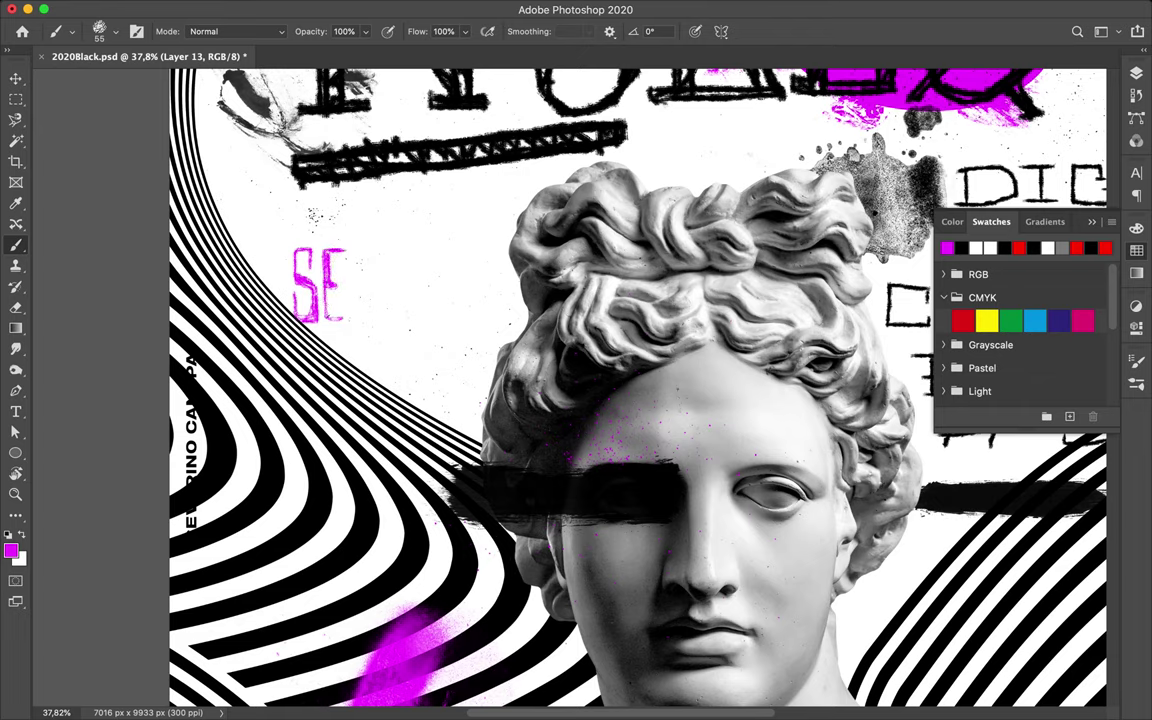
mouse_move(352, 256)
left_mouse_down()
mouse_move(387, 250)
mouse_move(386, 284)
mouse_move(397, 288)
left_mouse_up()
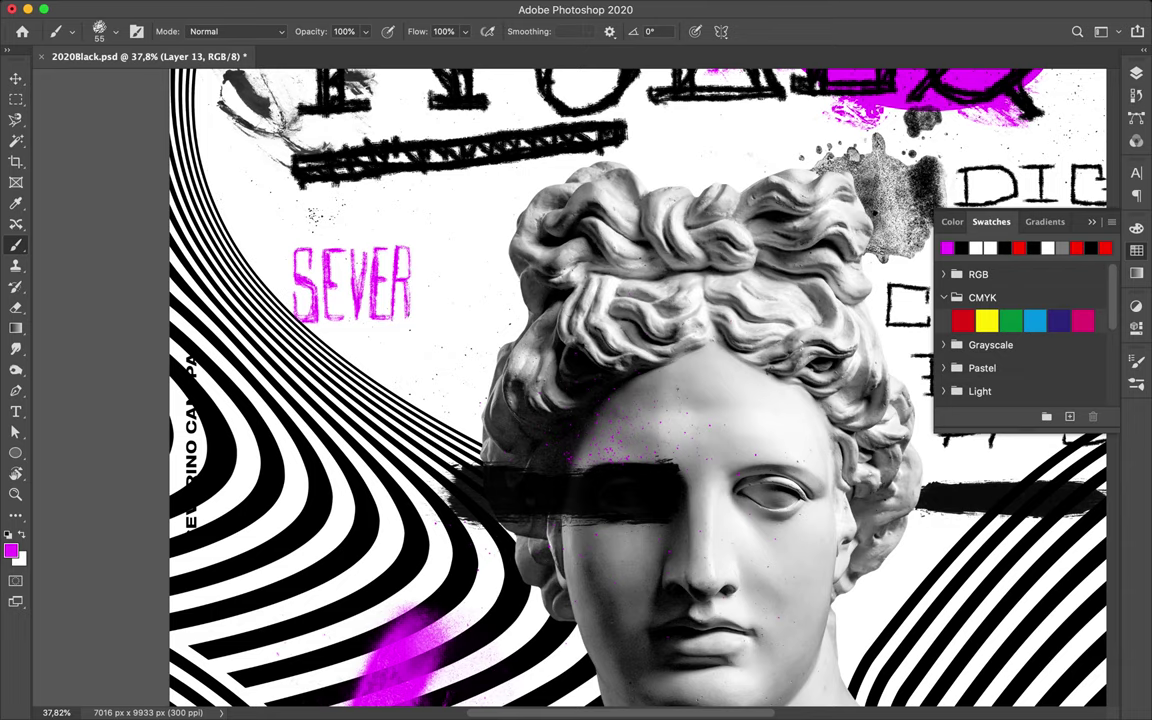
left_click_drag(418, 318, 420, 250)
left_click_drag(430, 314, 445, 250)
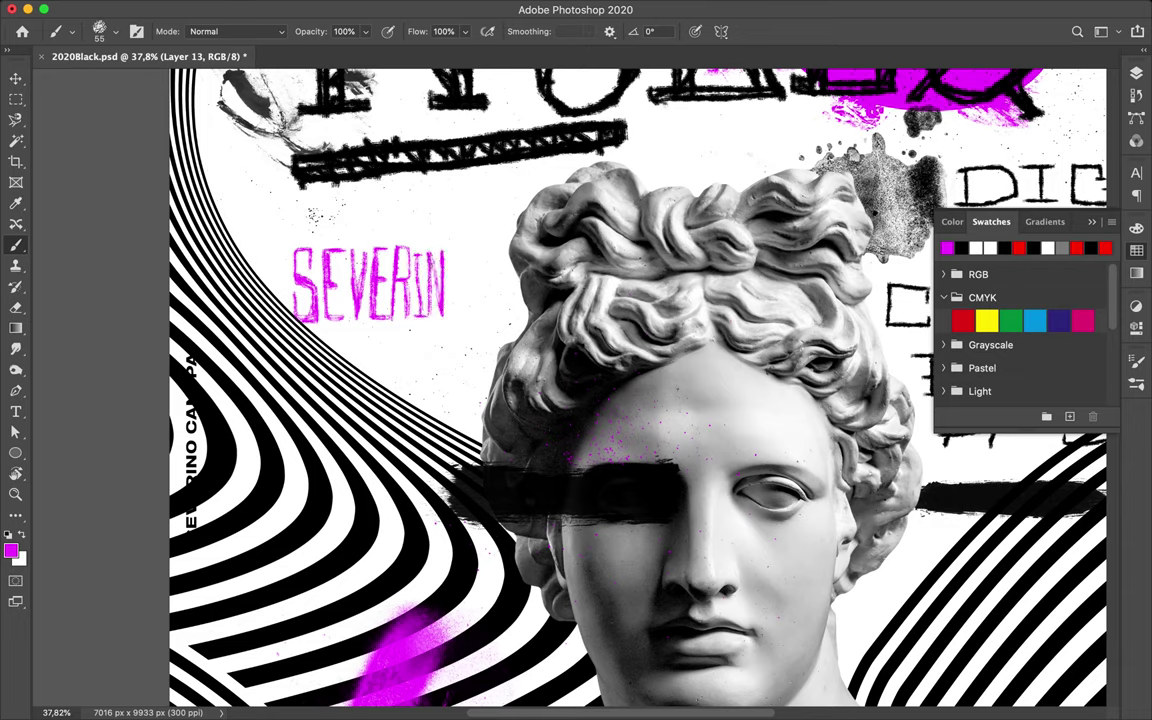
mouse_move(450, 250)
left_mouse_down()
mouse_move(462, 316)
mouse_move(315, 338)
left_mouse_up()
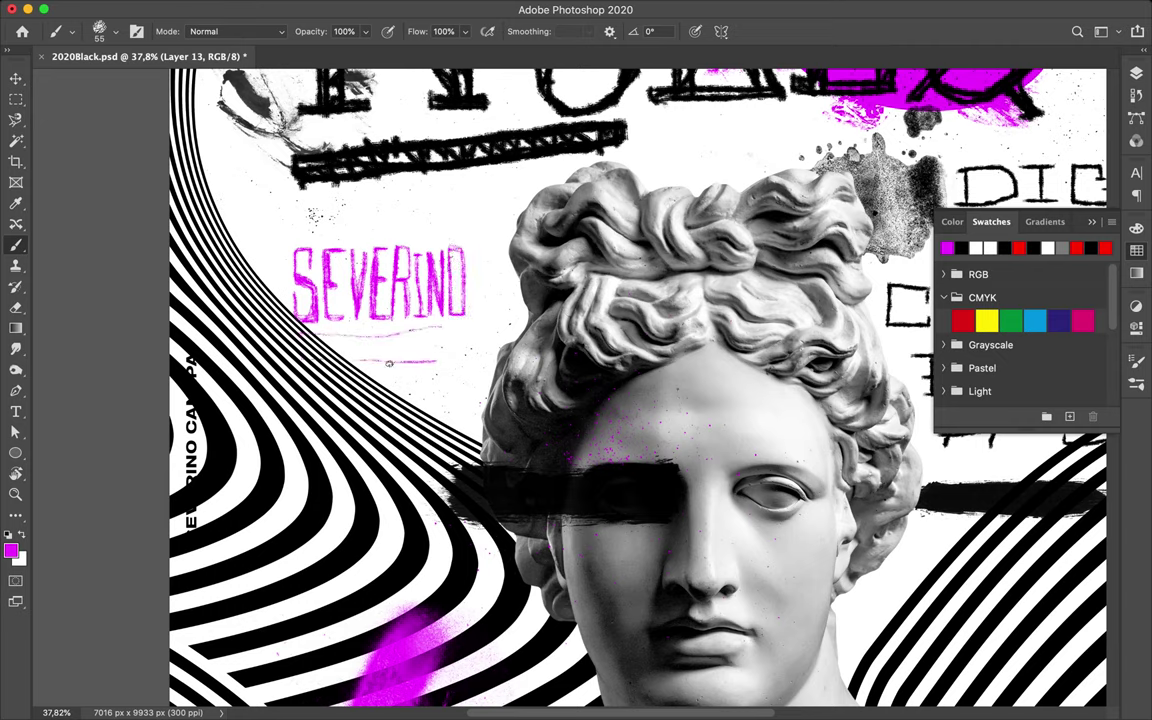
left_click_drag(389, 364, 300, 332)
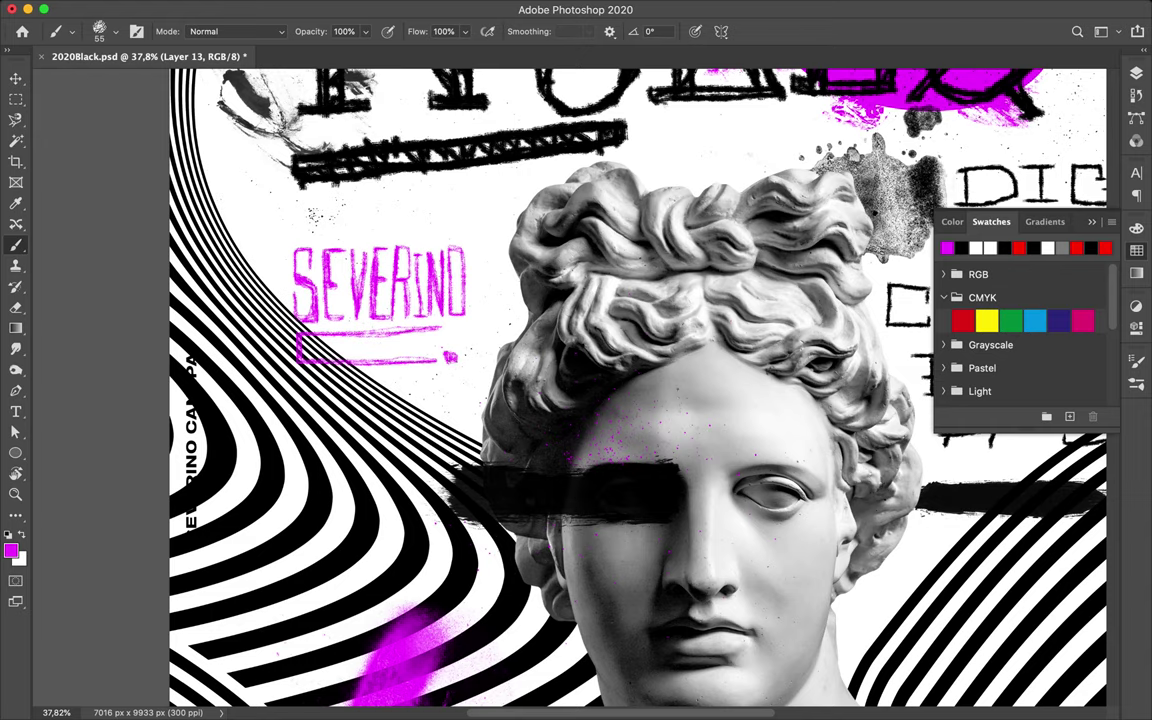
Step: Add a new empty layer, Layer 14
key("F7")
key("ctrl+shift+alt+n")
left_click(100, 31)
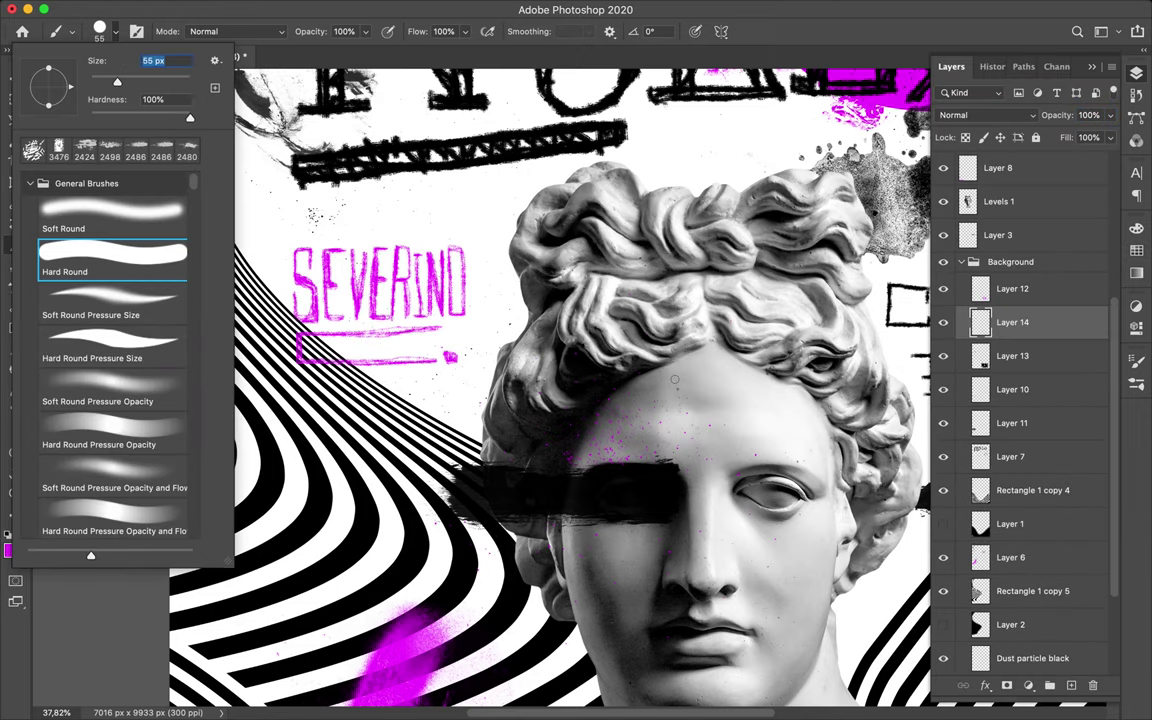
Step: Doodle a magenta zigzag beside the statue's right cheek
scroll(674, 379, "down", 5)
key("Escape")
scroll(630, 424, "up", 3)
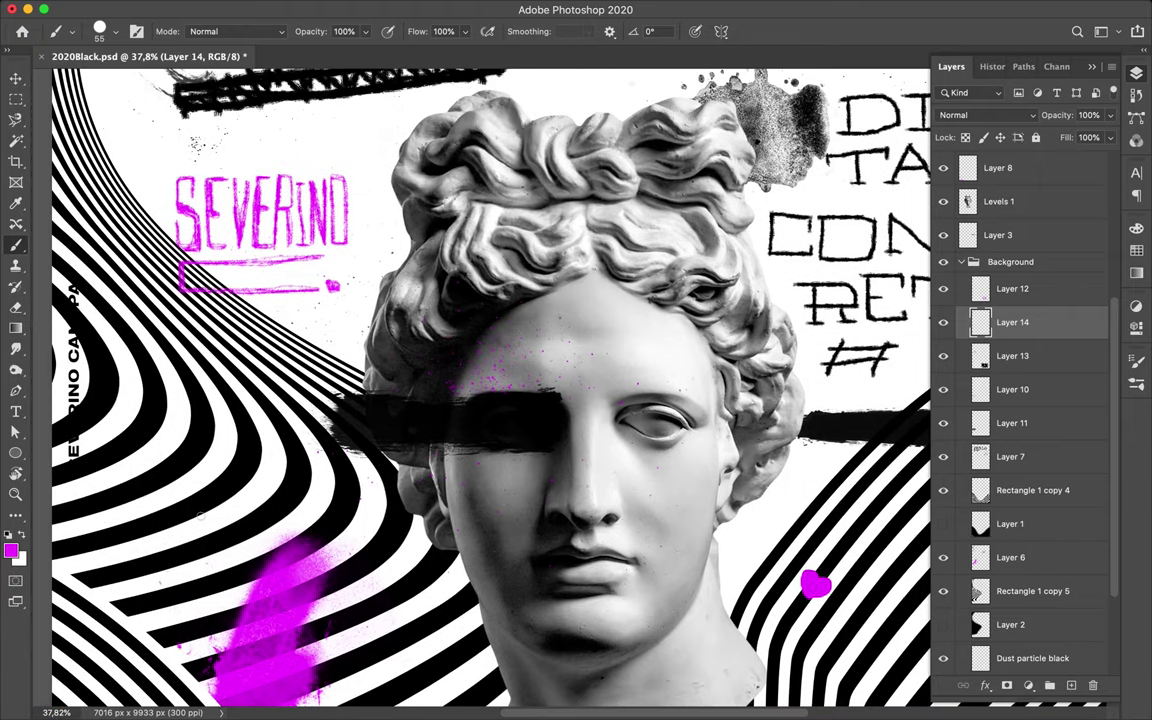
scroll(316, 450, "right", 5)
scroll(467, 328, "down", 5)
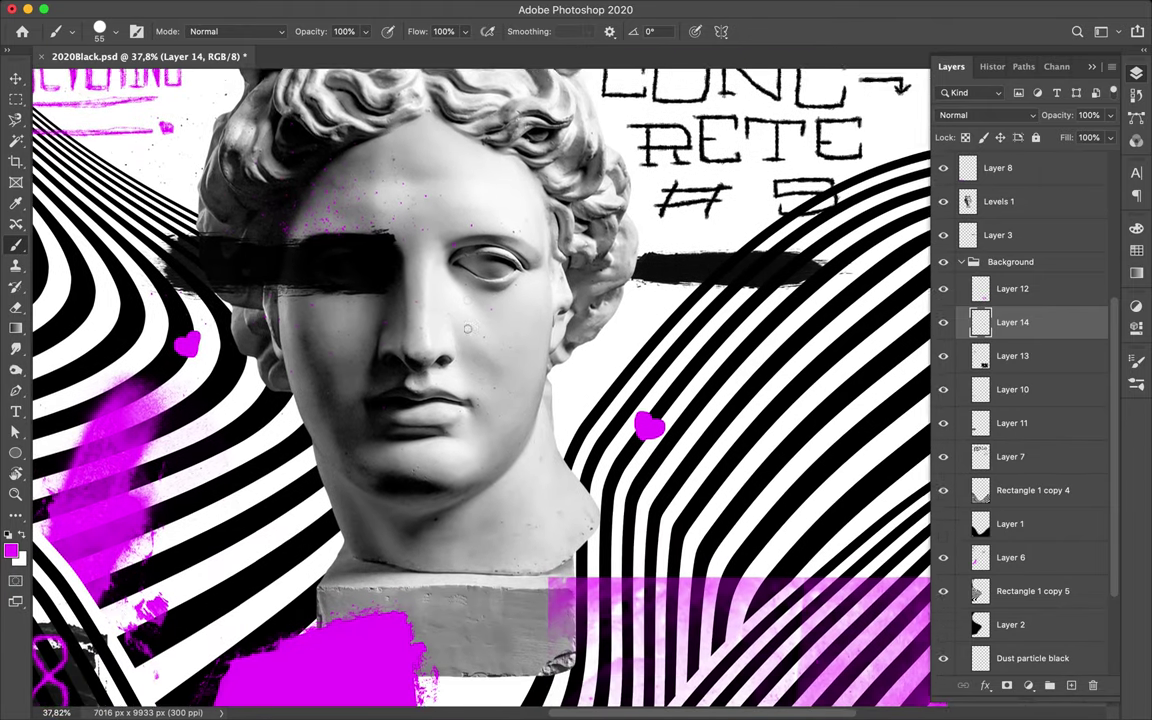
scroll(467, 328, "down", 3)
scroll(412, 318, "down", 5)
scroll(450, 300, "down", 2, "alt")
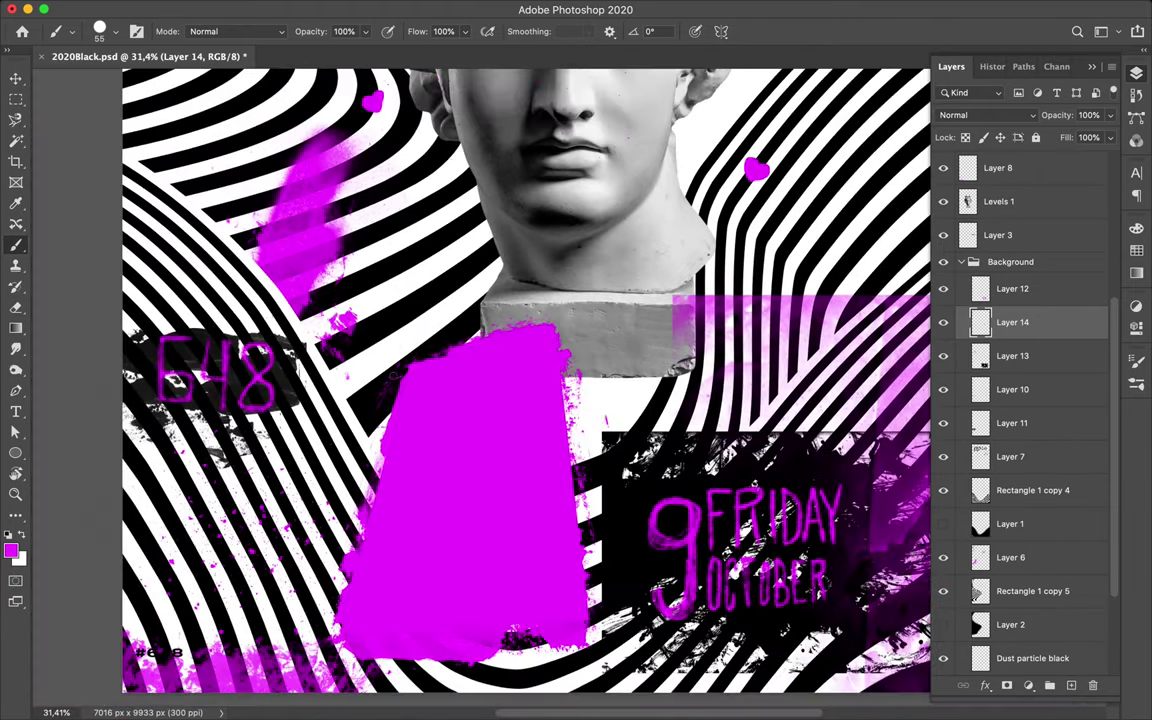
scroll(500, 260, "up", 3)
scroll(559, 225, "down", 2, "alt")
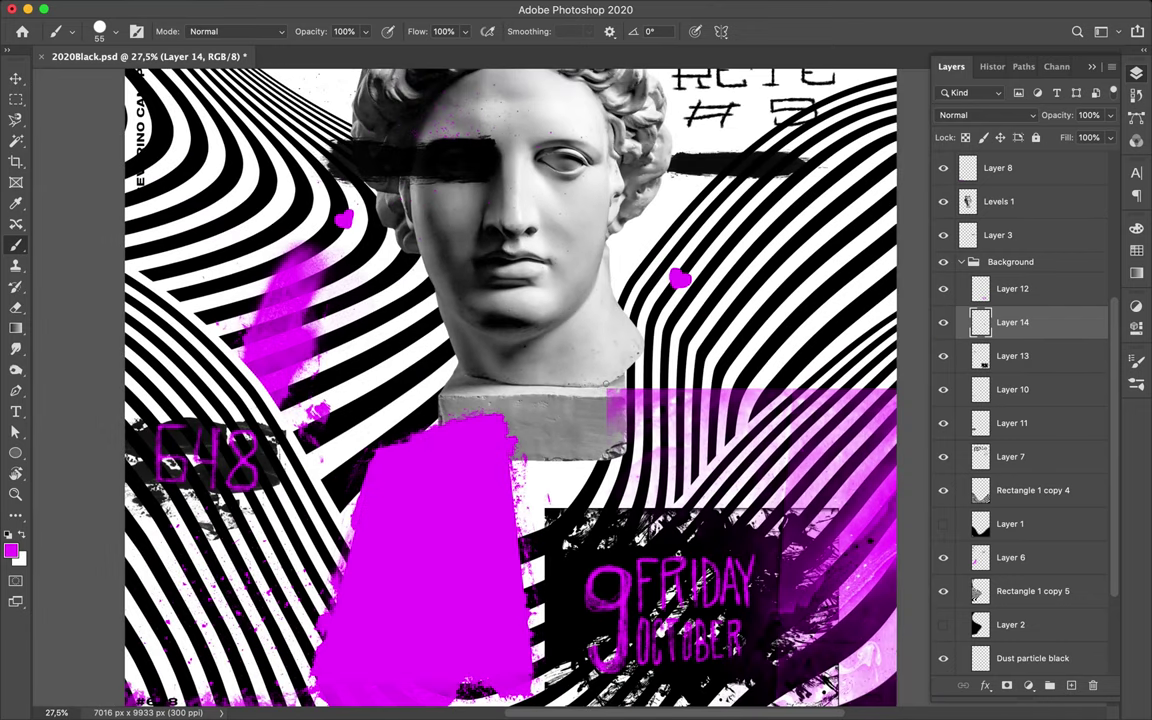
left_click_drag(622, 290, 662, 203)
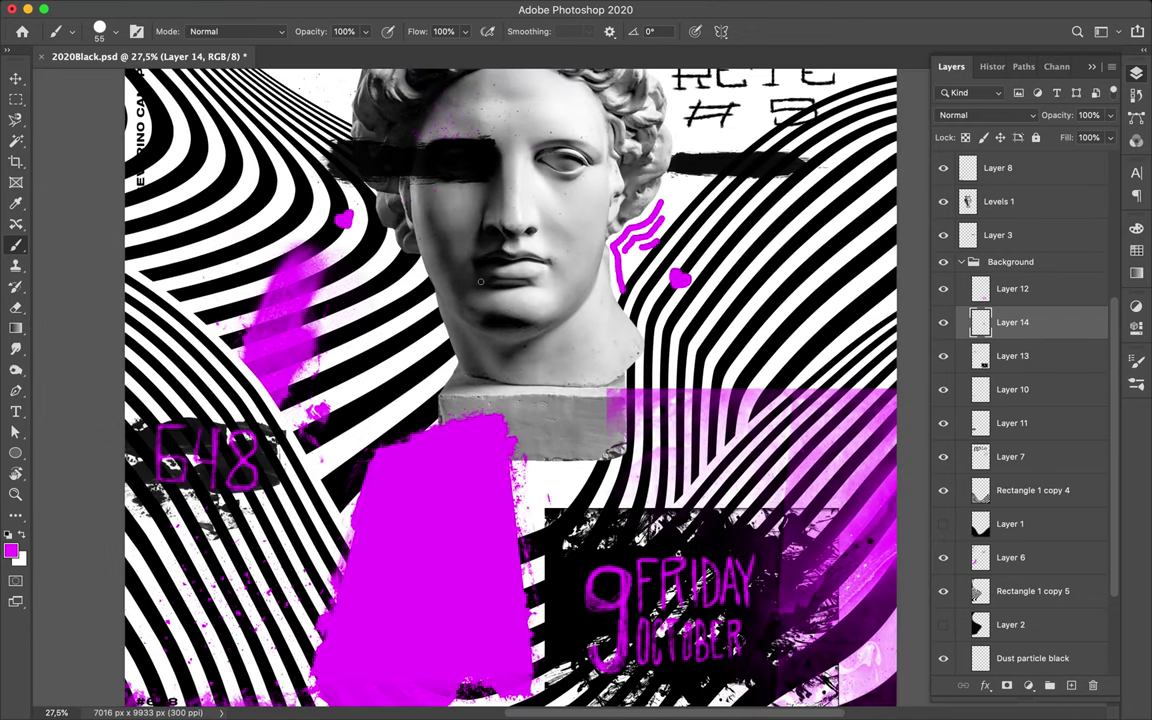
Step: Doodle a magenta zigzag to the left of the statue's face
scroll(480, 282, "up", 5)
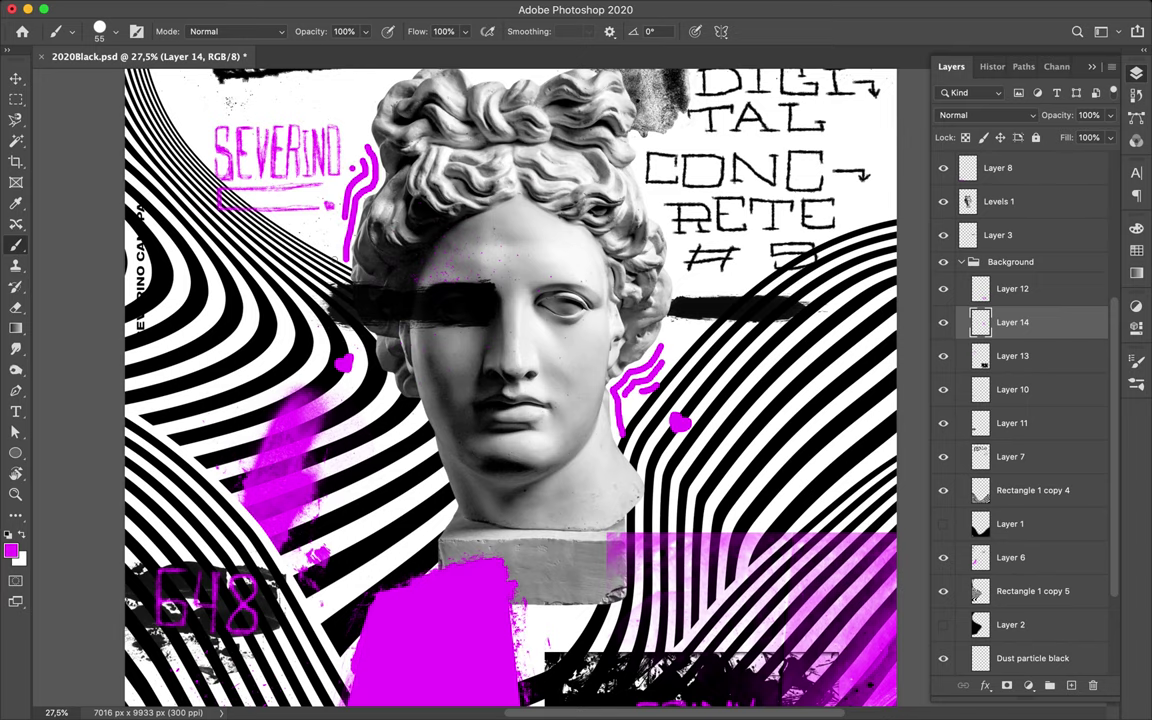
left_click_drag(412, 415, 363, 400)
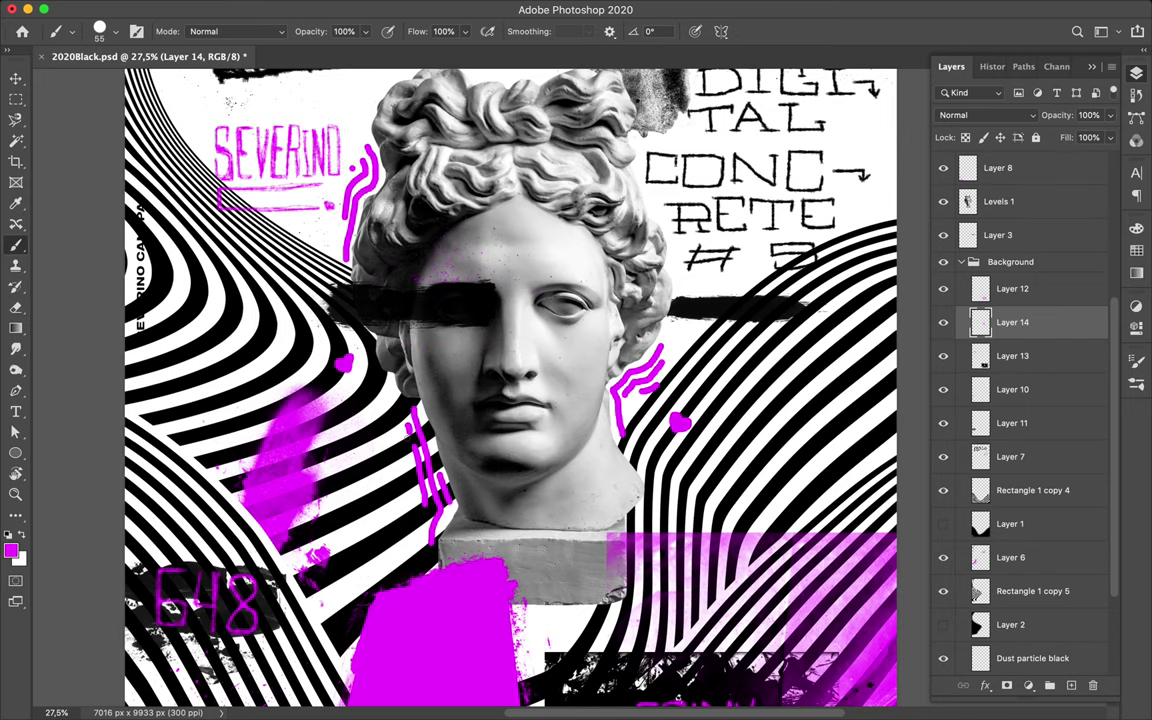
scroll(398, 481, "down", 2, "alt")
scroll(399, 481, "up", 1, "alt")
scroll(399, 481, "down", 1)
Step: Rename the layers to Heart and Pink Scribble
key("l")
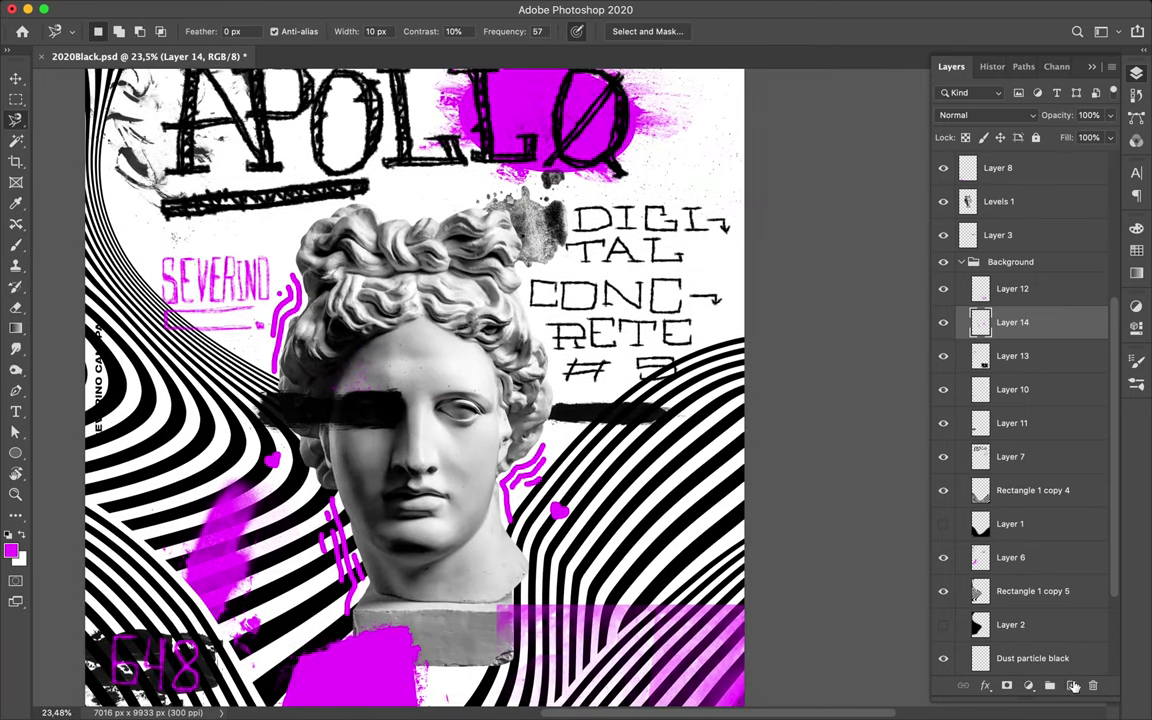
double_click(1012, 355)
type("Heart")
key("Return")
double_click(1012, 322)
type("Pink Scribble")
key("Return")
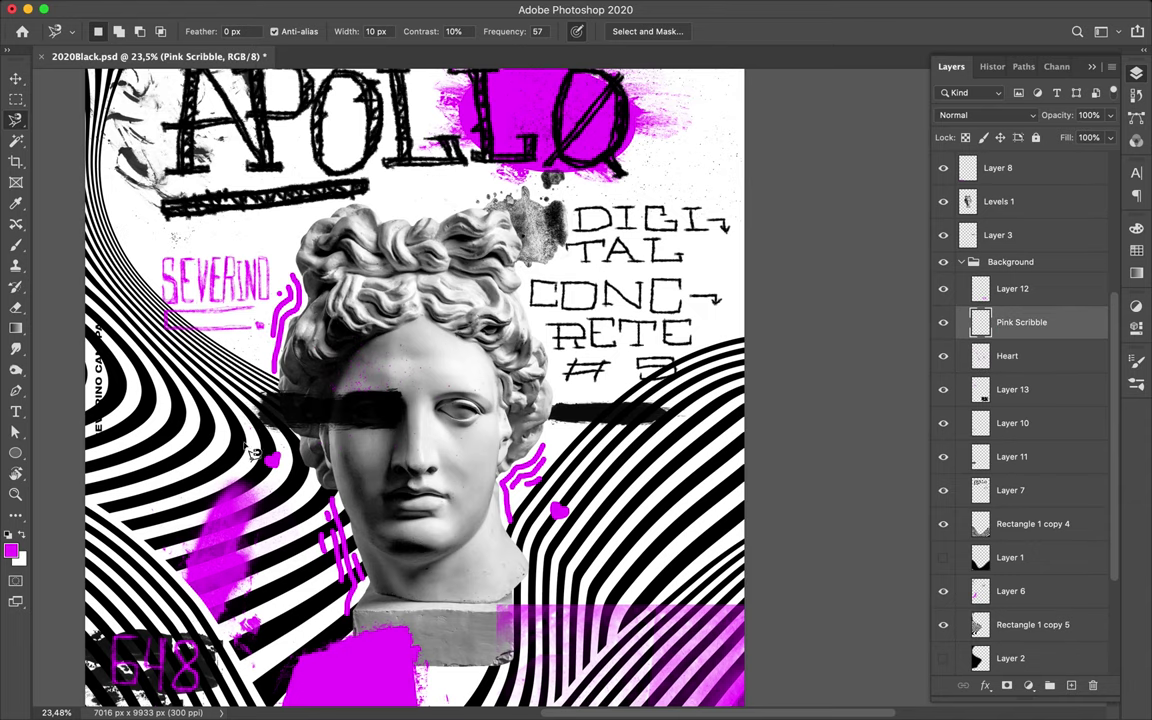
key("b")
Step: Set the brush to 7 px and scribble thin pink lines over the right-hand stripes
left_click(120, 35)
scroll(420, 400, "down", 5)
key("Escape")
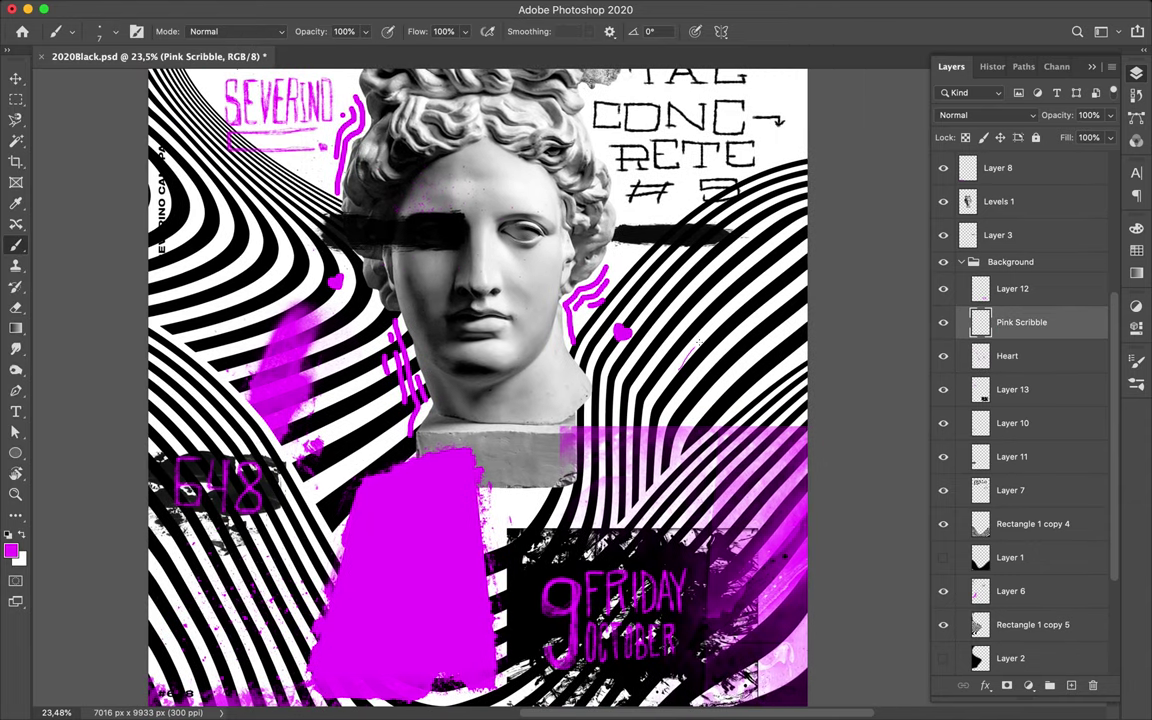
mouse_move(700, 245)
left_mouse_down()
mouse_move(585, 403)
mouse_move(585, 444)
left_mouse_up()
mouse_move(725, 218)
left_mouse_down()
mouse_move(690, 255)
mouse_move(578, 452)
left_mouse_up()
left_click_drag(646, 441, 638, 500)
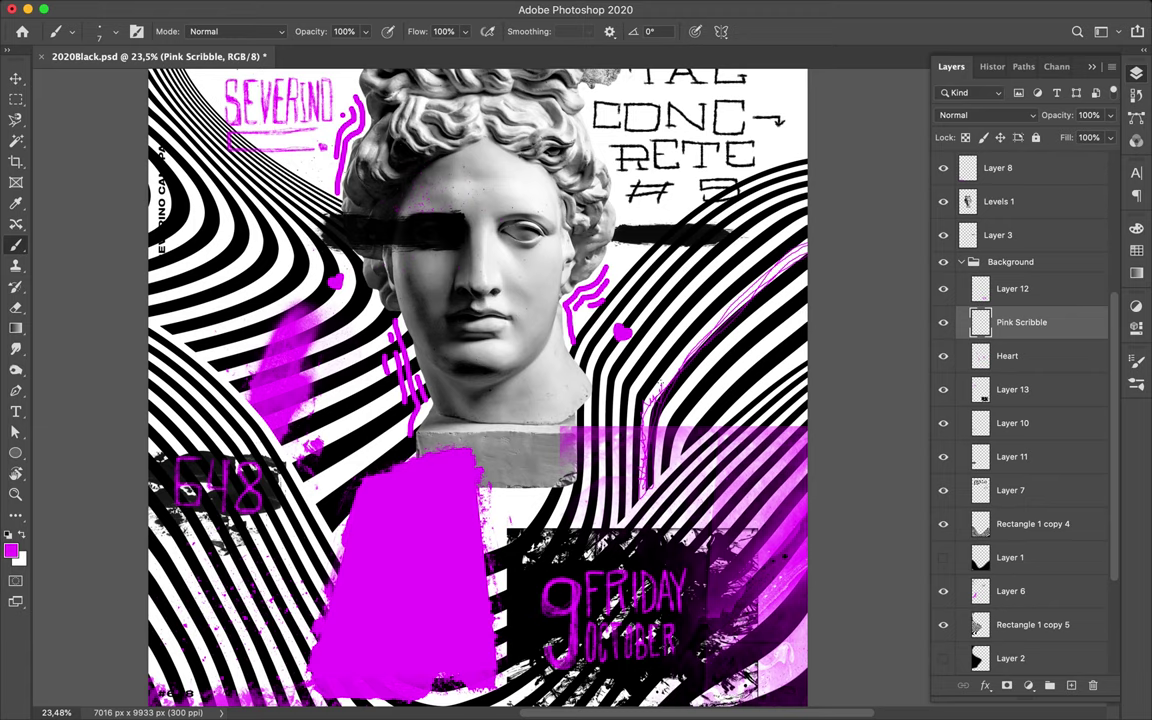
left_click_drag(600, 350, 725, 222)
scroll(413, 310, "up", 3)
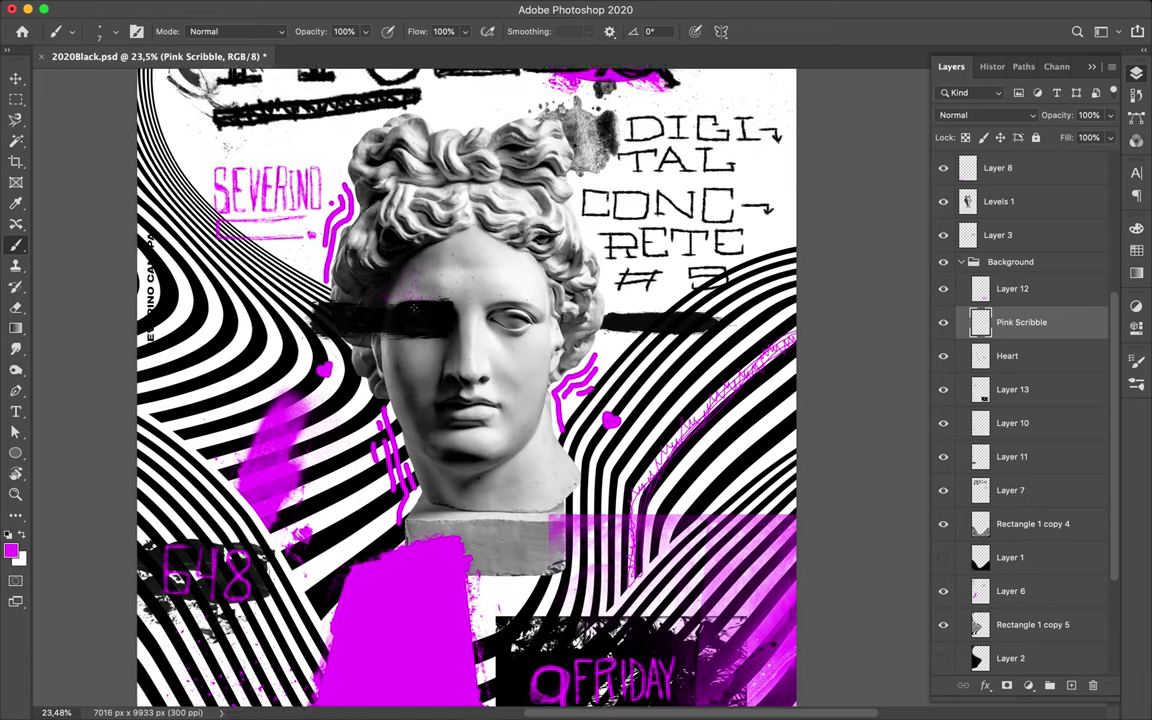
scroll(413, 310, "up", 1)
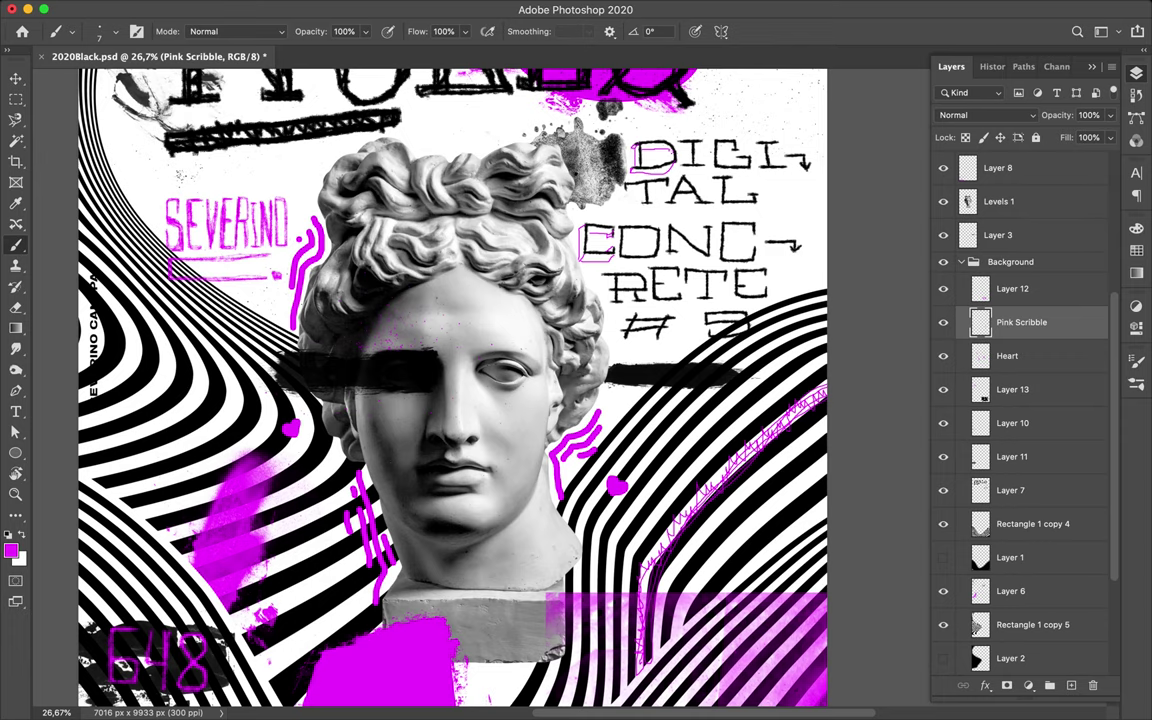
key("v")
scroll(352, 382, "up", 5)
scroll(352, 382, "down", 1)
Step: Set the brush to 62 px and paint magenta strokes along the lower-left stripes
scroll(352, 382, "down", 5)
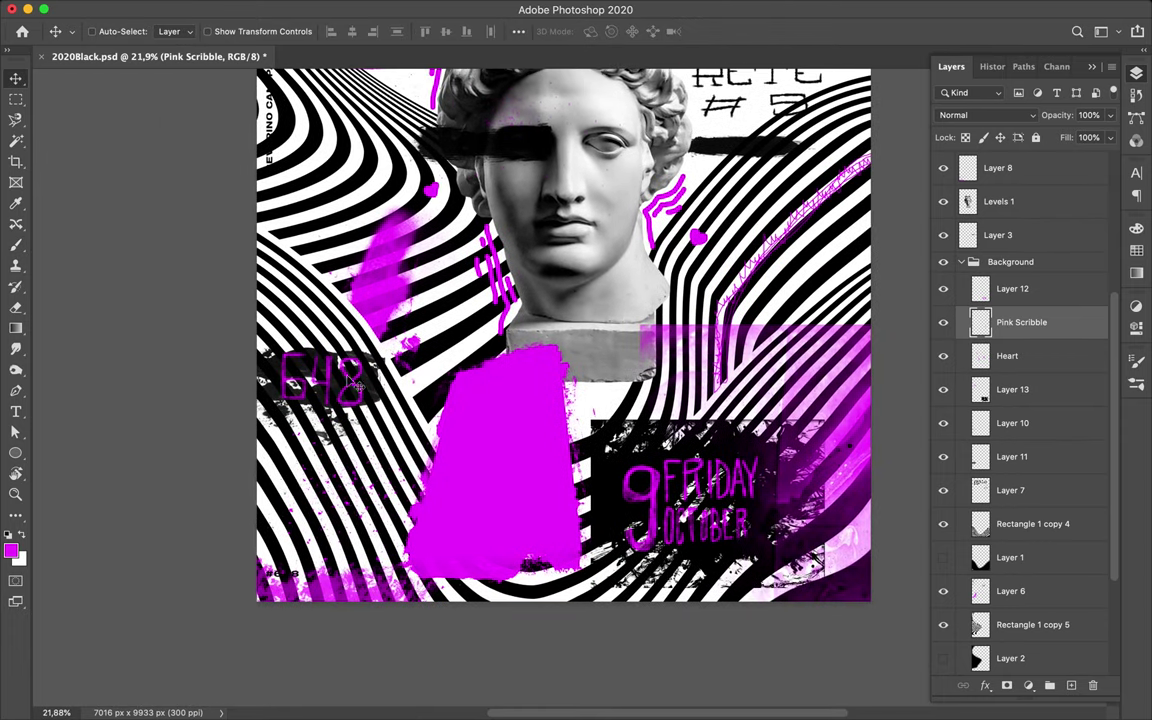
key("b")
left_click(99, 31)
left_click_drag(88, 78, 110, 78)
key("Return")
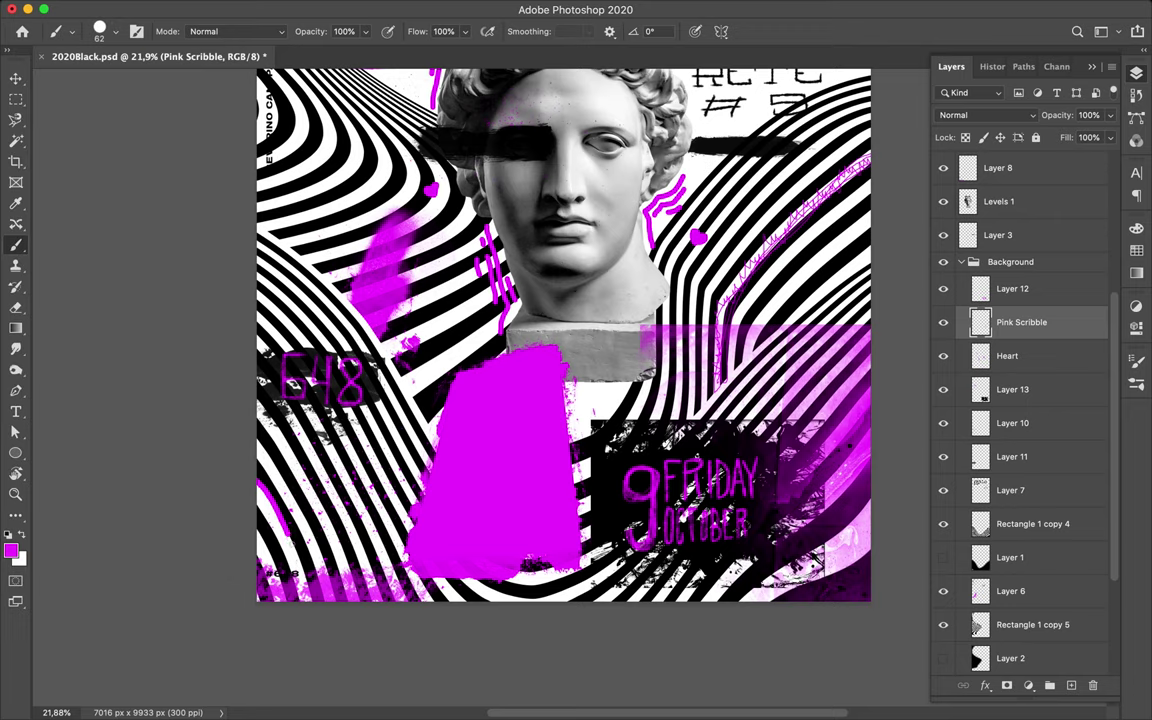
left_click_drag(258, 482, 287, 543)
left_click_drag(262, 400, 311, 515)
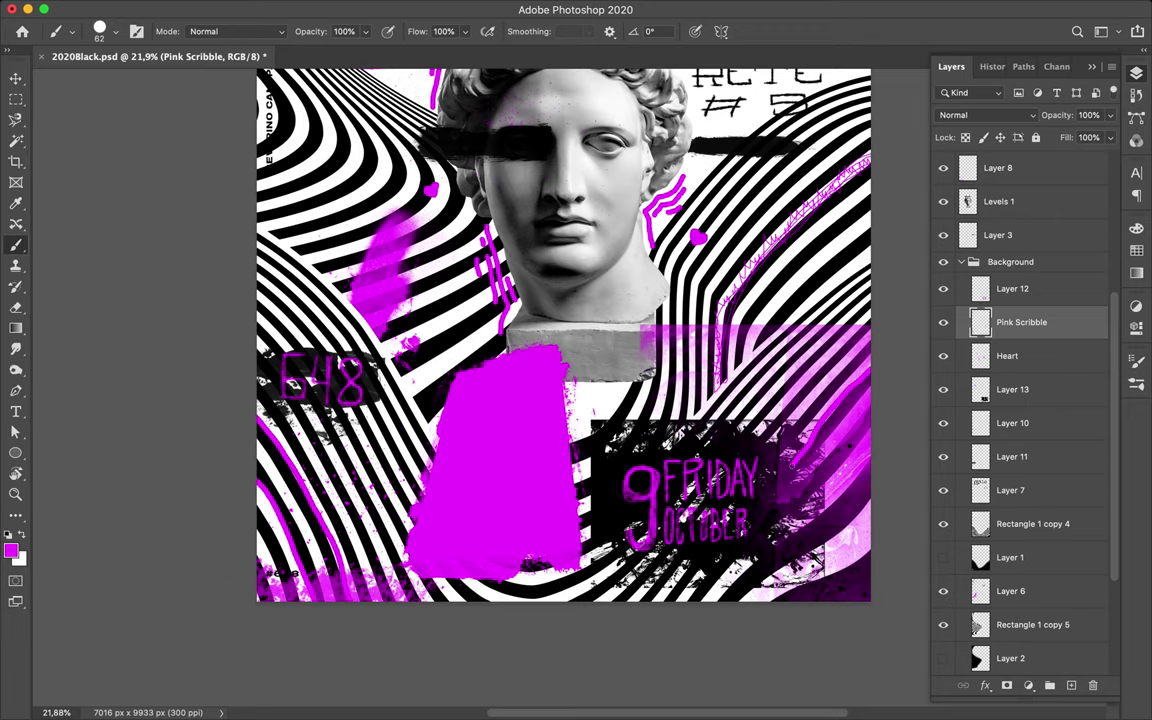
Step: Reduce the brush size to 22 px, then 6 px, then 1 px for finer doodles
scroll(625, 527, "up", 4)
scroll(420, 380, "up", 1)
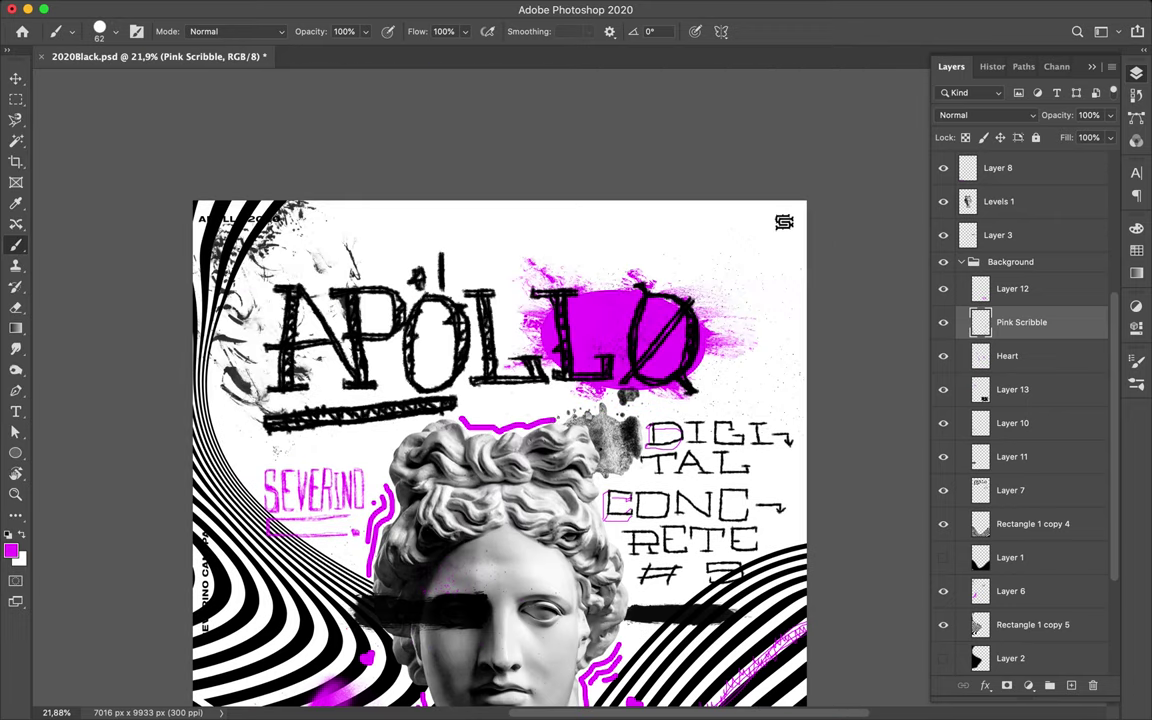
key("bracketleft")
key("bracketleft")
key("bracketleft")
left_click(99, 31)
scroll(600, 400, "left", 5)
key("Return")
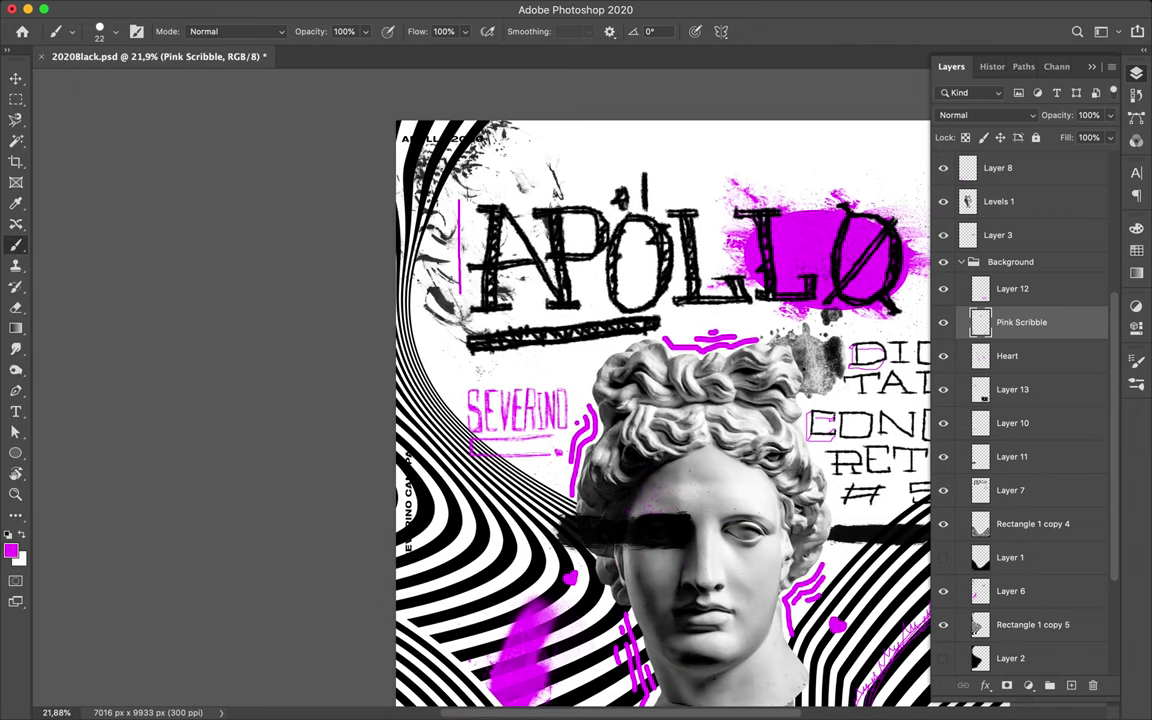
scroll(480, 250, "down", 1)
scroll(605, 390, "down", 3)
scroll(605, 390, "right", 2)
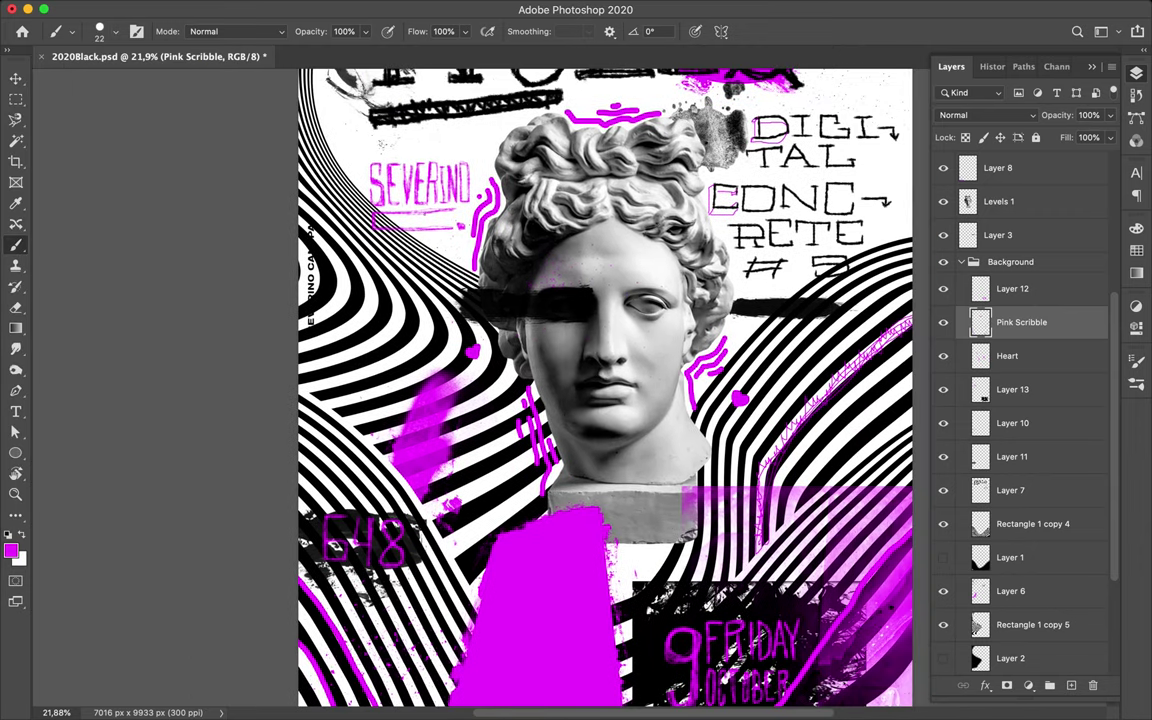
left_click(99, 31)
left_click_drag(100, 84, 93, 85)
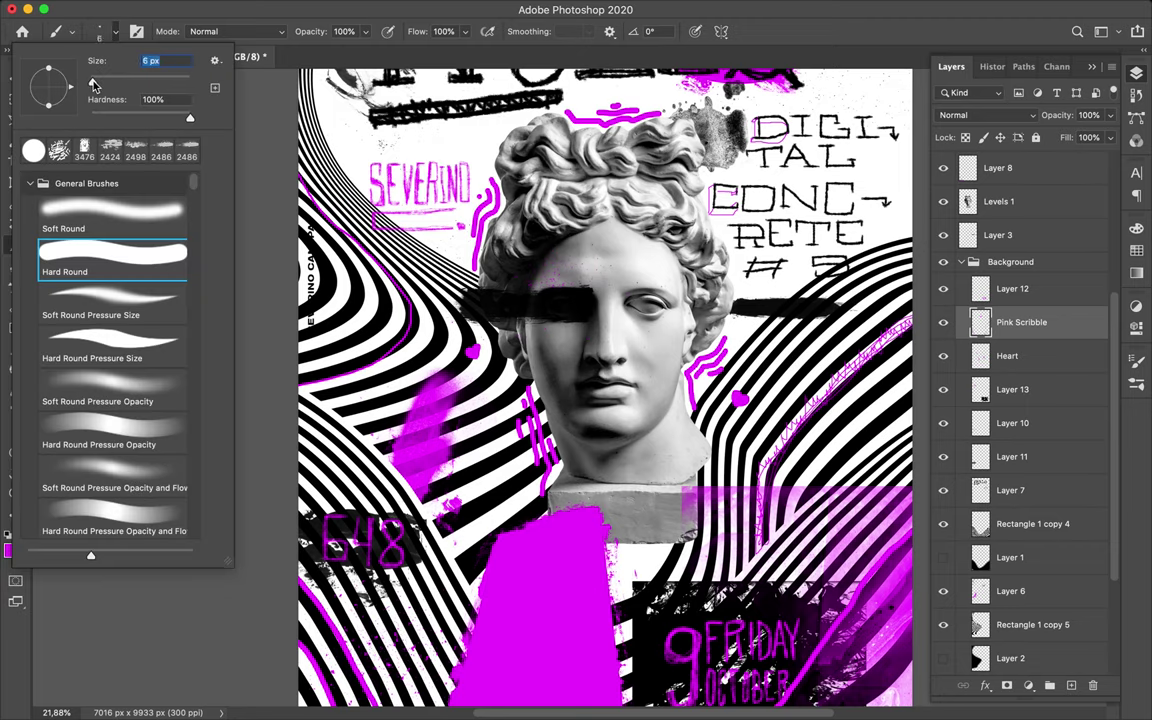
key("Return")
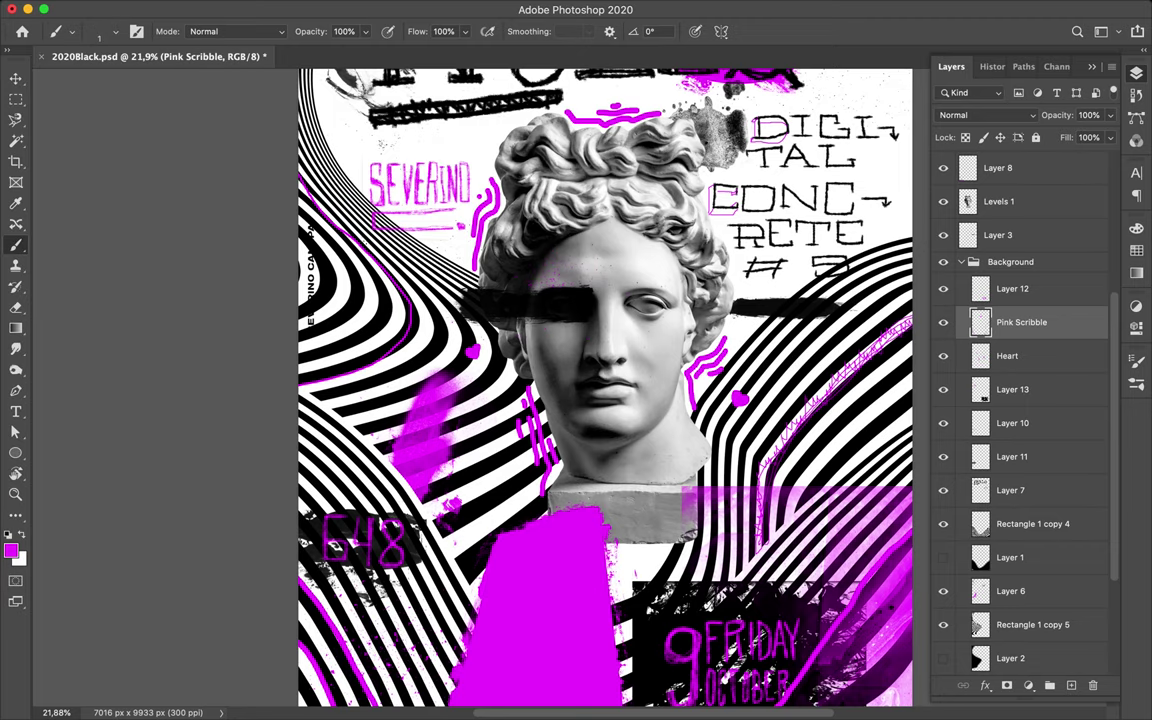